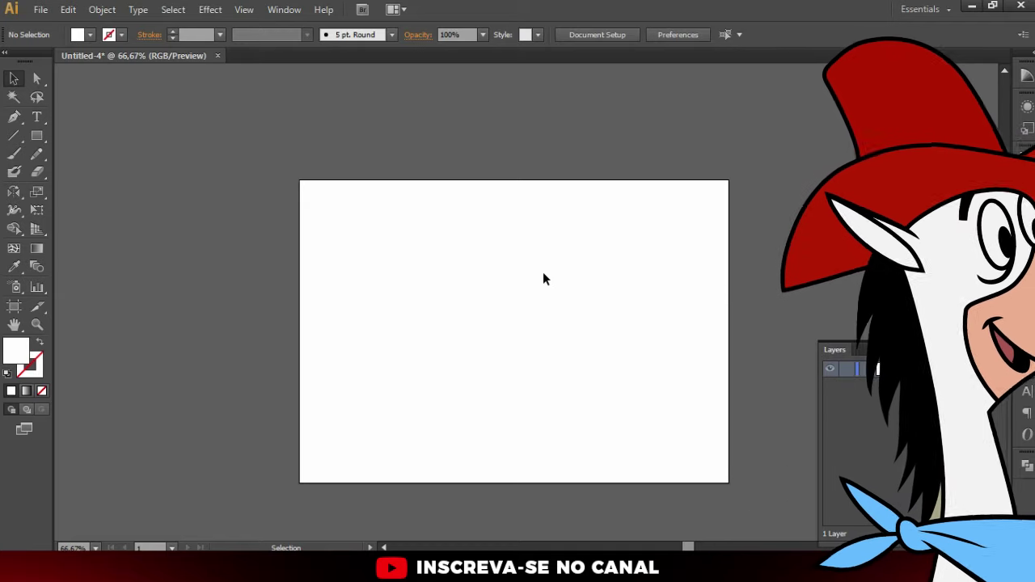
Paste the copied cartoon horse picture onto the blank artboard as an embedded image
scroll(540, 273, down, 1)
scroll(510, 271, up, 1)
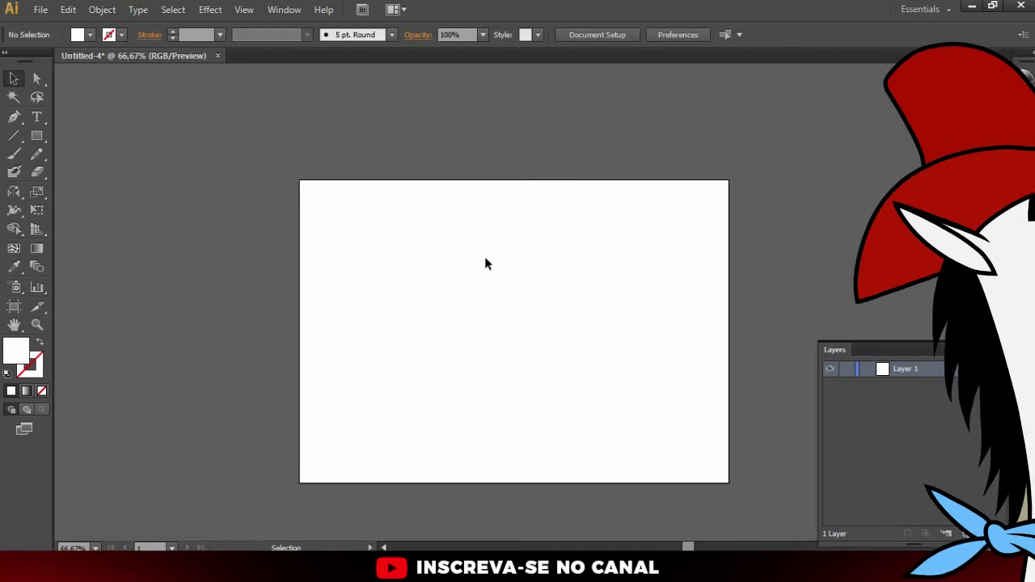
scroll(436, 262, down, 1)
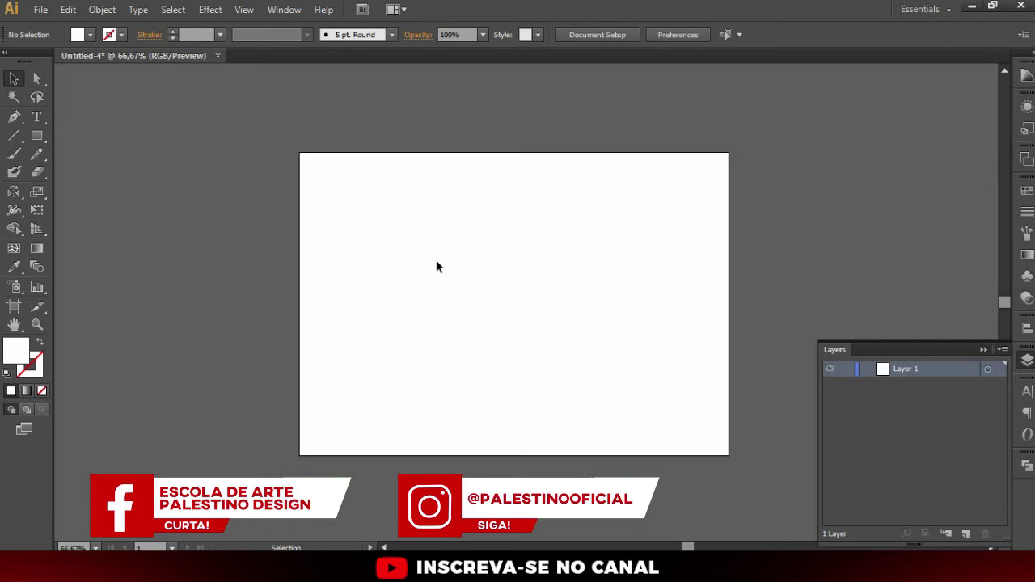
key(ctrl+v)
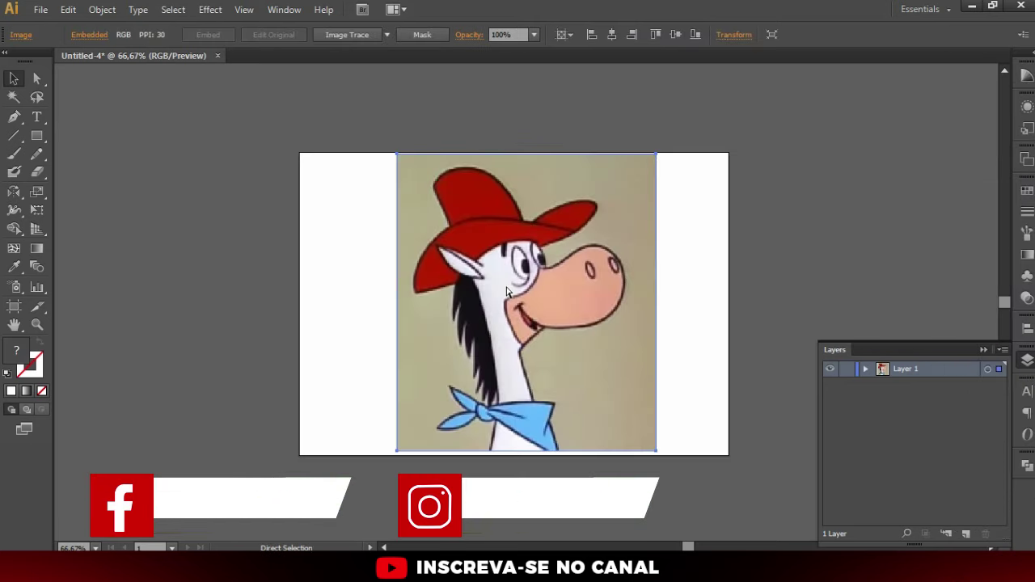
click(369, 270)
key(ctrl+1)
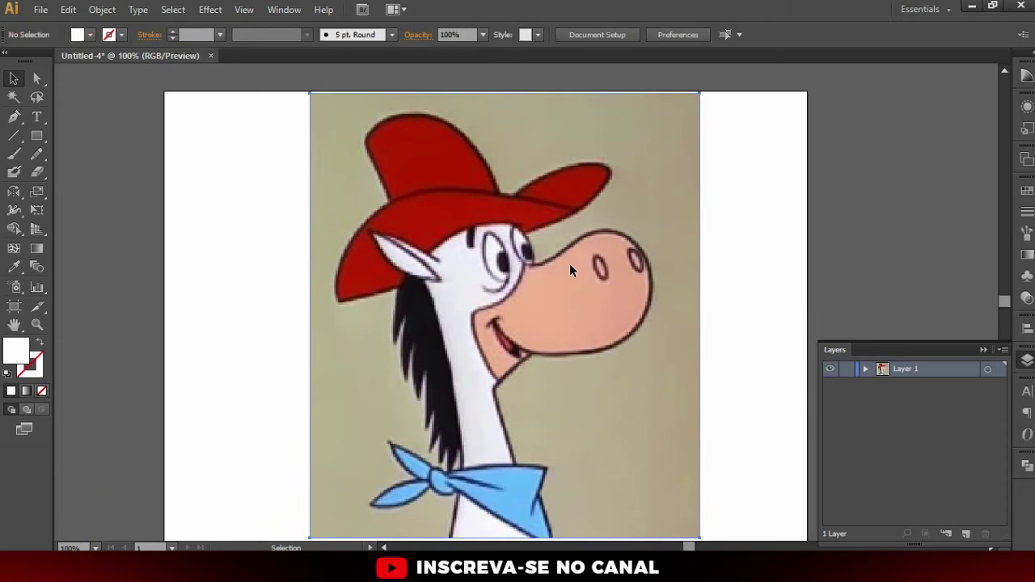
click(569, 264)
click(292, 194)
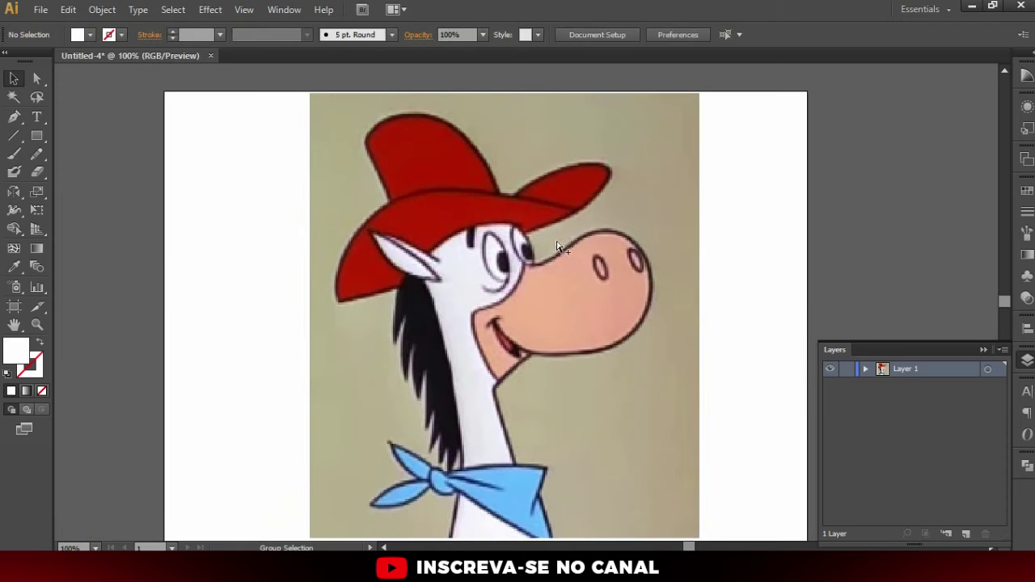
scroll(507, 263, up, 2)
scroll(508, 263, up, 2)
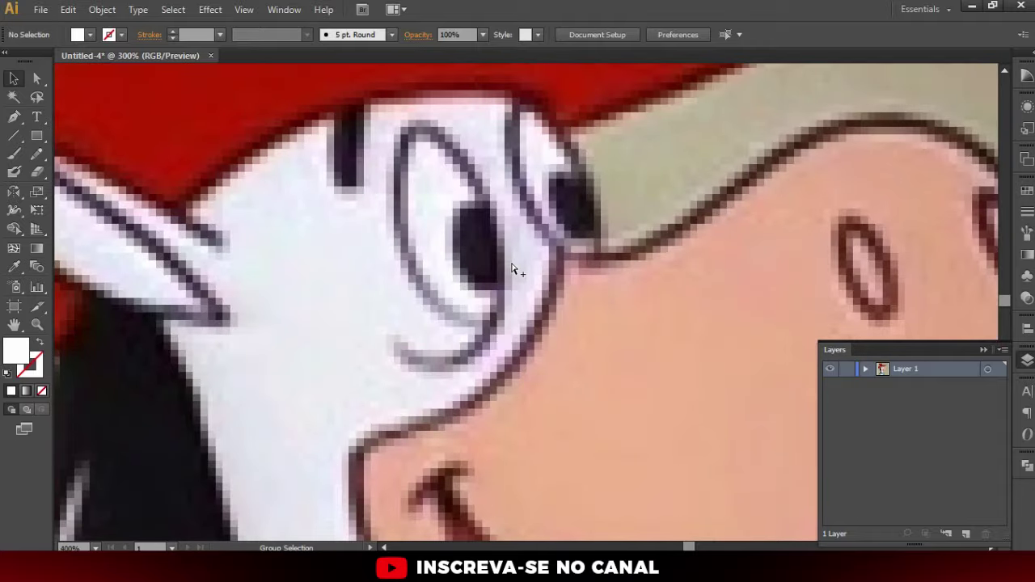
scroll(509, 266, down, 3)
scroll(510, 261, down, 2)
scroll(514, 263, down, 2)
scroll(347, 237, down, 2)
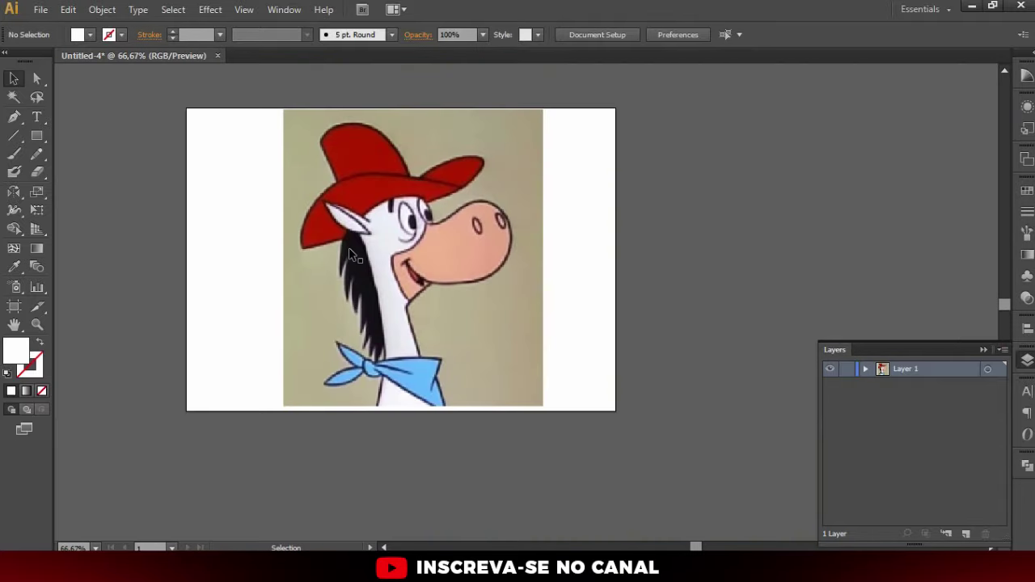
scroll(259, 189, up, 1)
scroll(449, 227, up, 1)
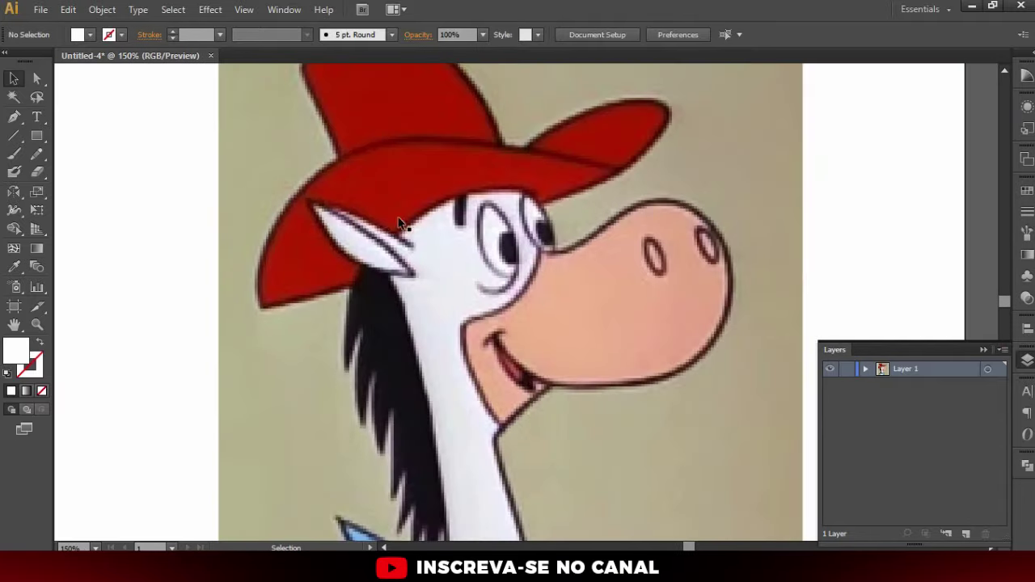
scroll(308, 212, up, 1)
scroll(300, 185, up, 1)
scroll(324, 218, up, 2)
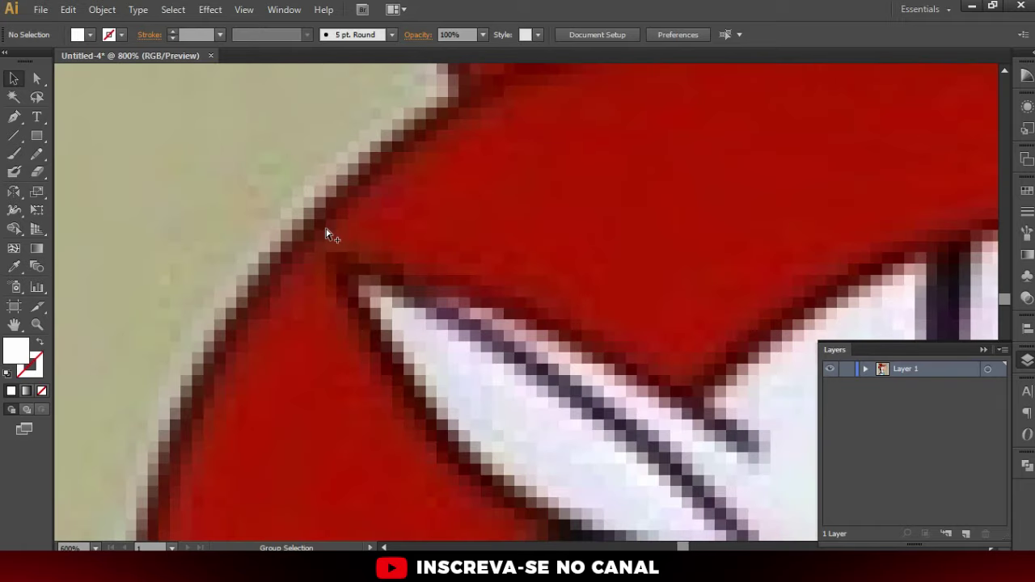
scroll(323, 234, up, 1)
scroll(317, 235, up, 3)
scroll(289, 218, down, 5)
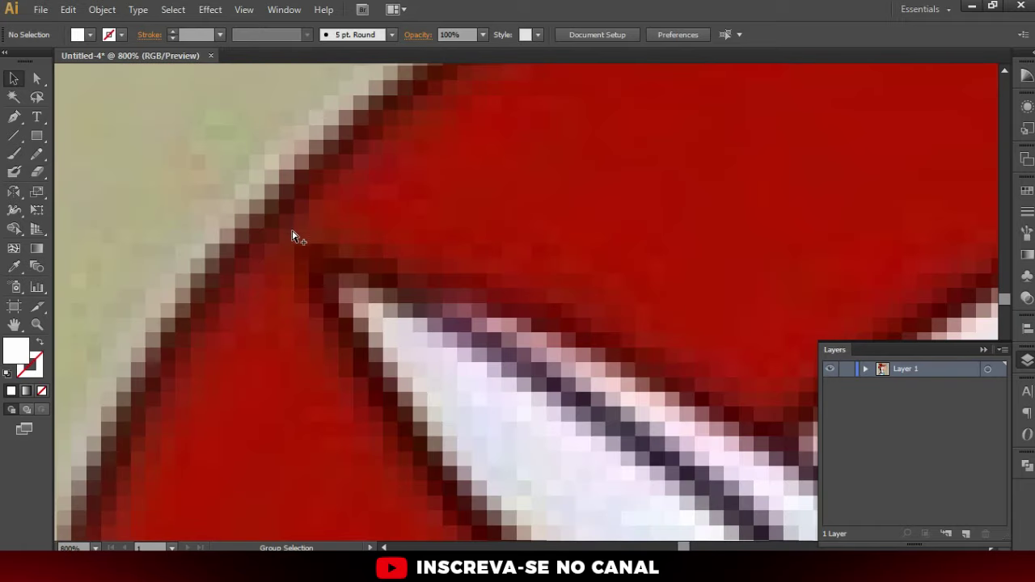
scroll(293, 229, up, 2)
scroll(211, 202, down, 1)
scroll(223, 210, up, 3)
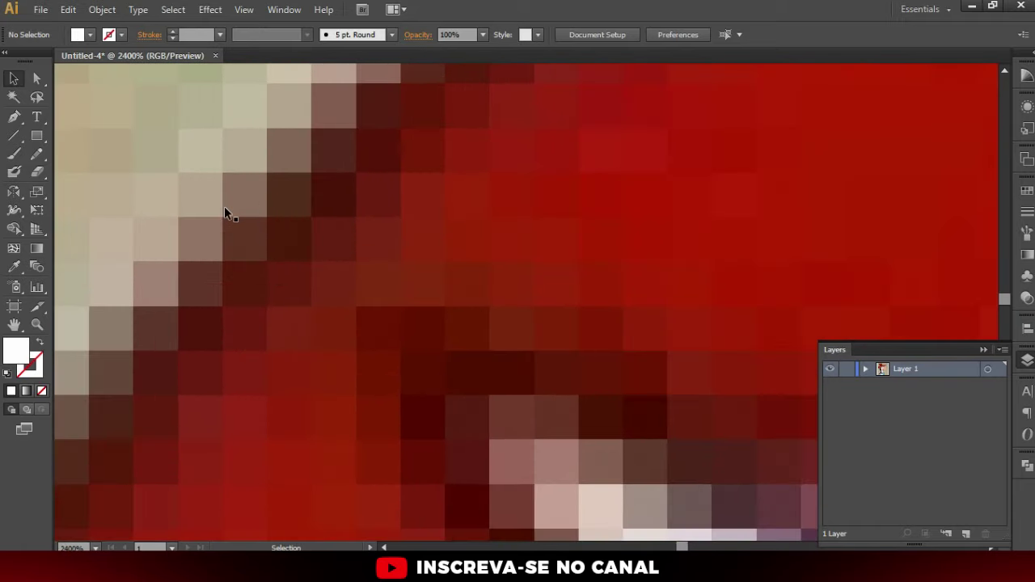
scroll(338, 288, down, 1)
scroll(351, 273, down, 3)
scroll(420, 224, down, 2)
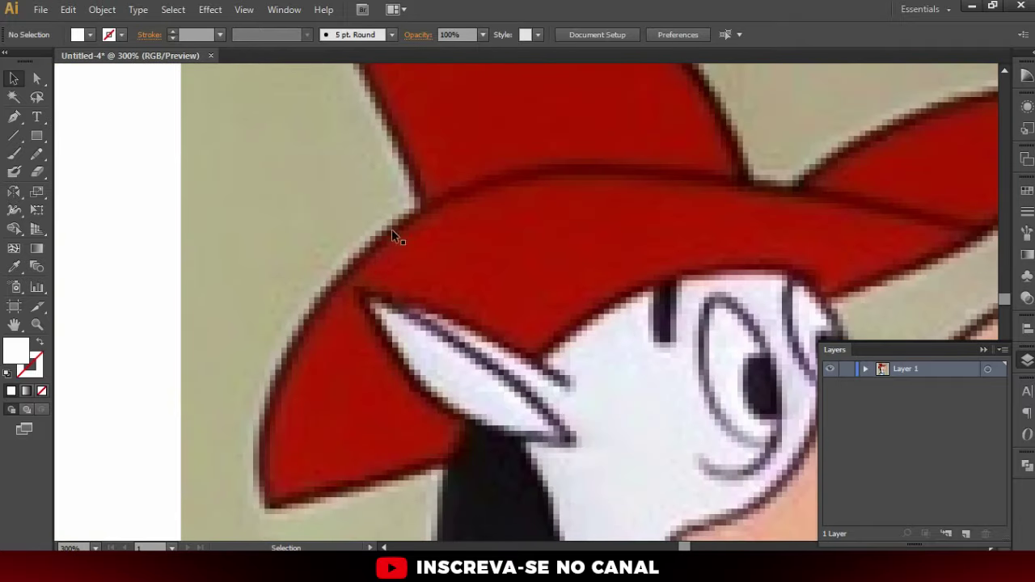
scroll(509, 311, down, 2)
scroll(358, 247, up, 2)
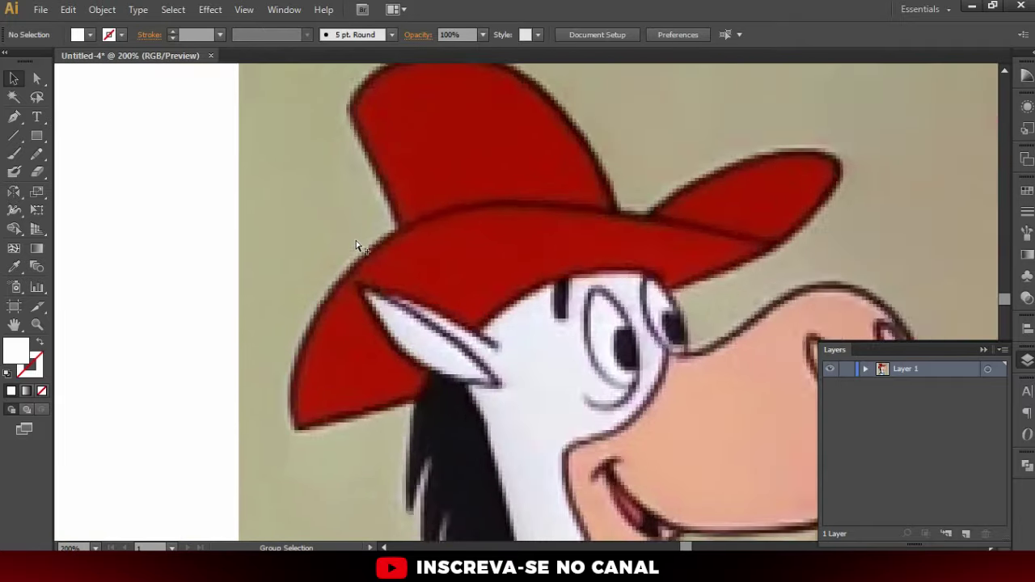
scroll(375, 247, up, 2)
scroll(464, 237, up, 1)
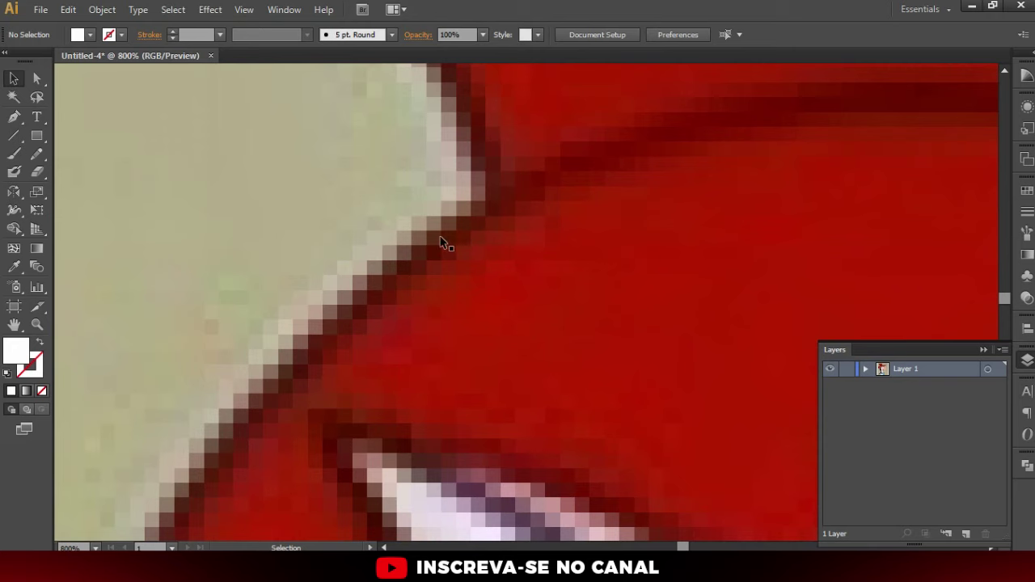
scroll(420, 238, down, 6)
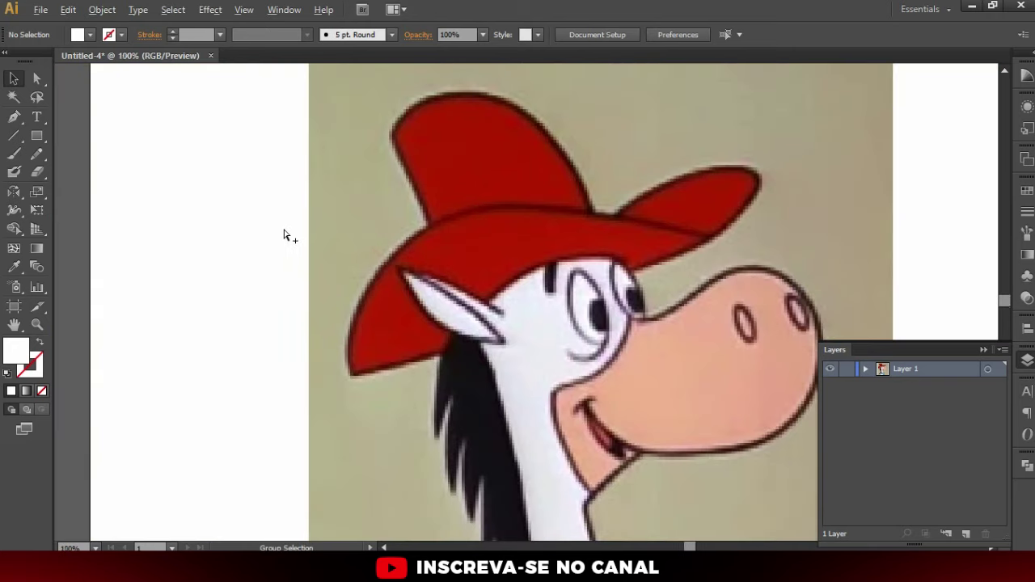
scroll(284, 234, down, 1)
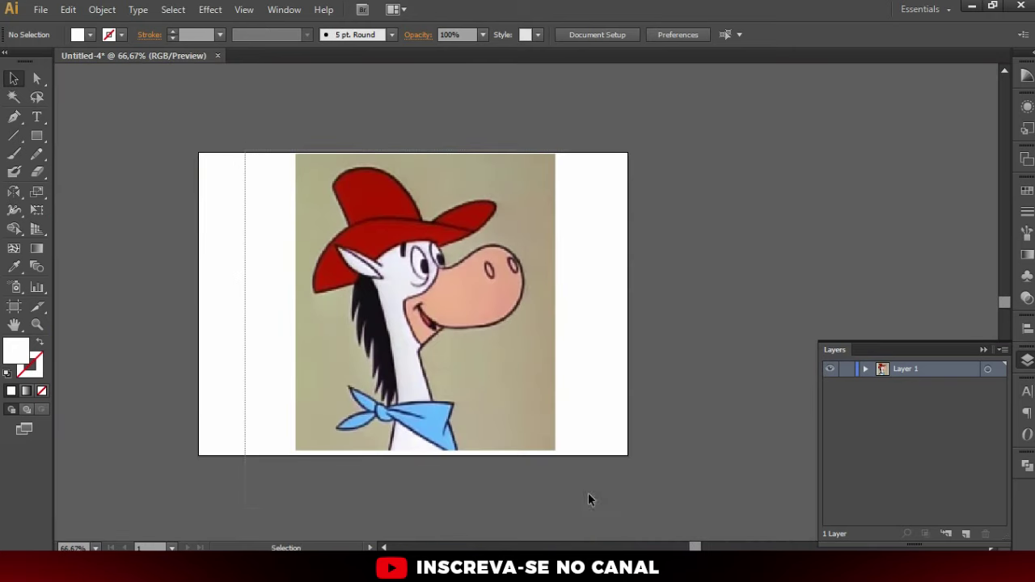
Close the floating Layers panel and bring it back from the Window menu
click(489, 298)
click(737, 267)
click(1027, 361)
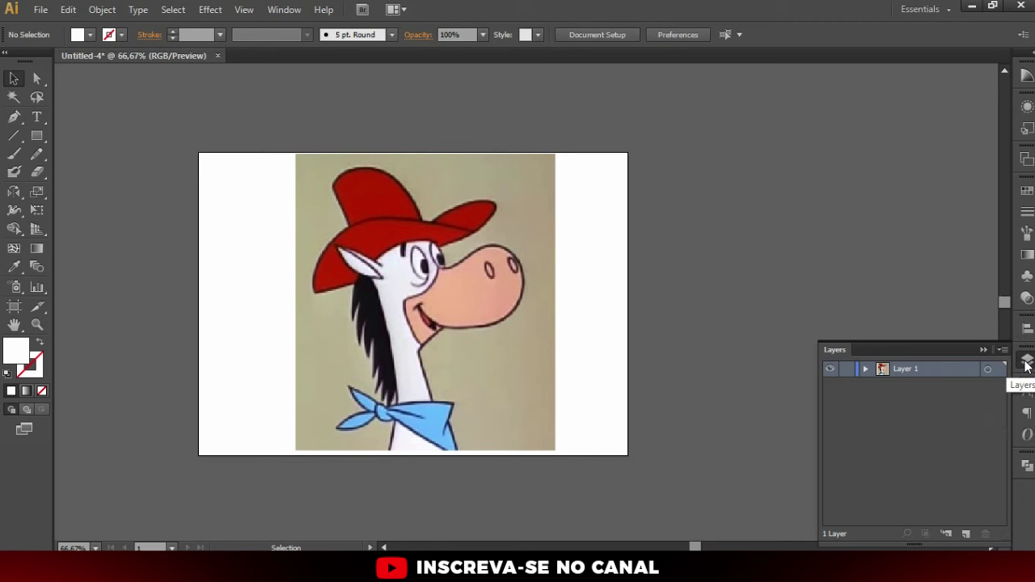
click(843, 348)
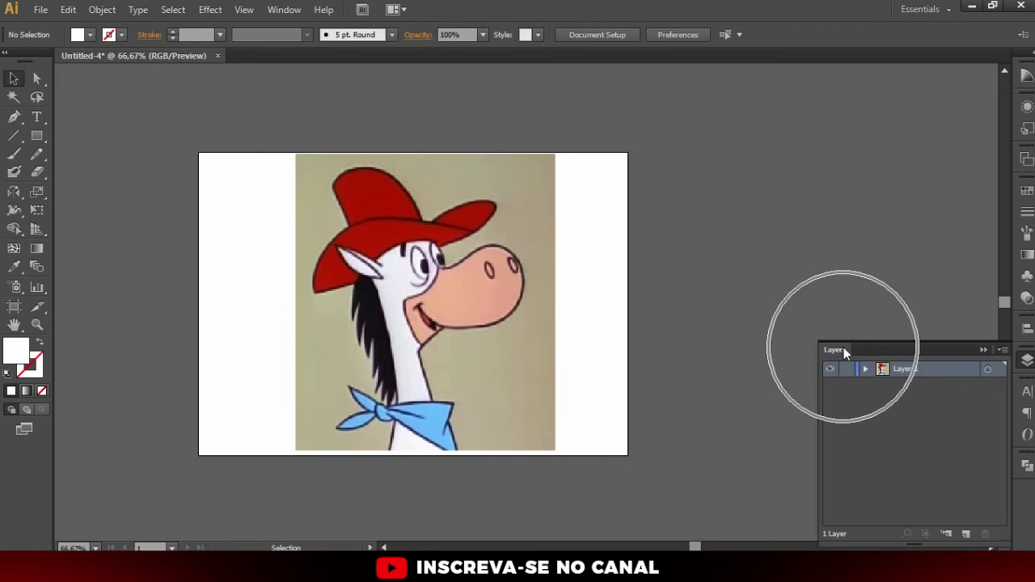
click(1026, 360)
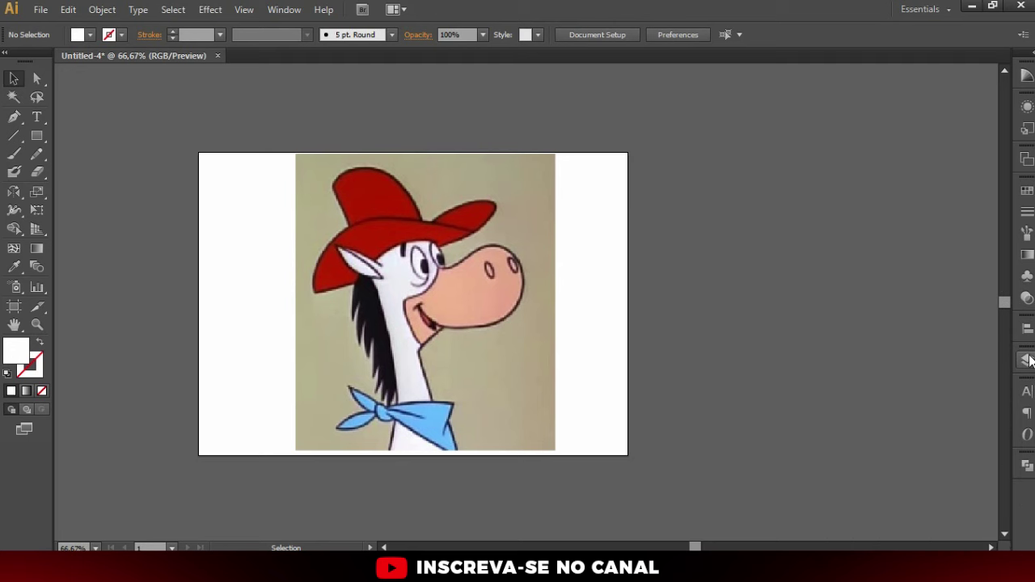
click(283, 10)
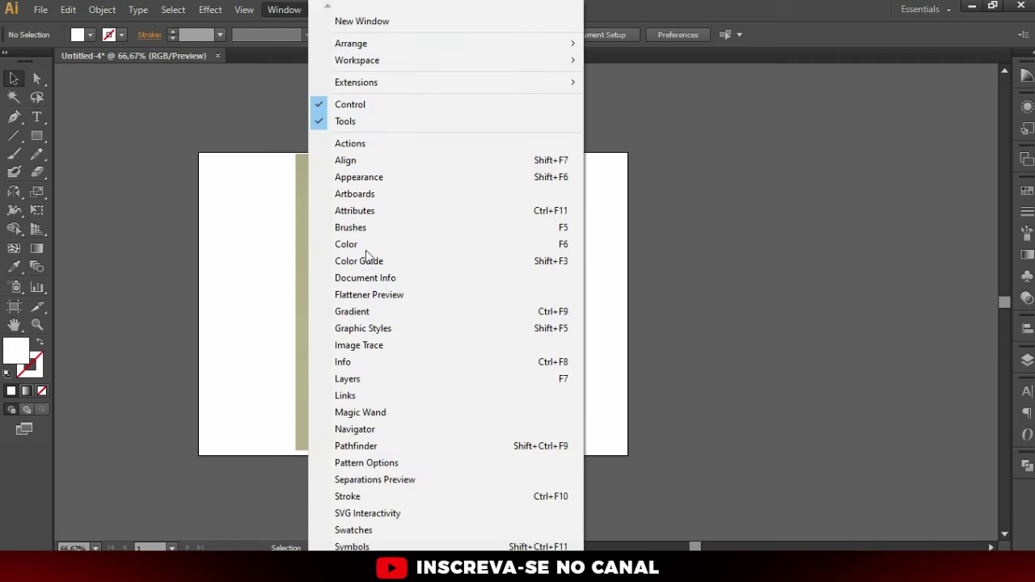
click(353, 380)
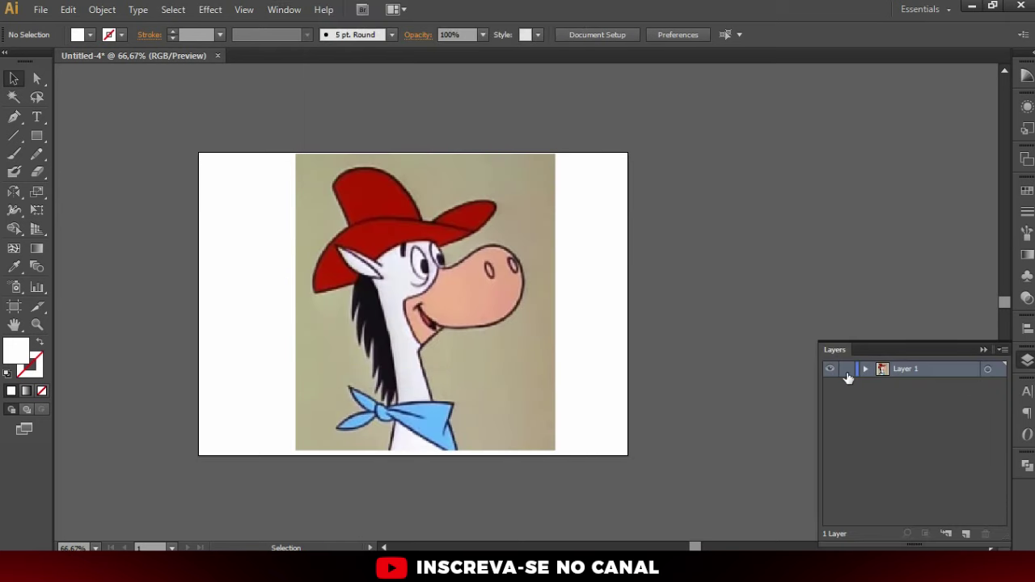
Marquee-select the embedded horse image on the artboard with the Selection tool
drag(247, 144, 588, 475)
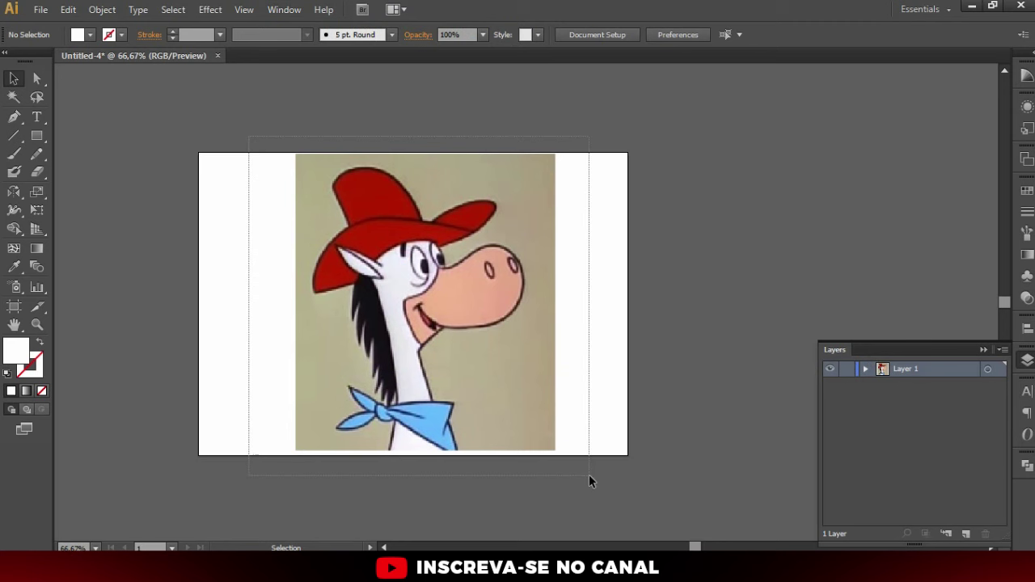
click(320, 147)
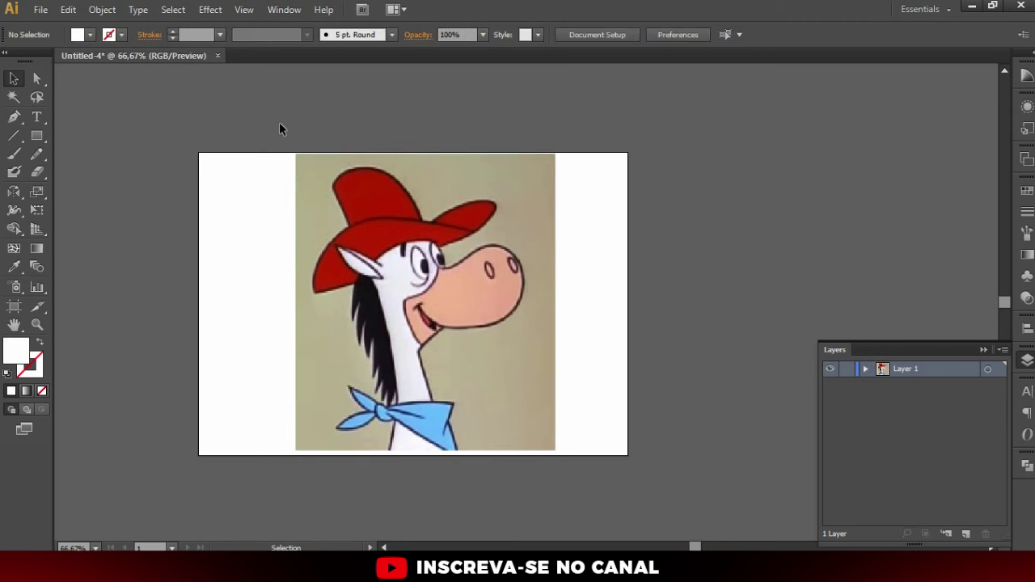
drag(267, 116, 623, 470)
click(397, 143)
click(405, 189)
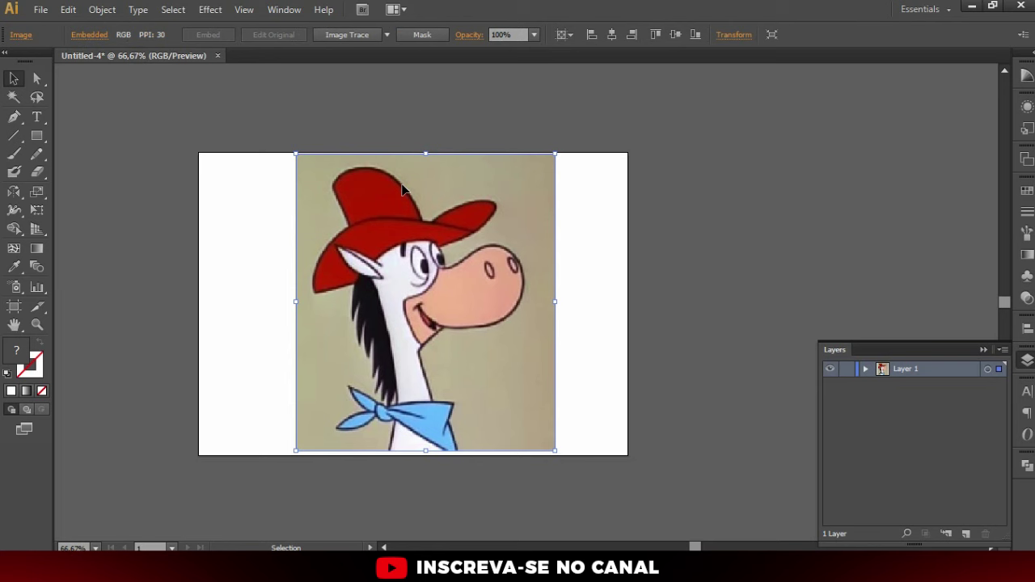
drag(246, 151, 709, 522)
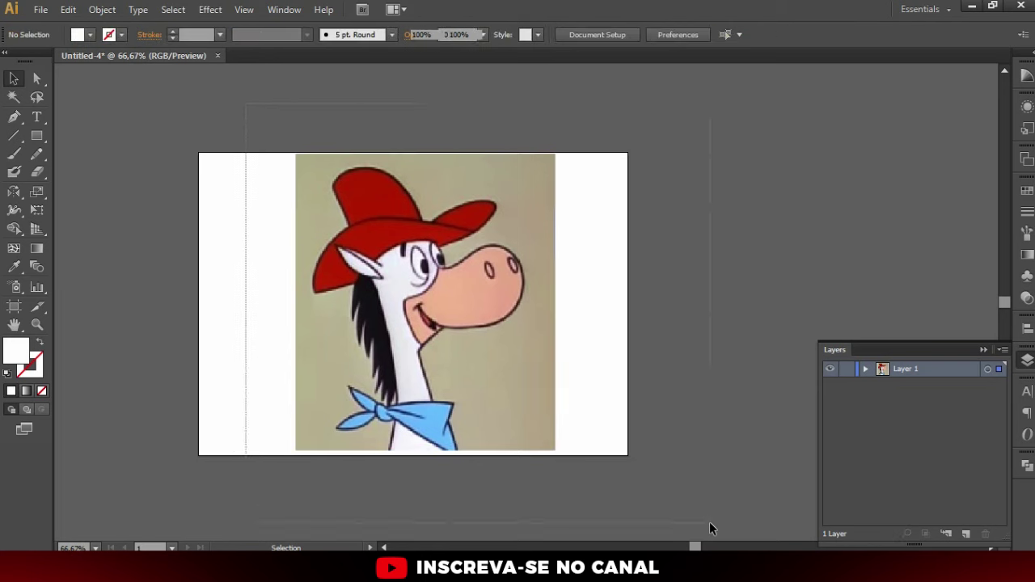
click(683, 477)
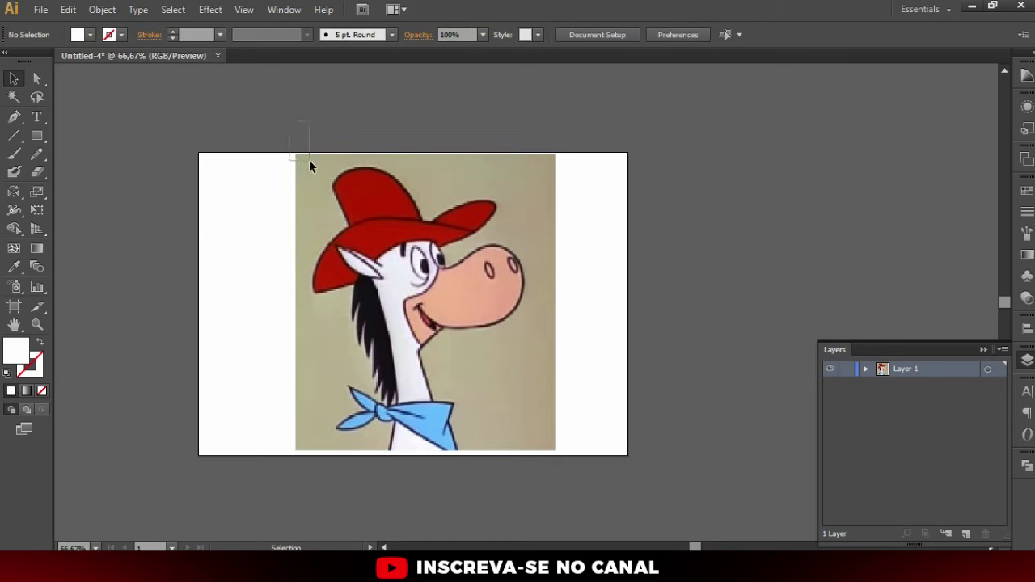
drag(309, 161, 310, 162)
click(270, 118)
click(304, 166)
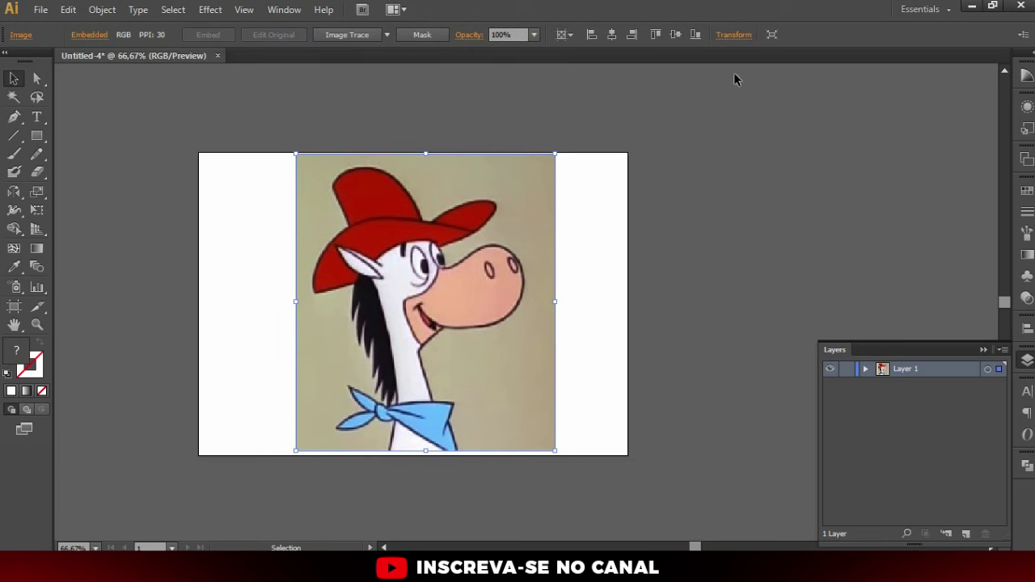
click(534, 34)
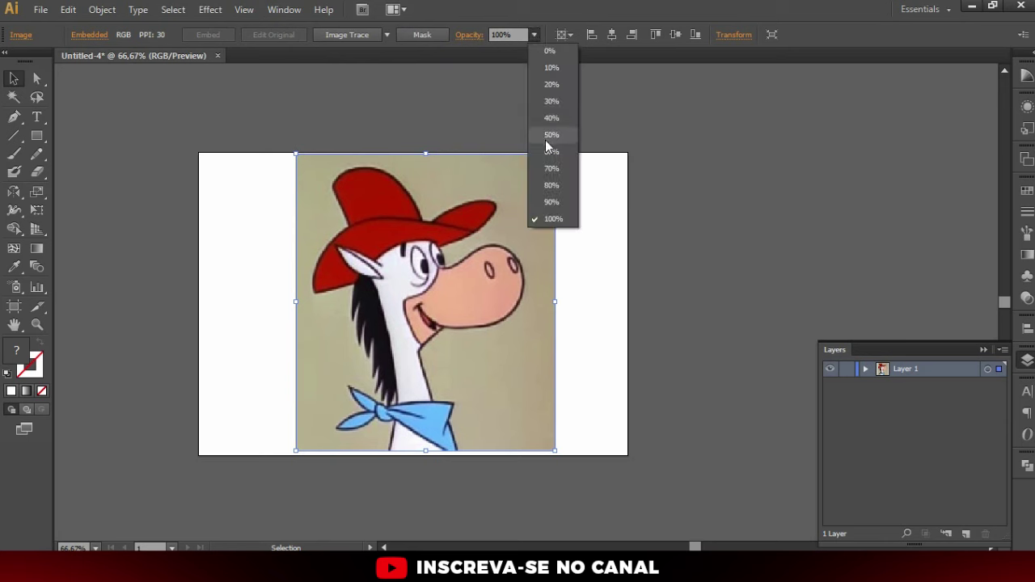
key(Escape)
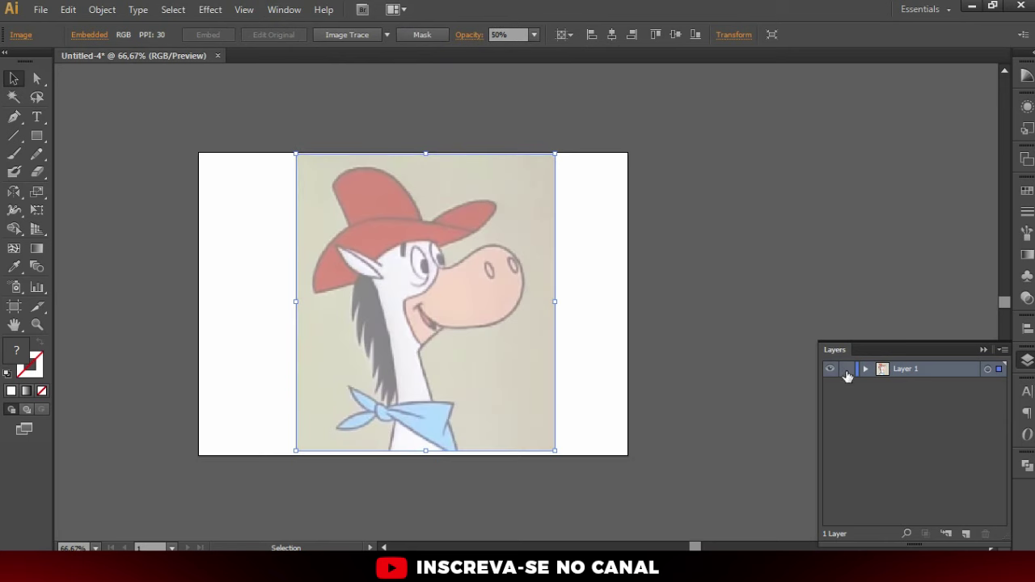
click(847, 370)
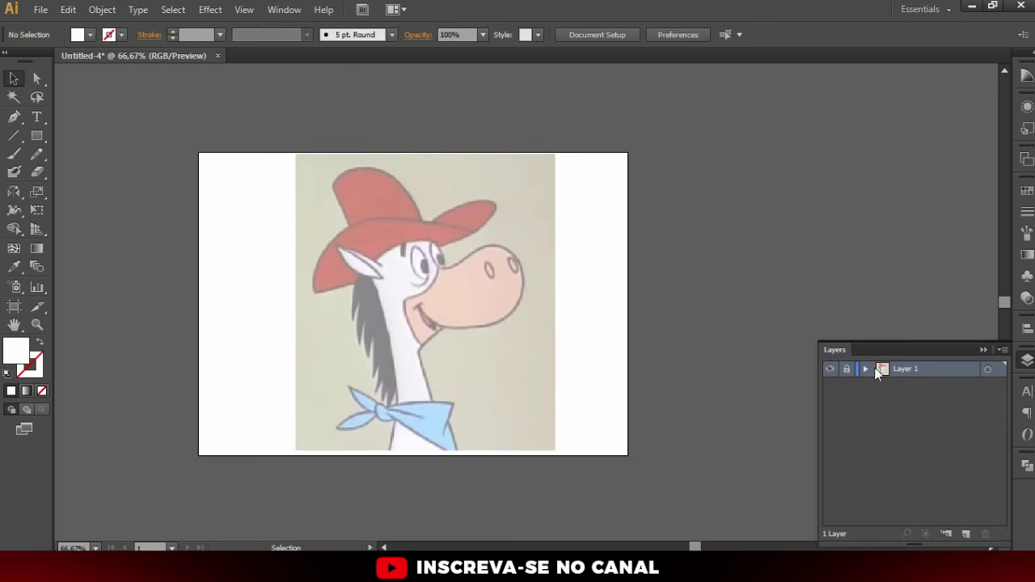
click(831, 369)
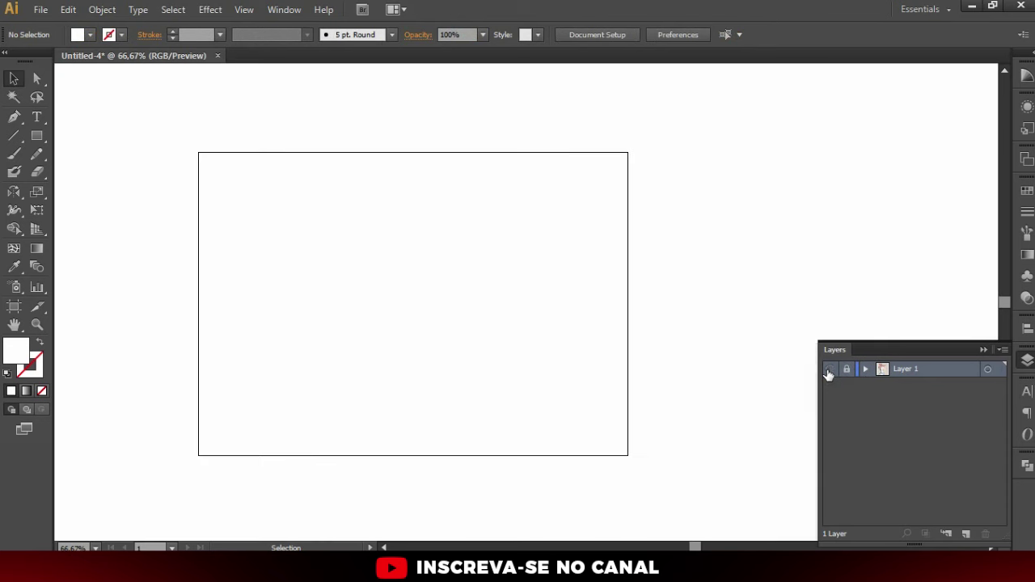
click(829, 370)
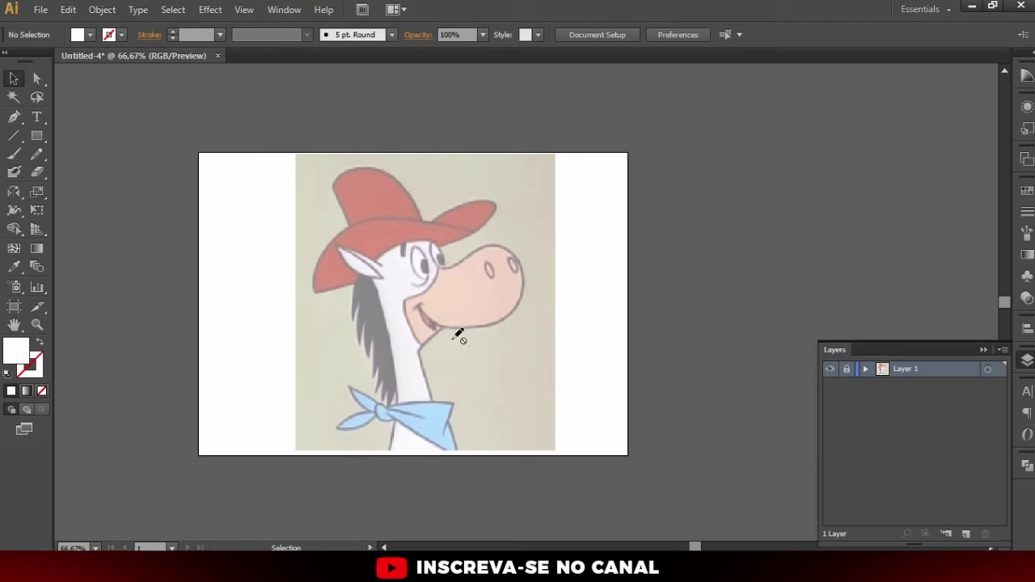
click(866, 370)
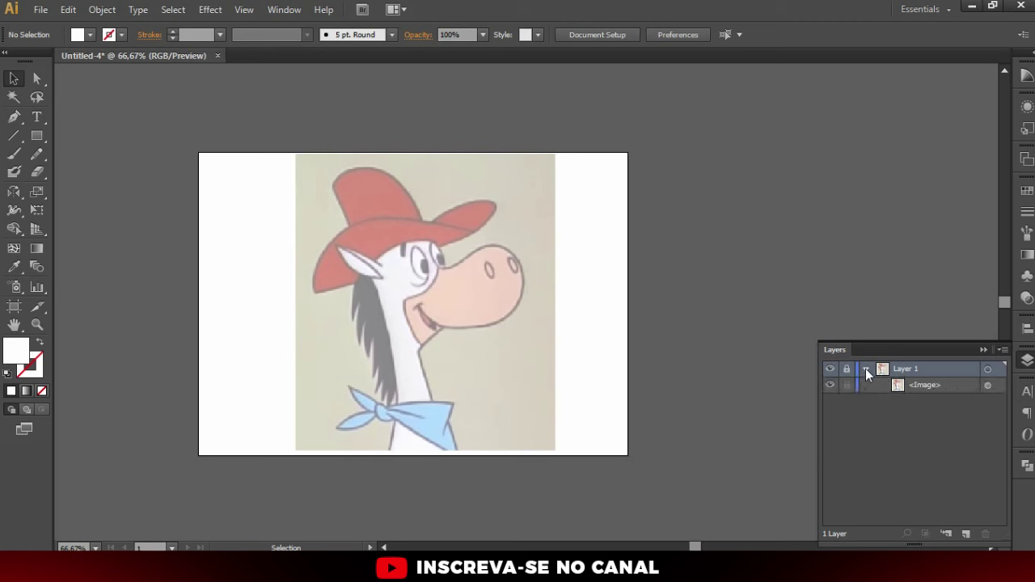
click(866, 369)
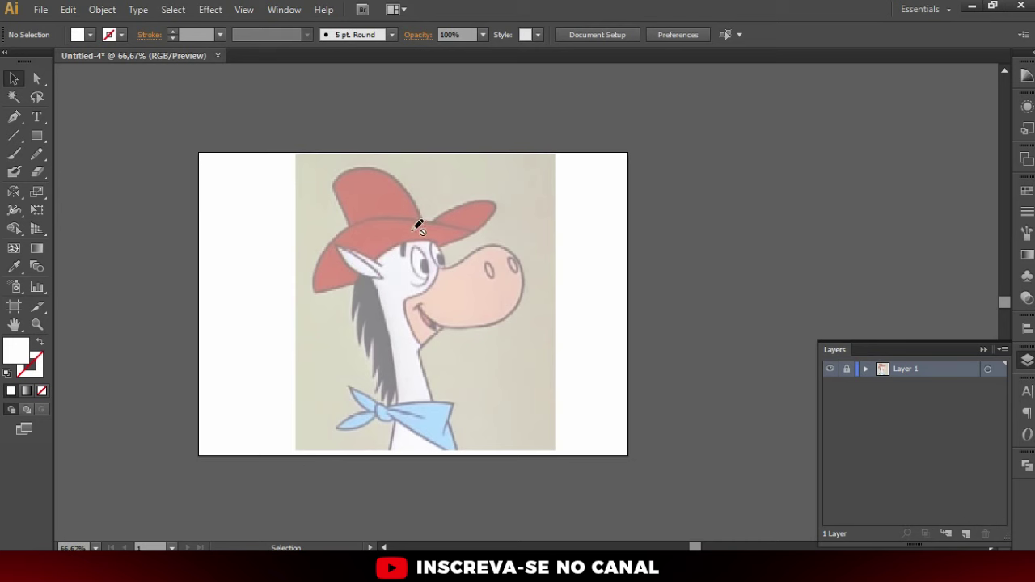
key(ctrl+1)
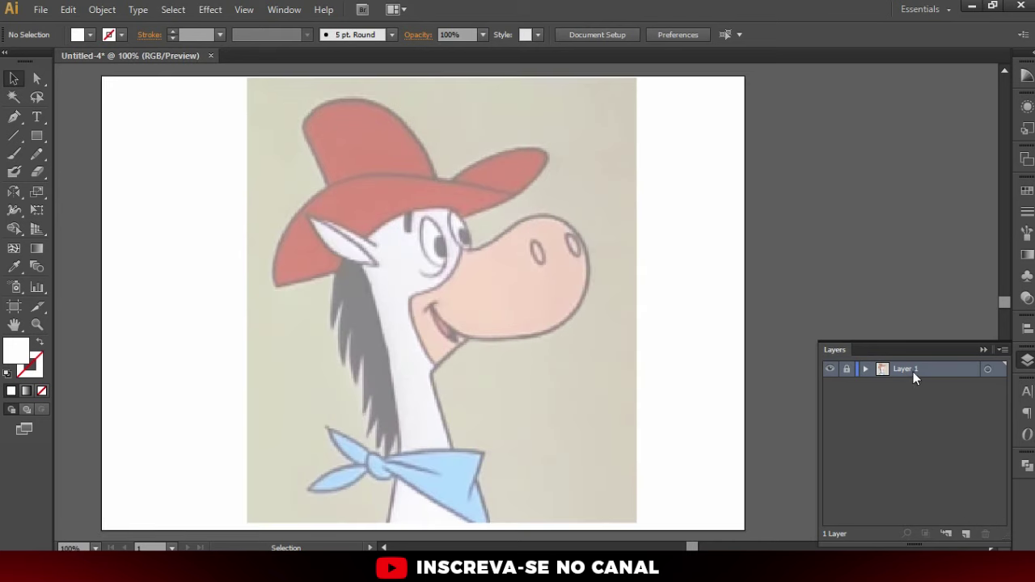
Rename Layer 1, holding the reference picture, to 'imagem'
double_click(904, 369)
text(imagem)
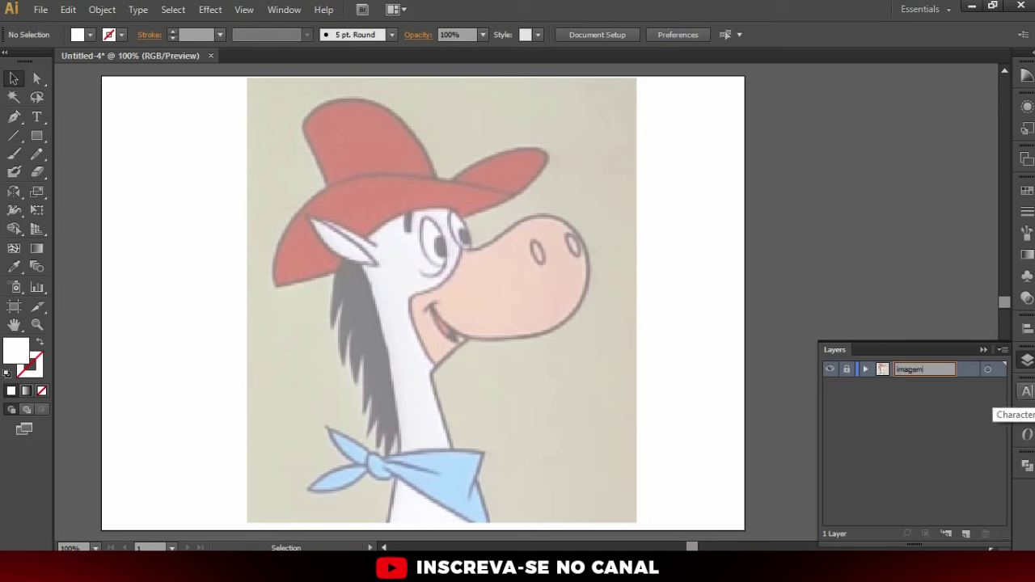
key(Return)
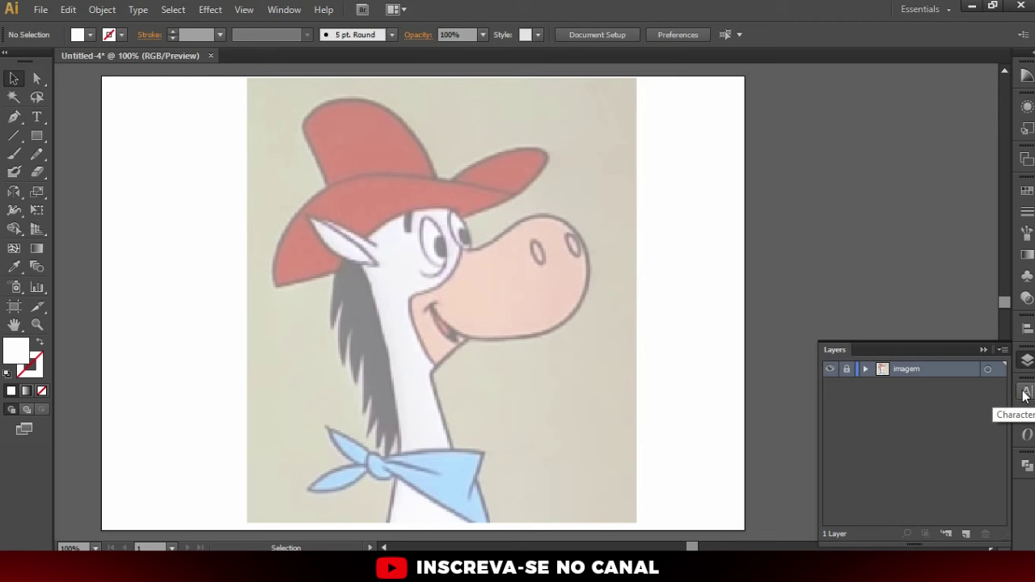
Add a new layer above it and name it 'traço'
click(967, 534)
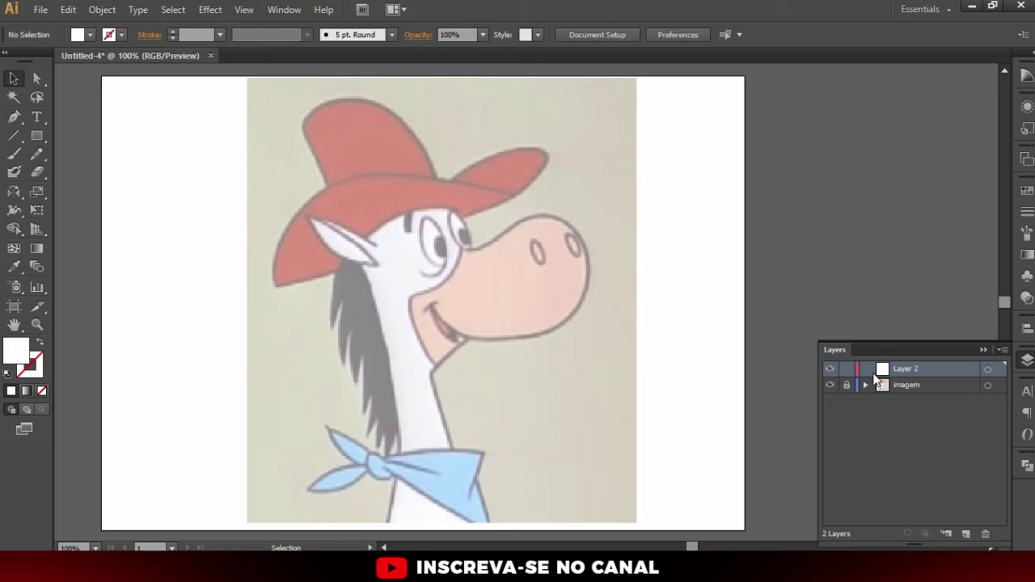
scroll(808, 340, up, 1)
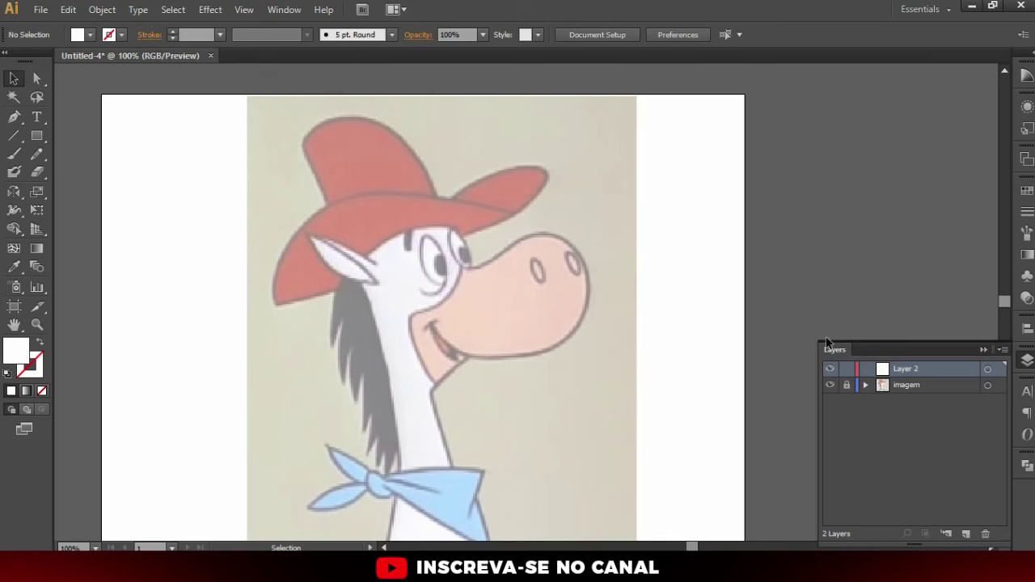
double_click(904, 368)
text(traço)
key(Return)
scroll(420, 245, up, 1)
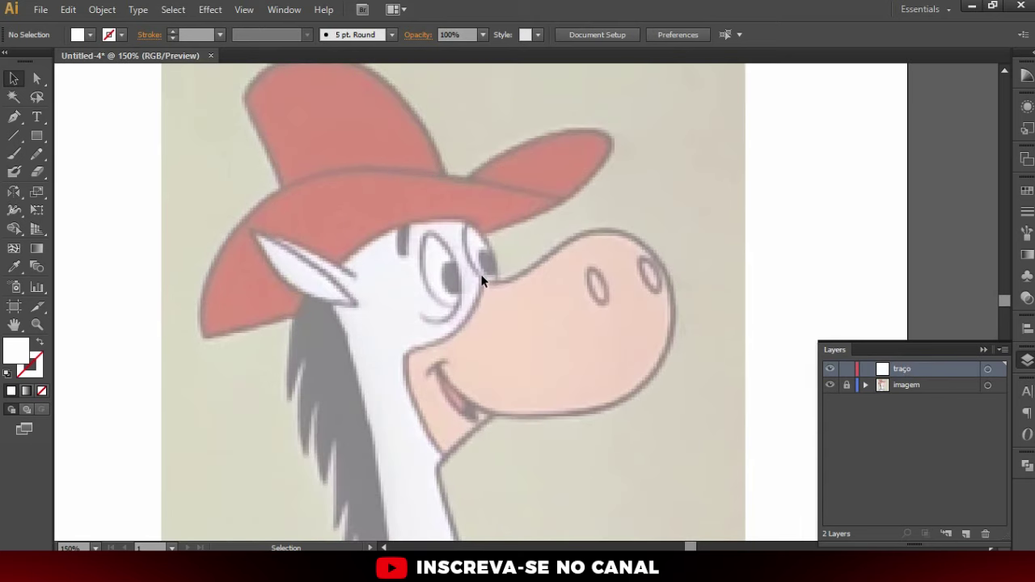
Scroll over the horse's head, neck and bandana, then choose the Pencil tool
scroll(509, 209, up, 1)
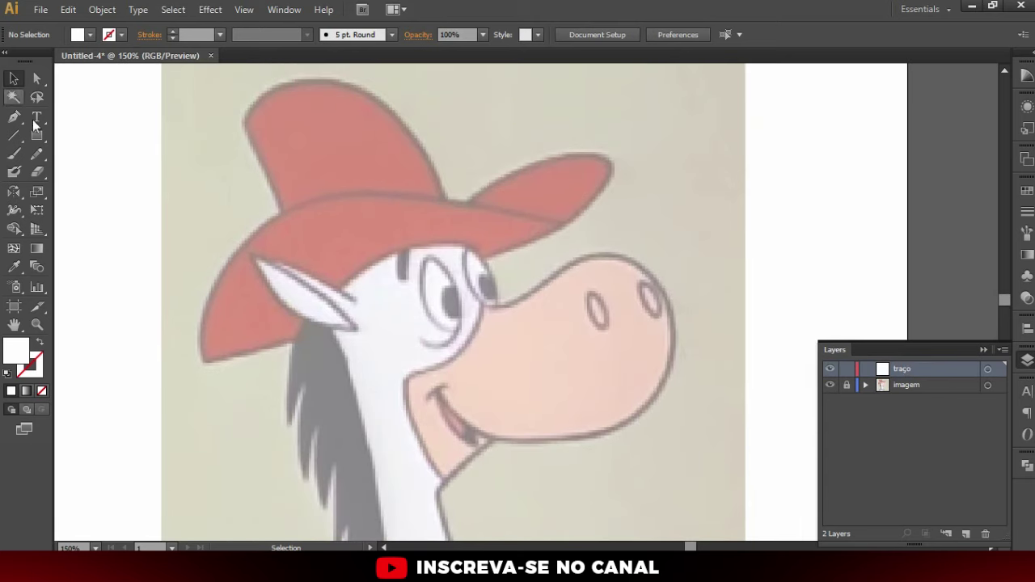
scroll(447, 302, down, 2)
scroll(449, 303, down, 2)
scroll(458, 247, down, 2)
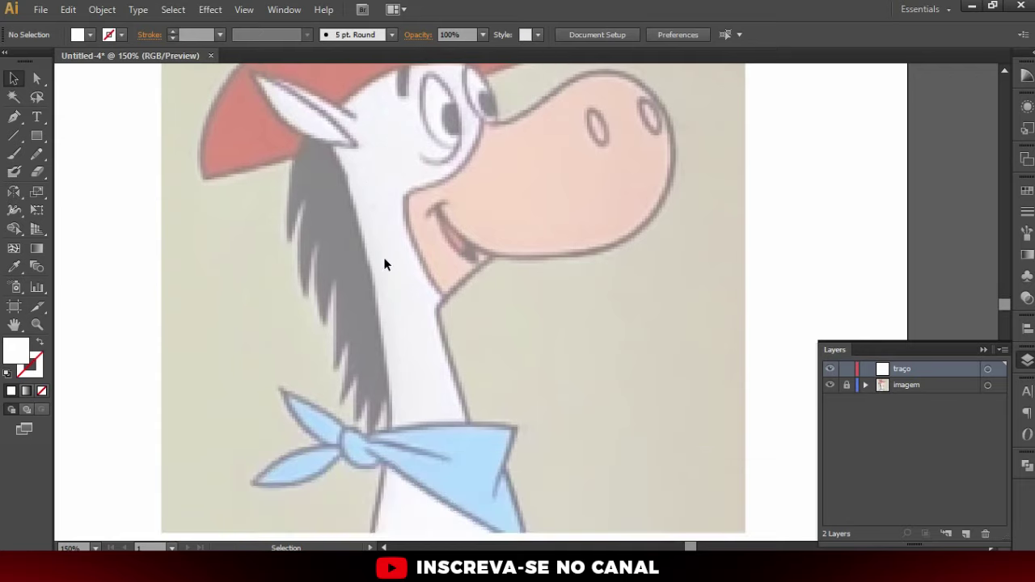
scroll(386, 264, down, 3)
scroll(356, 279, up, 2)
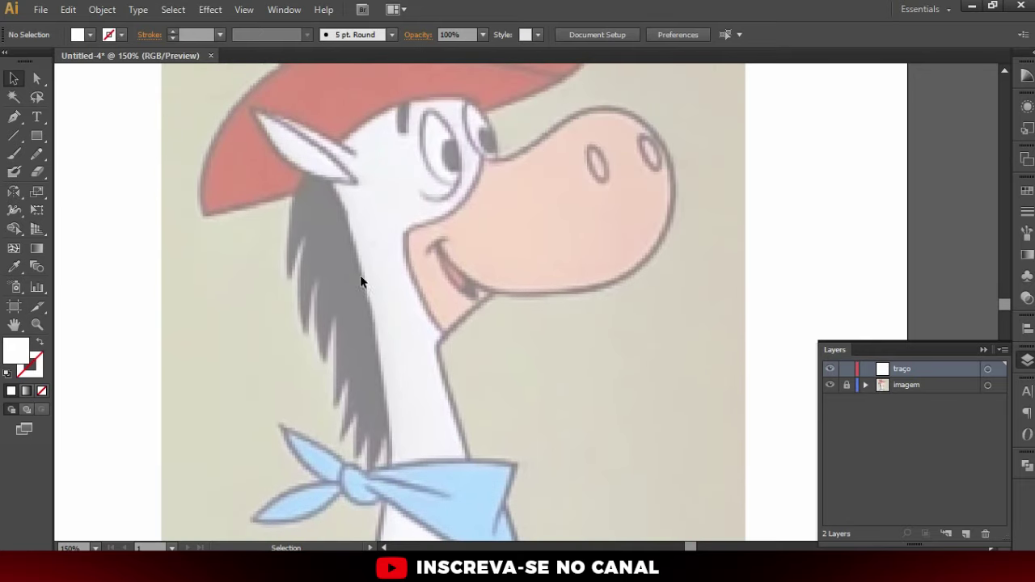
click(36, 154)
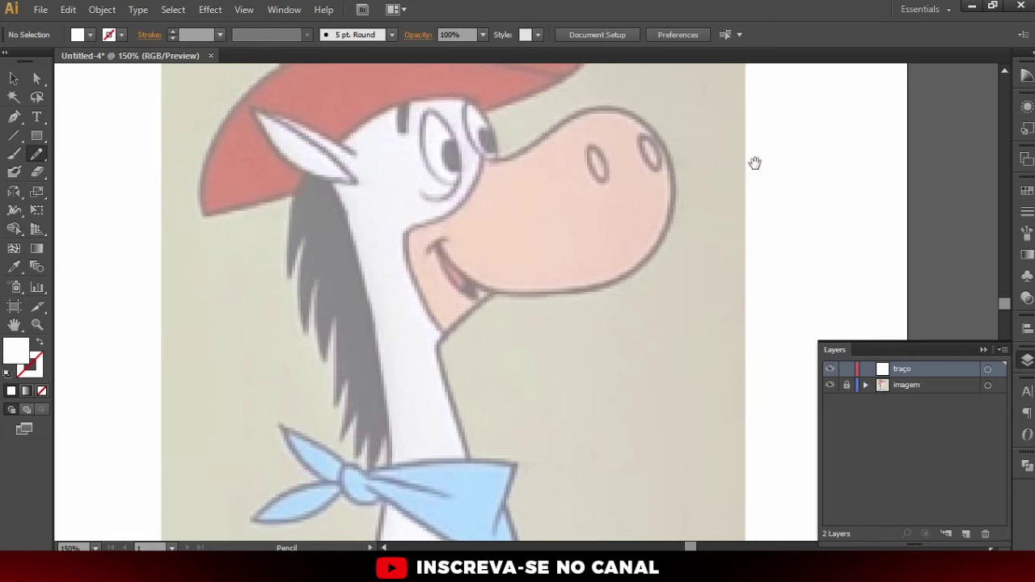
Undo a white test blob on the pasteboard and set the fill to None for the Pencil
drag(763, 159, 404, 134)
drag(672, 120, 680, 94)
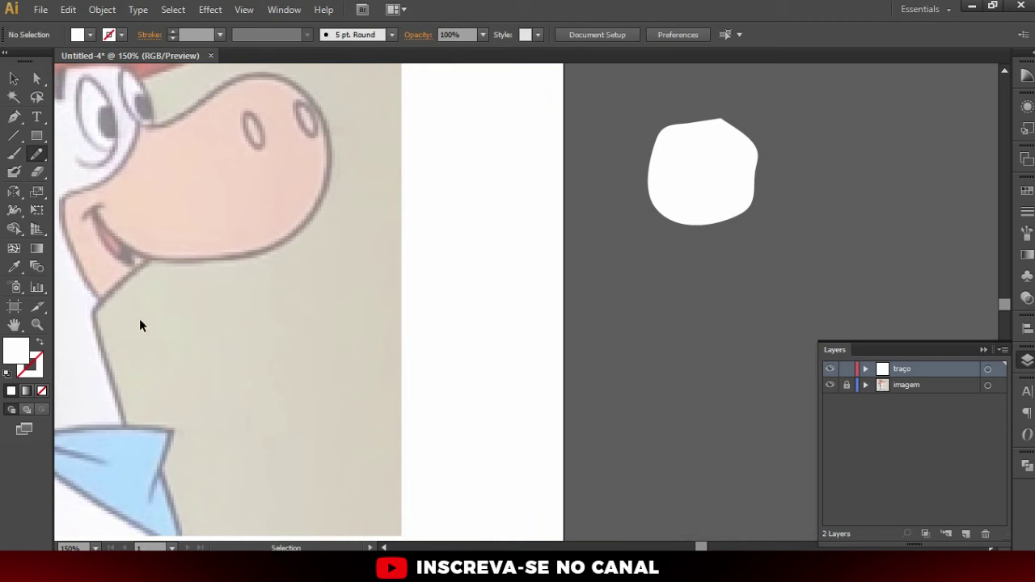
key(ctrl+z)
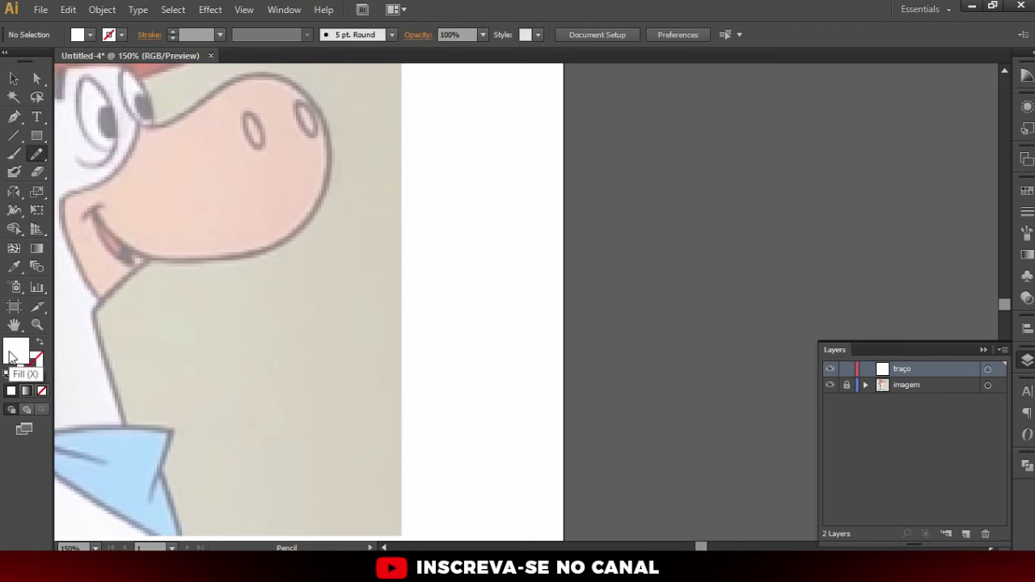
click(42, 391)
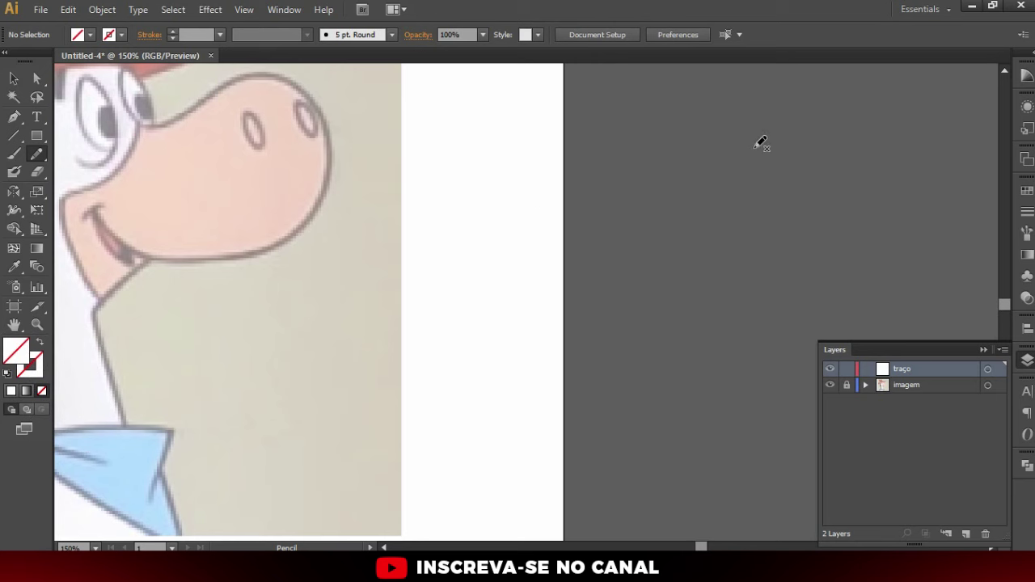
key(v)
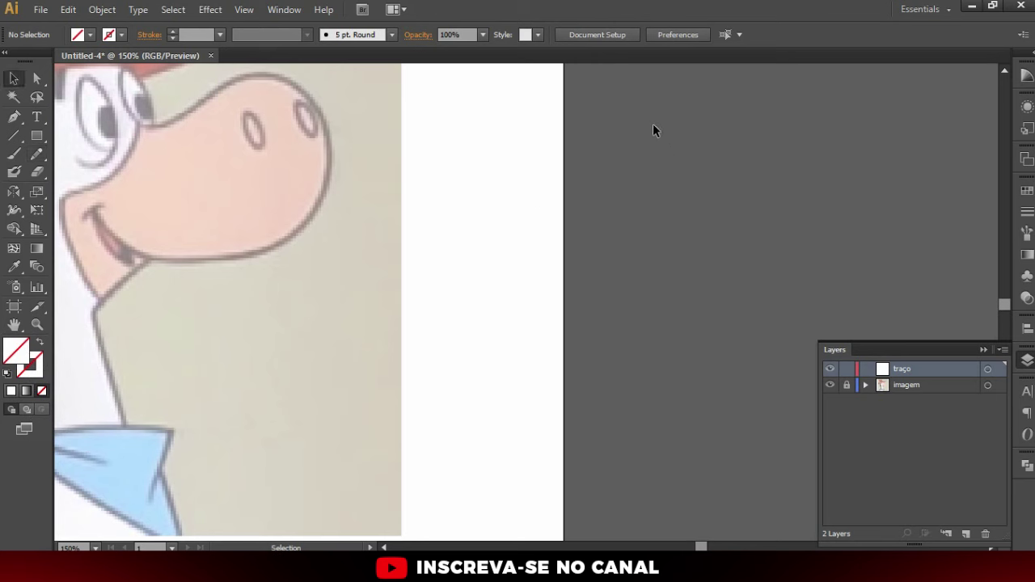
key(n)
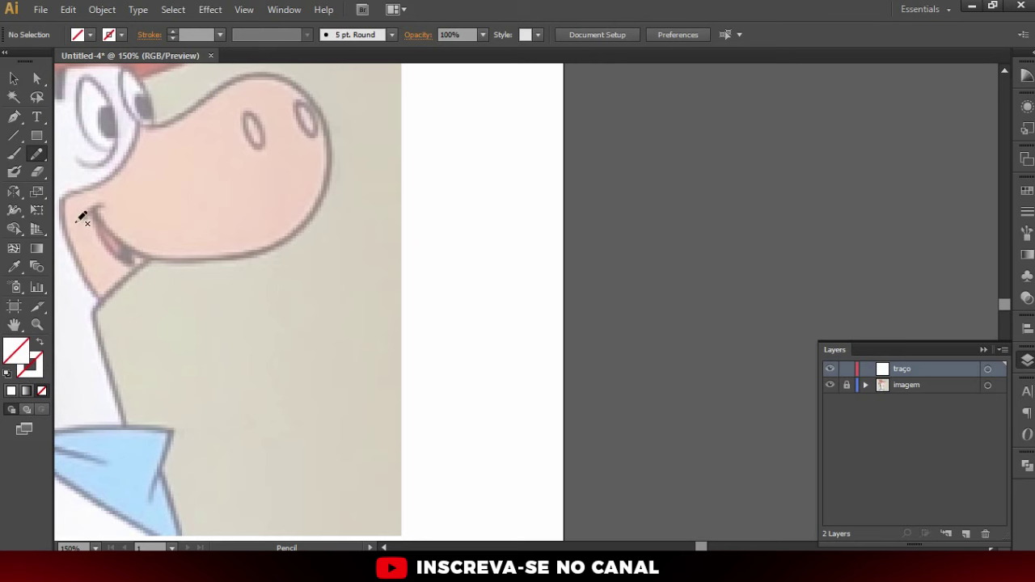
Set the stroke colour to pure black in the Color Picker
click(34, 365)
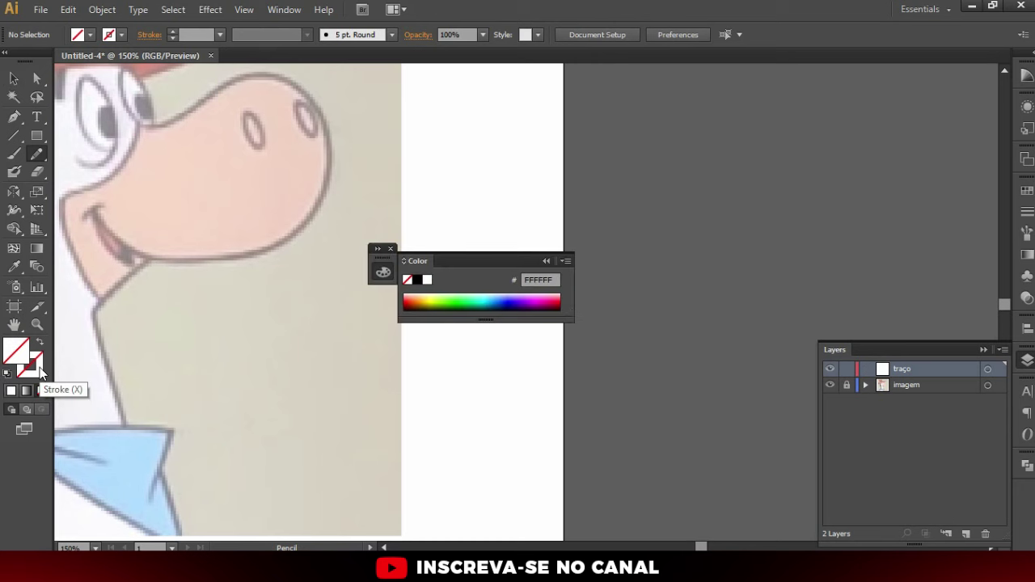
double_click(34, 366)
drag(59, 189, 4, 249)
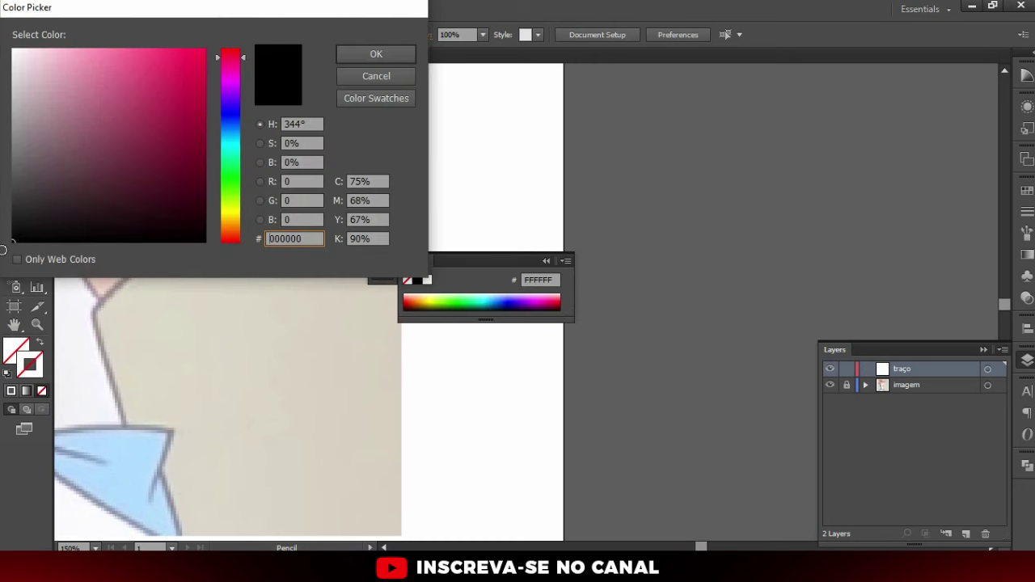
click(369, 52)
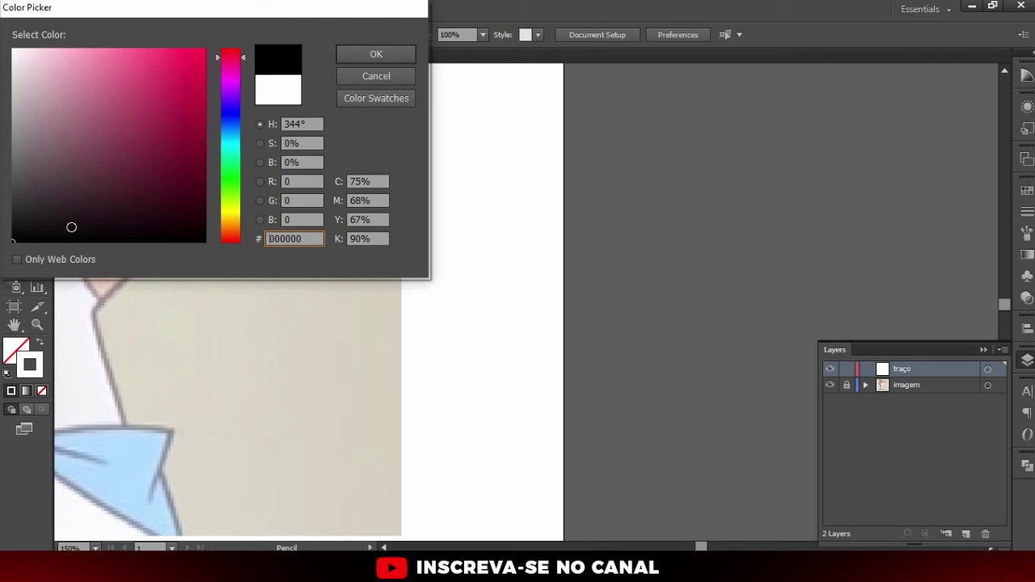
click(384, 49)
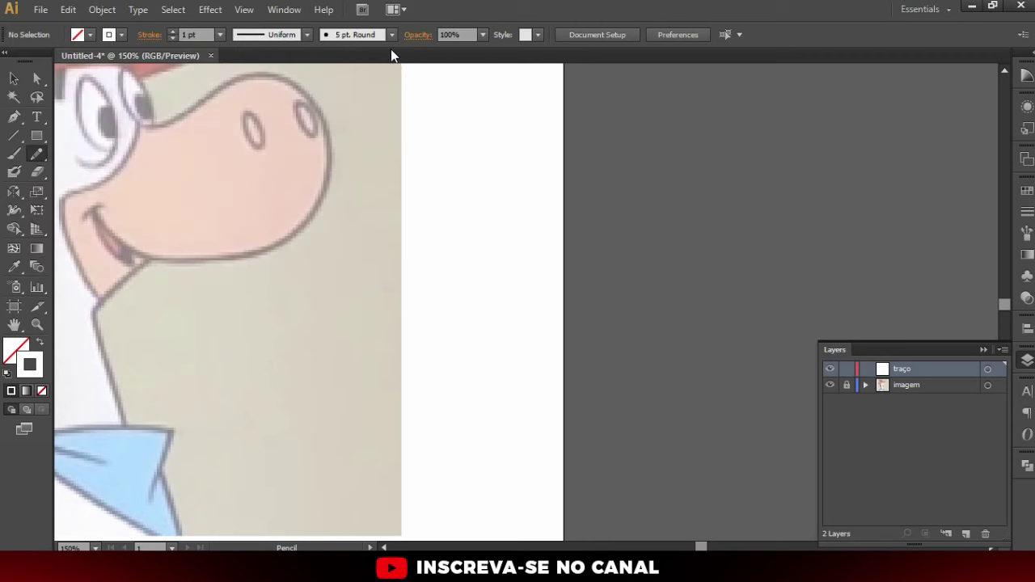
Draw several test pencil lines, then select and delete them all
drag(470, 279, 463, 282)
drag(524, 128, 504, 263)
drag(396, 160, 506, 366)
drag(561, 232, 422, 382)
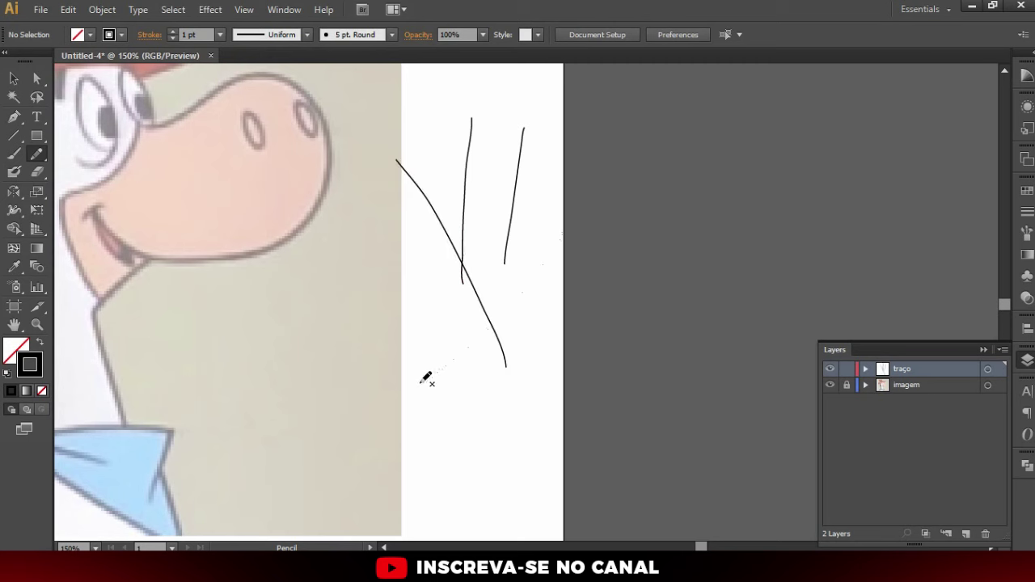
drag(399, 300, 552, 419)
drag(388, 290, 293, 373)
drag(324, 326, 527, 344)
key(v)
drag(319, 125, 585, 376)
key(Delete)
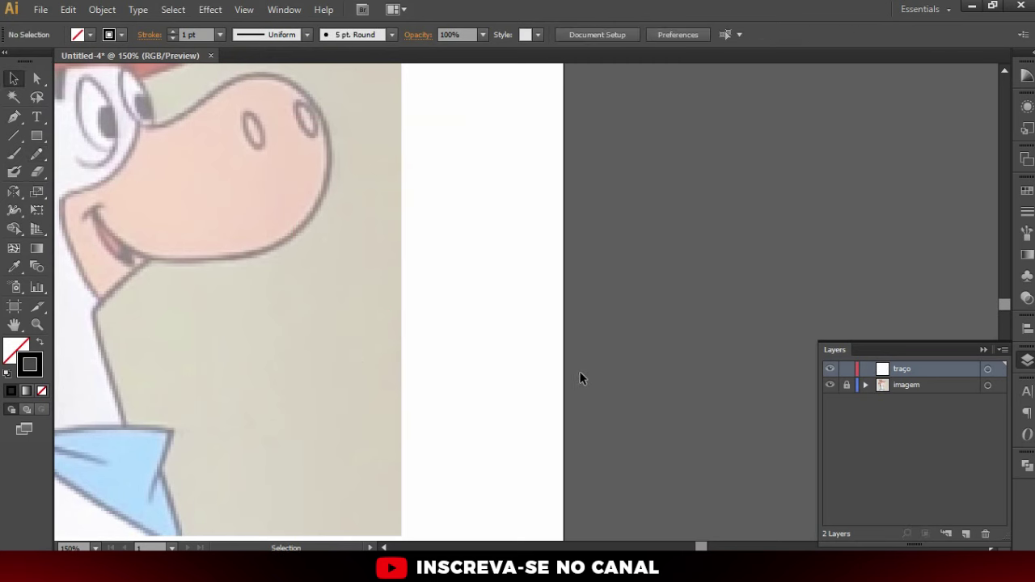
Set a 3 pt stroke weight and try test strokes along the nose
click(189, 35)
text(3)
key(Return)
key(n)
drag(239, 168, 324, 264)
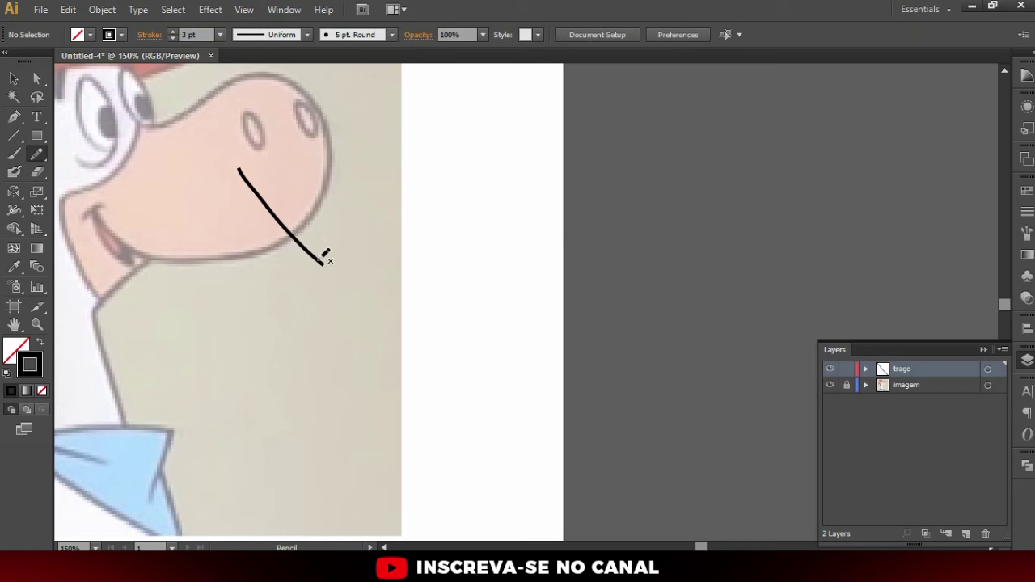
key(ctrl+z)
drag(185, 166, 323, 222)
Raise the stroke weight to 4 pt and bring the hat and ear into view
click(189, 35)
key(Up)
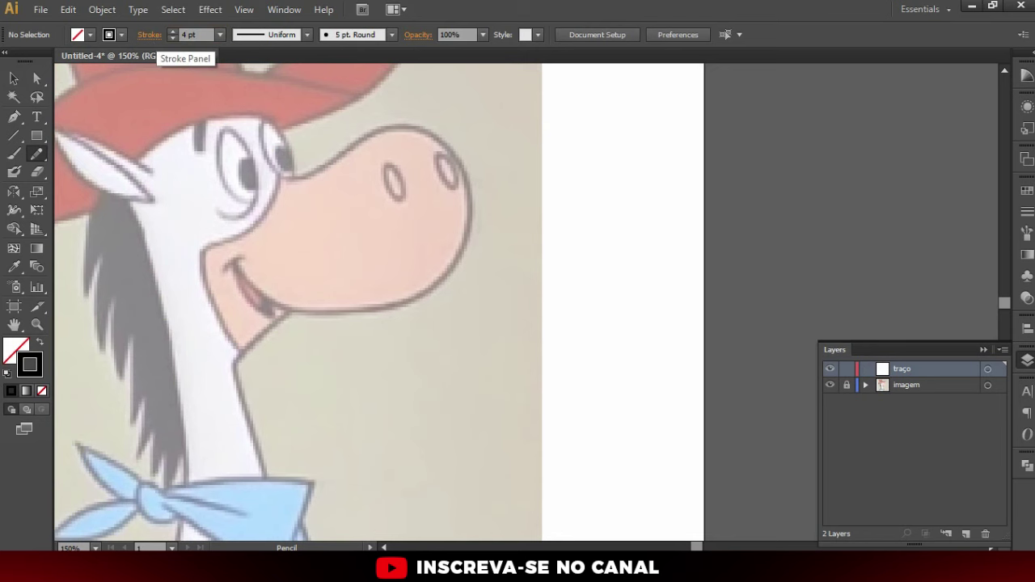
scroll(283, 138, up, 1)
drag(380, 240, 486, 249)
mouse_move(162, 194)
mouse_down()
mouse_move(173, 240)
mouse_move(314, 278)
mouse_up()
scroll(313, 278, up, 1)
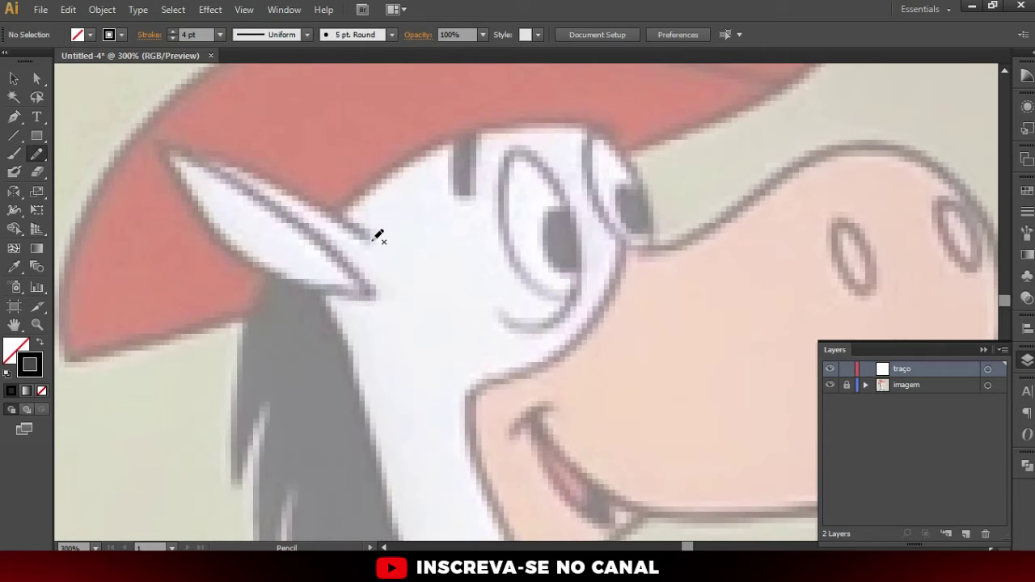
click(38, 156)
Apply Pencil Tool Options with Fidelity 2,5 pixels and Smoothness 1,5
key(Return)
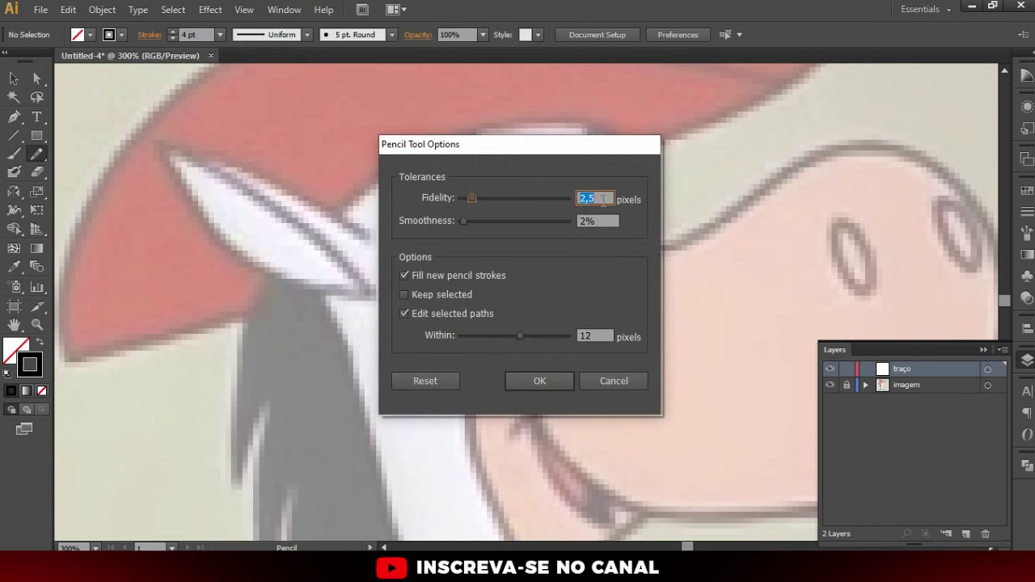
key(Tab)
text(1,5)
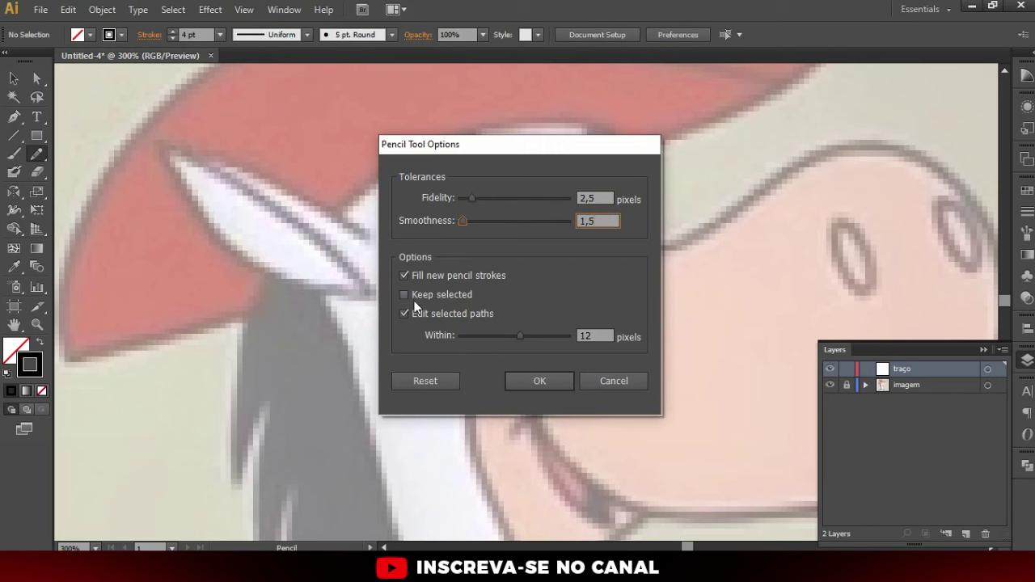
click(546, 378)
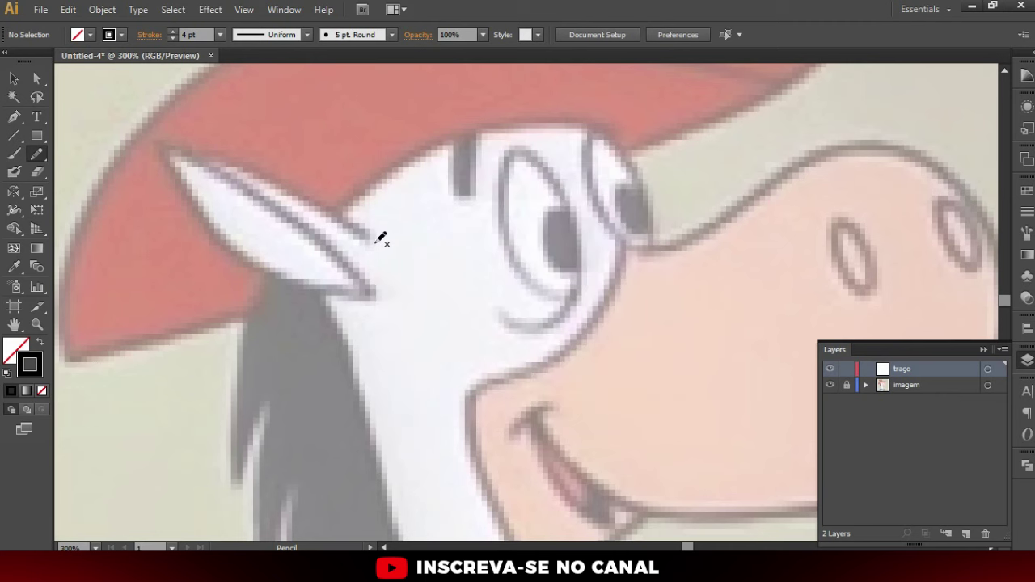
Trace the left ear's upper edge and outline down to its tip, redoing one bad stroke
drag(376, 242, 160, 149)
key(ctrl+z)
mouse_move(370, 237)
mouse_down()
mouse_move(164, 145)
mouse_move(237, 253)
mouse_move(381, 305)
mouse_up()
drag(341, 246, 168, 146)
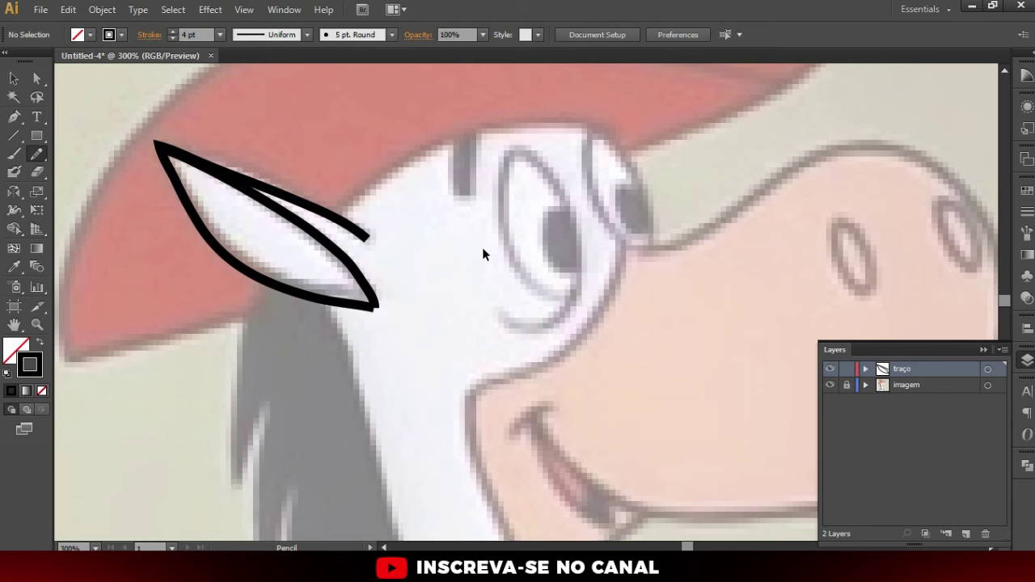
scroll(491, 255, down, 2)
scroll(340, 249, up, 1)
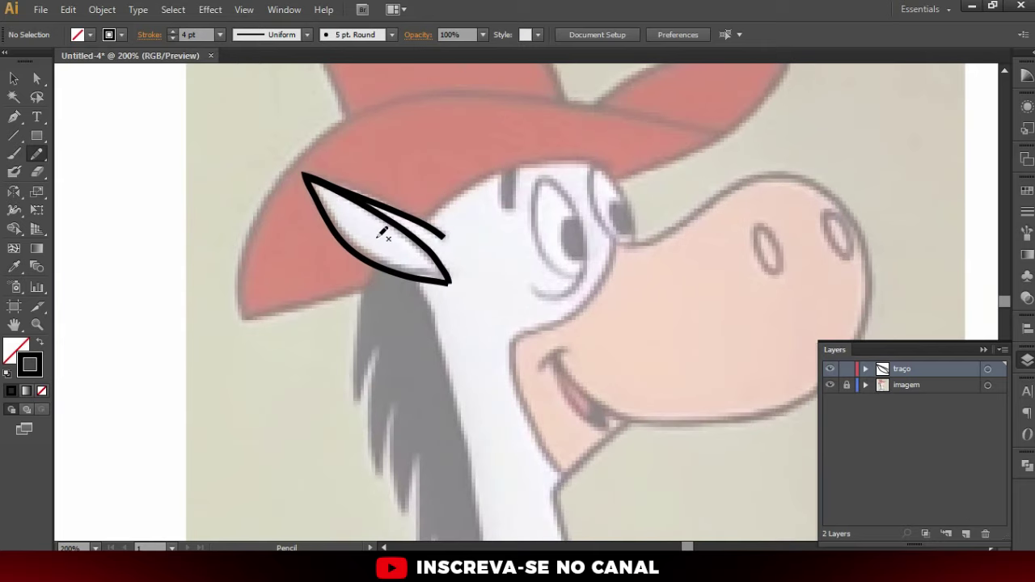
scroll(355, 238, up, 2)
Delete two surplus anchors on the ear outline and bow its lower-left edge into a curve
click(37, 77)
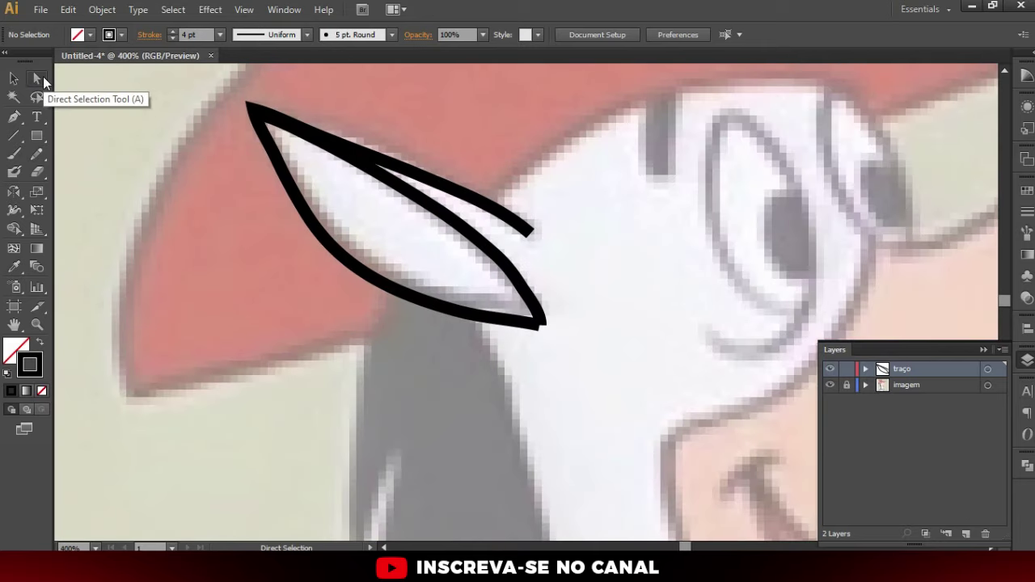
click(357, 273)
click(307, 213)
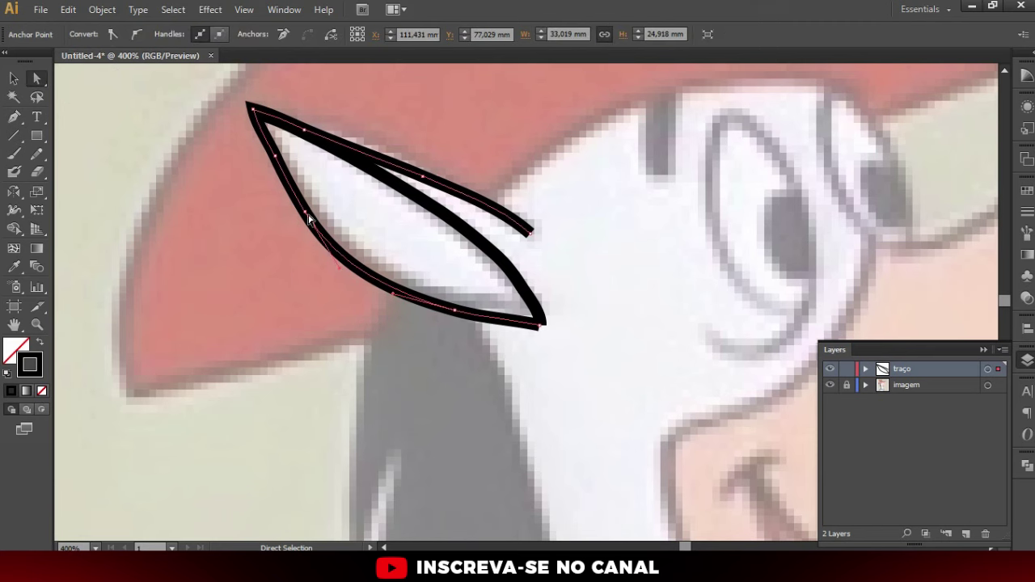
click(306, 215)
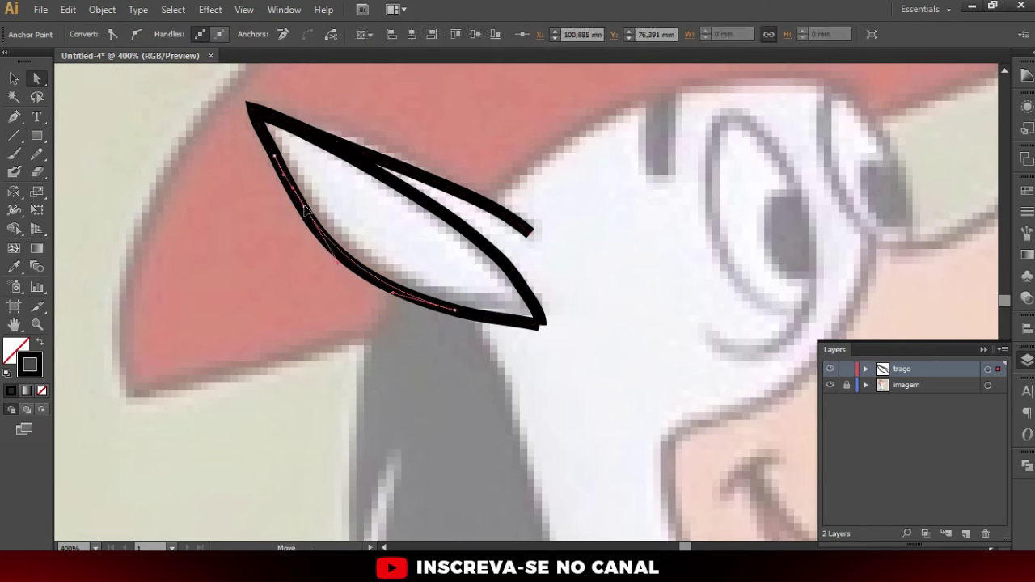
click(454, 311)
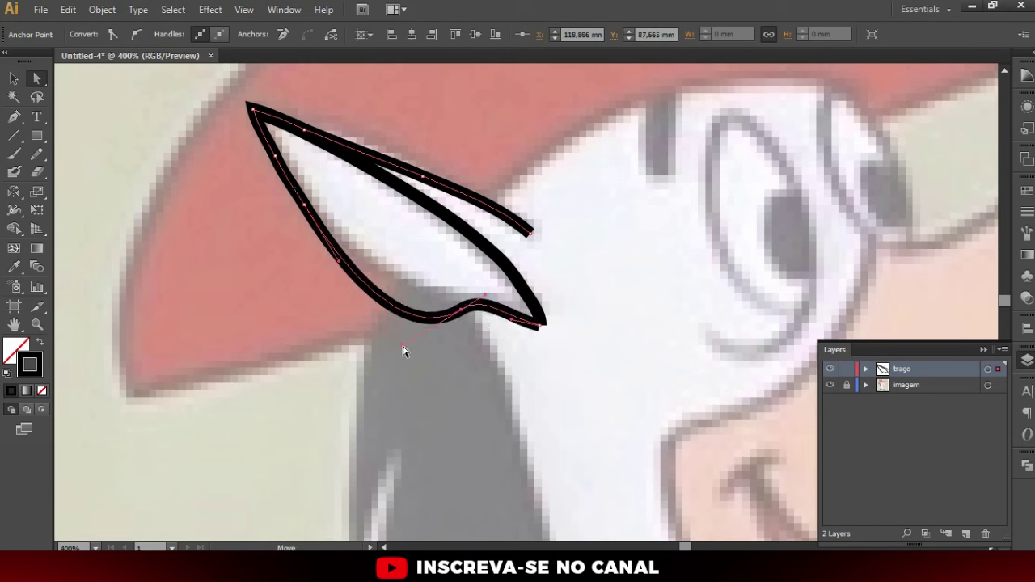
click(370, 273)
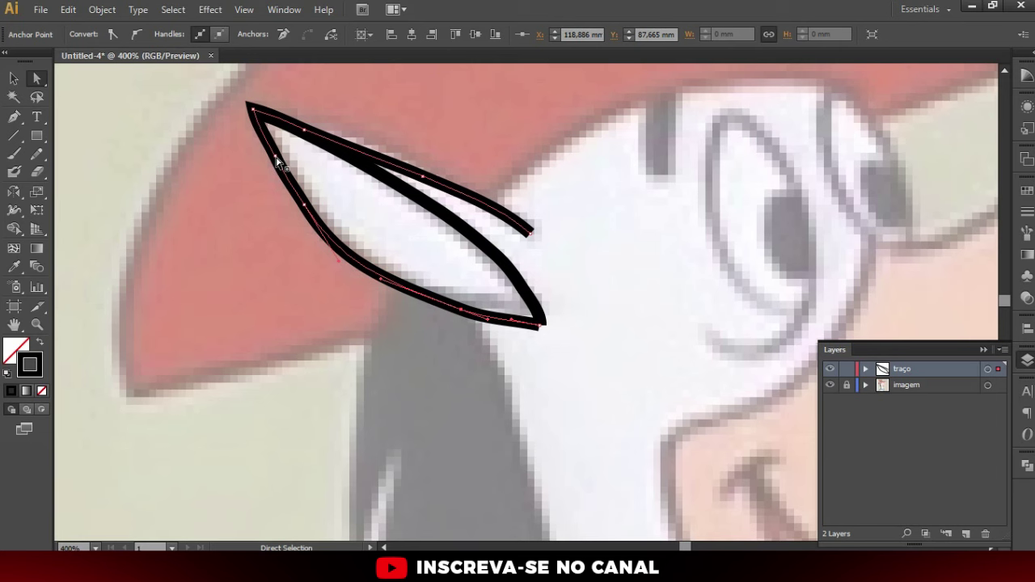
key(p)
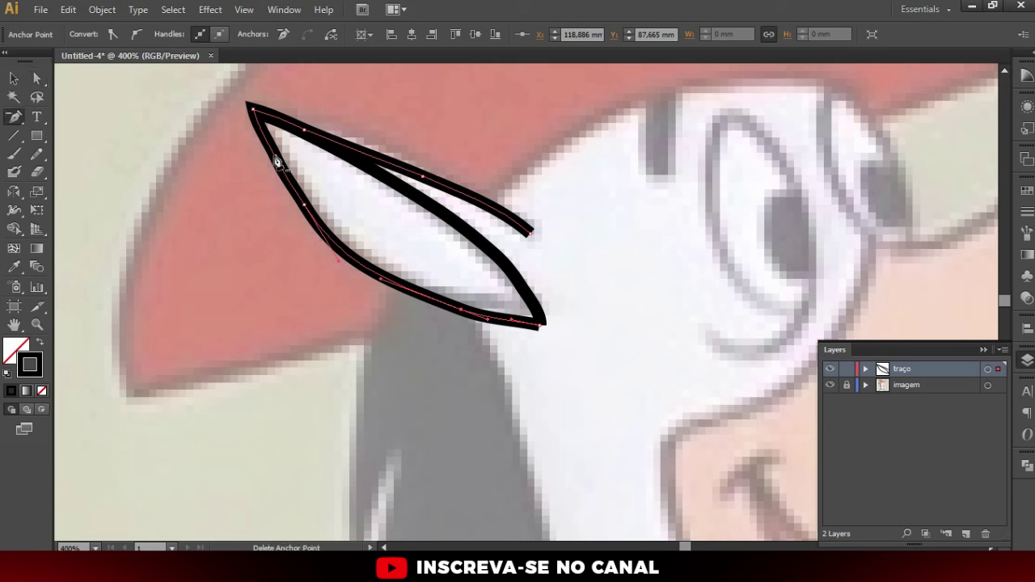
click(276, 160)
click(307, 212)
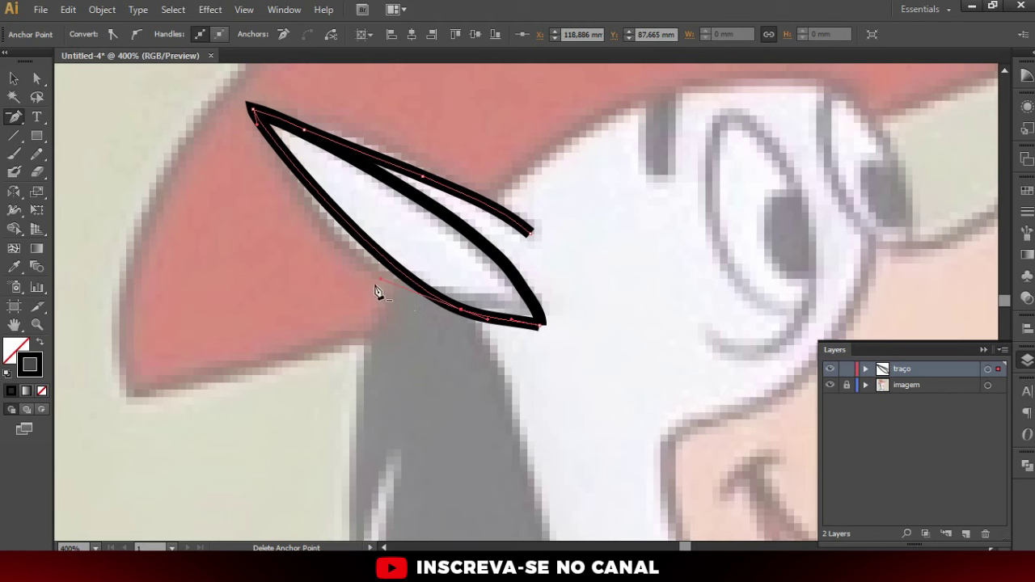
click(37, 81)
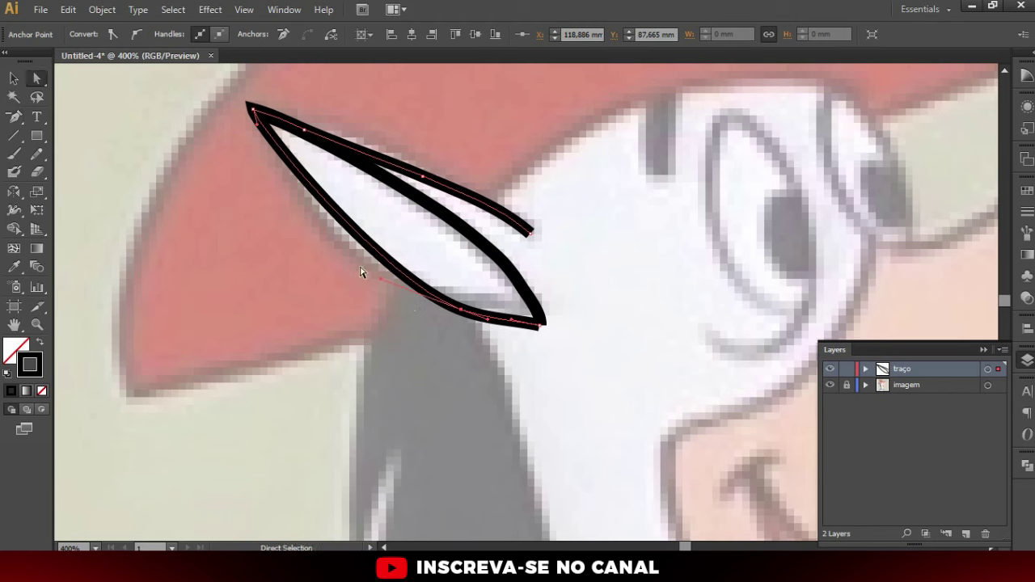
drag(383, 283, 308, 243)
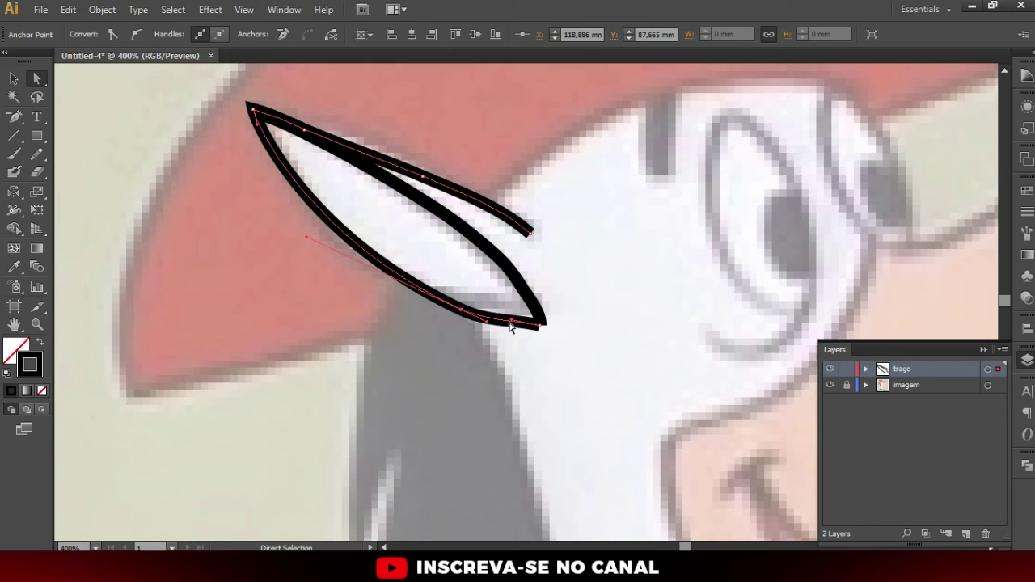
Connect the ear's two open end points at the tip and pull the corner into a sharp point
click(519, 351)
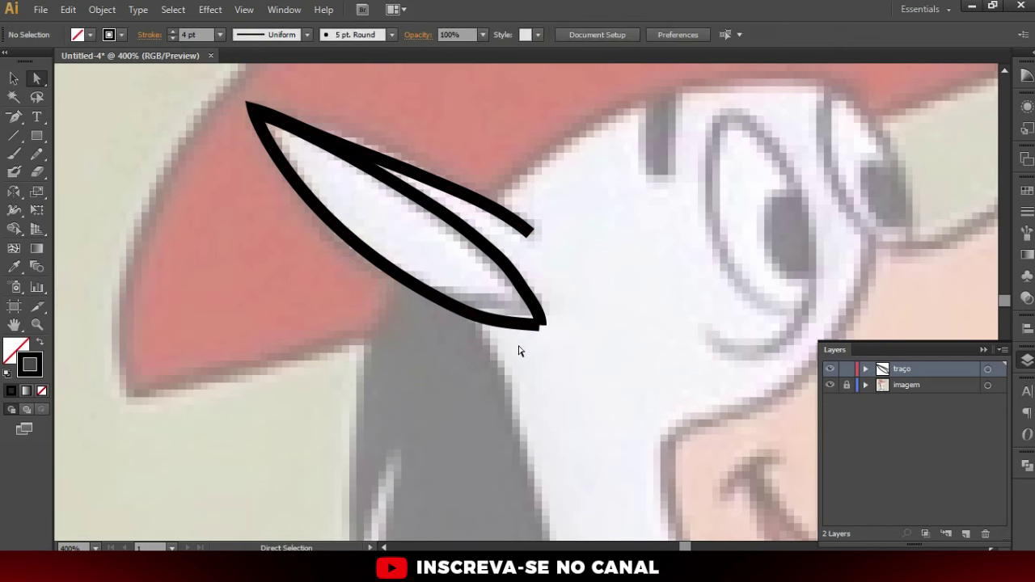
scroll(539, 335, up, 1)
scroll(539, 335, up, 1)
mouse_move(563, 282)
mouse_down()
mouse_move(510, 337)
mouse_move(539, 315)
mouse_up()
scroll(534, 315, up, 1)
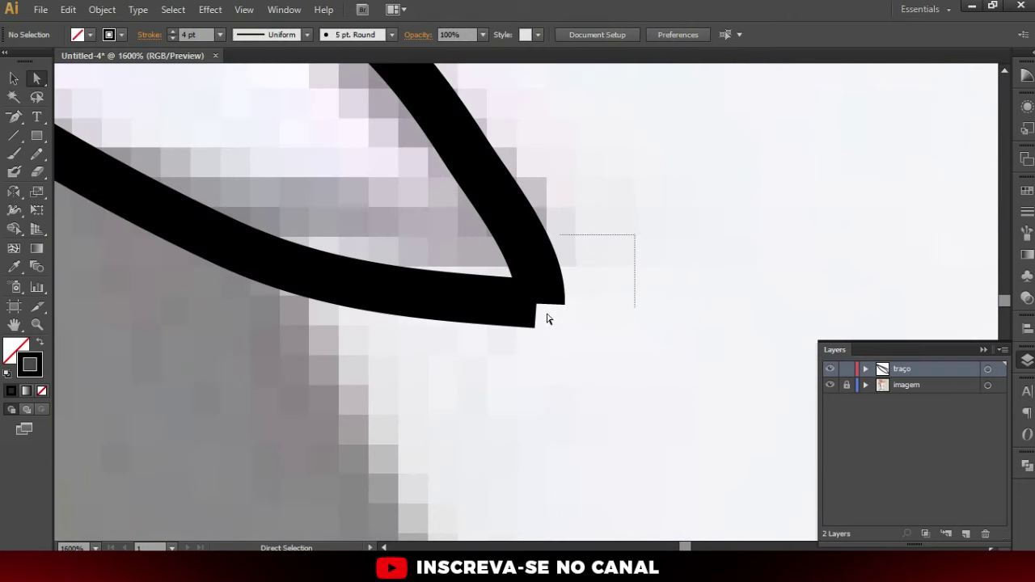
drag(635, 234, 485, 361)
scroll(535, 311, down, 1)
scroll(518, 311, up, 2)
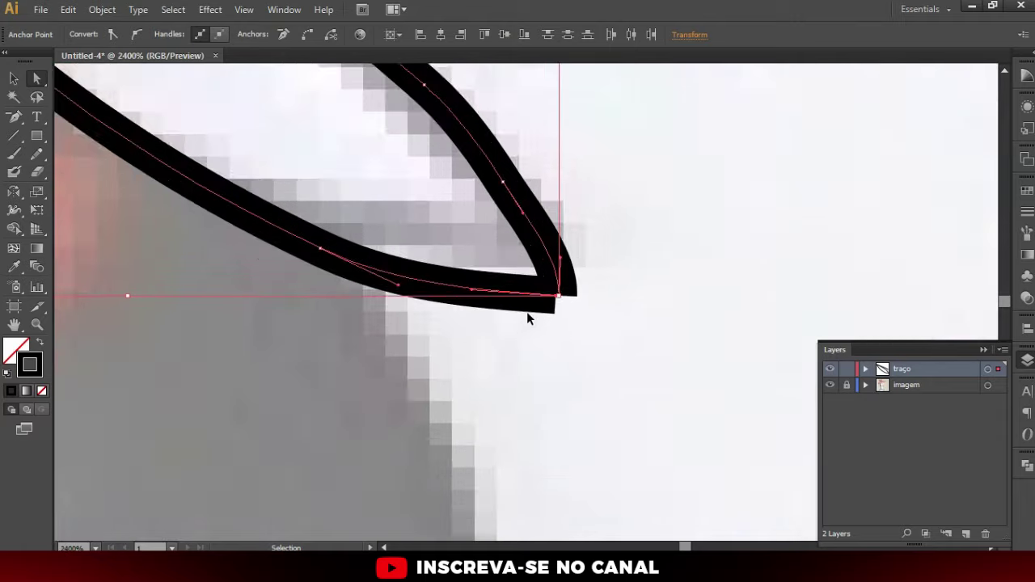
scroll(566, 283, up, 1)
click(307, 34)
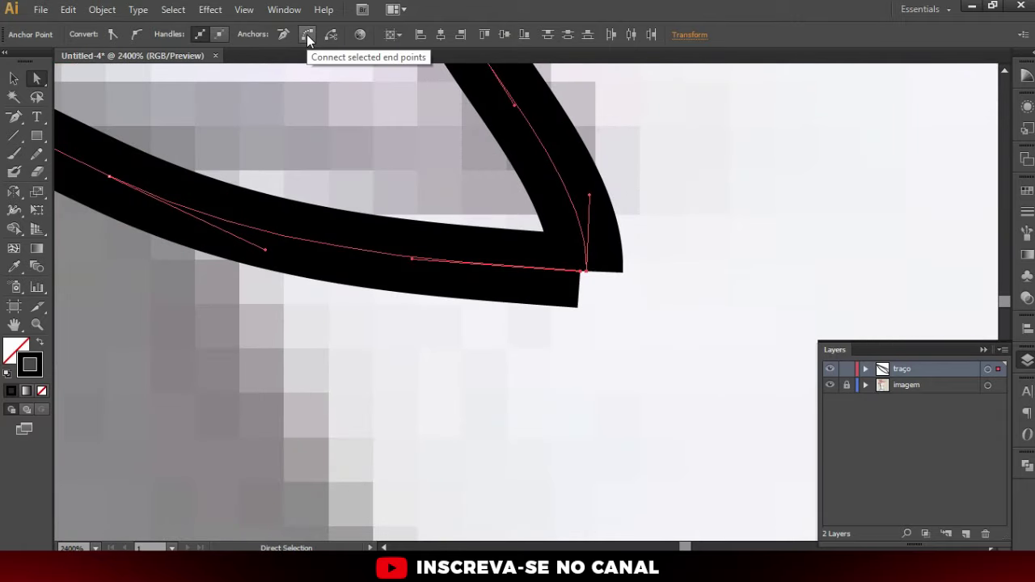
click(306, 34)
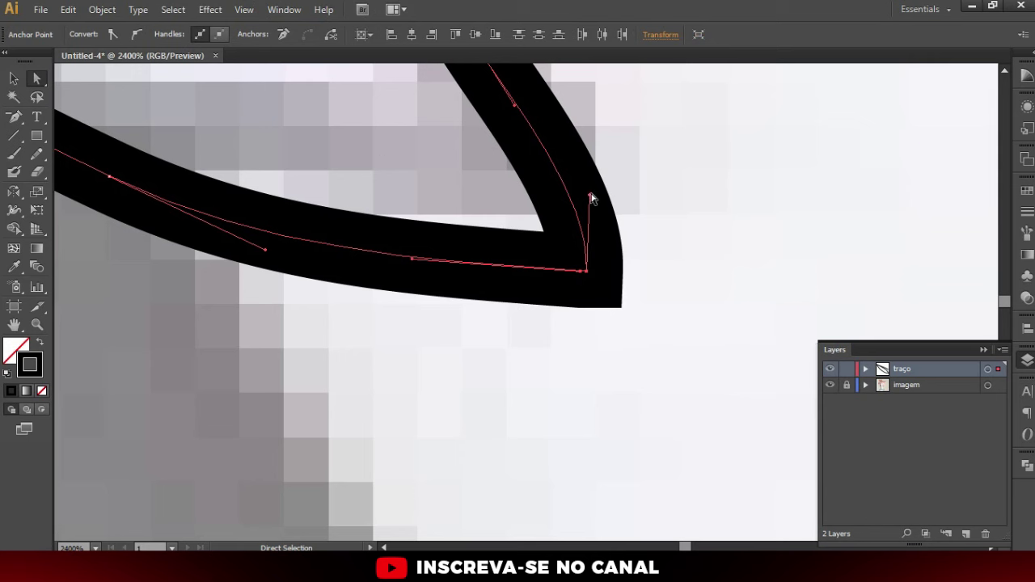
drag(590, 200, 561, 199)
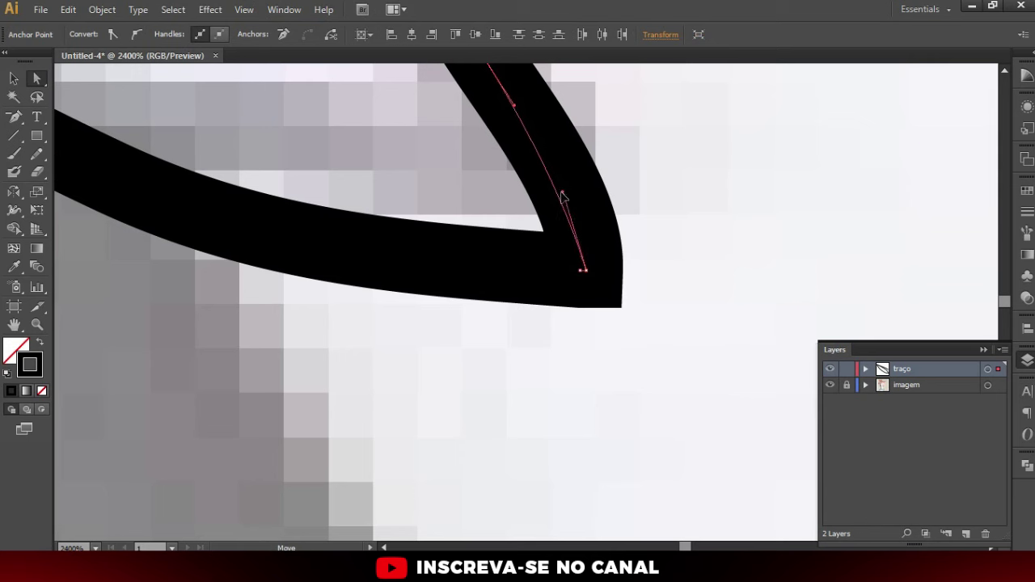
click(707, 237)
key(ctrl+minus)
key(ctrl+minus)
key(ctrl+minus)
key(ctrl+minus)
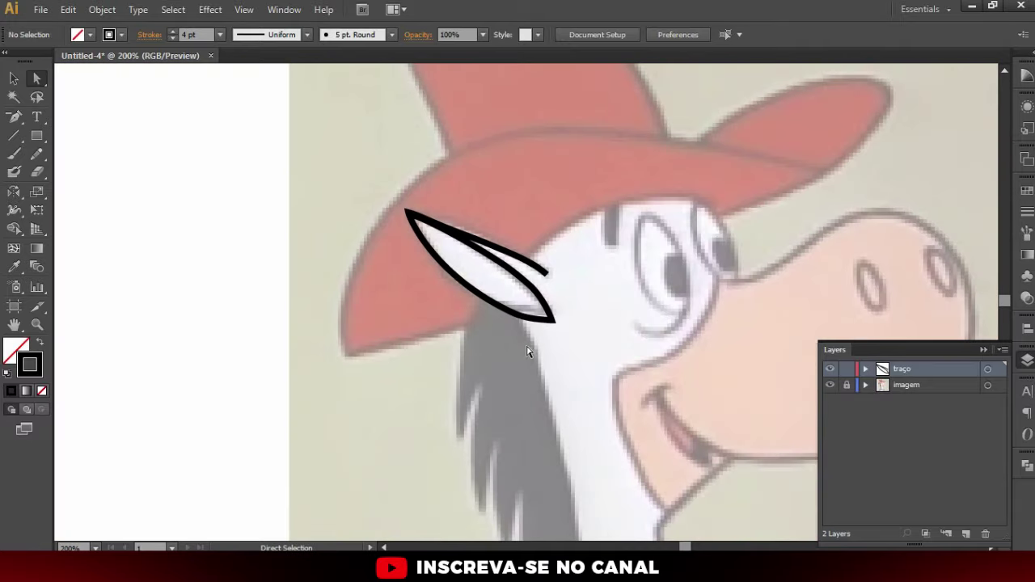
Trace the head's top edge under the hat brim with the Pencil
scroll(584, 281, up, 1)
drag(628, 242, 519, 258)
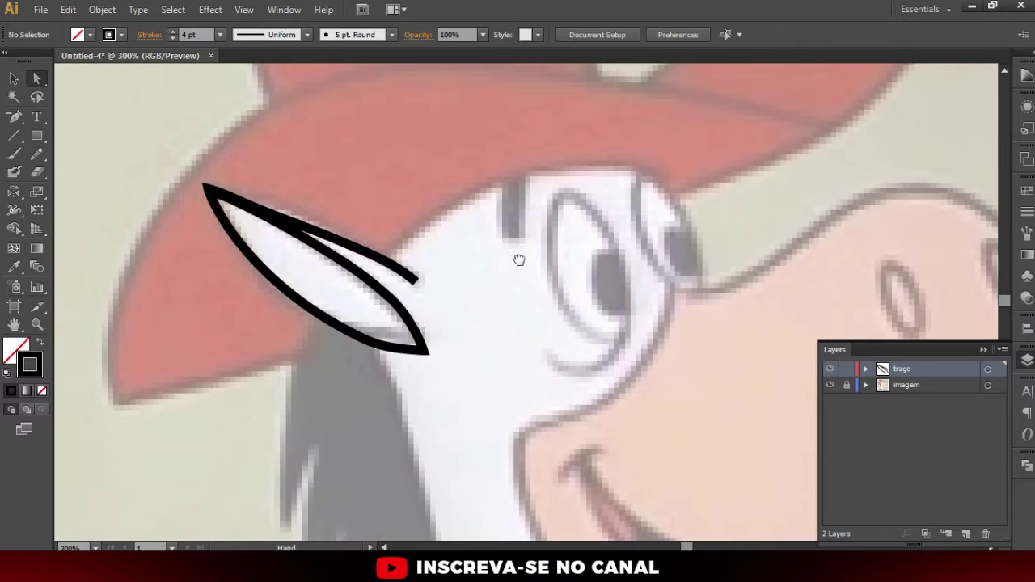
key(n)
drag(536, 250, 424, 261)
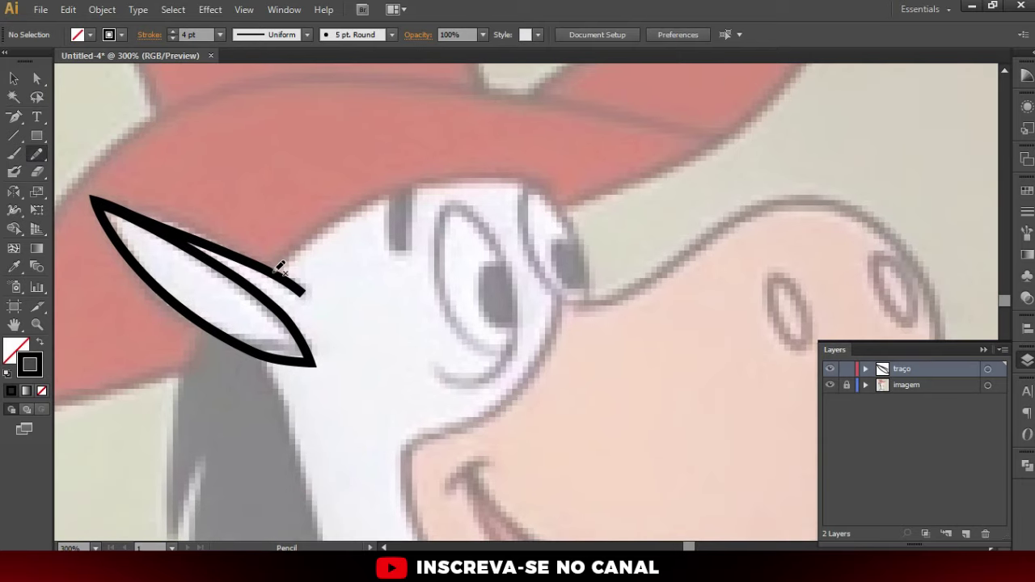
mouse_move(301, 245)
mouse_down()
mouse_move(537, 184)
mouse_move(586, 300)
mouse_up()
scroll(324, 224, up, 1)
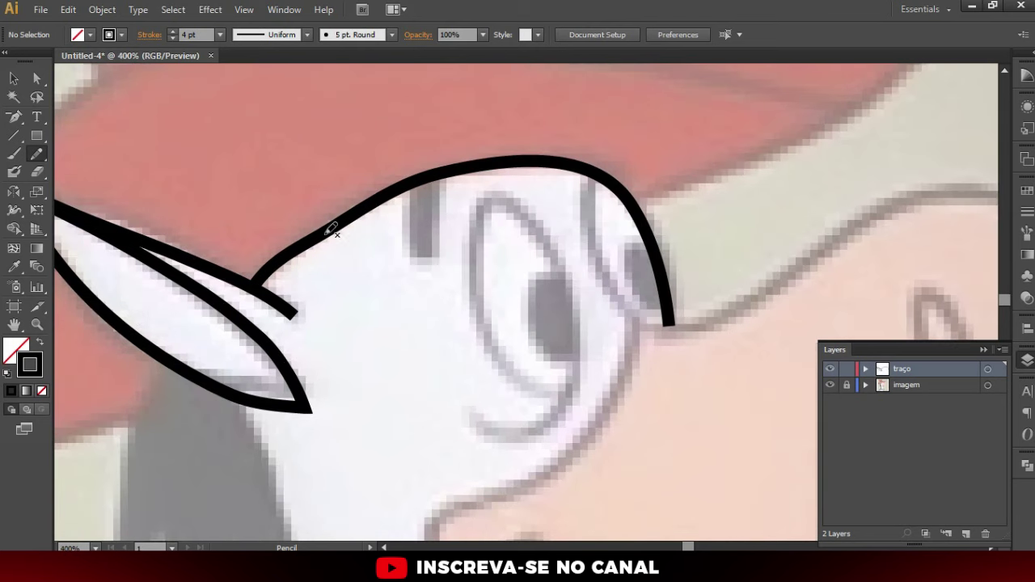
Delete an extra anchor on the new head stroke to smooth its curve
key(a)
click(327, 230)
click(327, 224)
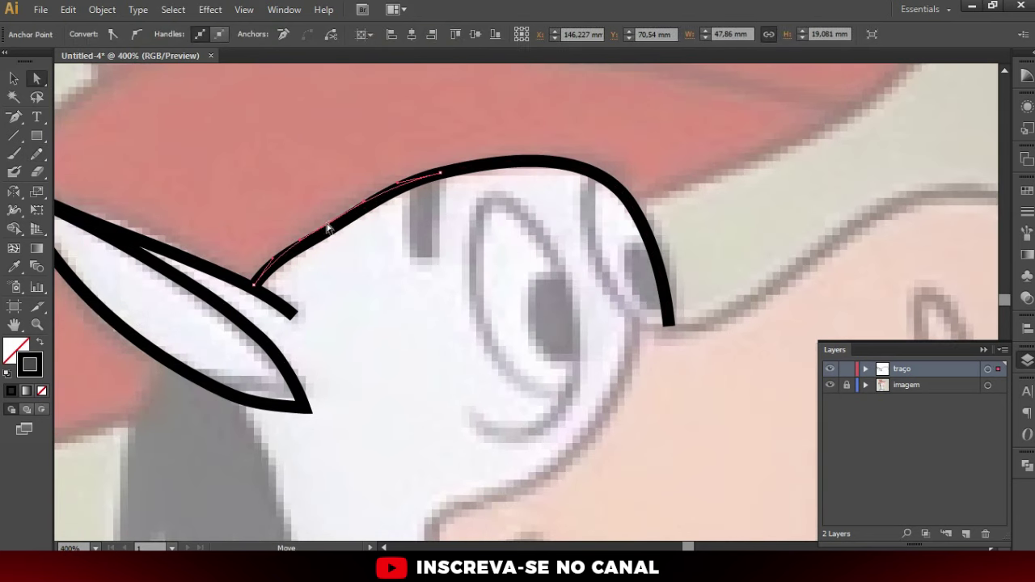
key(p)
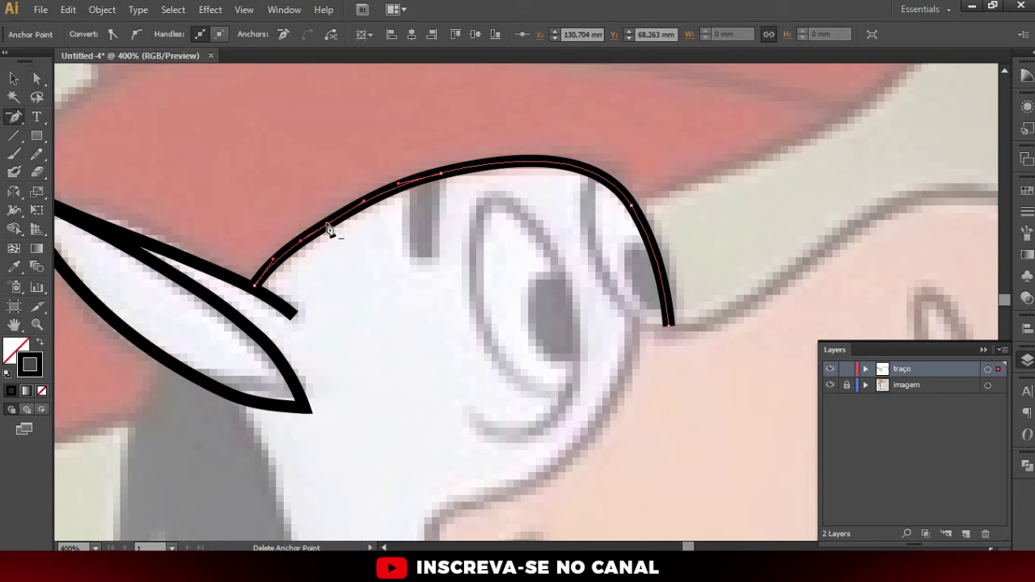
click(327, 230)
key(a)
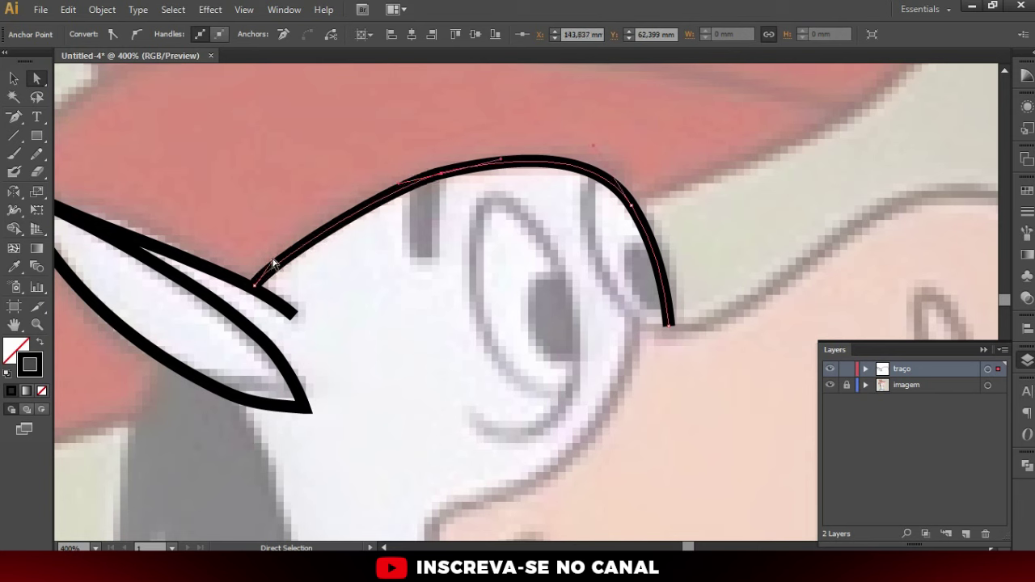
click(456, 294)
scroll(423, 261, down, 2)
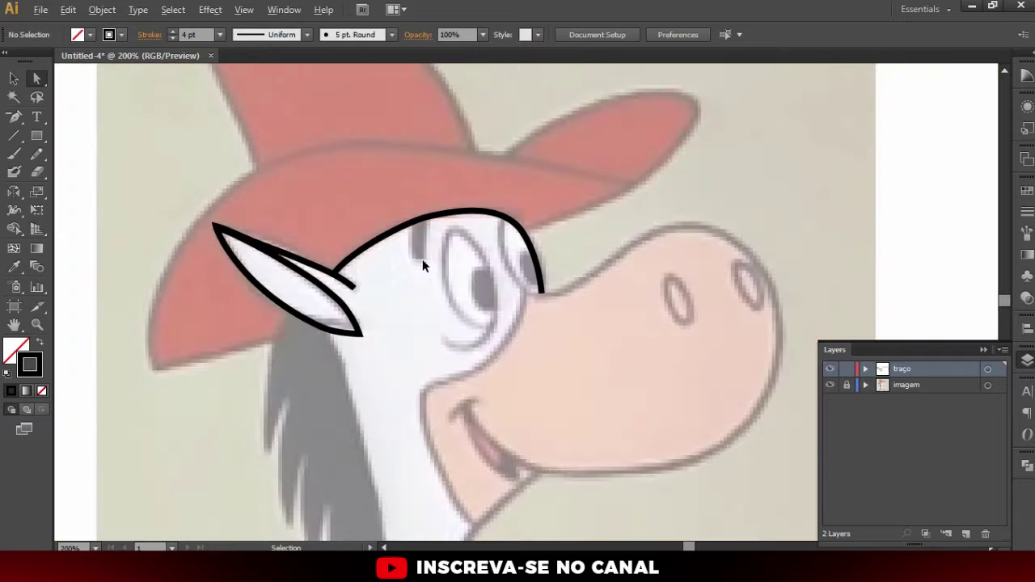
scroll(517, 311, down, 1)
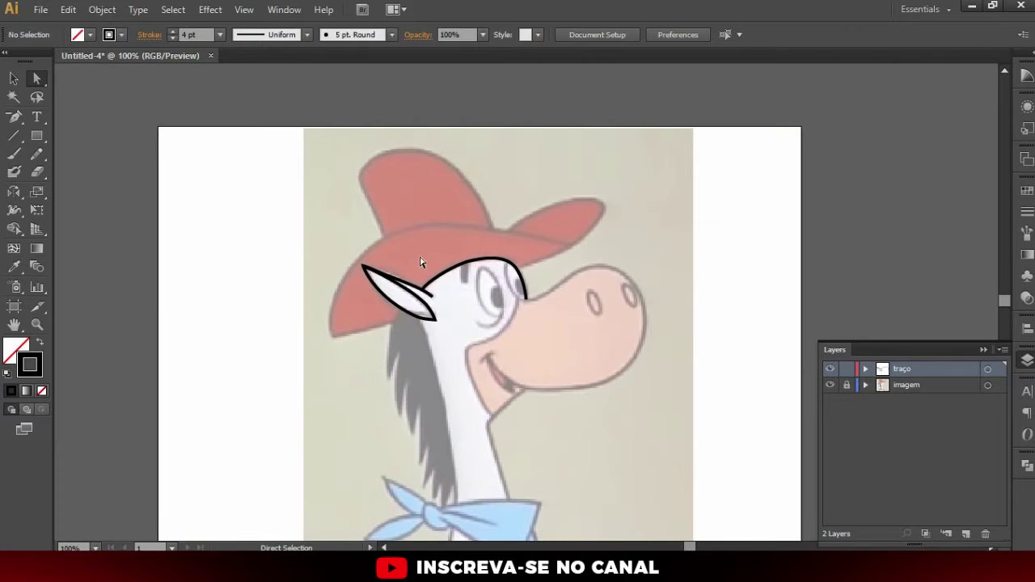
scroll(421, 263, up, 1)
scroll(558, 271, up, 1)
scroll(556, 267, up, 2)
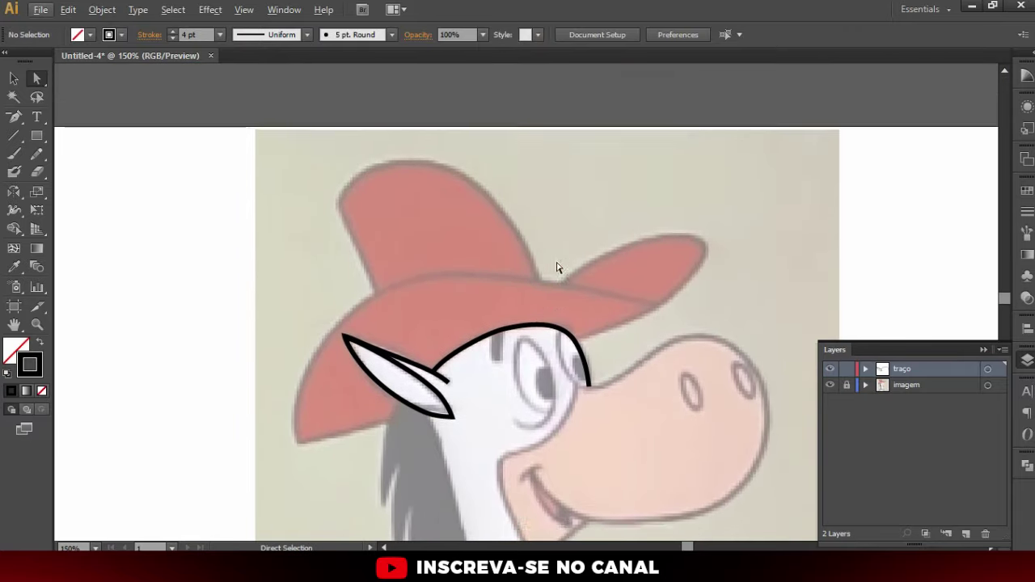
scroll(556, 266, down, 3)
scroll(570, 263, down, 2)
scroll(558, 283, down, 3)
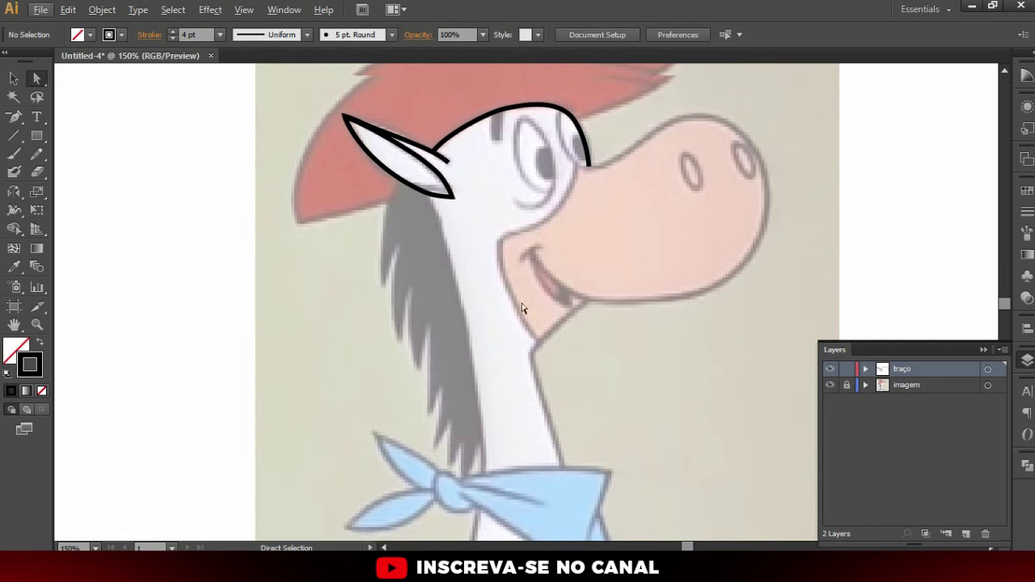
scroll(519, 301, up, 1)
scroll(419, 236, up, 1)
scroll(419, 235, up, 1)
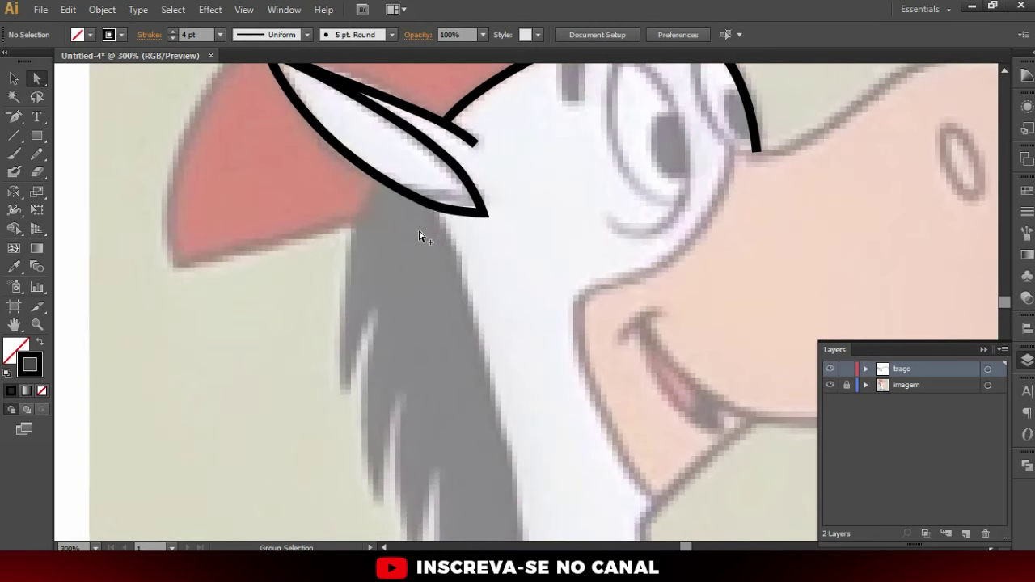
scroll(419, 236, up, 1)
scroll(418, 234, down, 4)
scroll(418, 233, down, 1)
scroll(207, 217, up, 2)
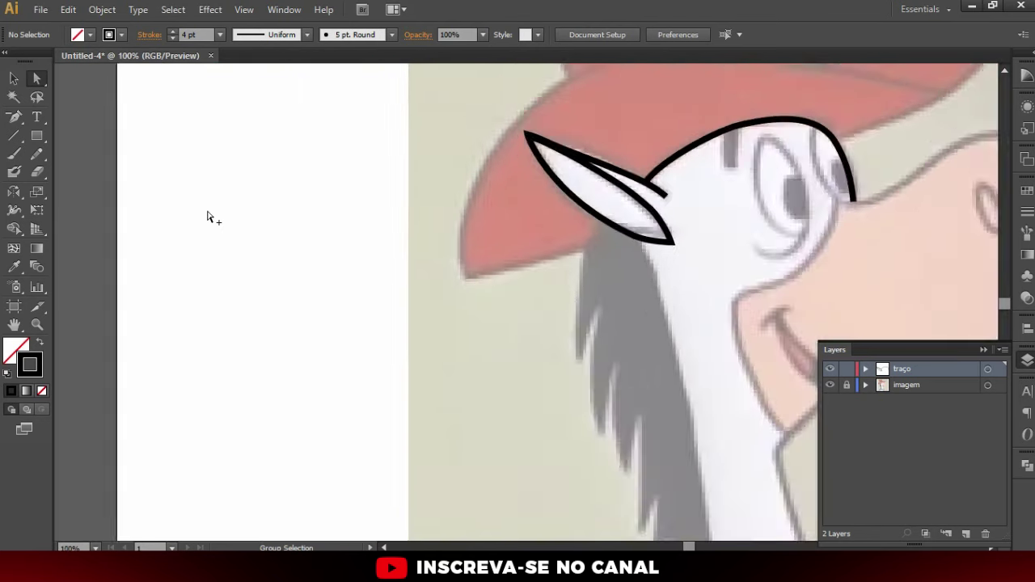
scroll(208, 216, up, 1)
scroll(418, 259, down, 2)
scroll(627, 209, up, 1)
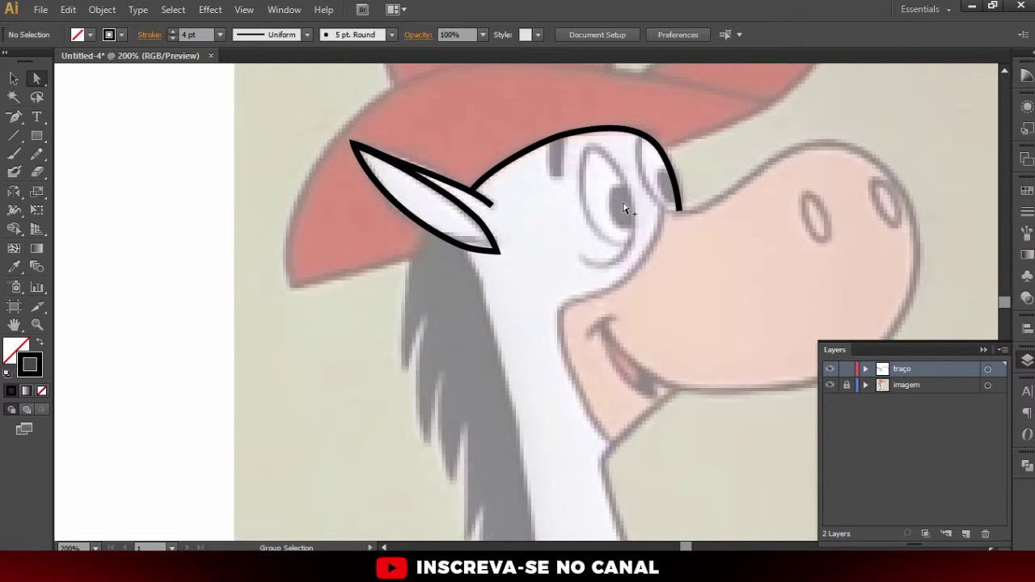
scroll(645, 212, up, 1)
scroll(628, 208, up, 5)
scroll(626, 208, down, 3)
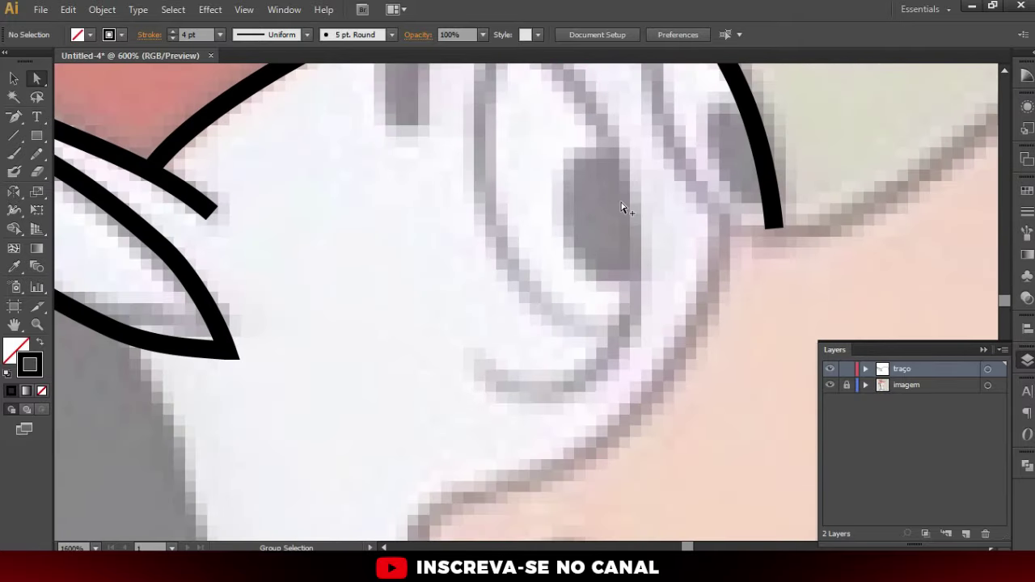
scroll(624, 208, down, 3)
scroll(623, 207, down, 2)
scroll(631, 340, up, 5)
scroll(631, 339, down, 1)
scroll(631, 339, down, 3)
scroll(631, 333, down, 3)
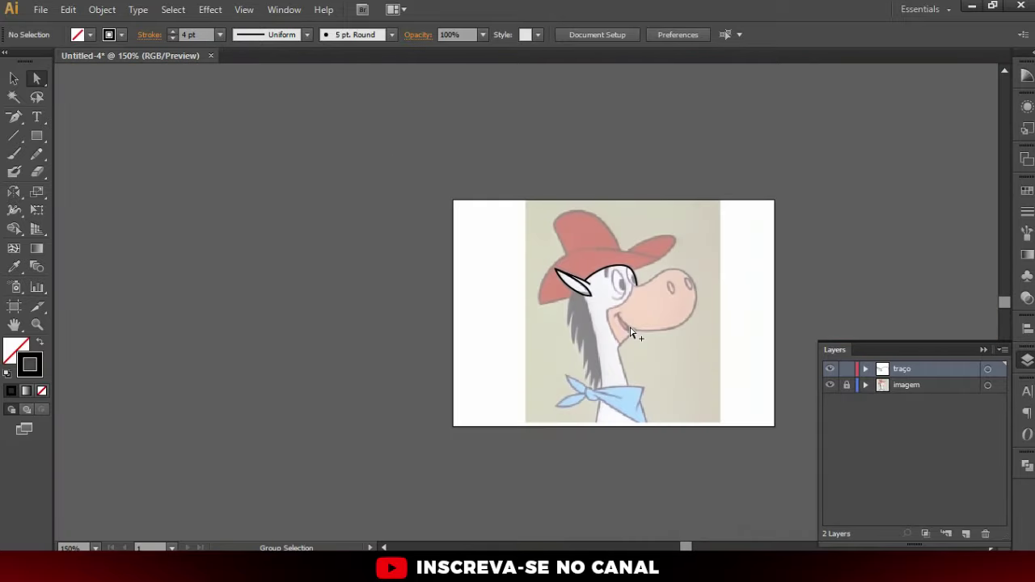
scroll(631, 333, up, 4)
scroll(627, 332, down, 3)
scroll(631, 267, up, 2)
scroll(623, 254, down, 1)
scroll(546, 220, up, 2)
scroll(672, 267, down, 2)
scroll(588, 316, up, 1)
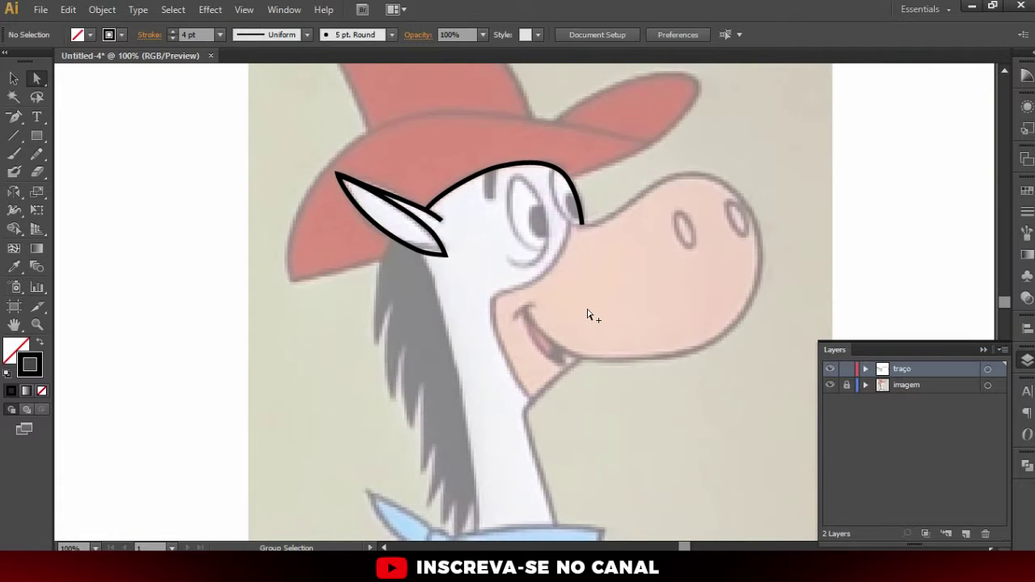
scroll(596, 346, up, 1)
scroll(590, 342, down, 1)
scroll(589, 331, up, 2)
scroll(594, 328, down, 3)
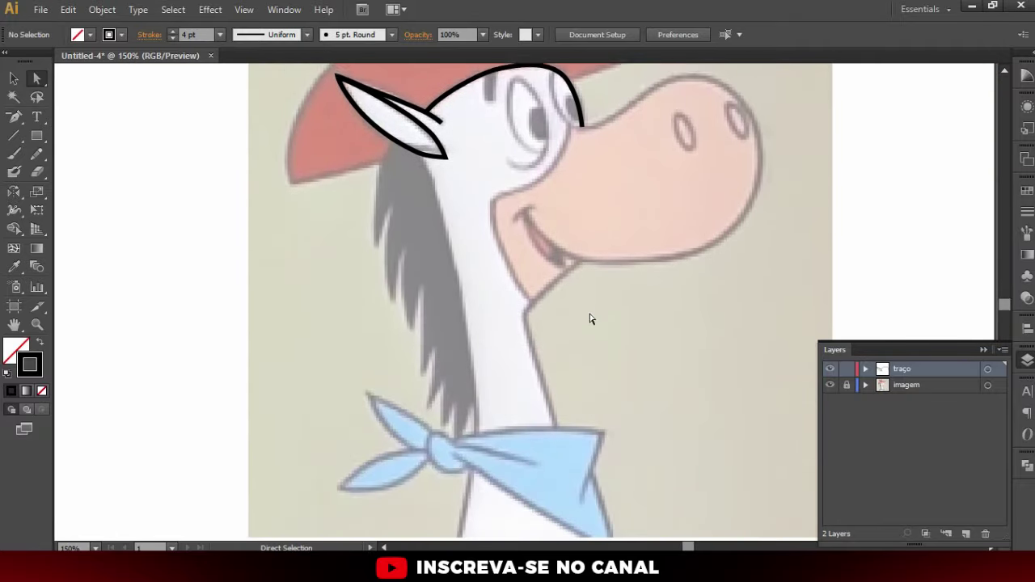
scroll(591, 320, up, 3)
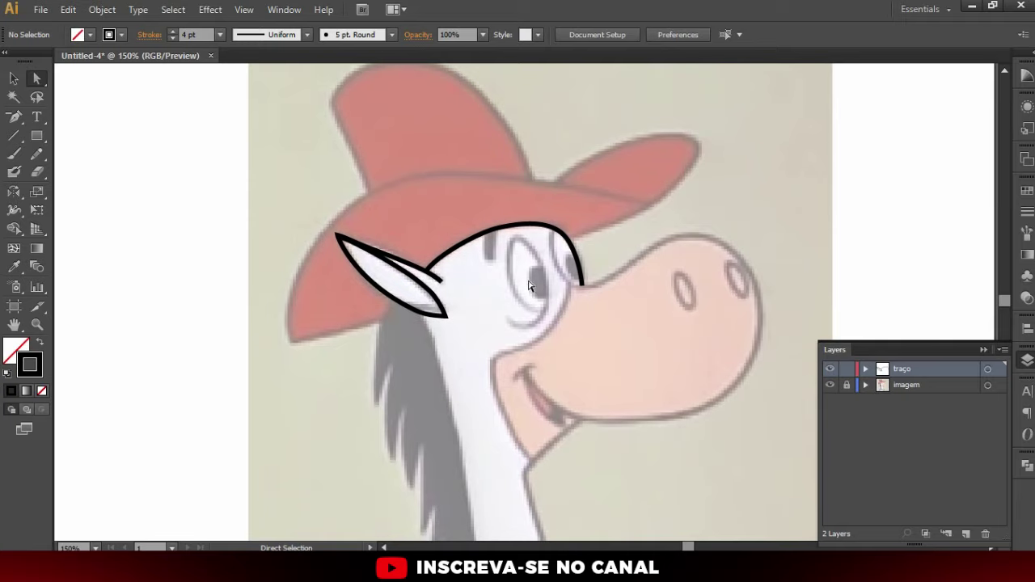
alt+scroll(651, 261, up, 2)
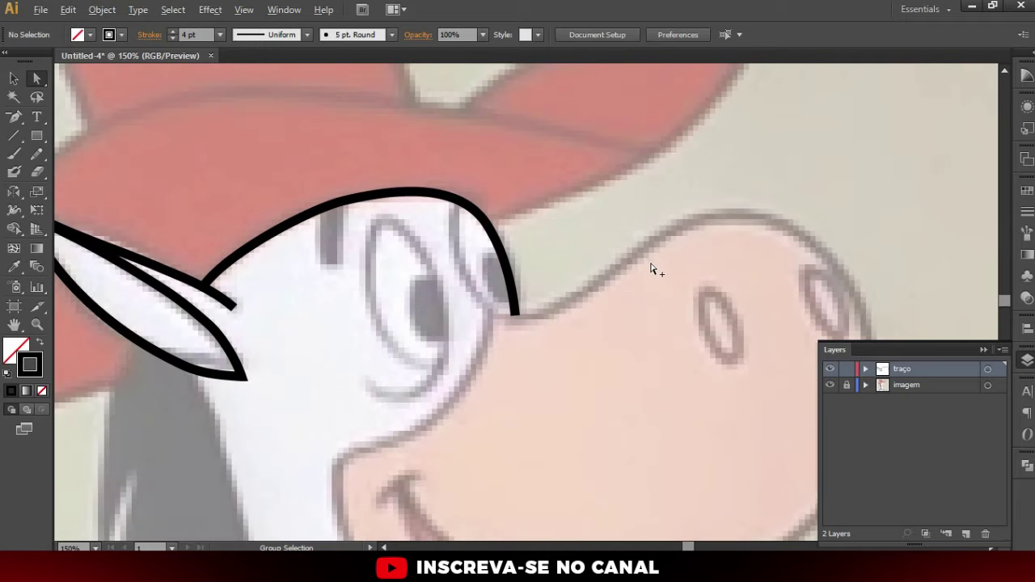
scroll(677, 329, down, 3)
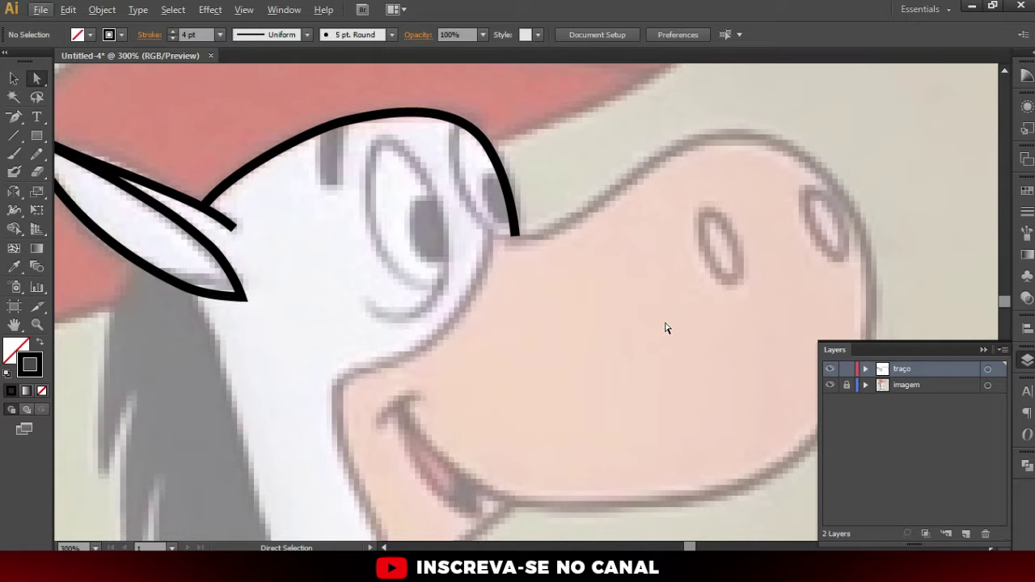
Pencil-trace the muzzle edge from below the eye down to the chin
key(n)
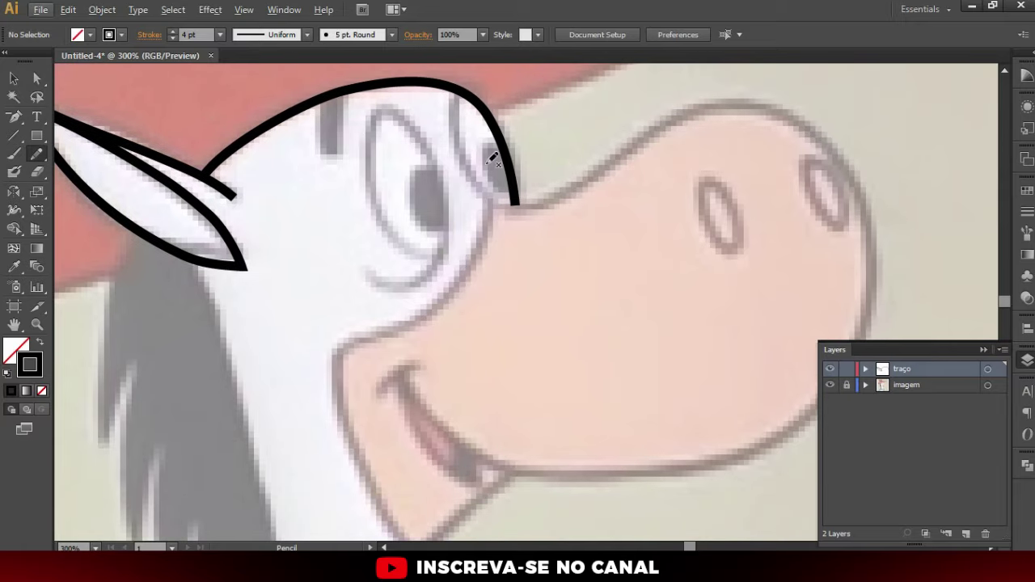
click(983, 349)
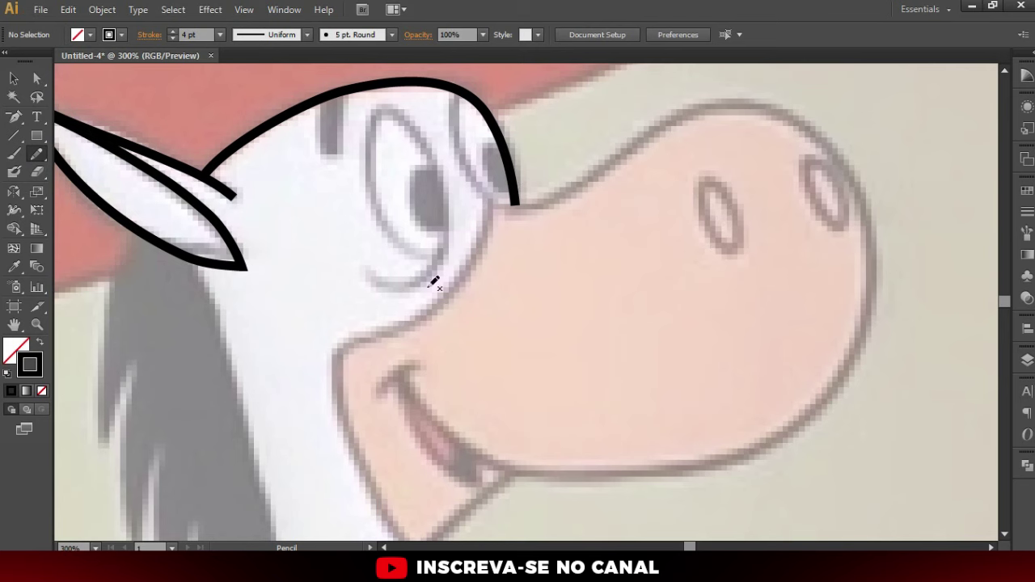
scroll(498, 196, down, 2)
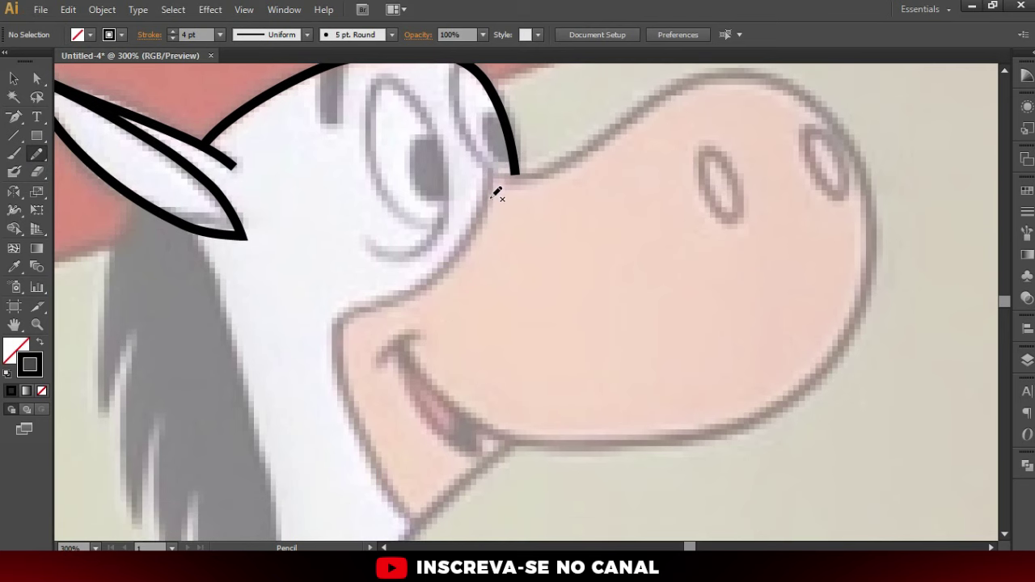
drag(490, 145, 463, 209)
mouse_move(427, 245)
mouse_down()
mouse_move(366, 276)
mouse_move(353, 361)
mouse_up()
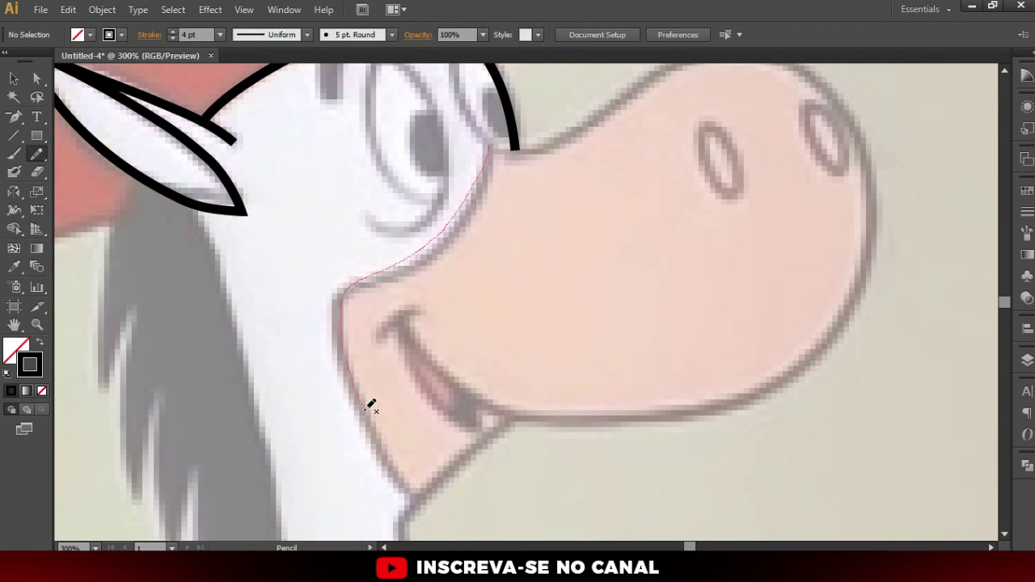
drag(392, 442, 424, 490)
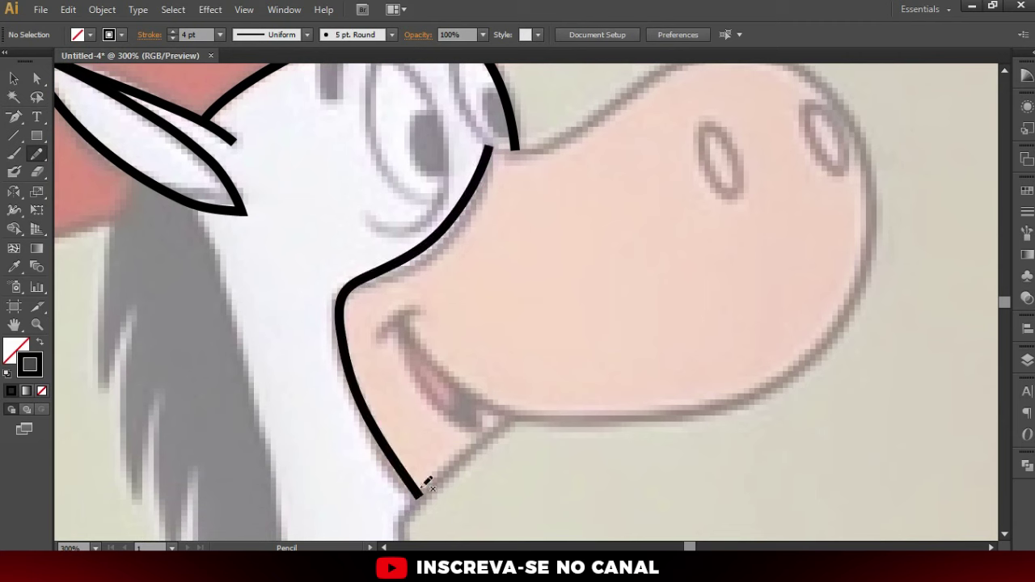
Reshape the upper part of the muzzle curve by moving one of its anchors
key(a)
click(485, 164)
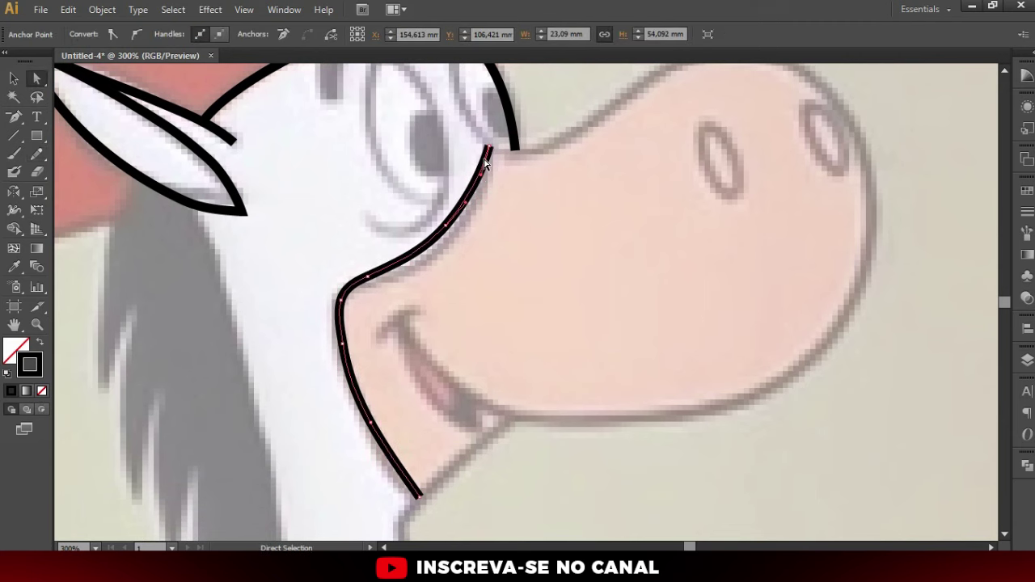
click(449, 230)
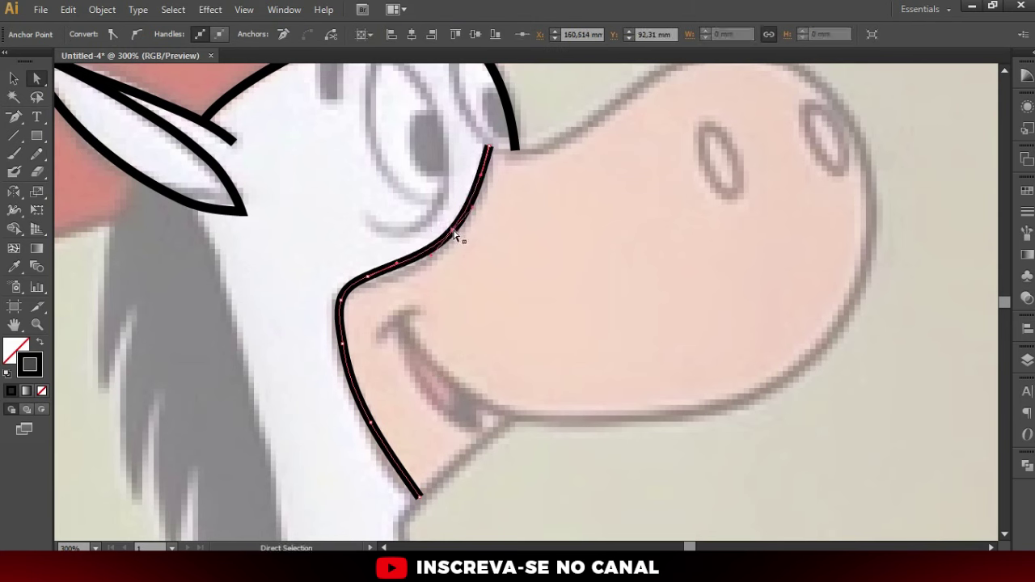
drag(481, 180, 484, 177)
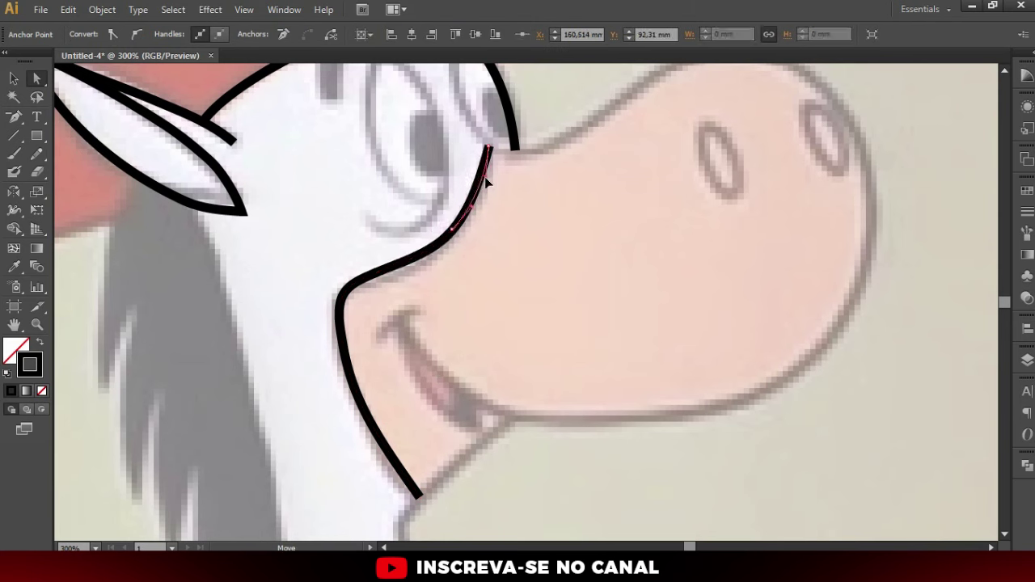
click(353, 264)
scroll(323, 365, down, 2)
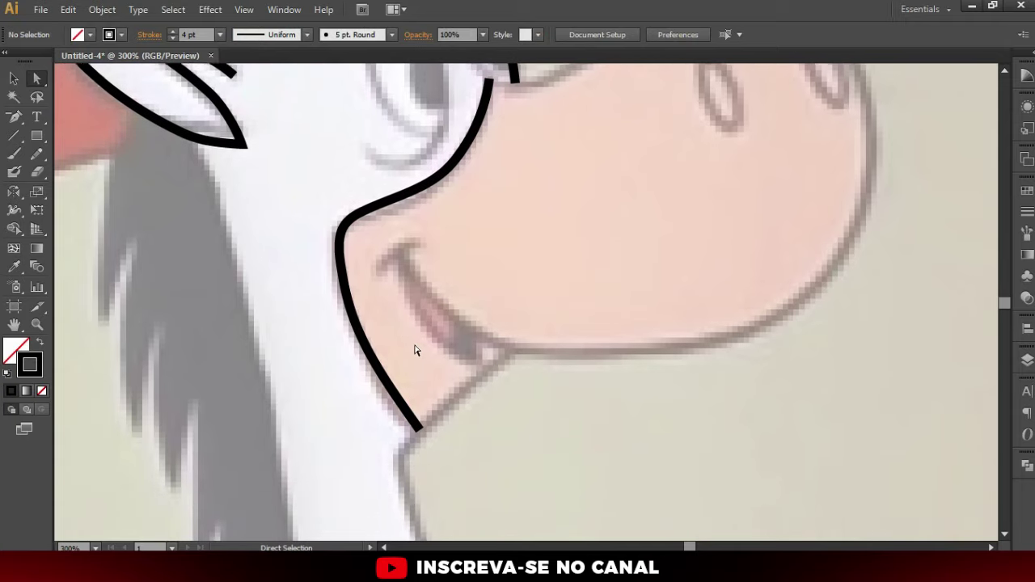
Delete two extra anchors on the lower muzzle curve and bow it along the outline
click(358, 346)
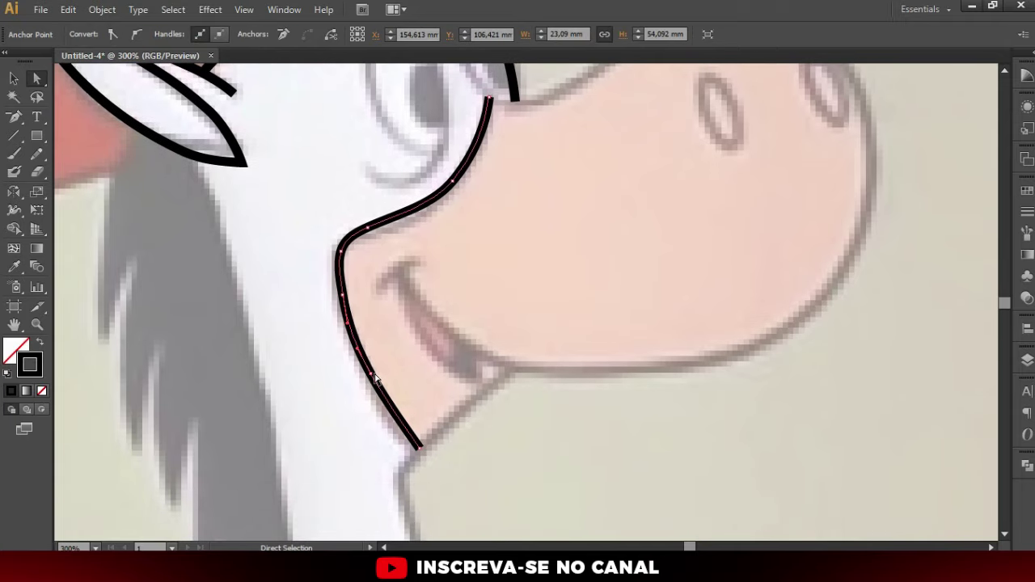
key(p)
click(349, 323)
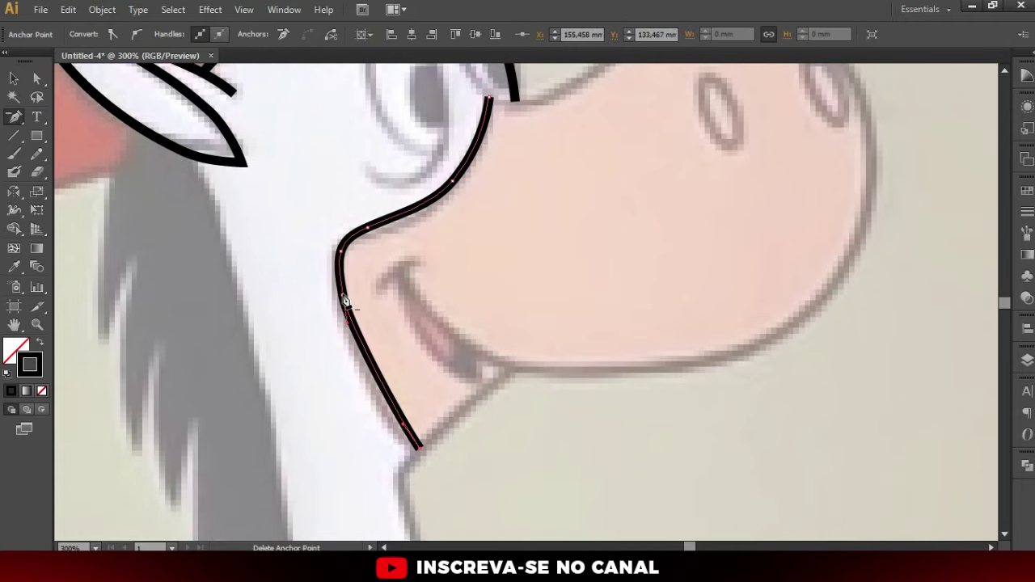
click(346, 296)
key(a)
drag(345, 279, 328, 342)
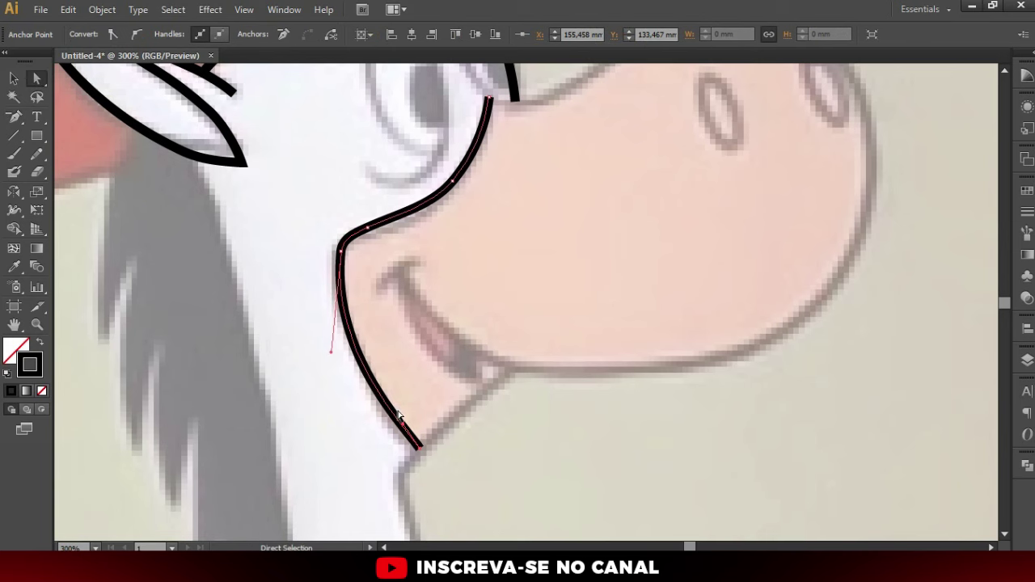
click(410, 363)
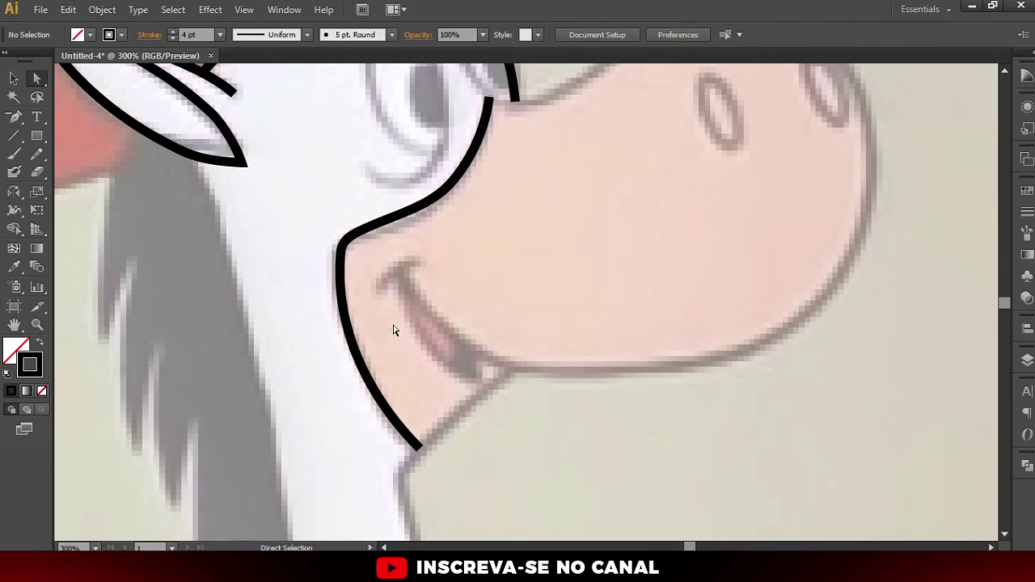
scroll(433, 257, up, 2)
Pencil-trace the nose outline over the top, down the right side and around to the mouth
key(n)
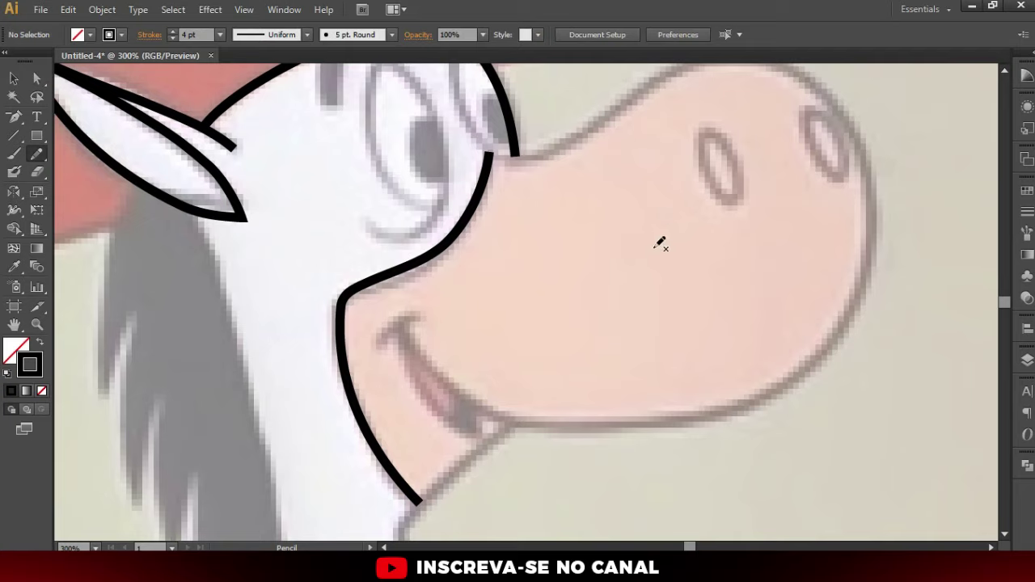
drag(660, 242, 617, 271)
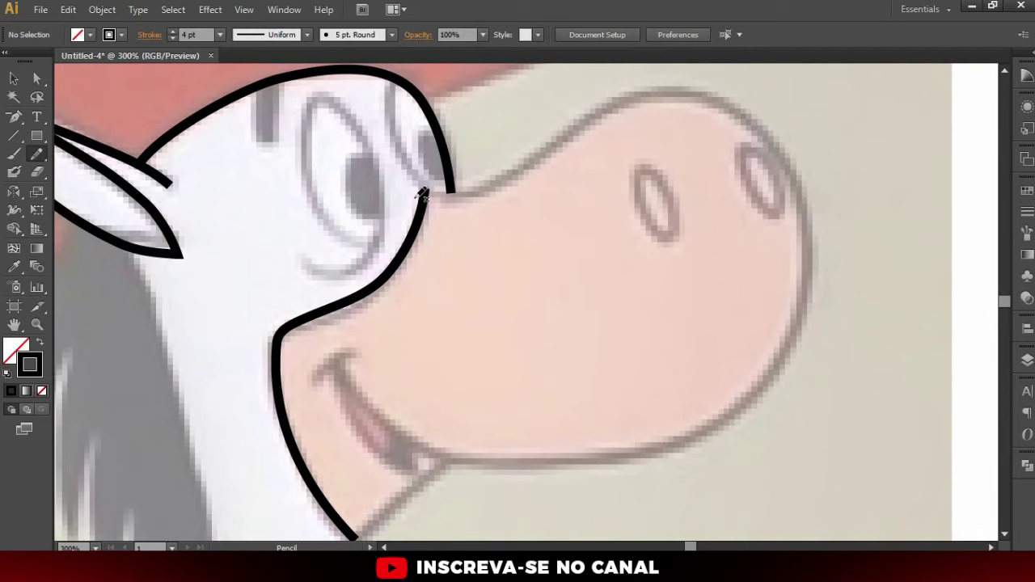
drag(431, 192, 505, 174)
mouse_move(552, 141)
mouse_down()
mouse_move(613, 98)
mouse_move(723, 96)
mouse_up()
mouse_move(797, 190)
mouse_down()
mouse_move(790, 319)
mouse_move(730, 404)
mouse_move(639, 456)
mouse_move(544, 459)
mouse_up()
mouse_move(457, 447)
mouse_down()
mouse_move(386, 418)
mouse_move(336, 358)
mouse_up()
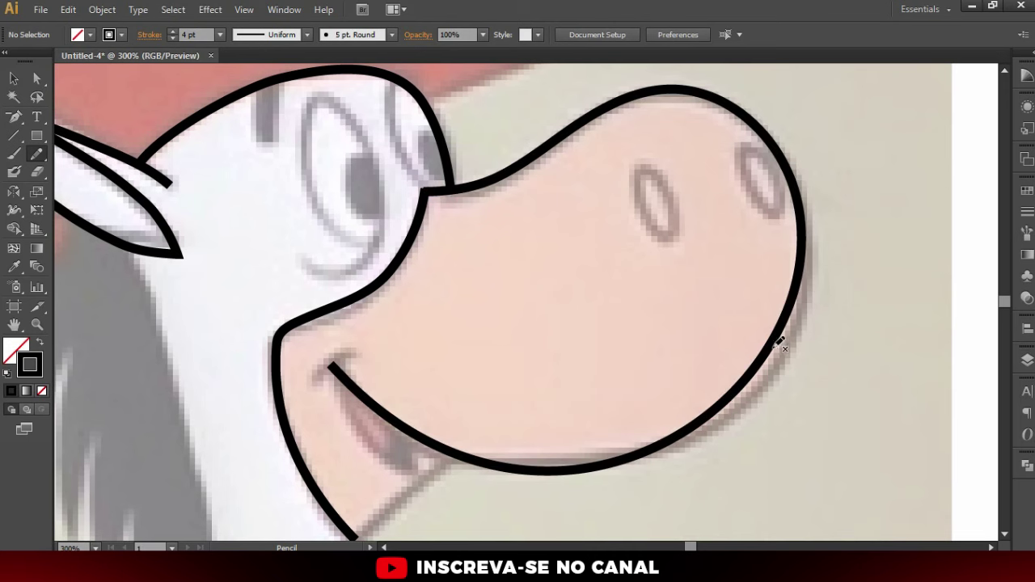
Pull the nose outline's right side outward to match the reference snout
key(a)
click(754, 372)
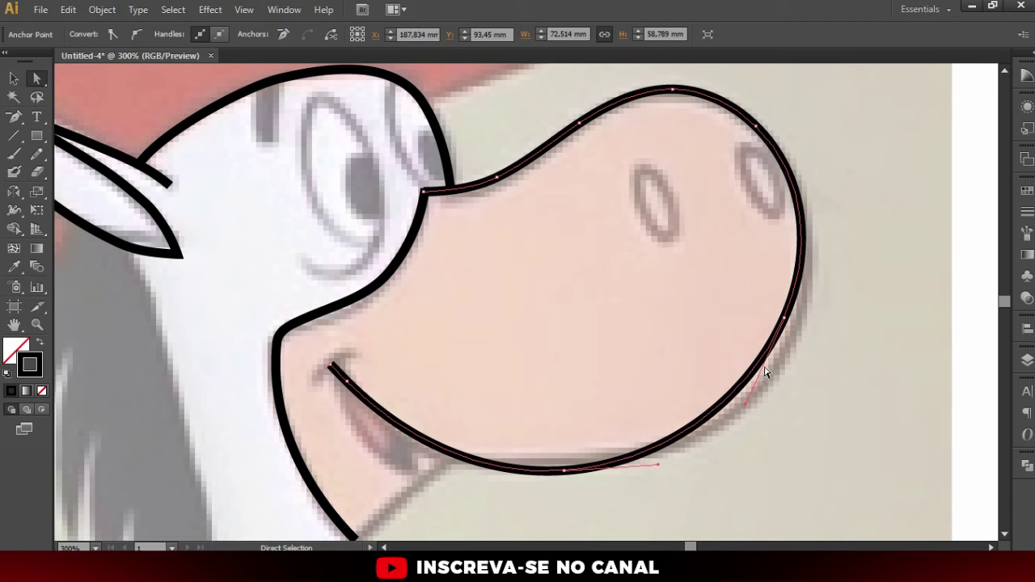
drag(784, 321, 794, 326)
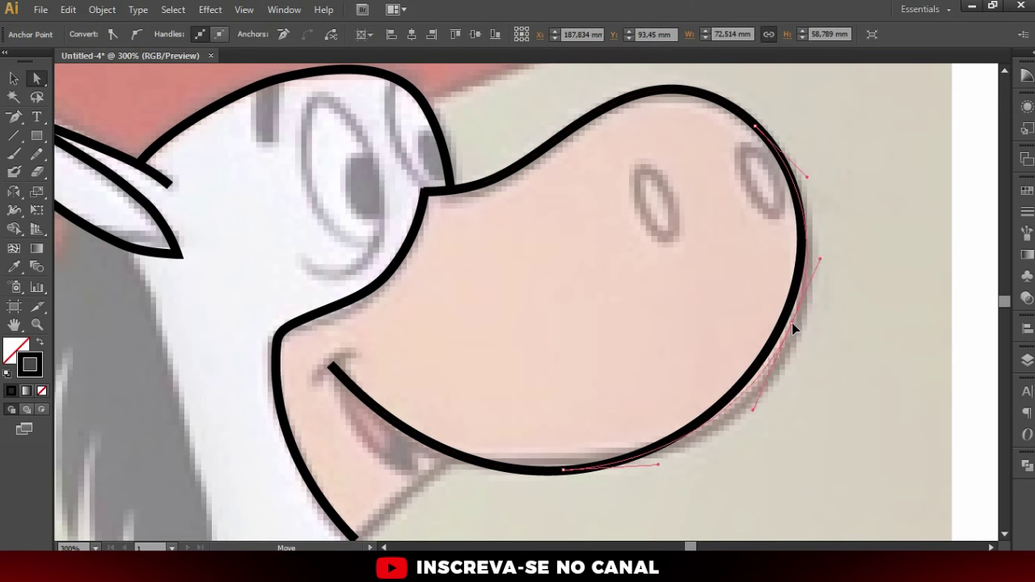
click(728, 346)
scroll(700, 305, down, 3)
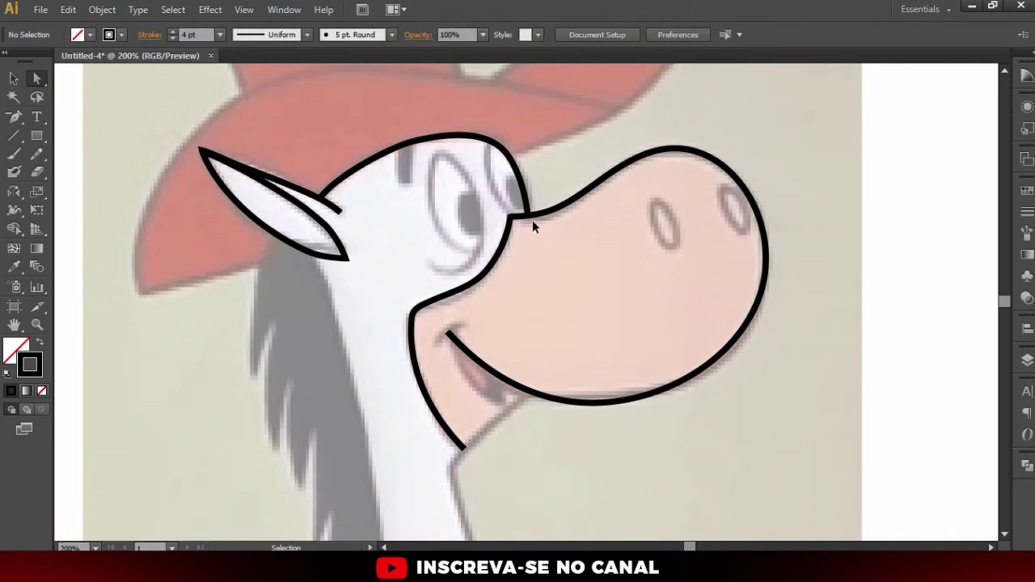
Move the loose nose endpoint onto the eye-line corner and connect the two endpoints
scroll(535, 230, up, 6)
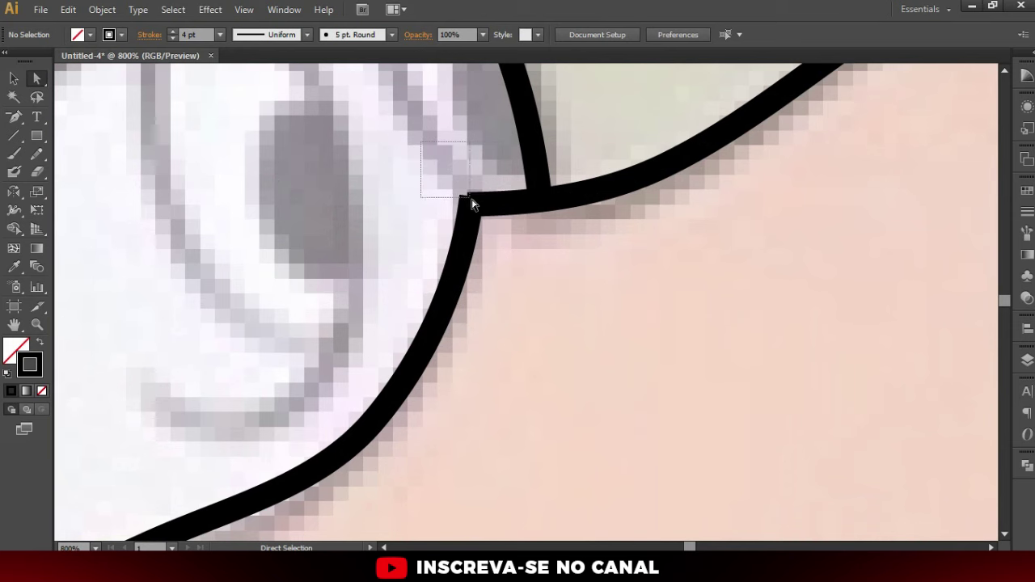
click(478, 201)
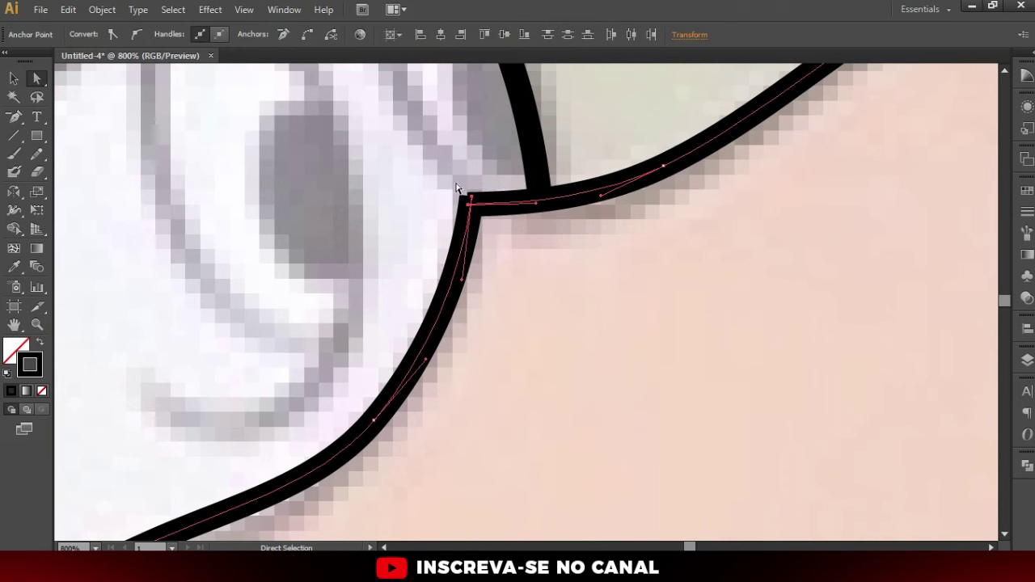
click(485, 224)
scroll(485, 223, up, 1)
click(453, 179)
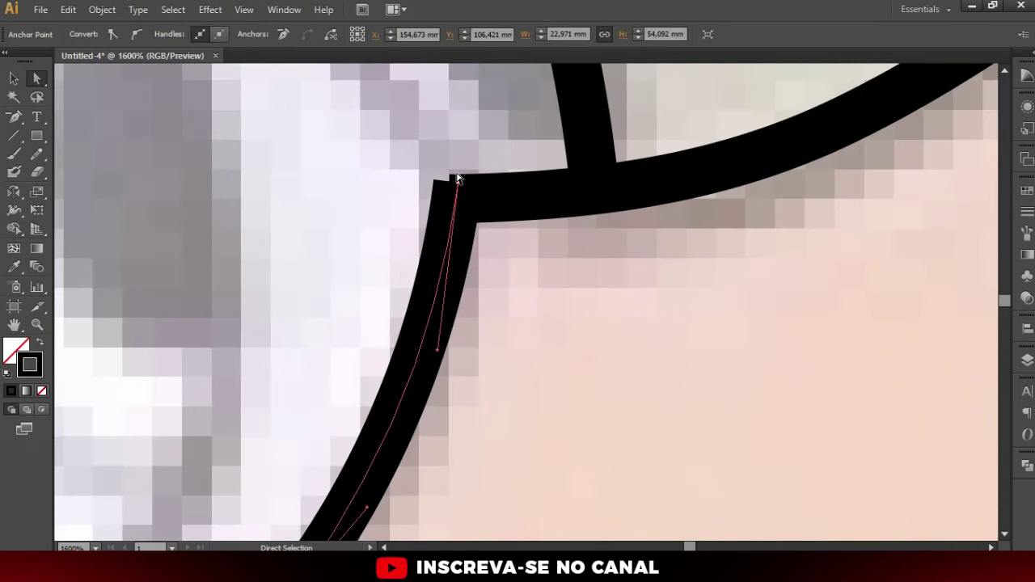
drag(454, 178, 453, 208)
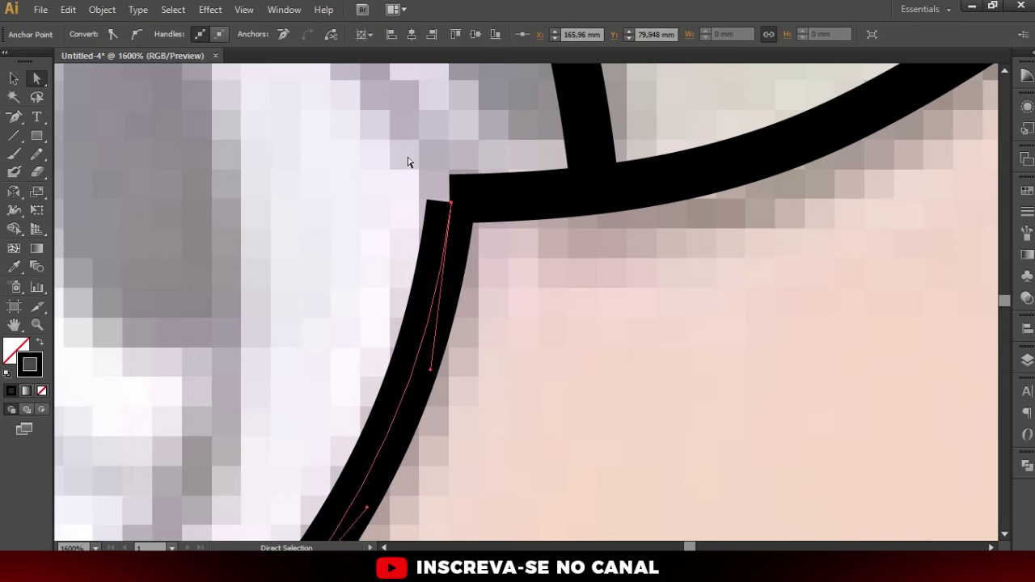
drag(410, 162, 471, 229)
click(308, 33)
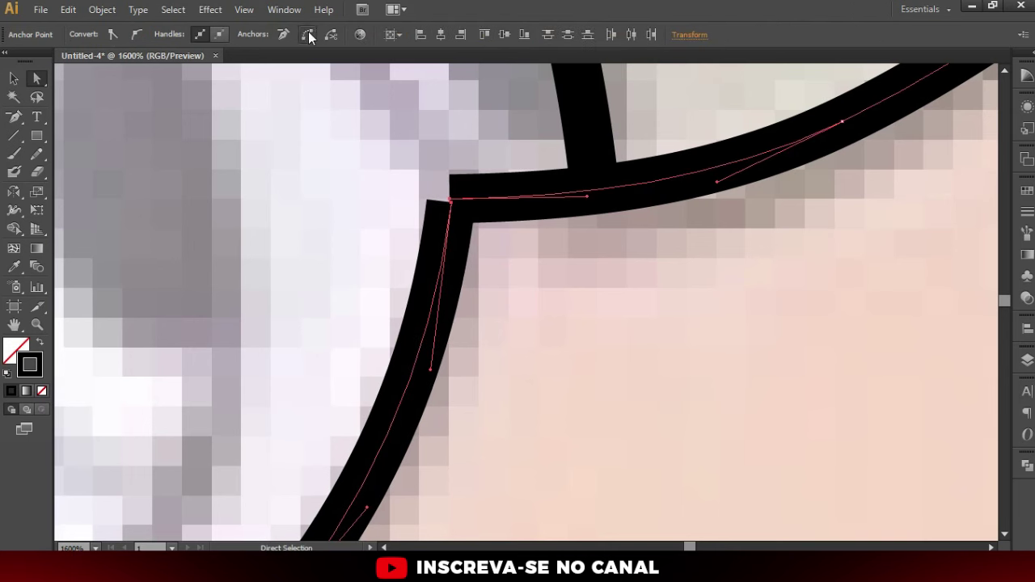
Nudge the joined corner point slightly right to tighten the joint
click(451, 201)
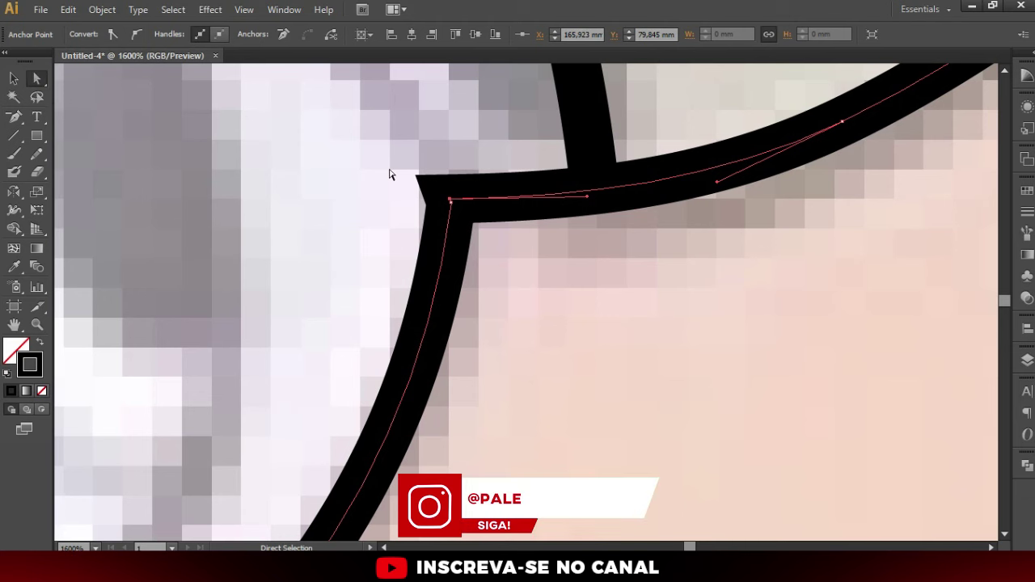
drag(451, 200, 453, 200)
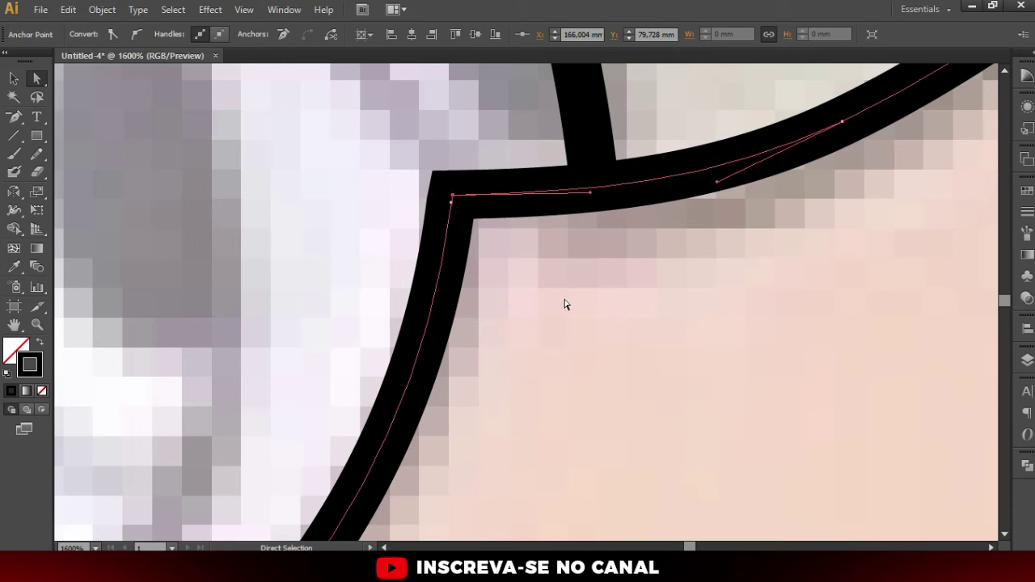
click(540, 280)
scroll(541, 280, down, 8)
scroll(577, 346, up, 2)
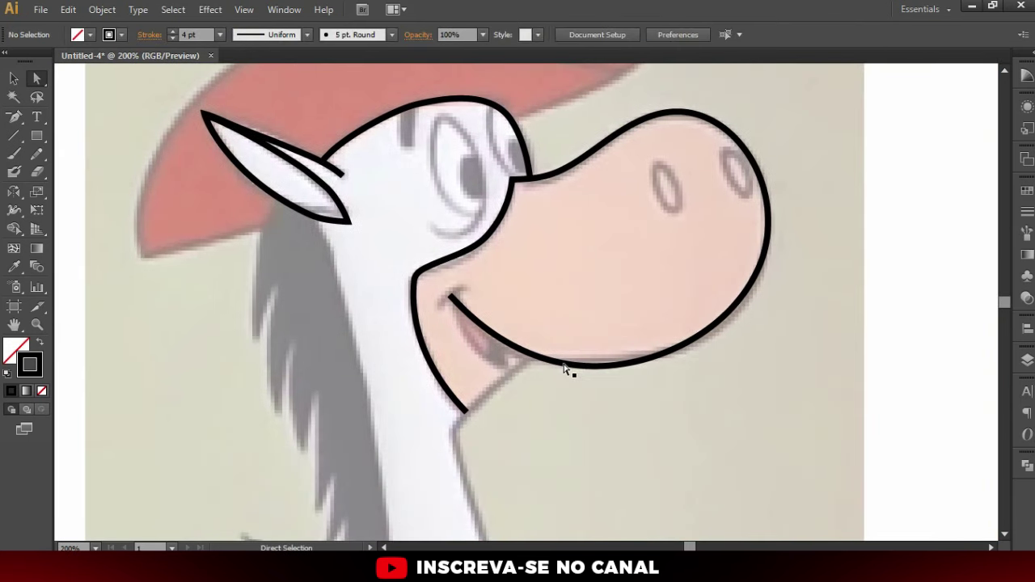
scroll(534, 369, down, 2)
scroll(506, 356, down, 2)
Pencil-draw the neck's front edge in two strokes from under the chin to the bandana
scroll(506, 340, down, 1)
key(n)
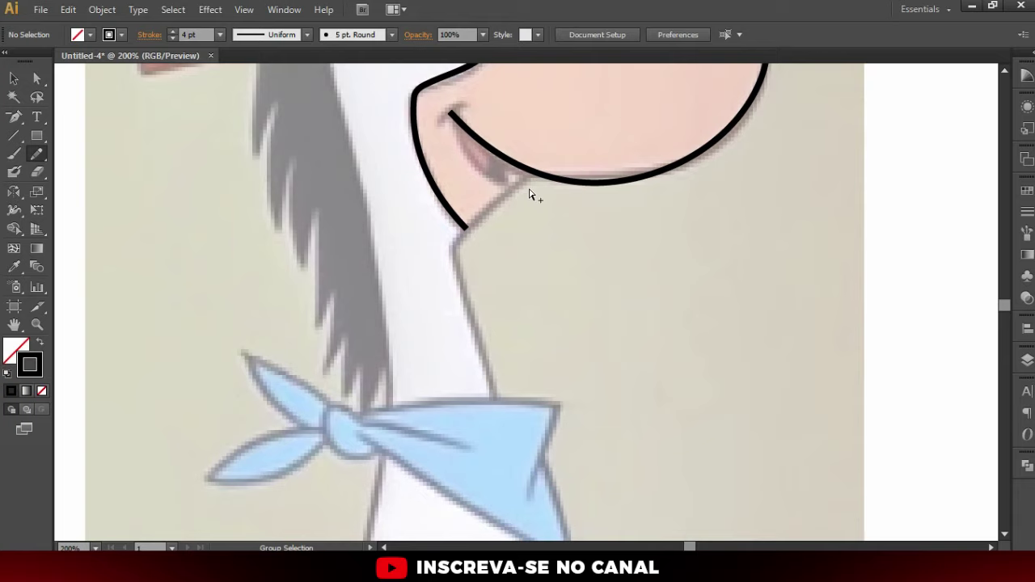
scroll(530, 190, up, 1)
mouse_move(524, 174)
mouse_down()
mouse_move(421, 271)
mouse_move(458, 402)
mouse_up()
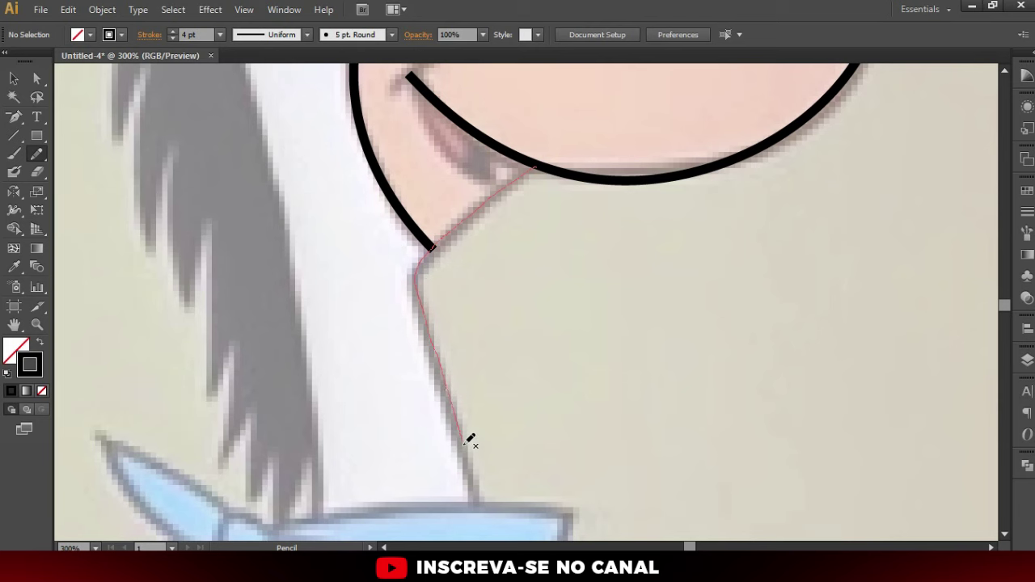
drag(458, 402, 477, 498)
key(ctrl+1)
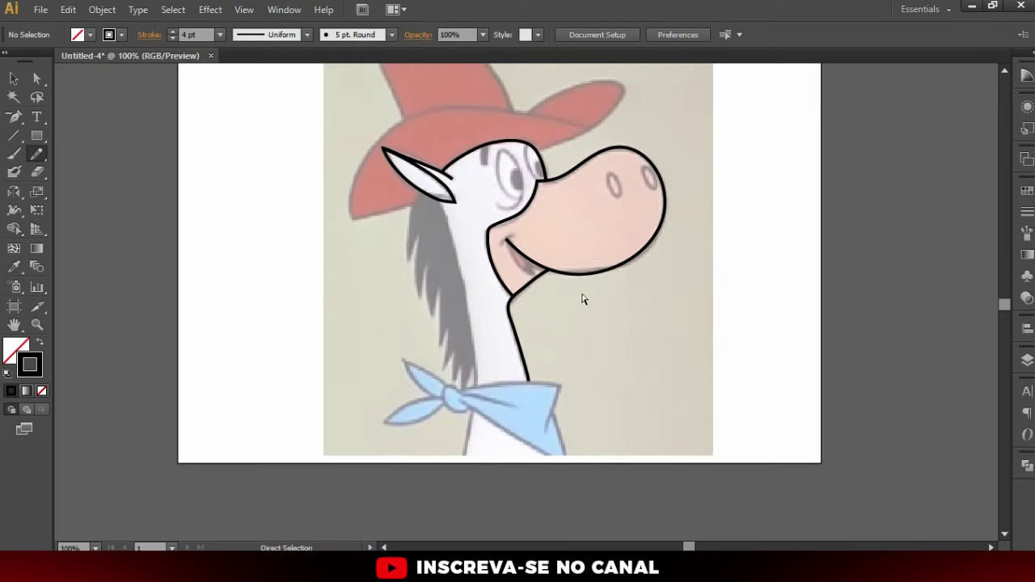
key(ctrl+plus)
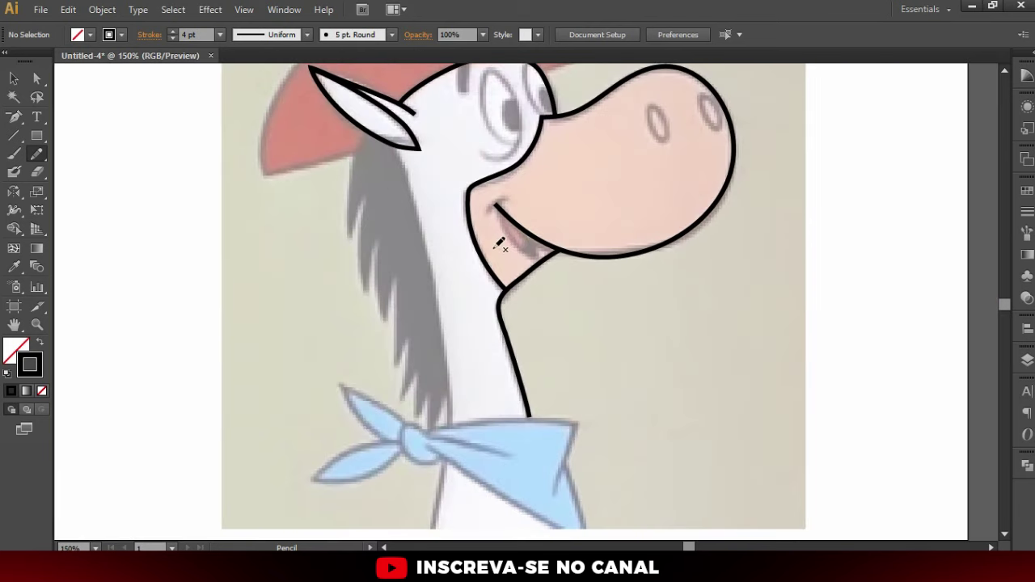
Select the new neck line and shift its bend point slightly left
key(ctrl+plus)
key(ctrl+plus)
key(ctrl+plus)
key(v)
click(507, 364)
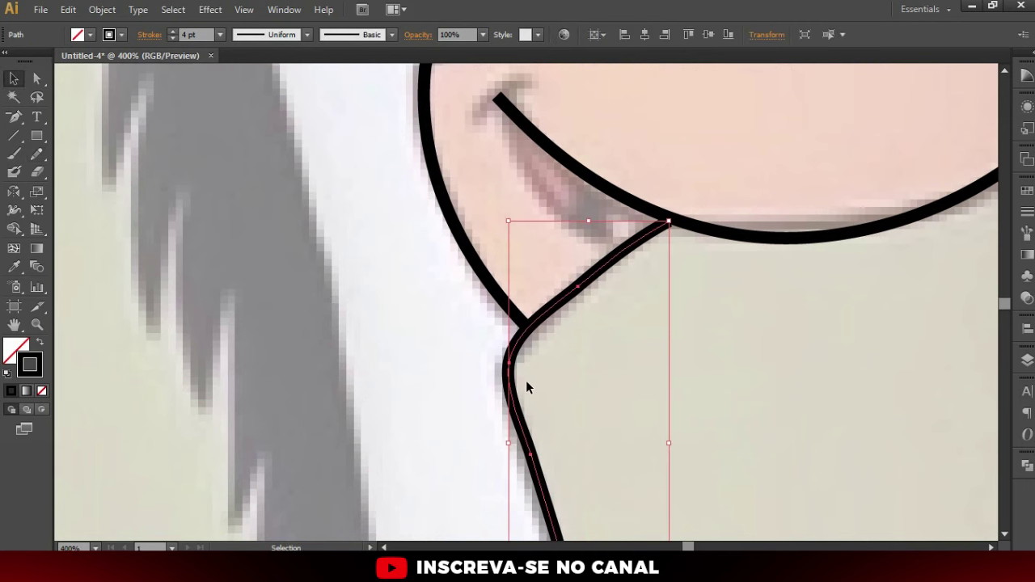
key(Right)
key(Right)
key(Right)
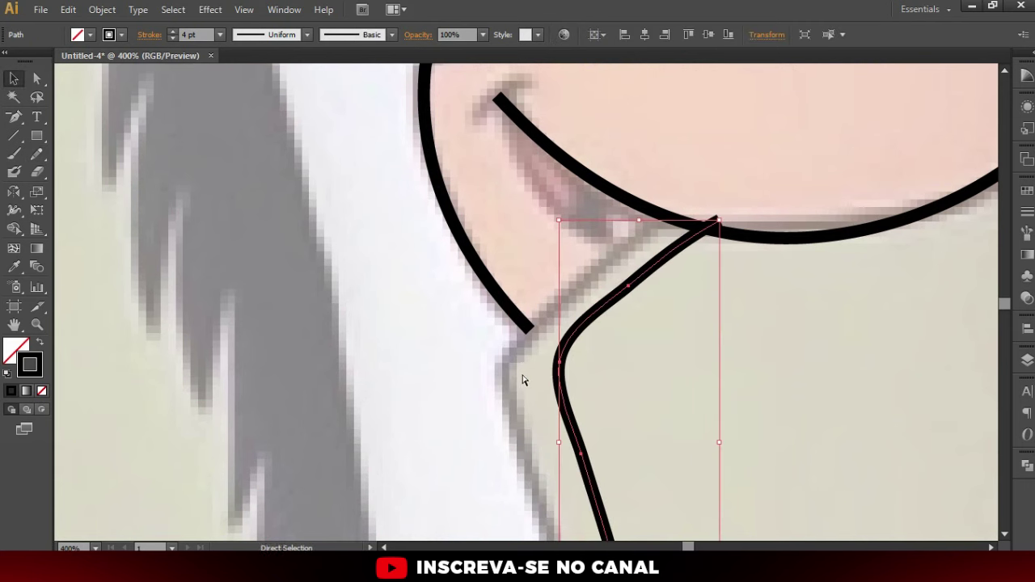
key(Left)
key(Left)
key(Left)
key(a)
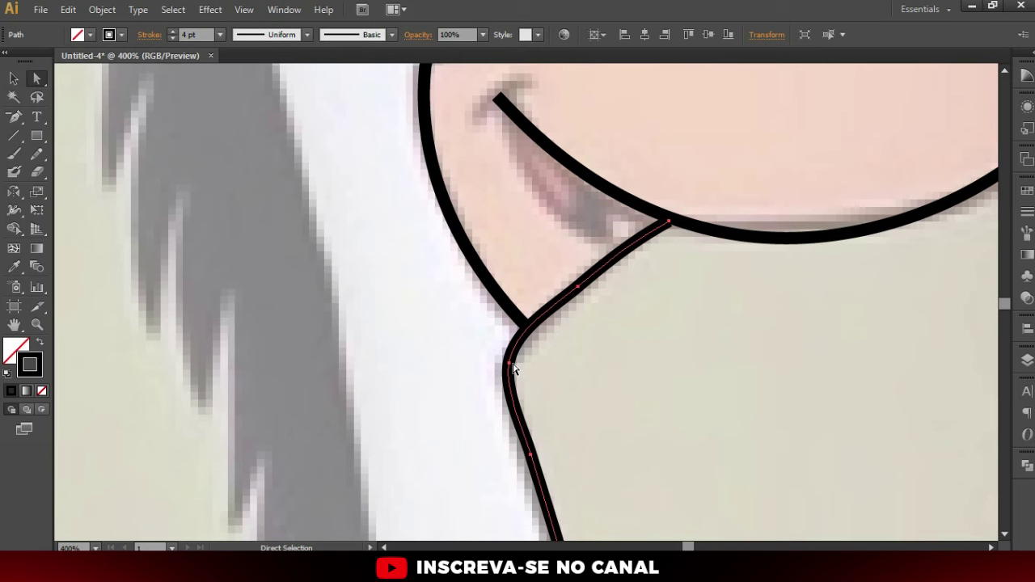
drag(510, 368, 503, 365)
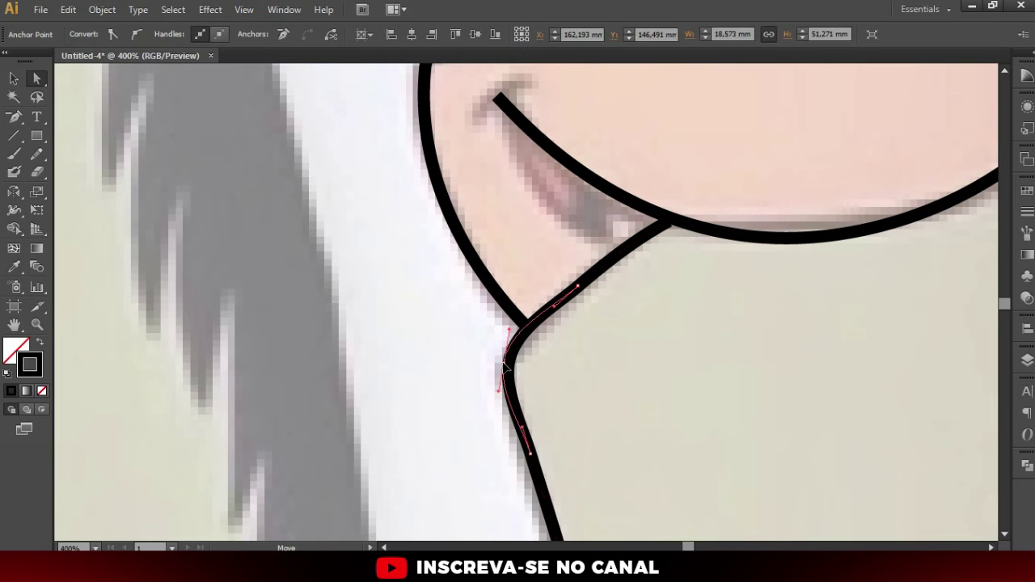
Break the bend's handles into a sharp corner under the jaw and straighten the segment below
scroll(510, 344, up, 1)
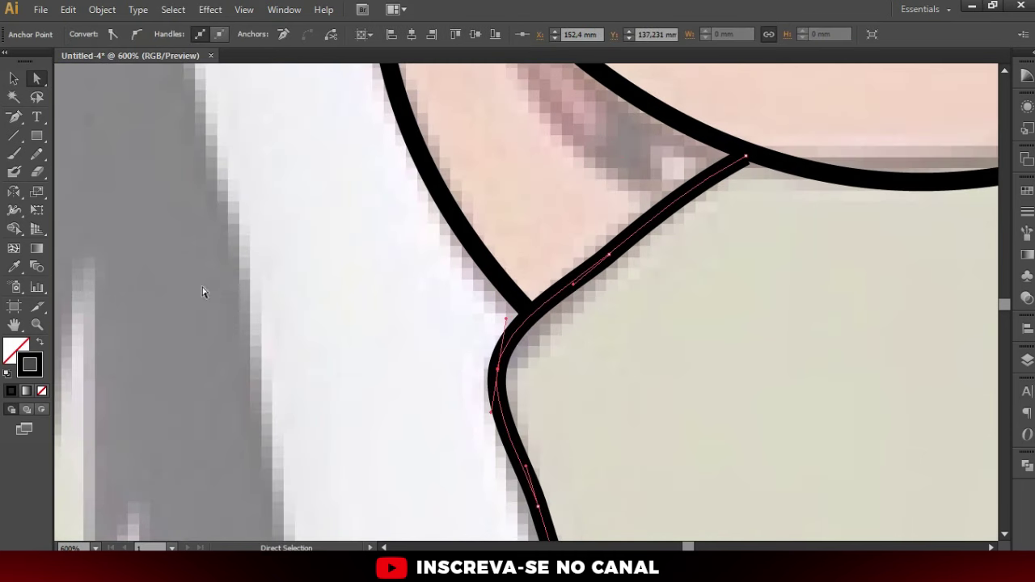
drag(507, 323, 604, 404)
key(ctrl+z)
key(alt)
drag(507, 322, 525, 330)
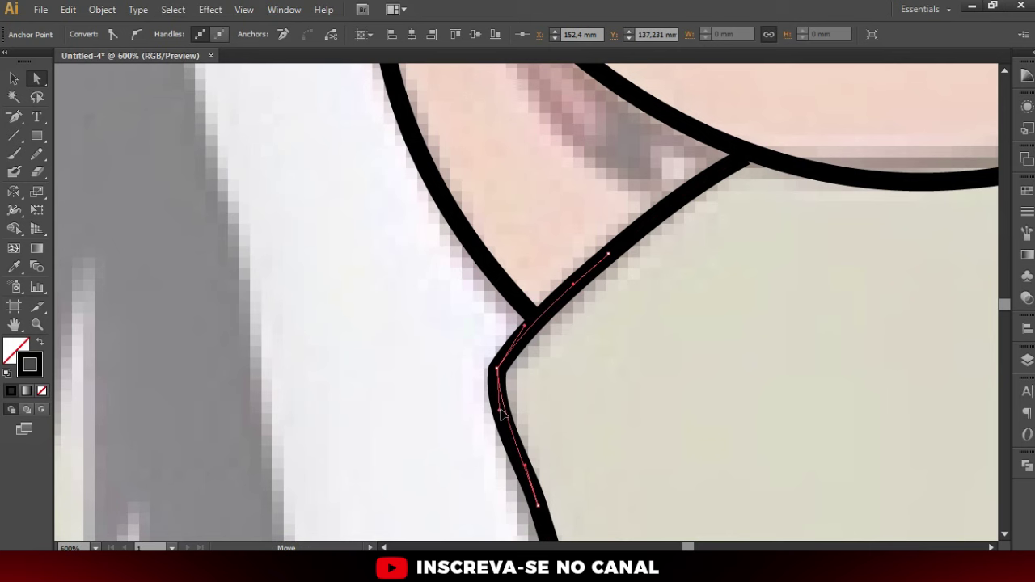
drag(490, 415, 504, 404)
click(700, 262)
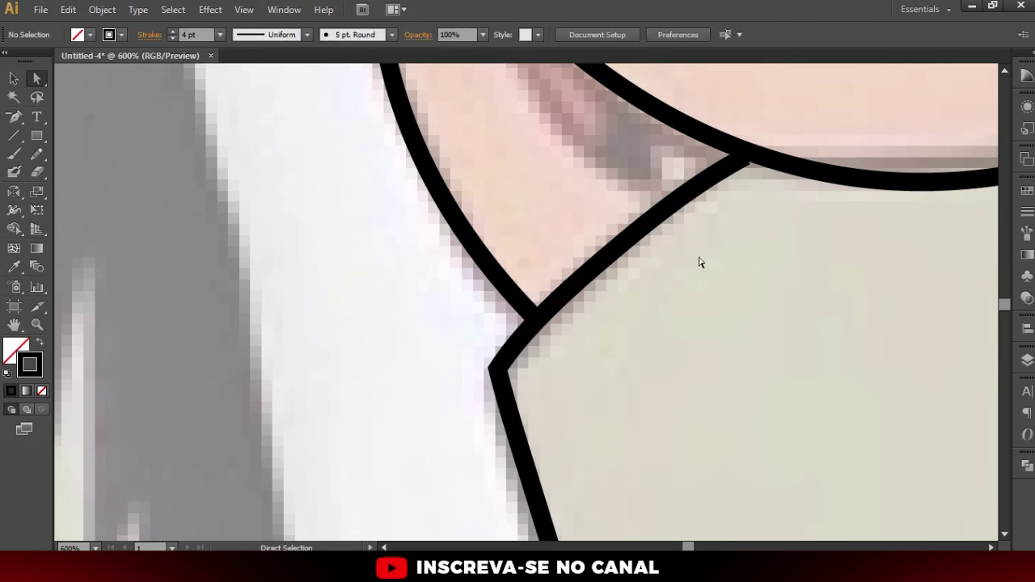
click(735, 172)
click(752, 157)
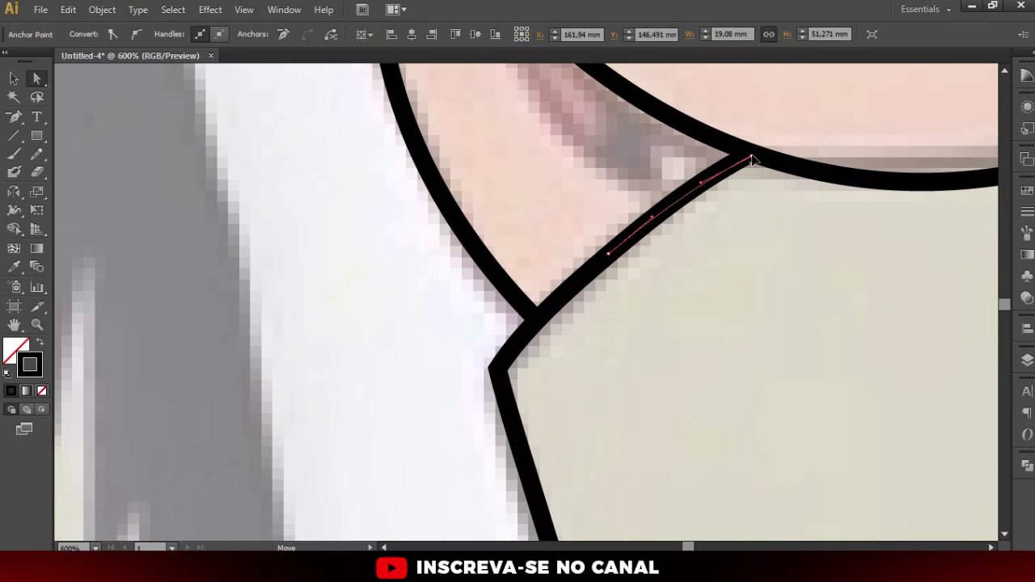
click(631, 258)
scroll(630, 258, down, 3)
drag(665, 365, 655, 339)
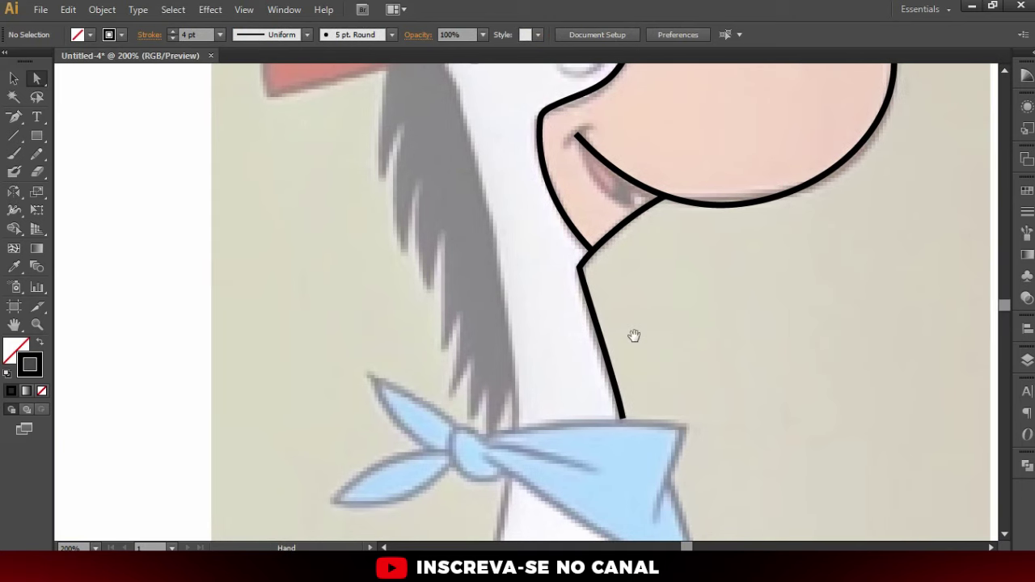
scroll(536, 300, up, 5)
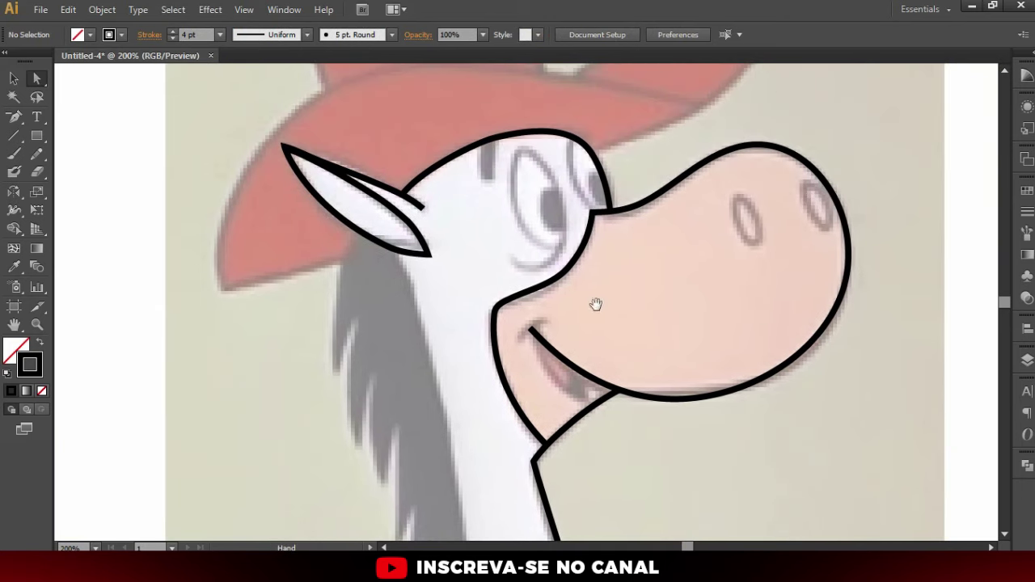
scroll(549, 317, up, 3)
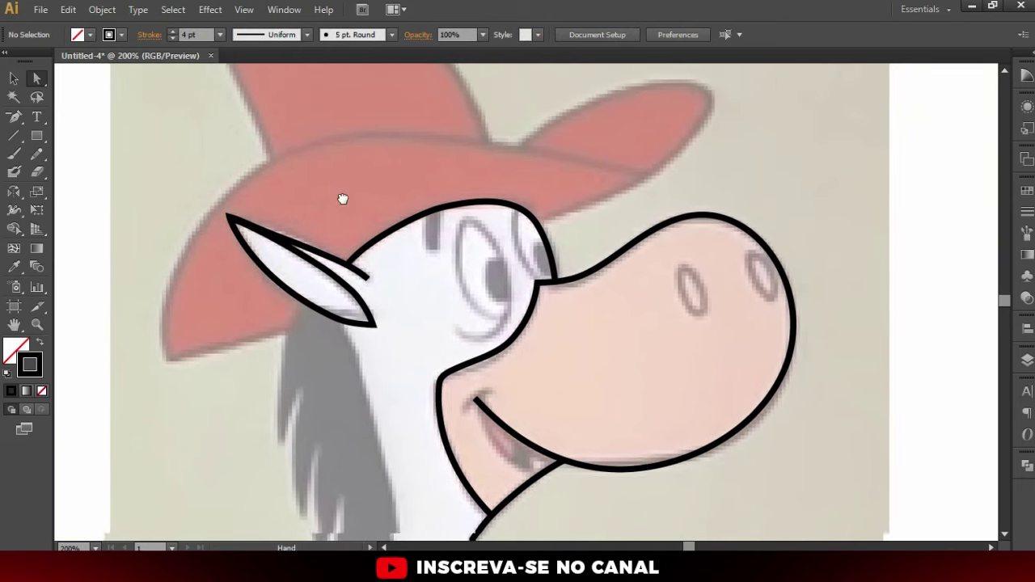
drag(263, 227, 293, 200)
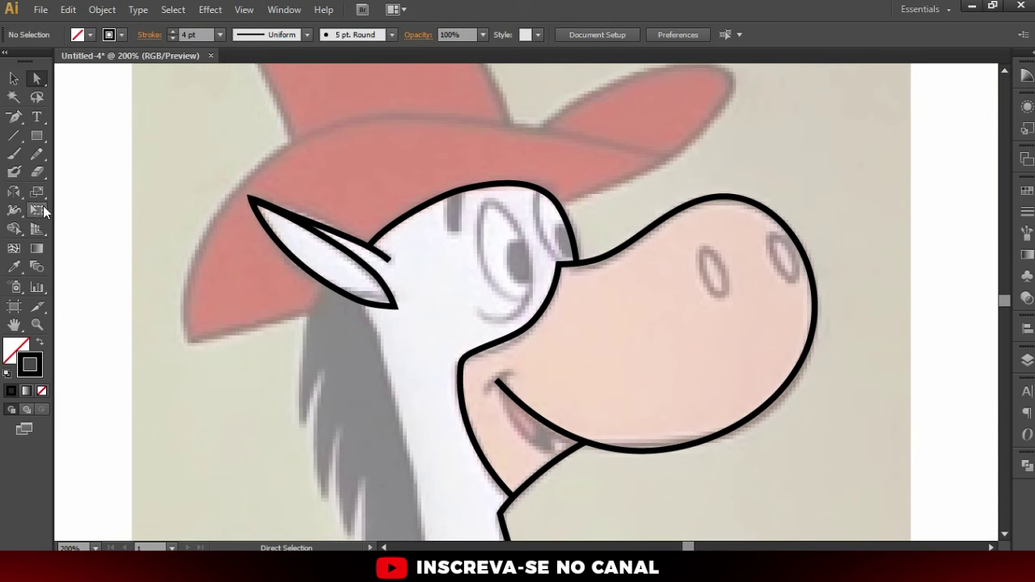
scroll(652, 213, down, 1)
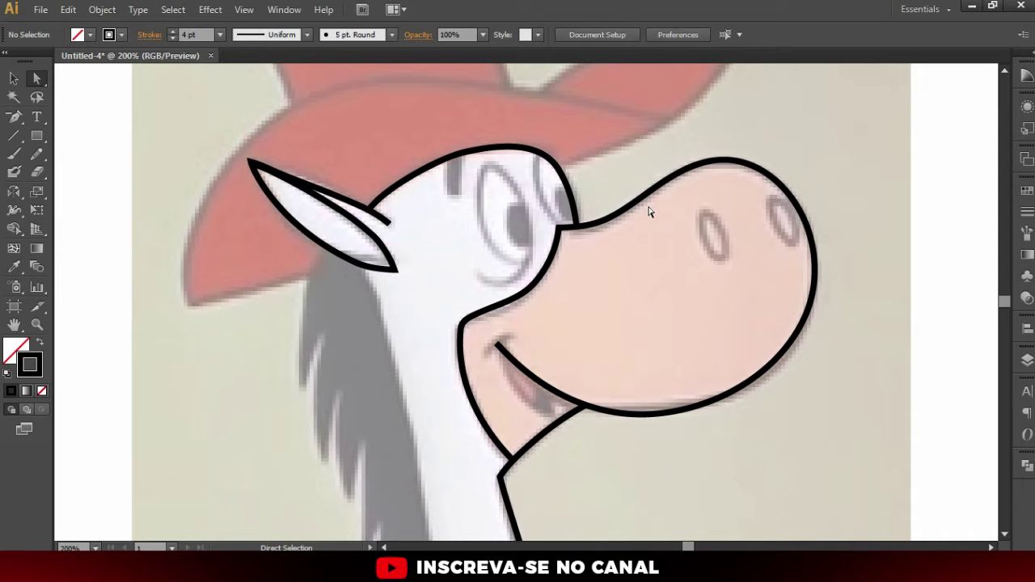
scroll(658, 224, up, 1)
scroll(574, 298, down, 1)
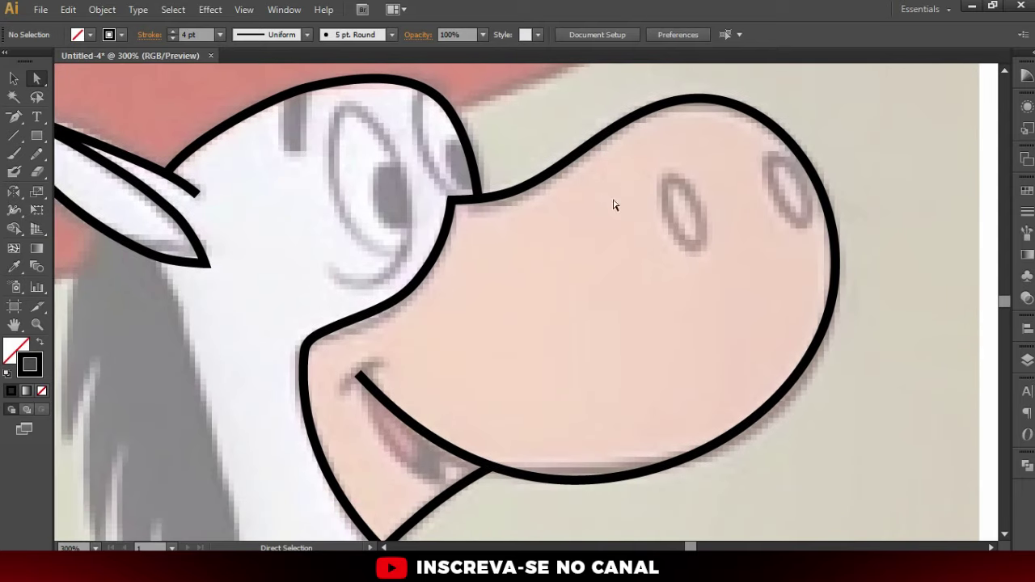
scroll(682, 230, up, 1)
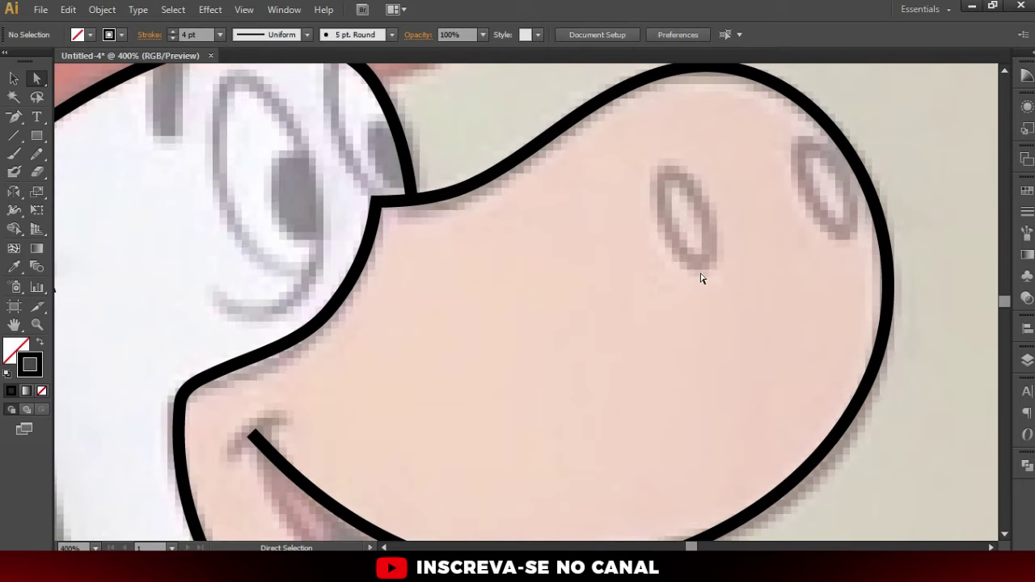
Draw an ellipse over the left nostril with the Ellipse tool
click(37, 139)
drag(37, 139, 78, 183)
click(82, 171)
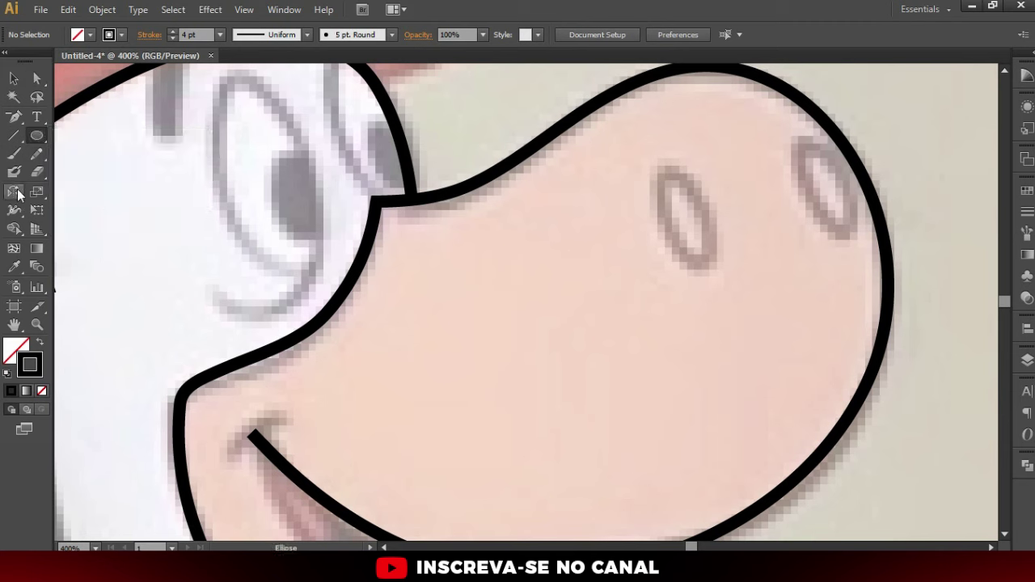
drag(44, 141, 45, 145)
click(45, 146)
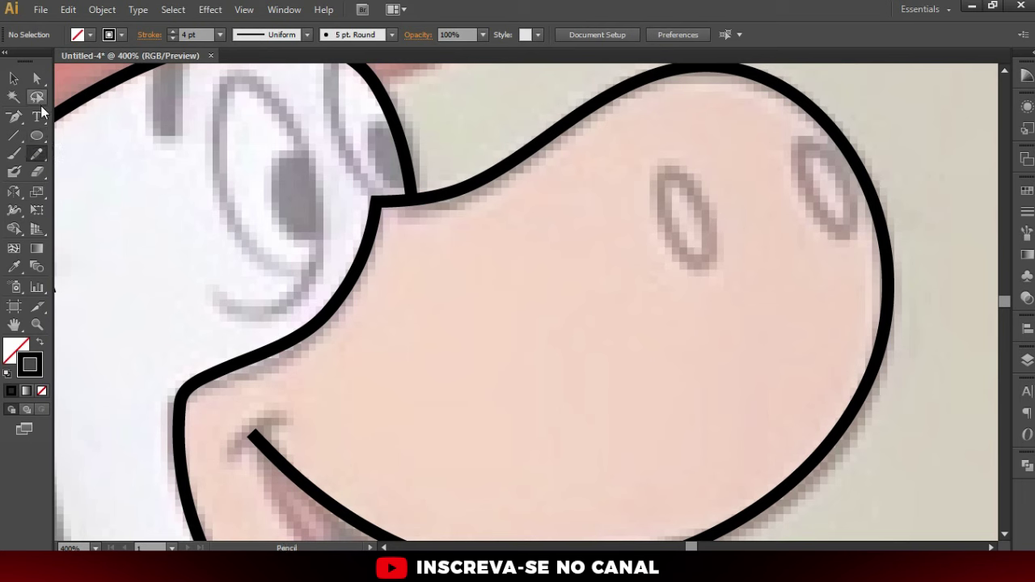
click(39, 139)
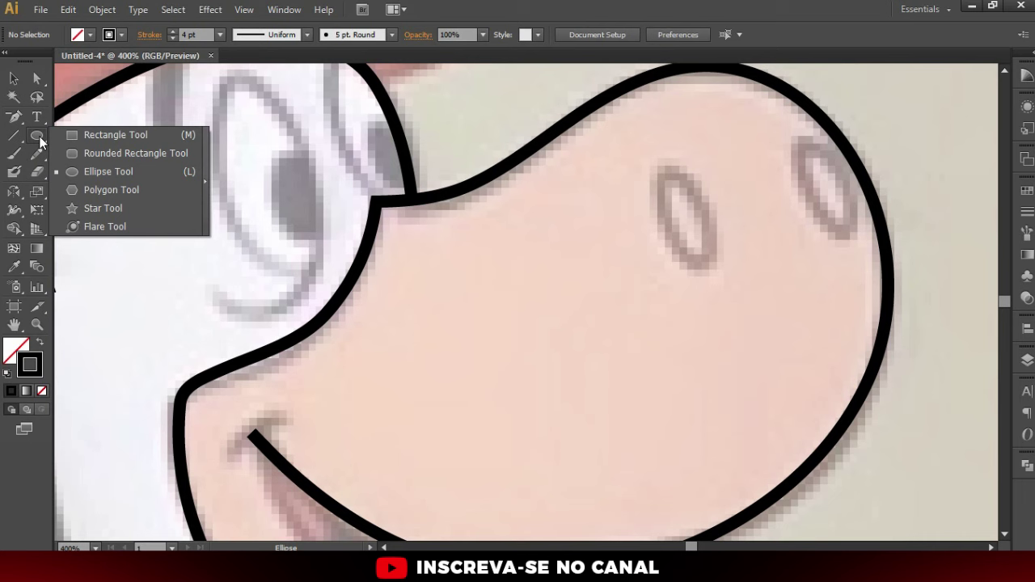
click(103, 174)
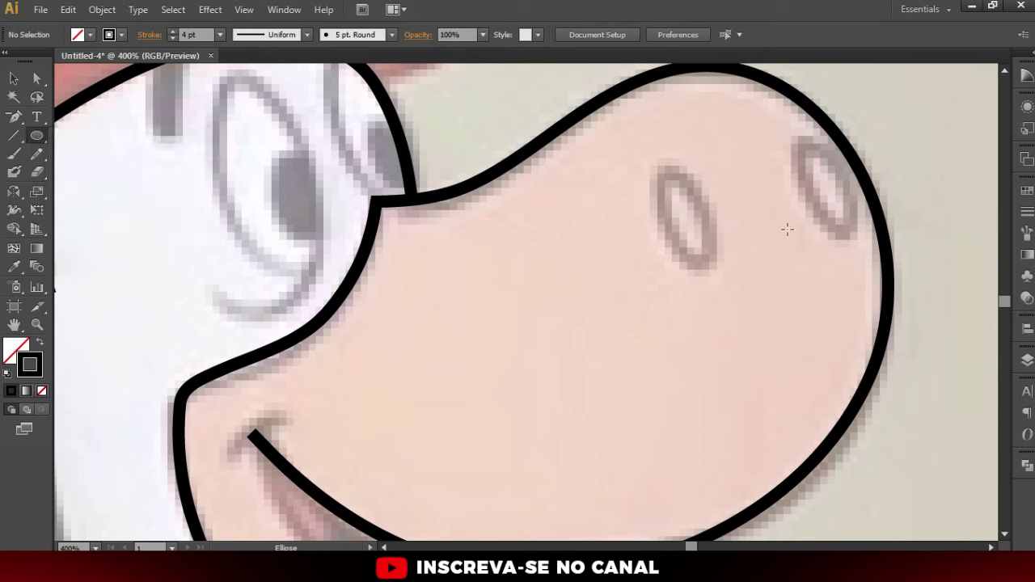
drag(654, 165, 686, 276)
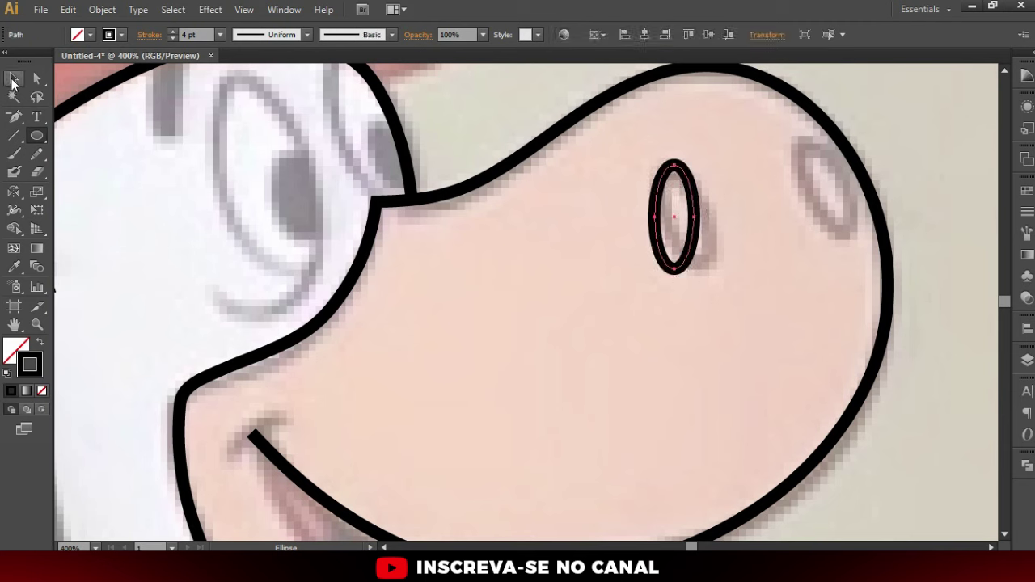
Tilt the nostril oval, then duplicate it onto the right nostril and rotate the copy
click(13, 80)
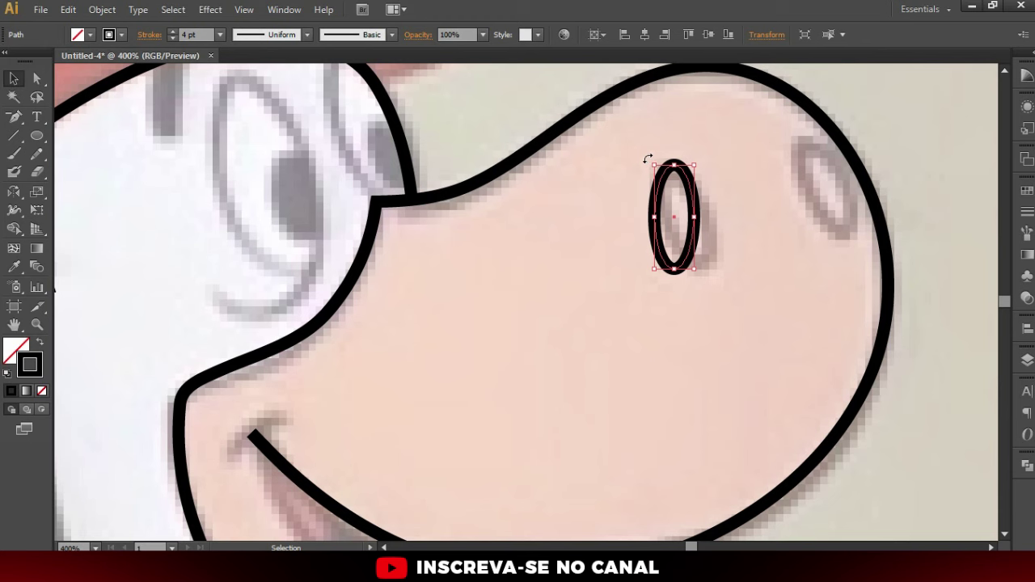
drag(647, 158, 627, 162)
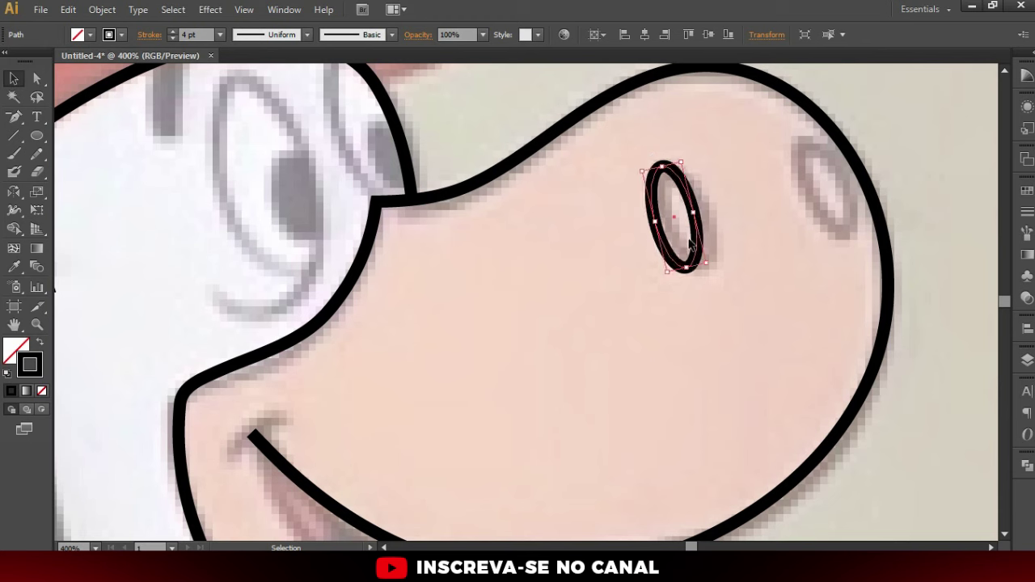
drag(707, 251, 719, 251)
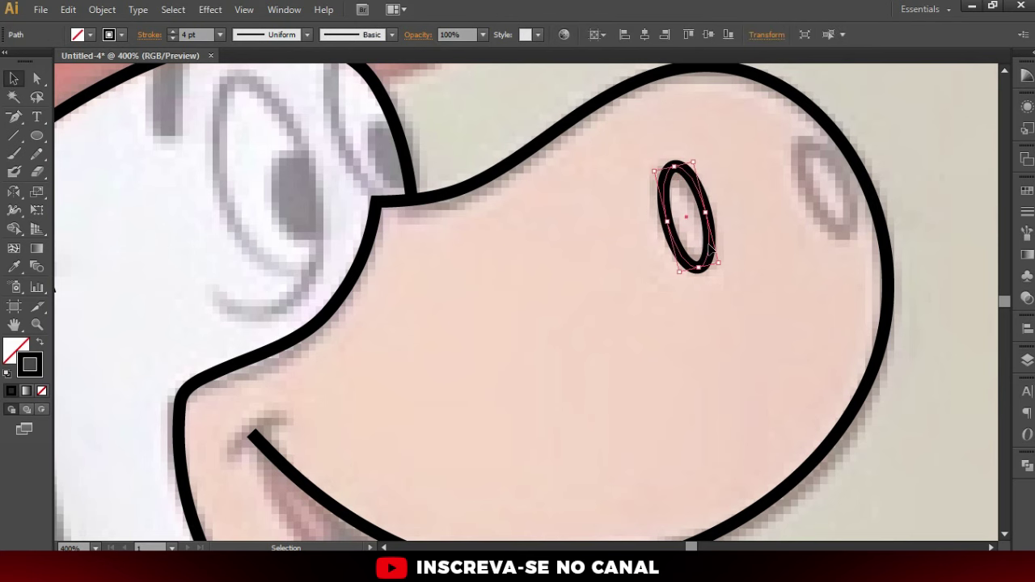
drag(711, 251, 845, 218)
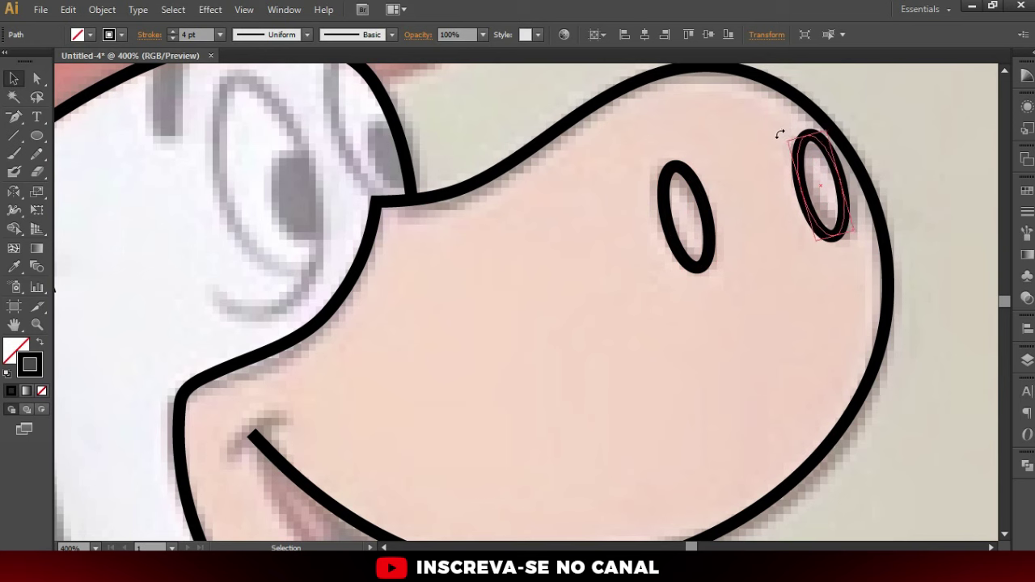
drag(783, 132, 762, 178)
click(754, 210)
key(ctrl+minus)
key(ctrl+minus)
key(ctrl+minus)
scroll(759, 220, down, 1)
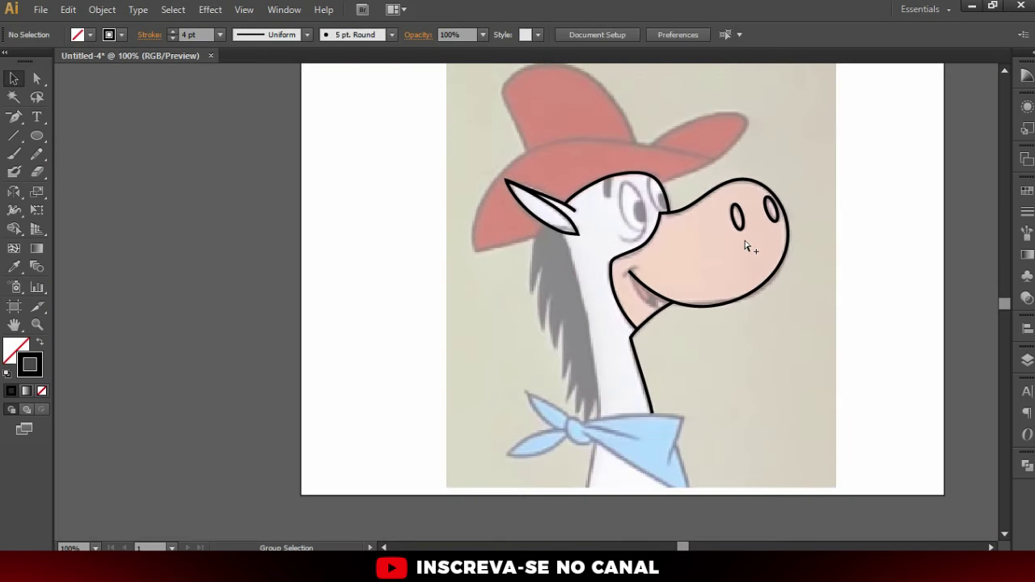
Copy a nostril oval onto the near eye and stretch it to fit
scroll(748, 243, up, 1)
scroll(732, 182, up, 2)
mouse_move(807, 241)
mouse_down()
mouse_move(480, 174)
mouse_move(521, 254)
mouse_up()
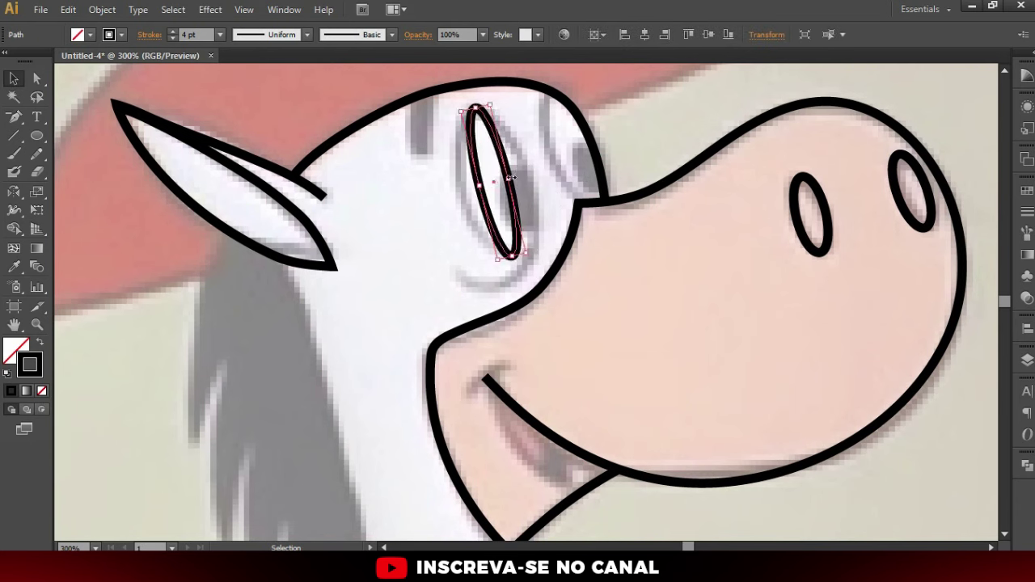
mouse_move(521, 173)
mouse_down()
mouse_move(531, 181)
mouse_move(459, 192)
mouse_up()
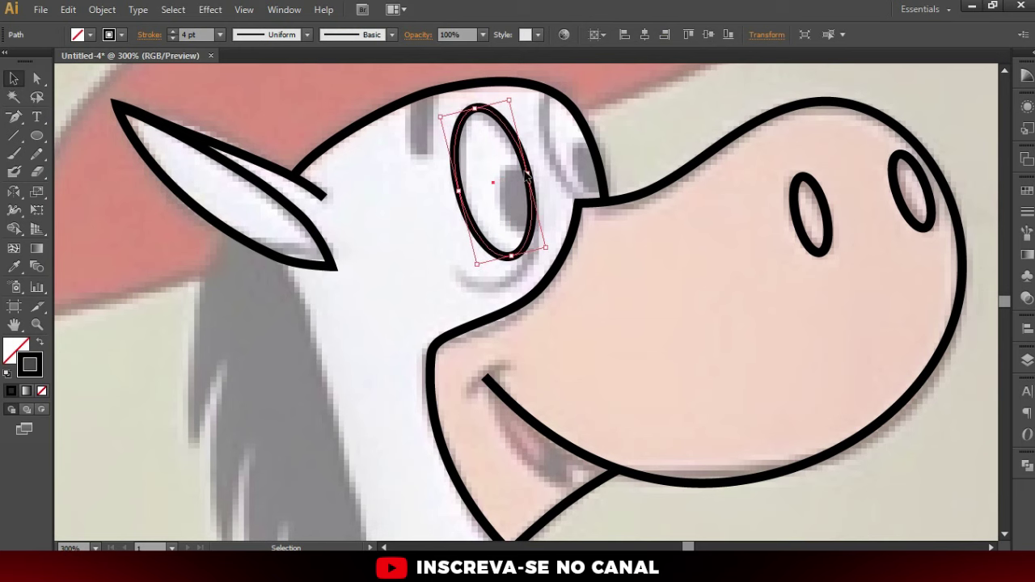
key(ctrl)
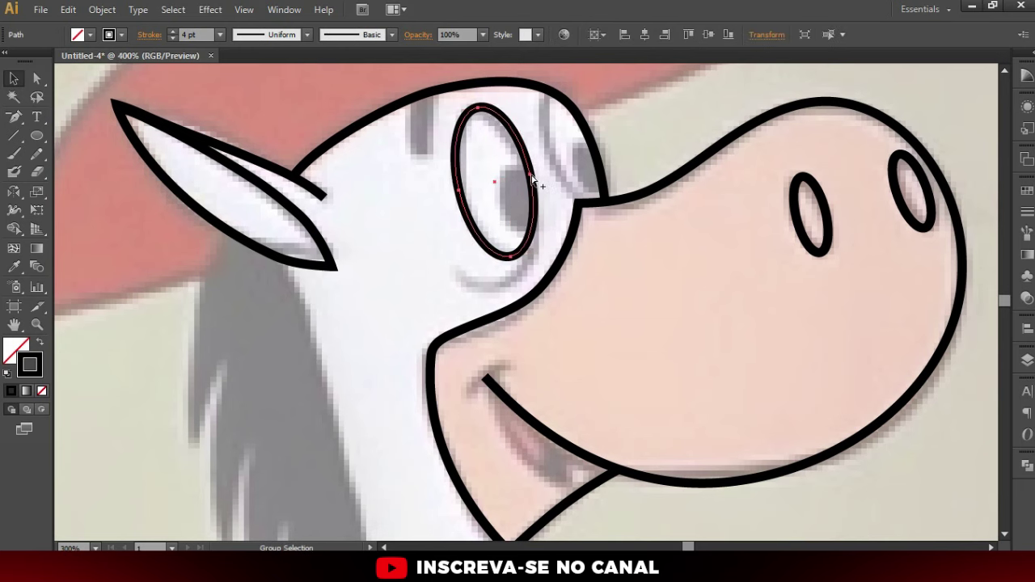
scroll(531, 179, up, 1)
Duplicate the eye oval to the far eye, then scale it down and rotate it to fit
drag(451, 234, 582, 173)
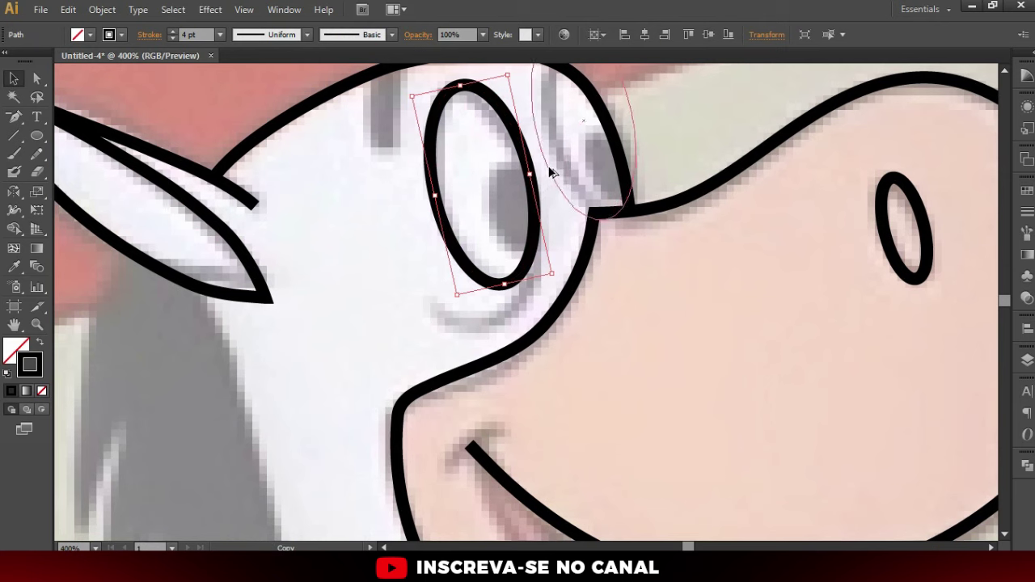
scroll(582, 172, up, 2)
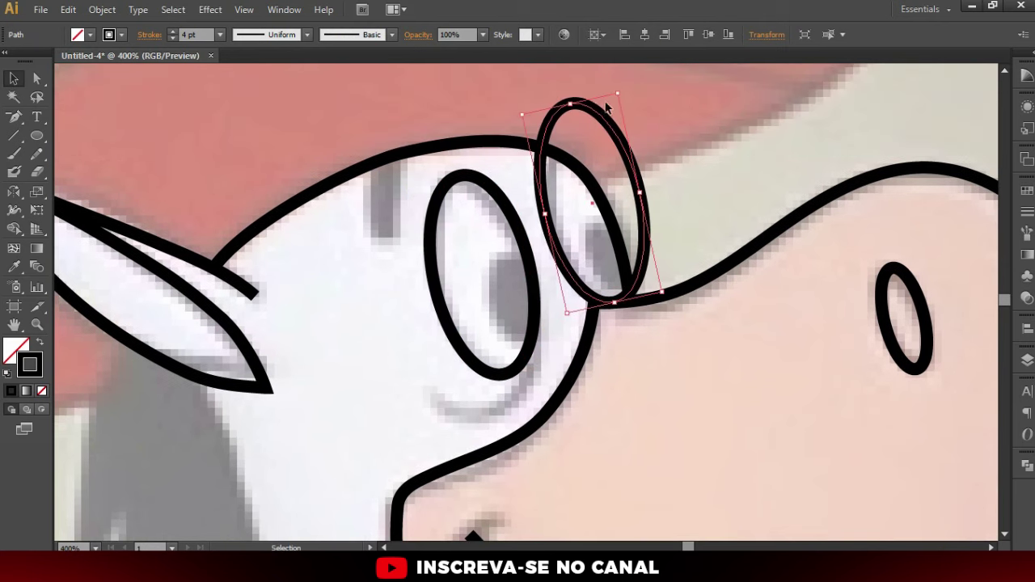
drag(616, 99, 608, 113)
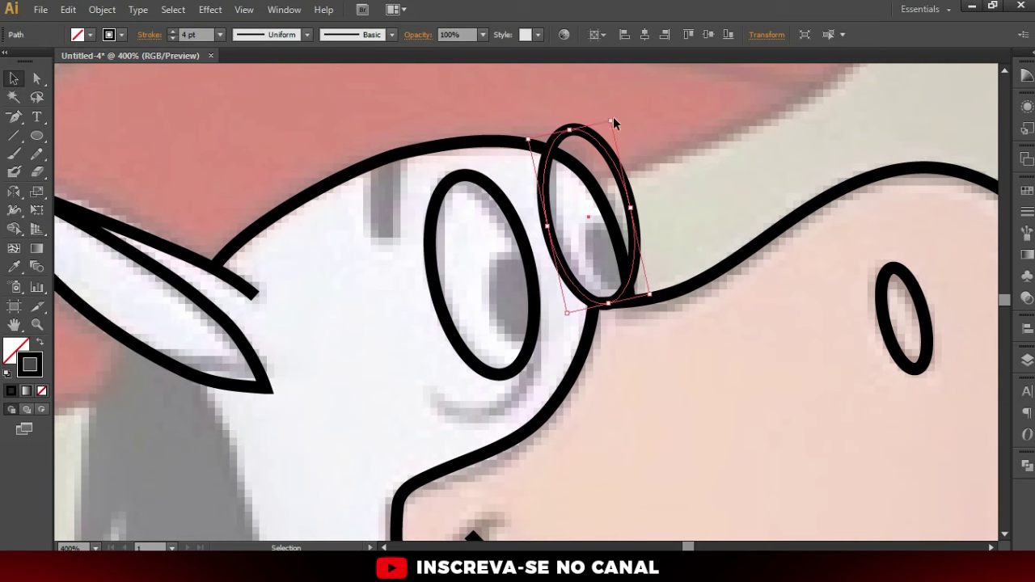
mouse_move(629, 250)
mouse_down()
mouse_move(608, 116)
mouse_move(608, 126)
mouse_up()
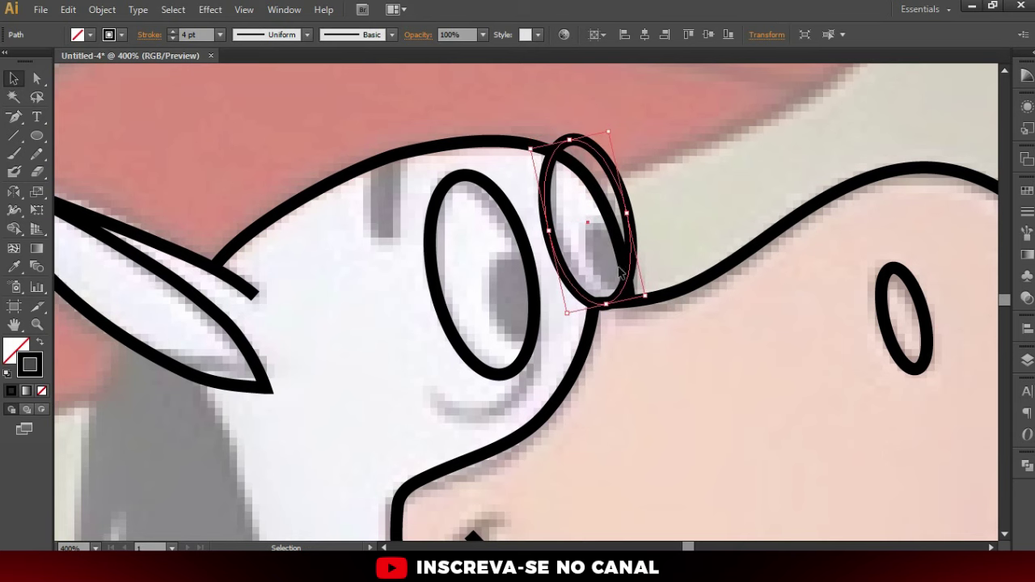
alt+scroll(622, 283, up, 1)
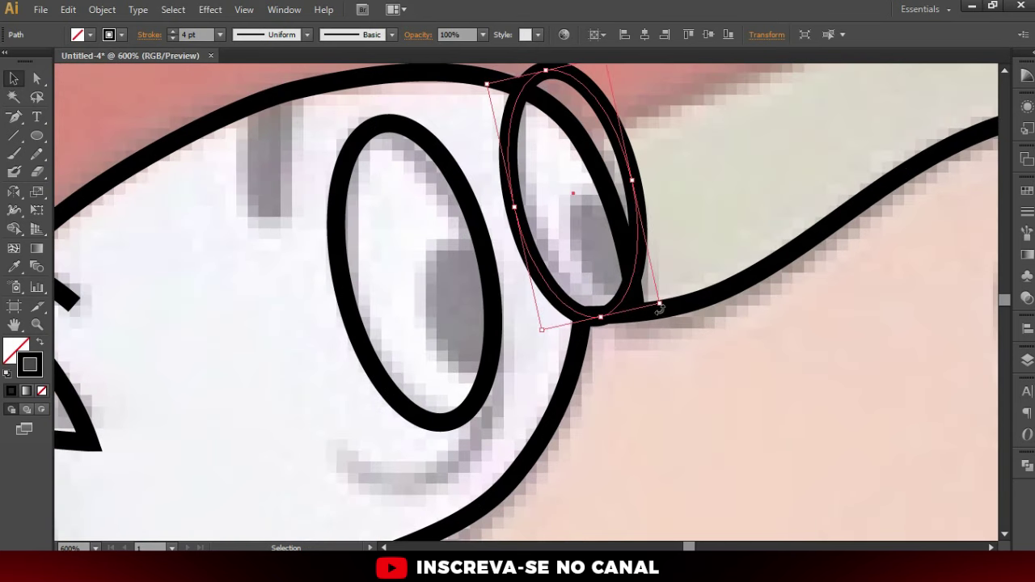
drag(660, 306, 636, 330)
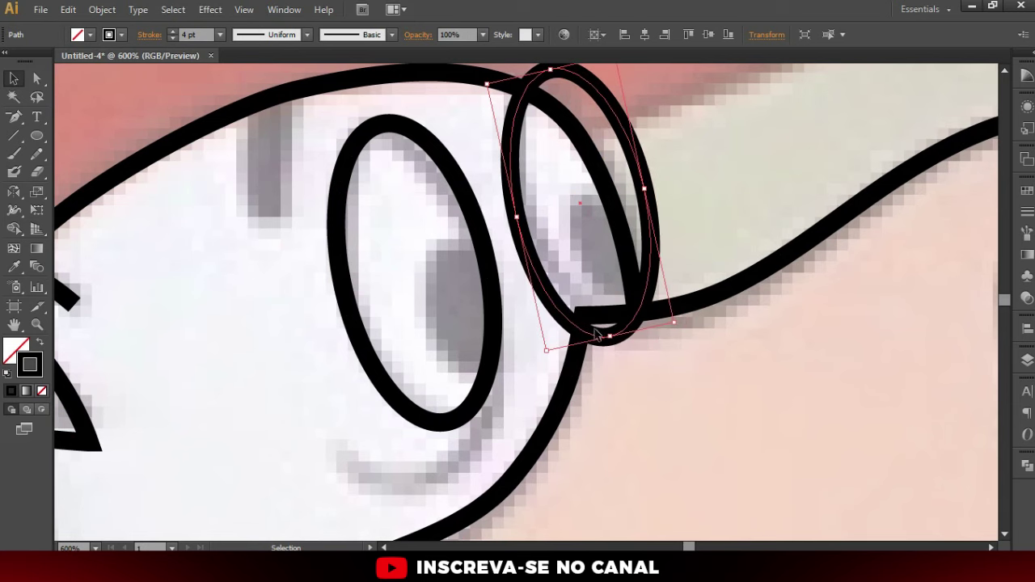
drag(660, 306, 602, 328)
scroll(582, 278, up, 1)
scroll(564, 232, up, 1)
scroll(558, 157, up, 1)
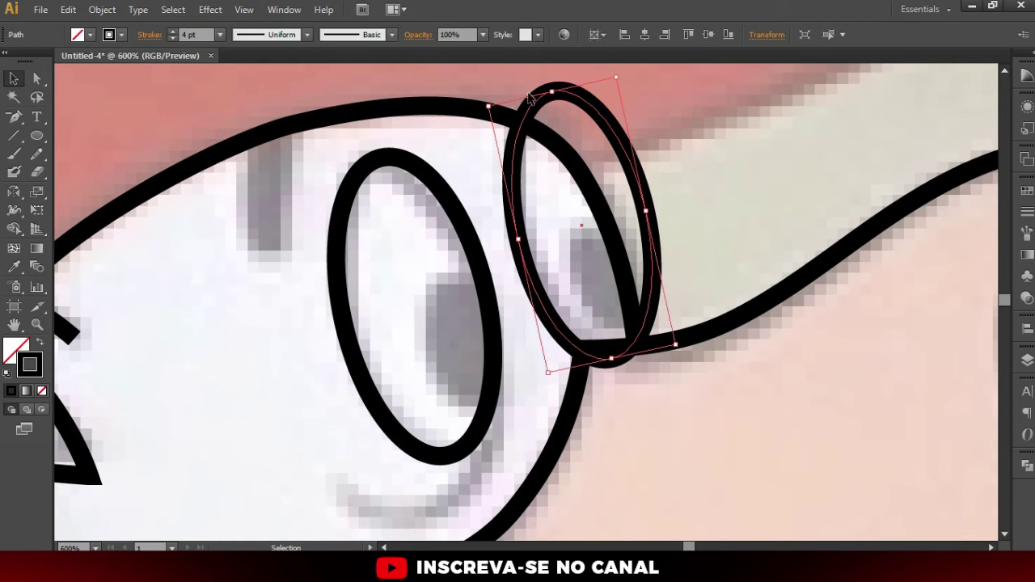
scroll(598, 129, up, 3)
Cut the far eye oval at three points along the head outline and delete the outside segment
key(c)
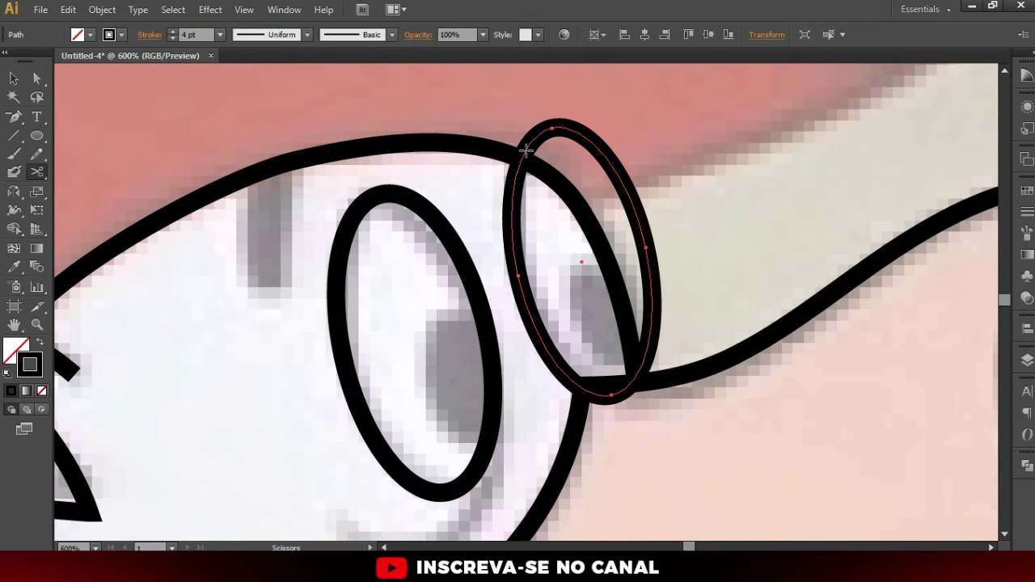
click(527, 144)
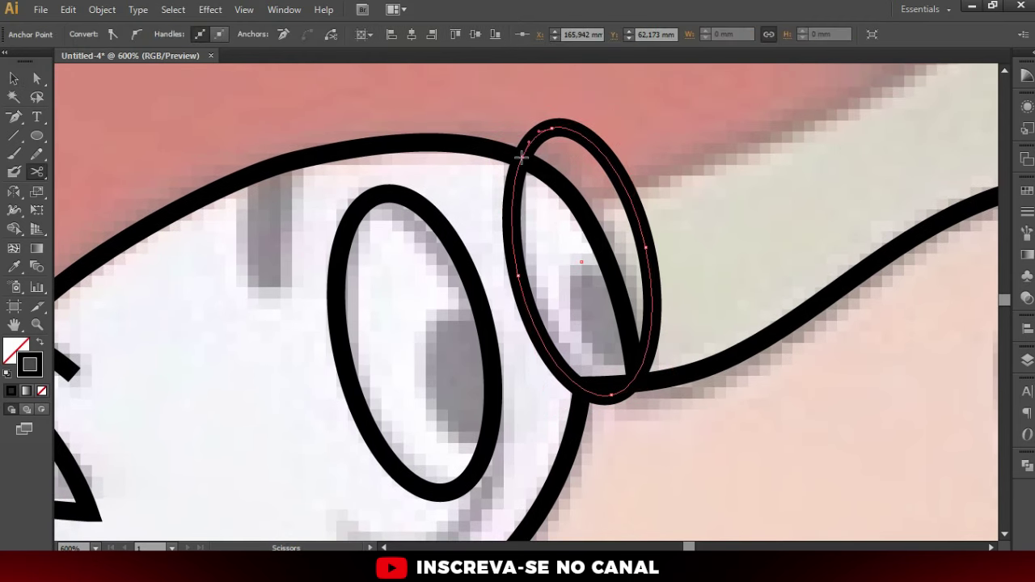
click(637, 374)
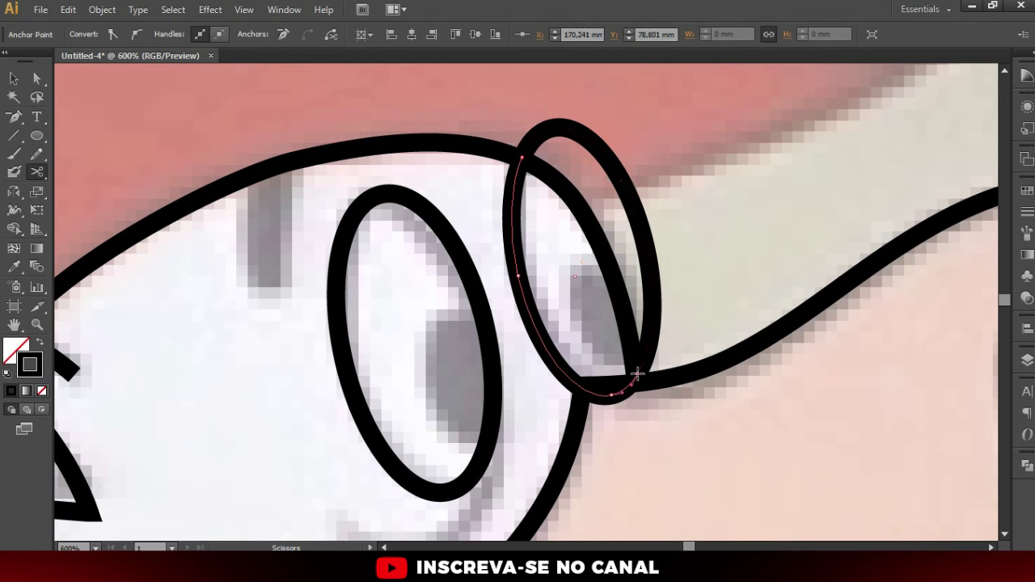
click(582, 389)
key(a)
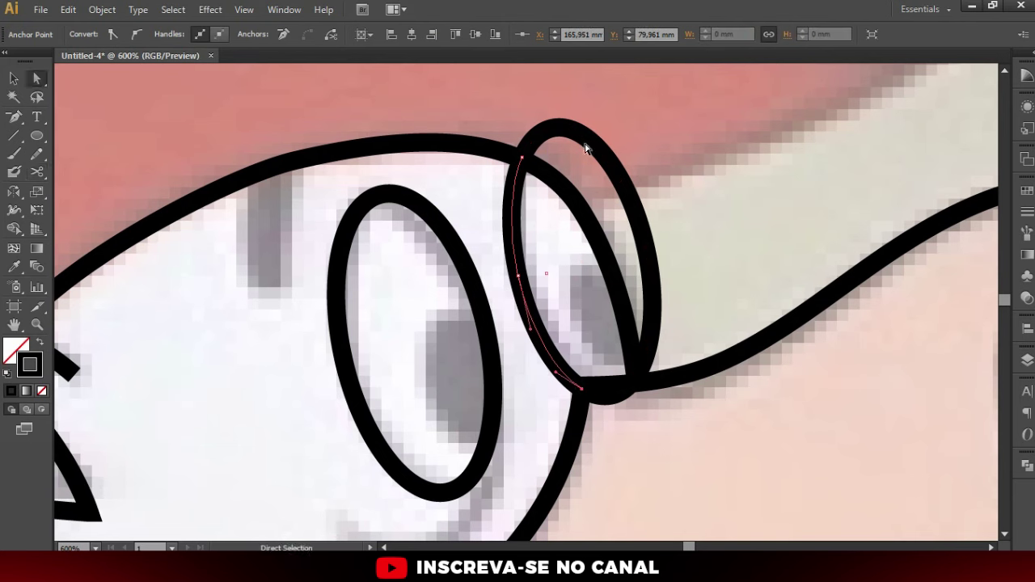
click(588, 148)
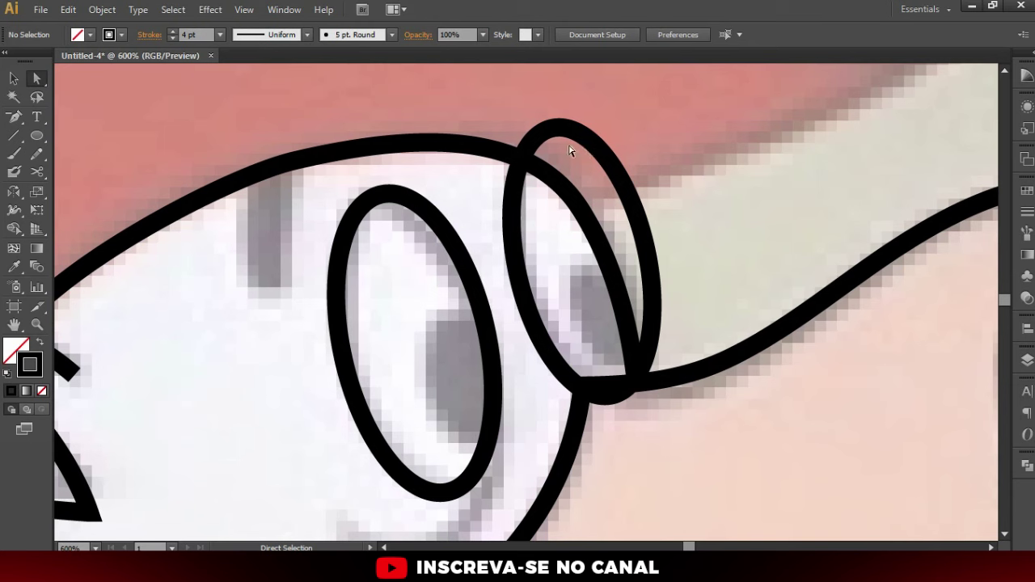
click(578, 157)
key(Delete)
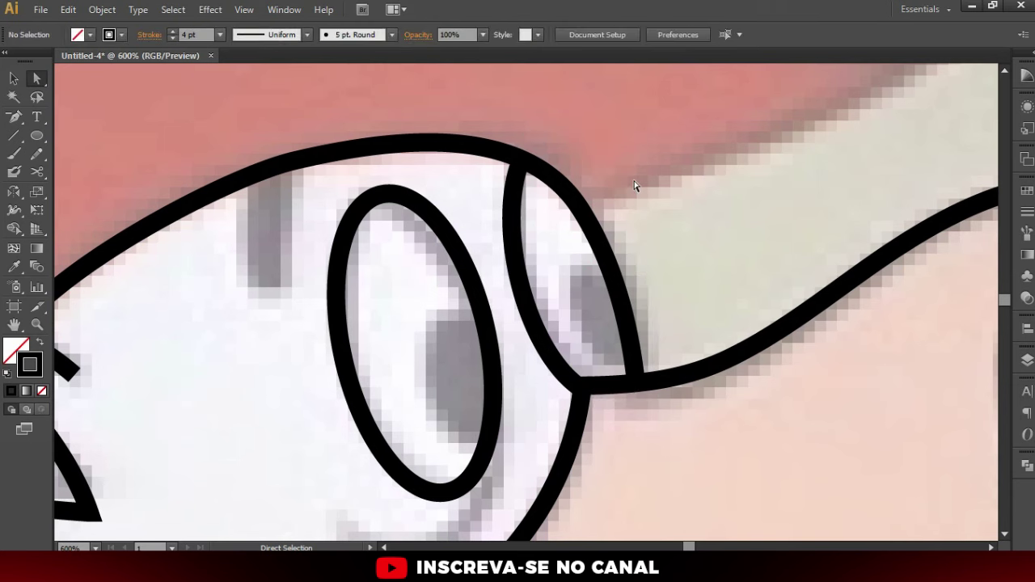
key(ctrl+0)
ctrl+click(553, 247)
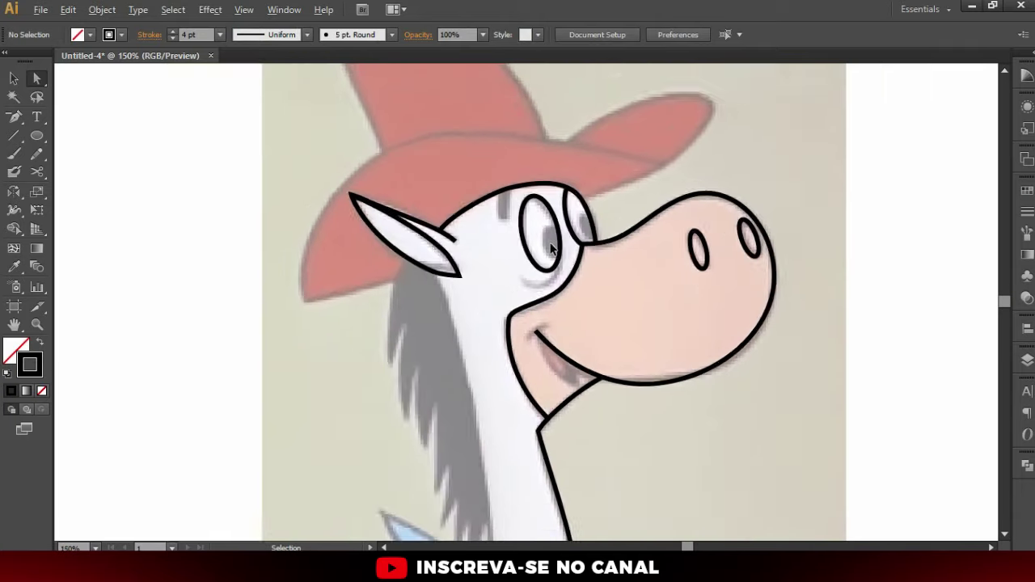
ctrl+click(569, 239)
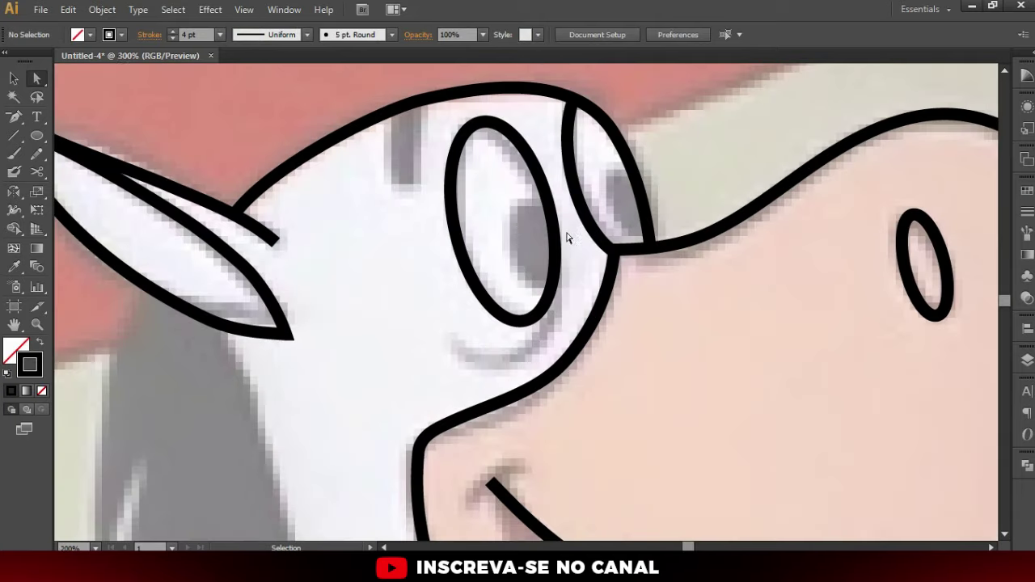
Make a shortened, solid black, no-outline pupil oval in the near eye
mouse_move(938, 320)
mouse_down()
mouse_move(545, 299)
mouse_move(540, 290)
mouse_up()
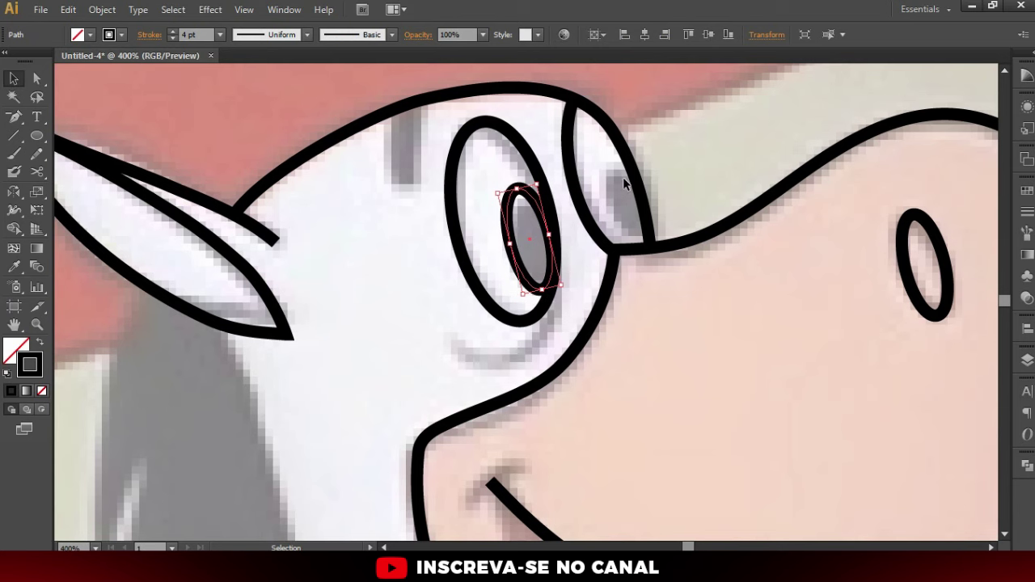
drag(513, 193, 521, 204)
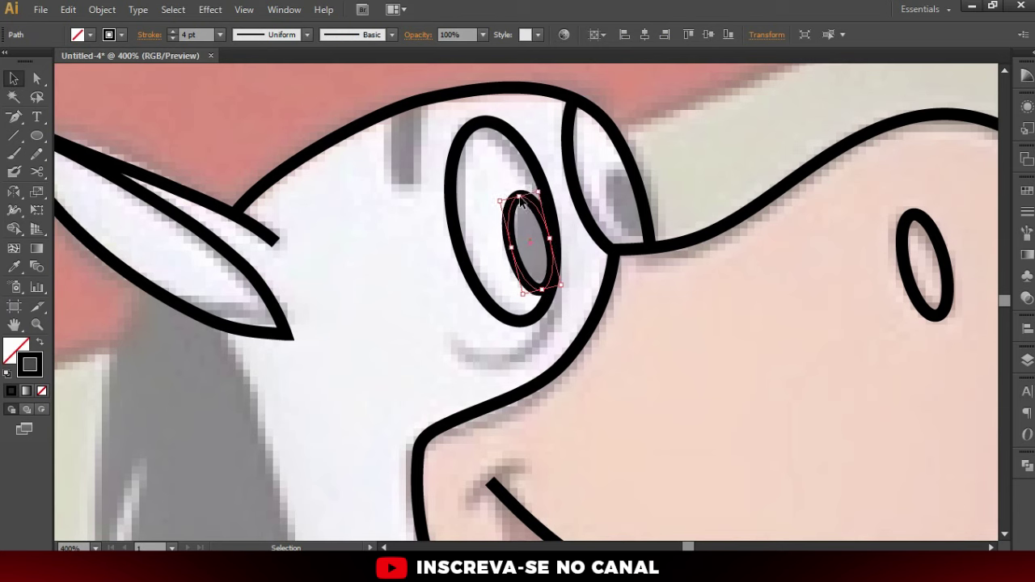
click(39, 343)
Copy the pupil into the right eye and tilt it to fit
drag(533, 267, 624, 227)
drag(588, 162, 612, 199)
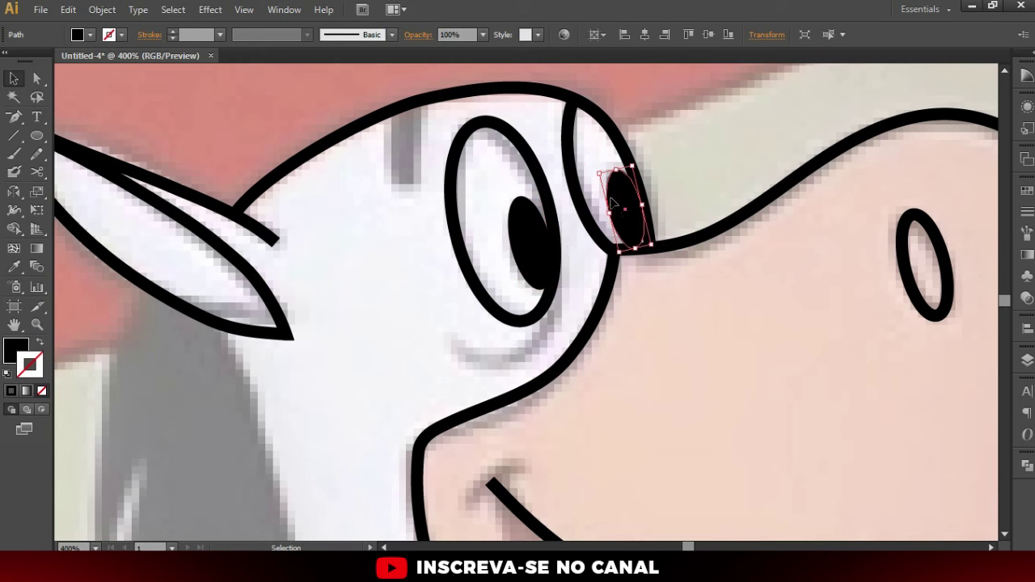
key(ctrl+shift+a)
scroll(639, 226, down, 4)
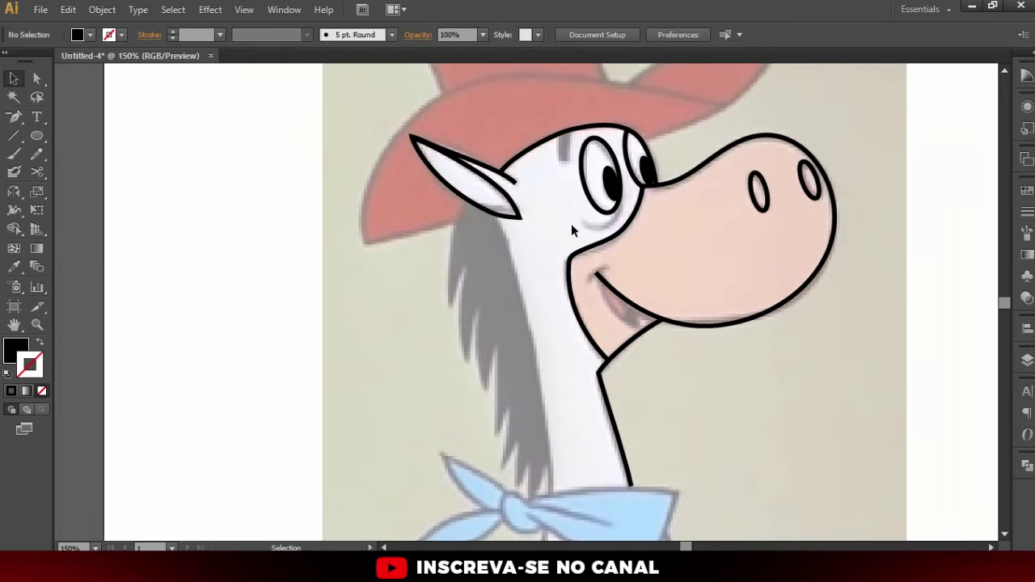
scroll(570, 223, down, 1)
scroll(575, 223, up, 2)
scroll(570, 218, up, 2)
scroll(570, 219, up, 2)
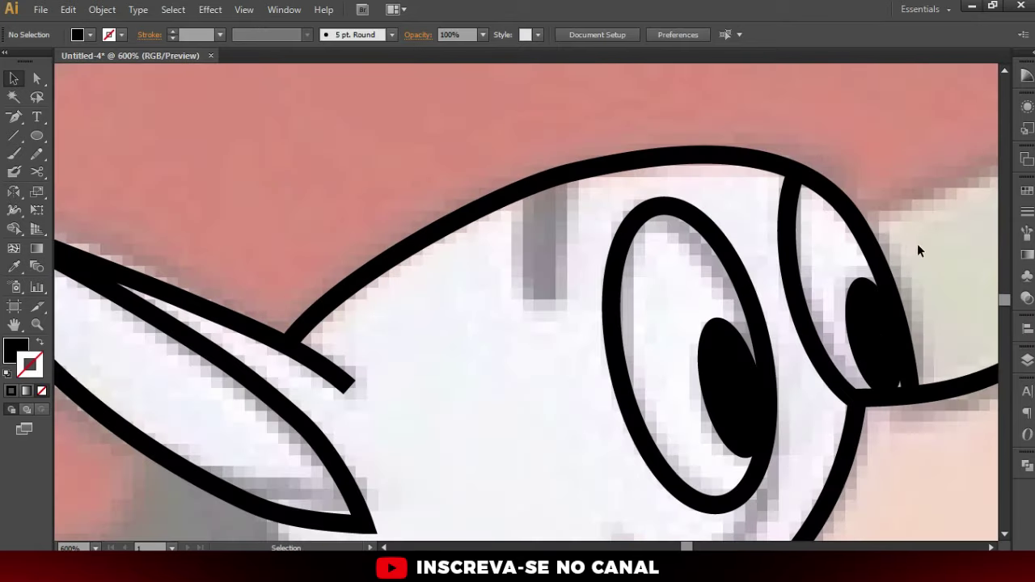
scroll(912, 242, down, 4)
scroll(728, 266, down, 1)
scroll(466, 303, down, 2)
scroll(466, 304, up, 1)
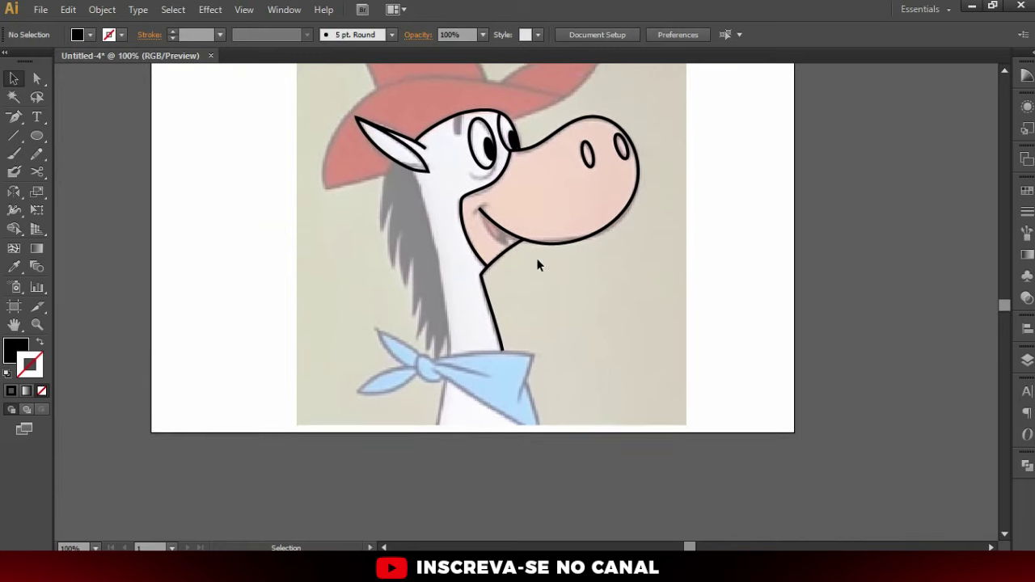
scroll(466, 303, up, 1)
click(36, 154)
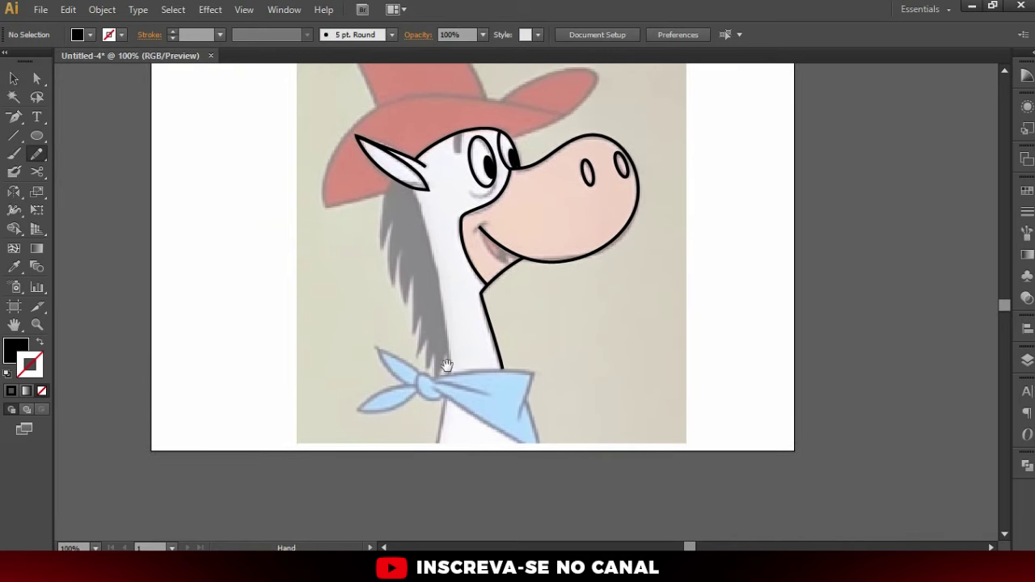
Pencil-trace the bandana's knot loop and both bow petals in black
drag(446, 366, 464, 244)
scroll(531, 270, up, 3)
mouse_move(540, 270)
mouse_down()
mouse_move(706, 306)
mouse_move(515, 301)
mouse_move(550, 321)
mouse_up()
drag(312, 346, 512, 297)
drag(415, 238, 485, 279)
Trace the bandana's top edge, right side and bottom edge
scroll(462, 261, up, 1)
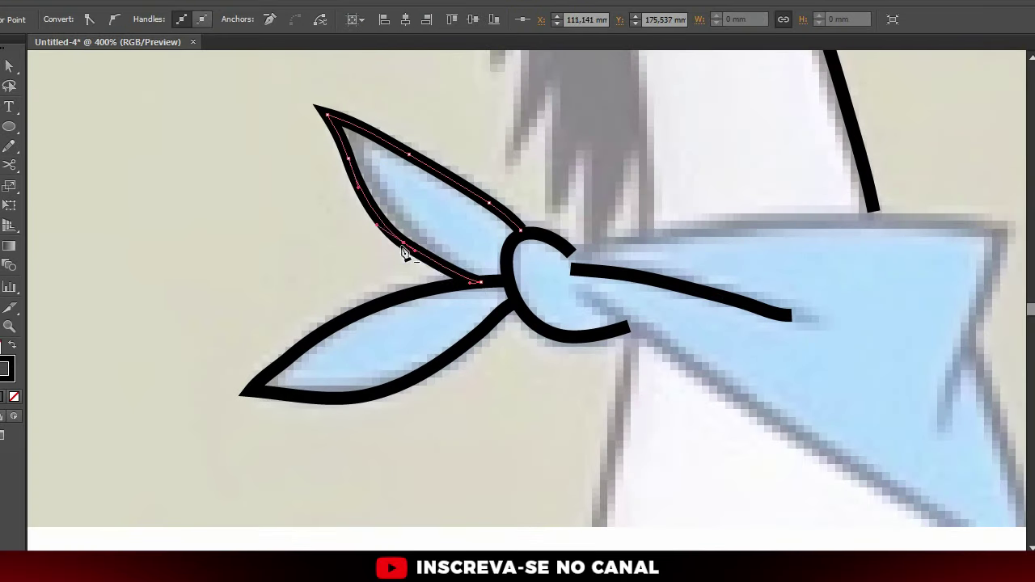
scroll(346, 250, right, 5)
drag(340, 253, 722, 436)
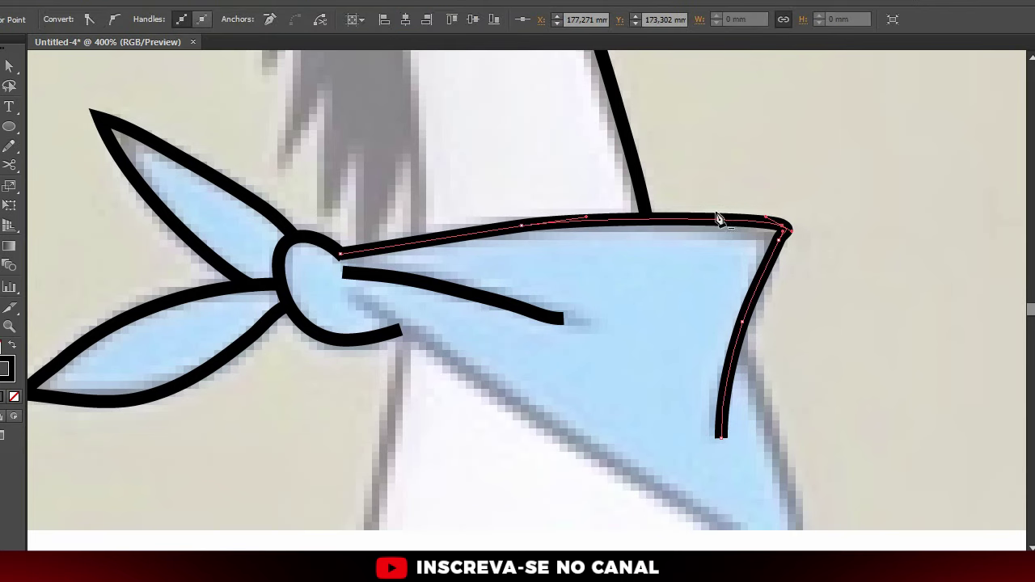
scroll(638, 257, down, 4)
scroll(638, 256, right, 3)
drag(223, 121, 614, 371)
drag(608, 152, 671, 368)
ctrl+click(413, 255)
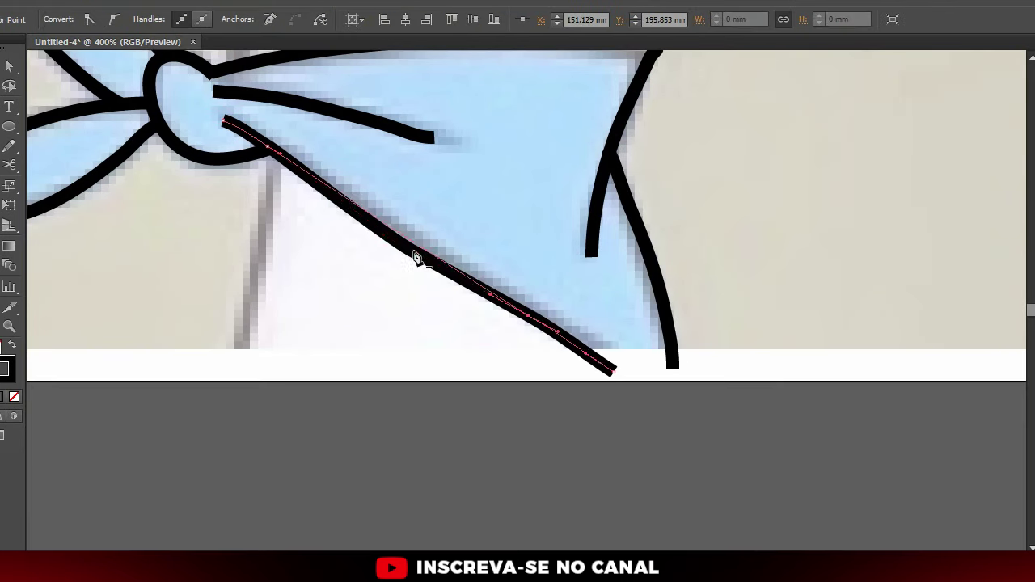
Trace the neck line down through the bandana and check its anchor points
key(ctrl+minus)
key(ctrl+minus)
key(ctrl+minus)
drag(513, 370, 493, 477)
key(ctrl+plus)
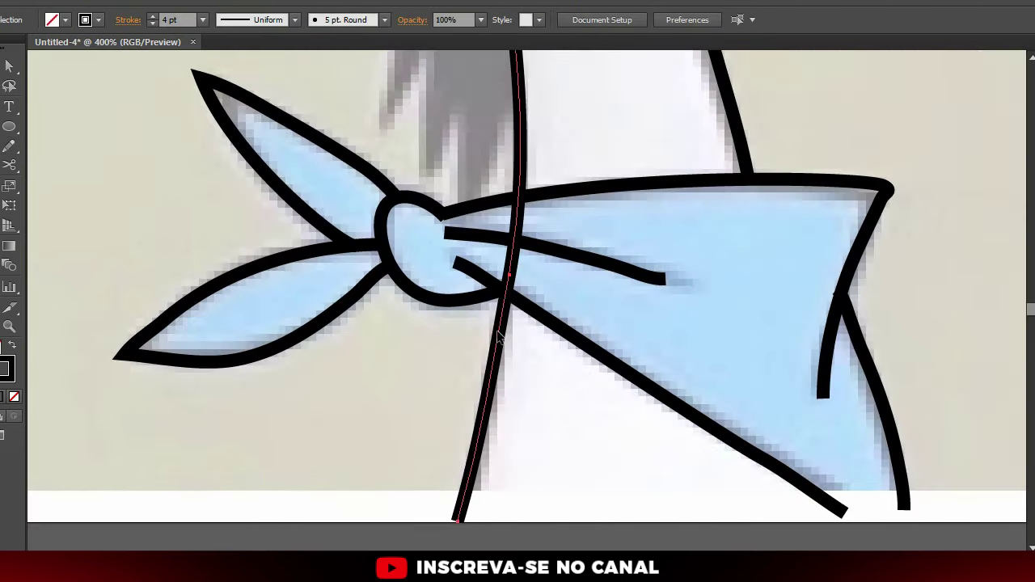
scroll(517, 291, up, 5)
key(a)
scroll(504, 145, up, 2)
scroll(623, 411, down, 2)
key(n)
key(ctrl+0)
Draw a curved stroke along the hat brim and inspect its anchors
scroll(525, 343, up, 3)
drag(646, 147, 881, 191)
key(a)
scroll(480, 249, up, 2)
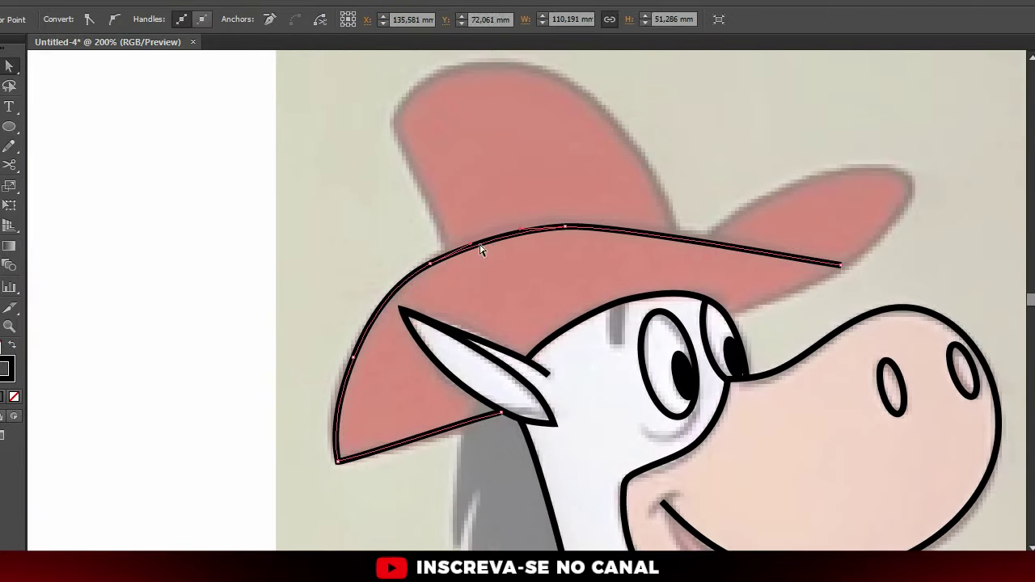
Pencil-trace the hat crown outline and inspect its anchors
key(n)
scroll(701, 332, up, 1)
drag(686, 187, 566, 243)
scroll(685, 242, up, 3)
drag(342, 434, 686, 420)
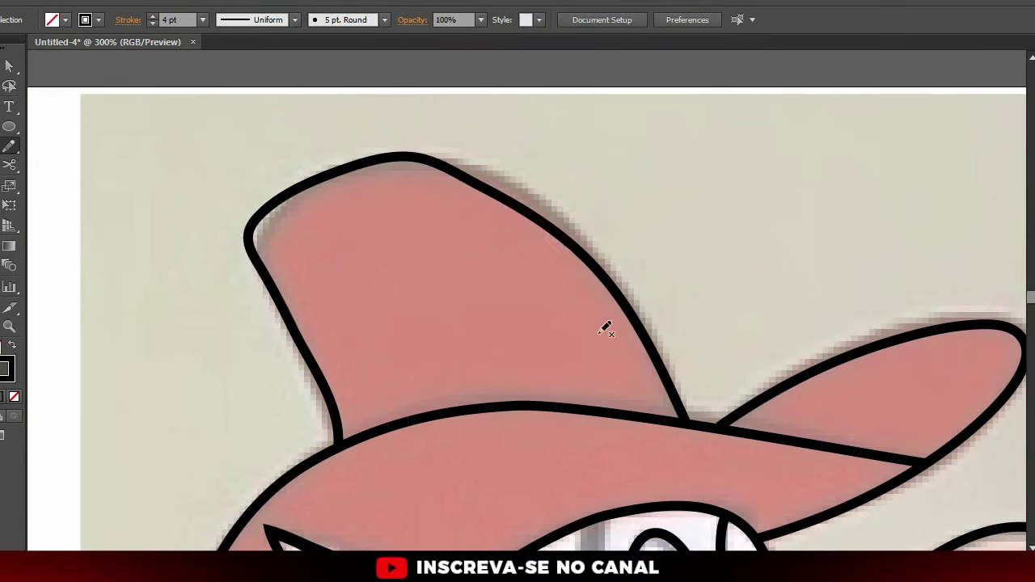
key(a)
key(n)
key(ctrl+shift+a)
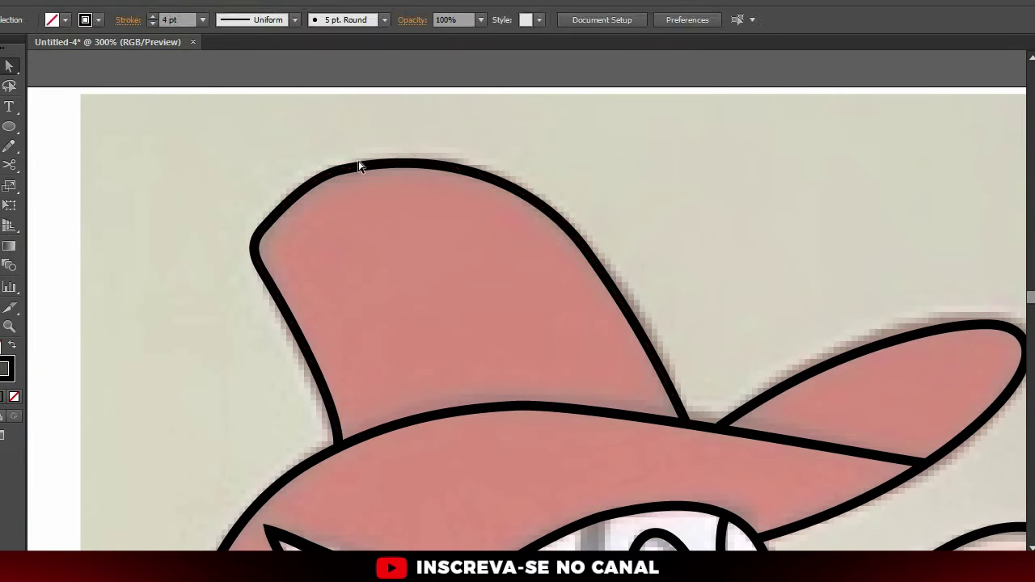
Swap to black fill with no stroke and draw the first mane spikes
scroll(575, 130, down, 3)
scroll(575, 129, up, 3)
scroll(474, 185, up, 1)
scroll(416, 104, up, 1)
scroll(469, 243, down, 2)
scroll(430, 174, down, 3)
scroll(429, 173, up, 2)
key(shift+x)
scroll(399, 150, up, 1)
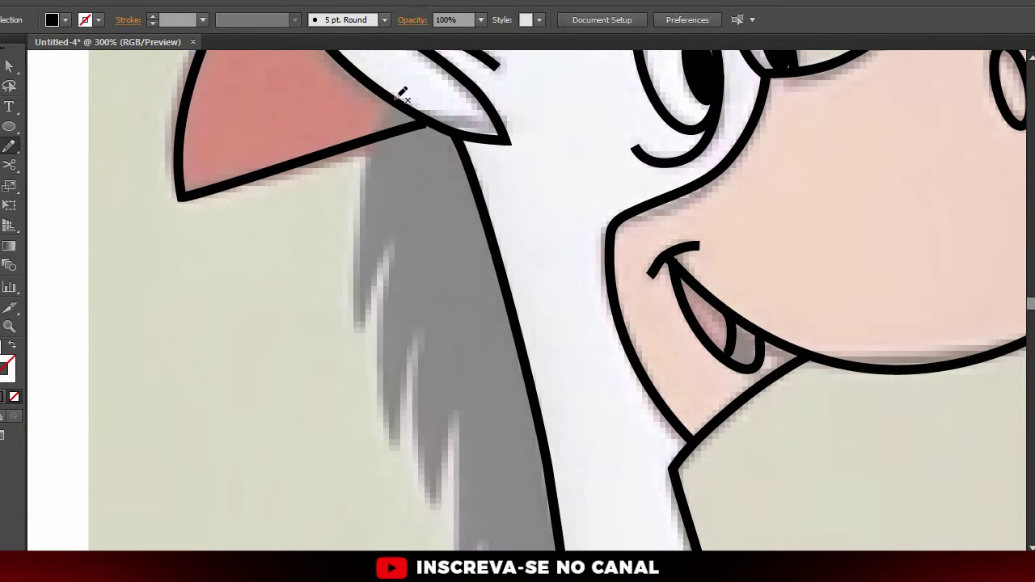
drag(392, 254, 388, 97)
scroll(386, 91, down, 3)
drag(460, 125, 459, 128)
Draw the remaining solid black mane spikes down to the bandana
scroll(461, 125, up, 1)
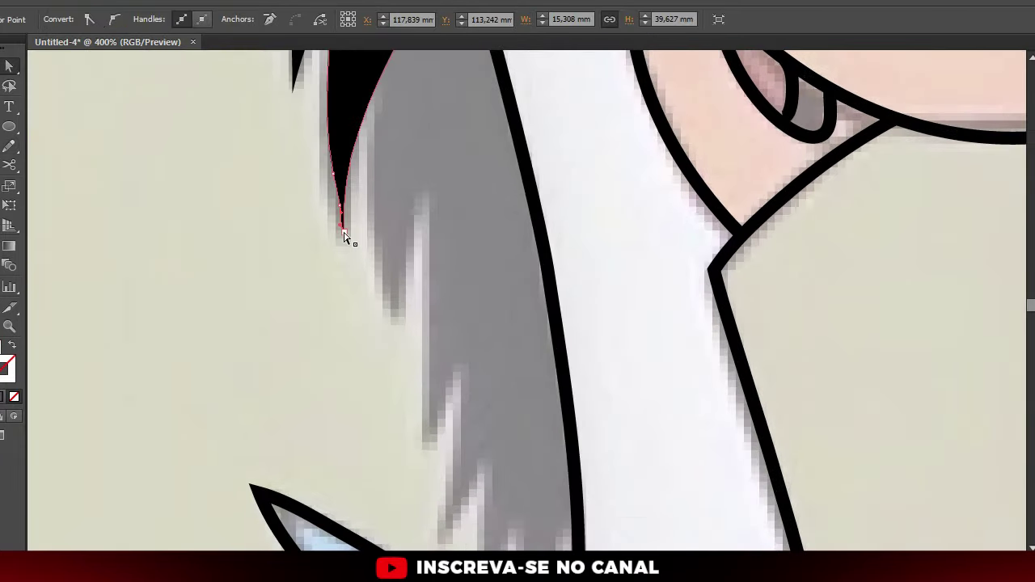
drag(374, 226, 444, 190)
mouse_move(397, 110)
mouse_down()
mouse_move(397, 272)
mouse_move(320, 37)
mouse_up()
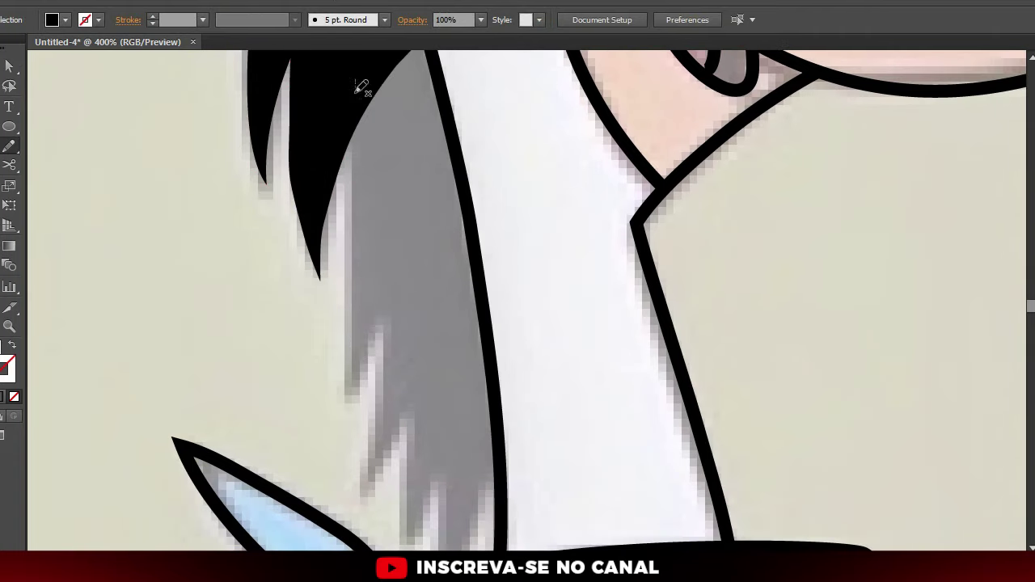
drag(434, 44, 431, 46)
scroll(397, 151, down, 5)
drag(397, 150, 474, 435)
scroll(496, 146, down, 4)
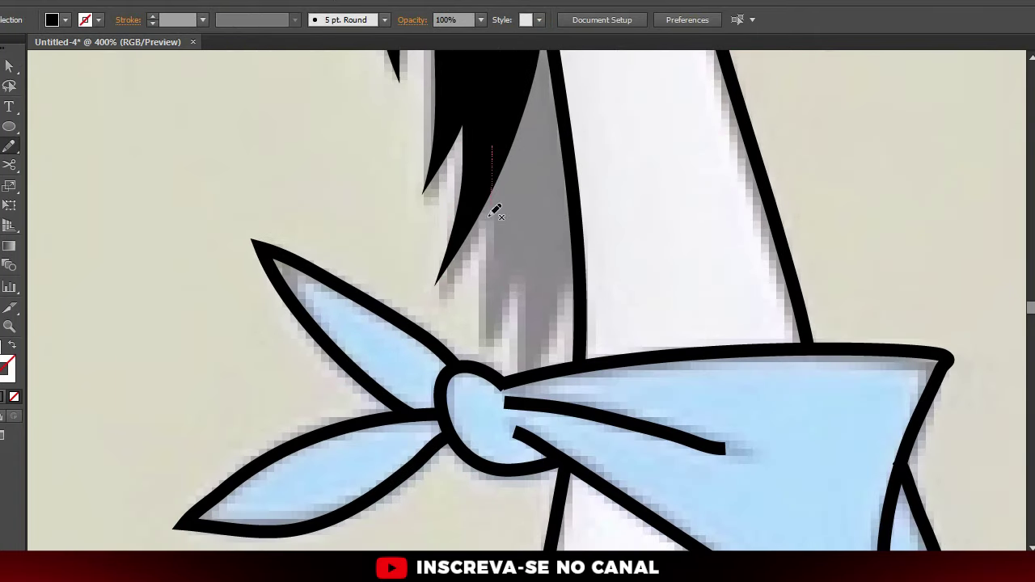
drag(497, 146, 522, 303)
Select an anchor on the bandana knot curve with Direct Selection to smooth it
scroll(522, 303, up, 3)
scroll(522, 347, up, 3)
key(a)
click(496, 298)
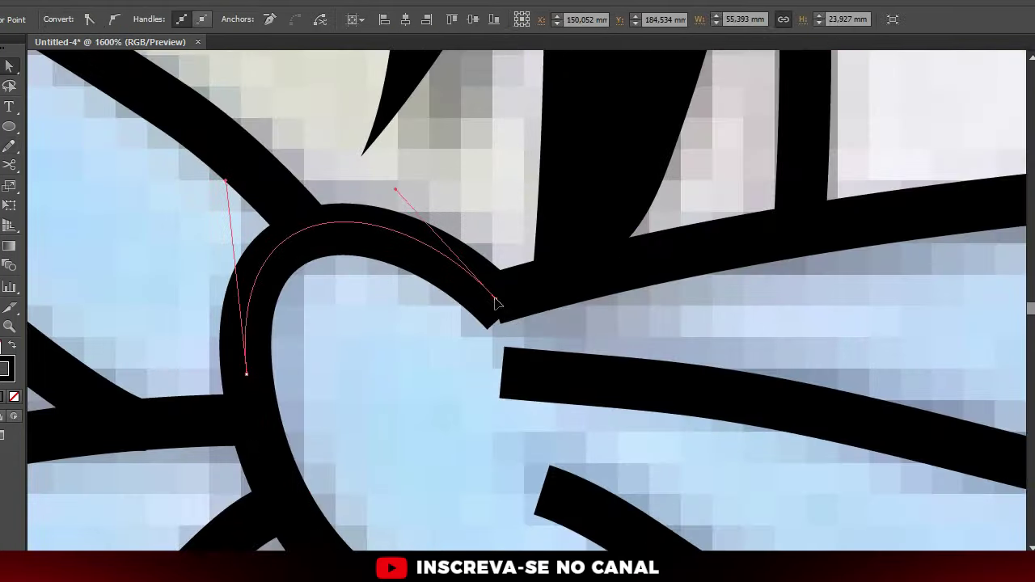
scroll(496, 298, up, 3)
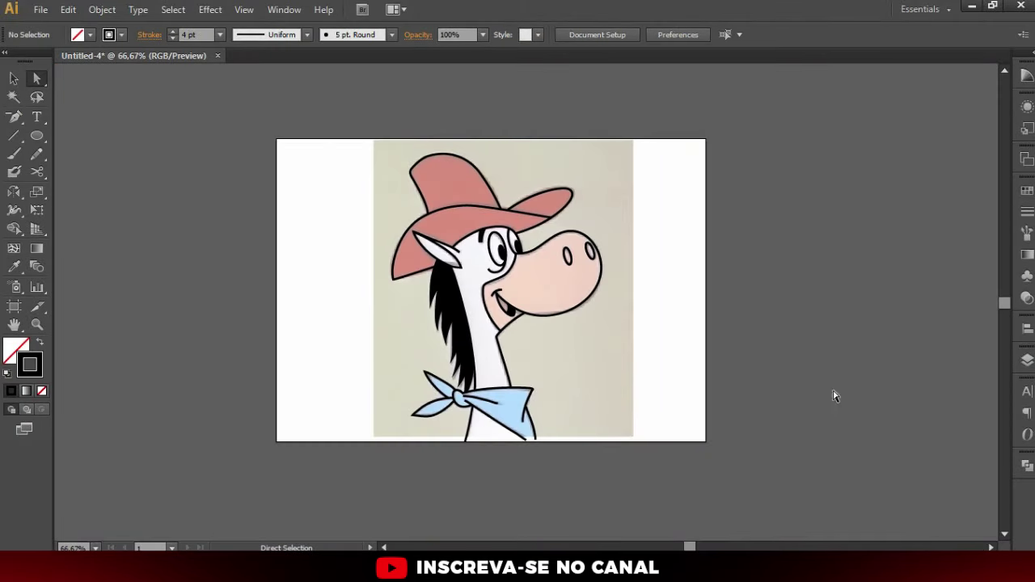
Hide the 'imagem' reference layer in the Layers panel
click(1026, 360)
click(830, 385)
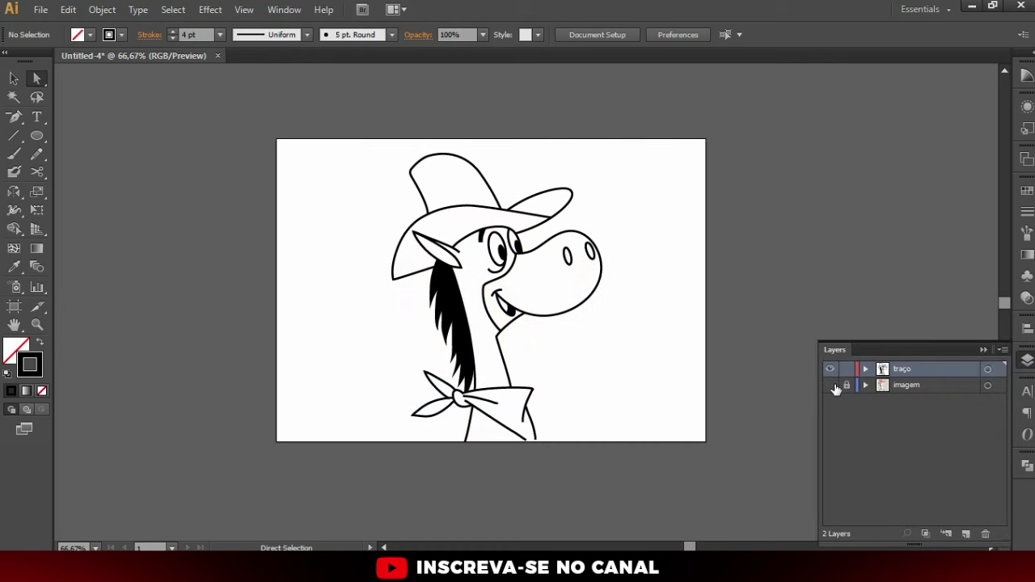
scroll(418, 428, up, 2)
scroll(455, 423, up, 1)
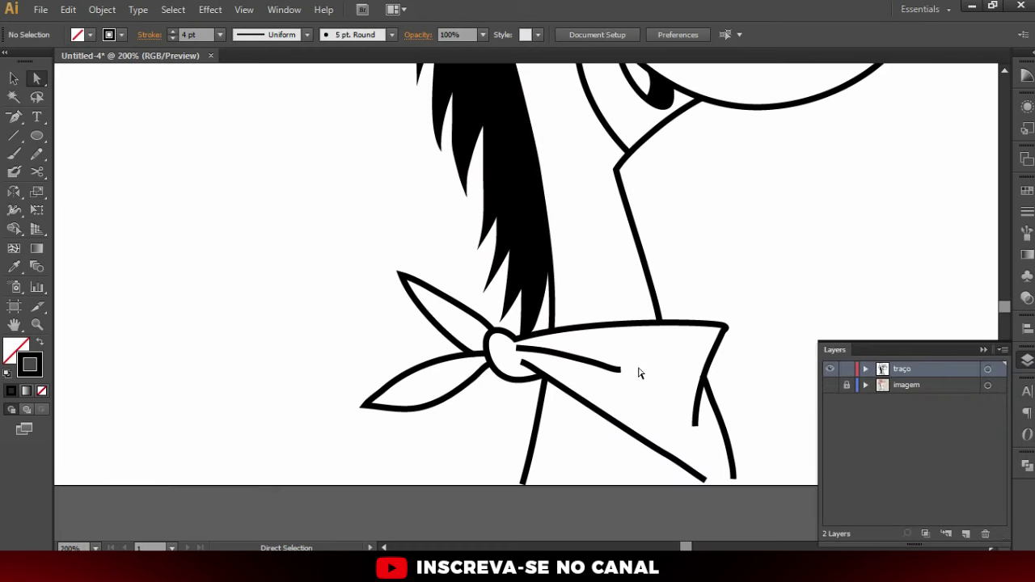
scroll(704, 363, up, 1)
scroll(717, 388, up, 2)
Delete the extra anchor on the bandana's lower right line and snap its end to the side edge
click(674, 394)
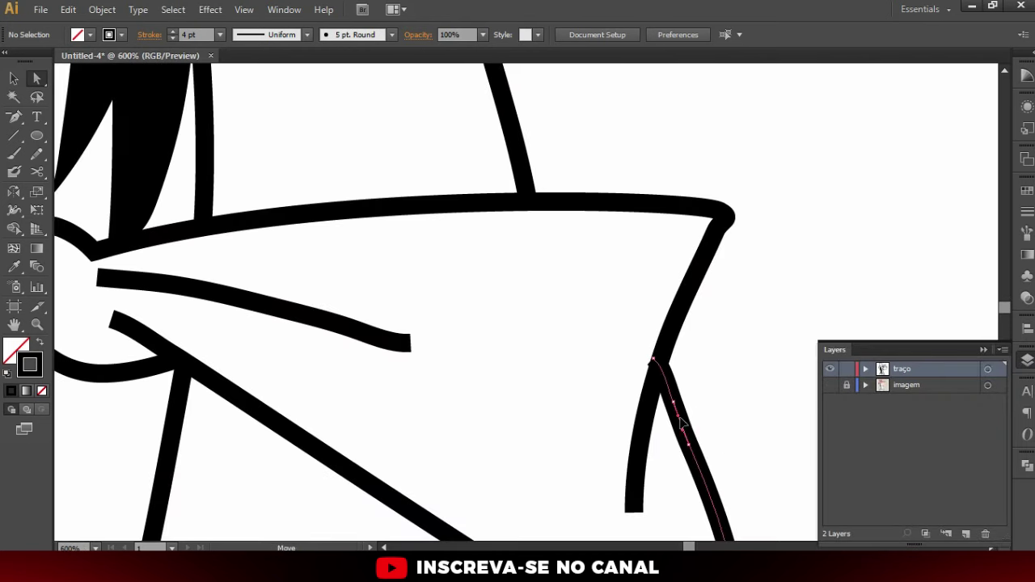
key(p)
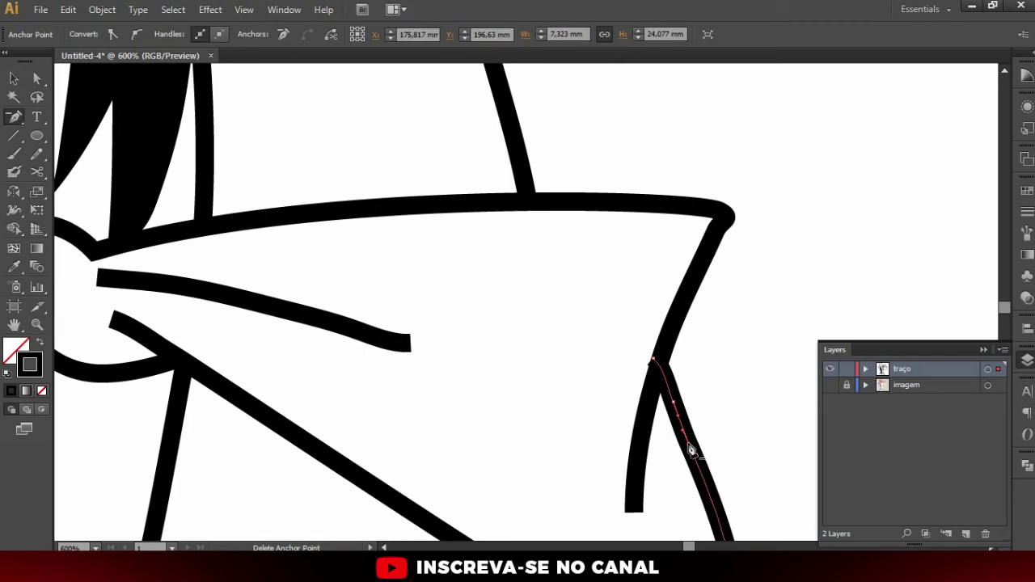
click(691, 451)
key(a)
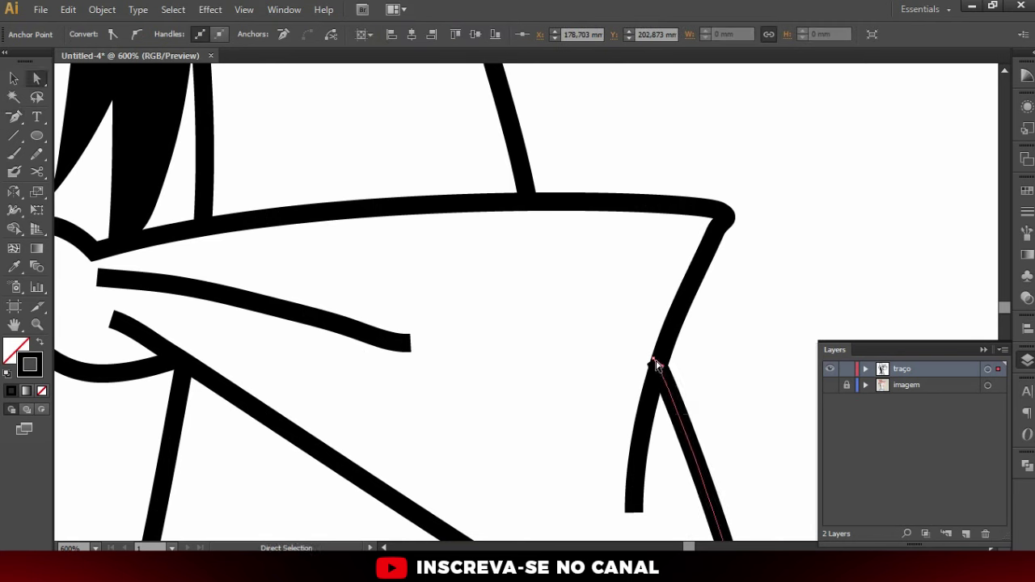
drag(655, 360, 658, 364)
click(722, 235)
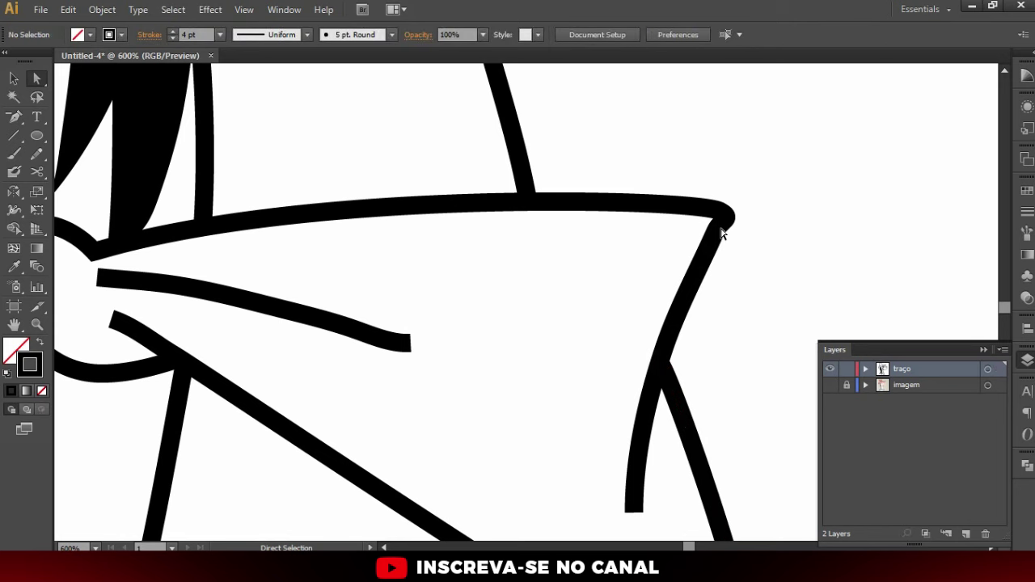
click(719, 227)
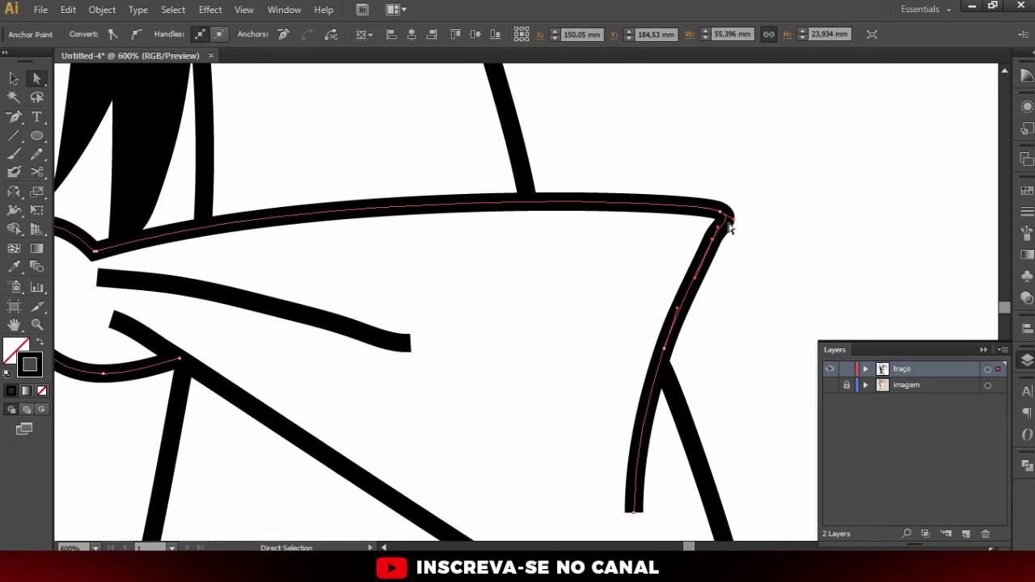
click(730, 282)
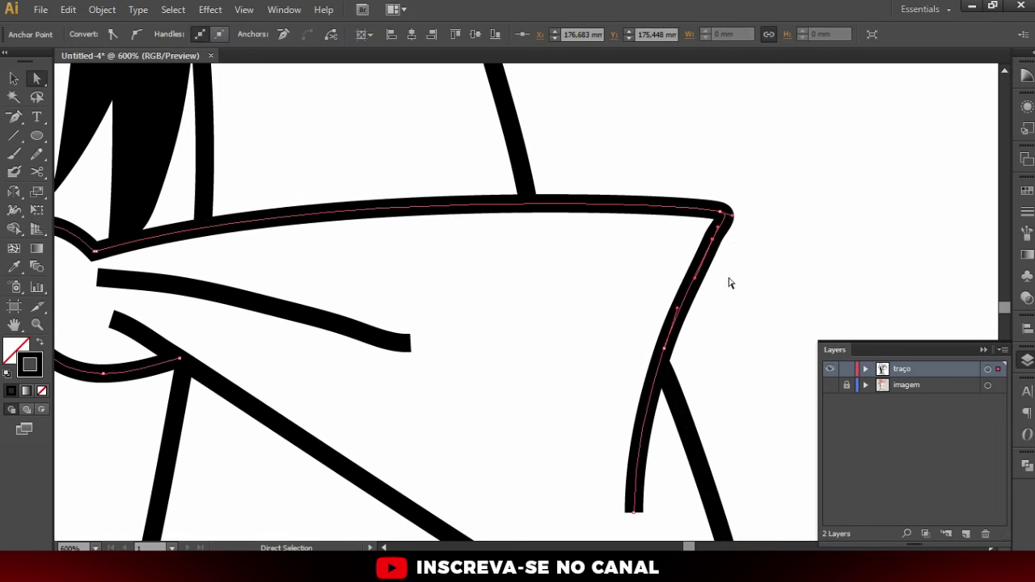
scroll(510, 260, down, 2)
scroll(399, 300, down, 2)
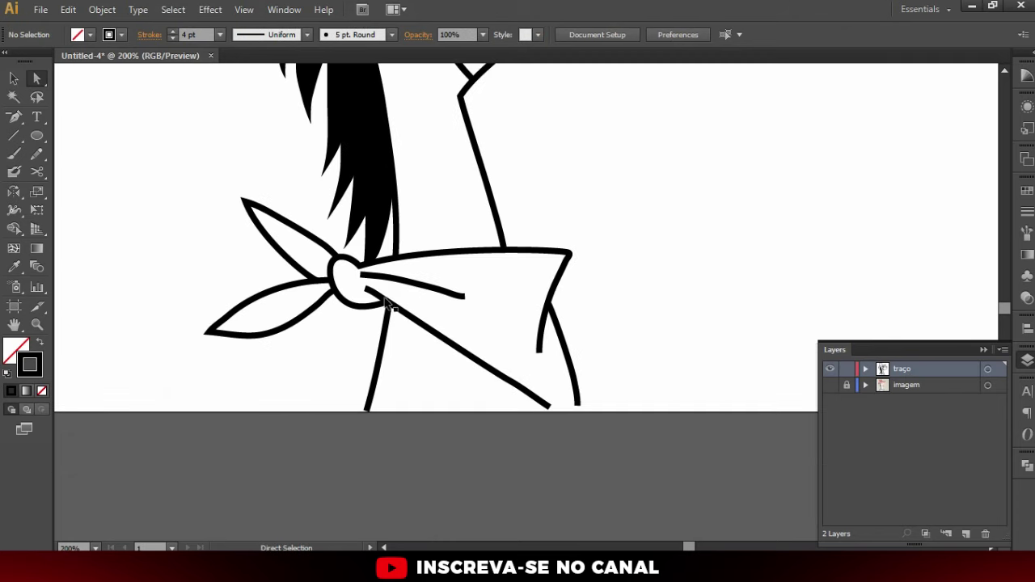
scroll(434, 296, up, 4)
With the Width tool, taper both ends of the bandana's inner fold stroke to points
key(v)
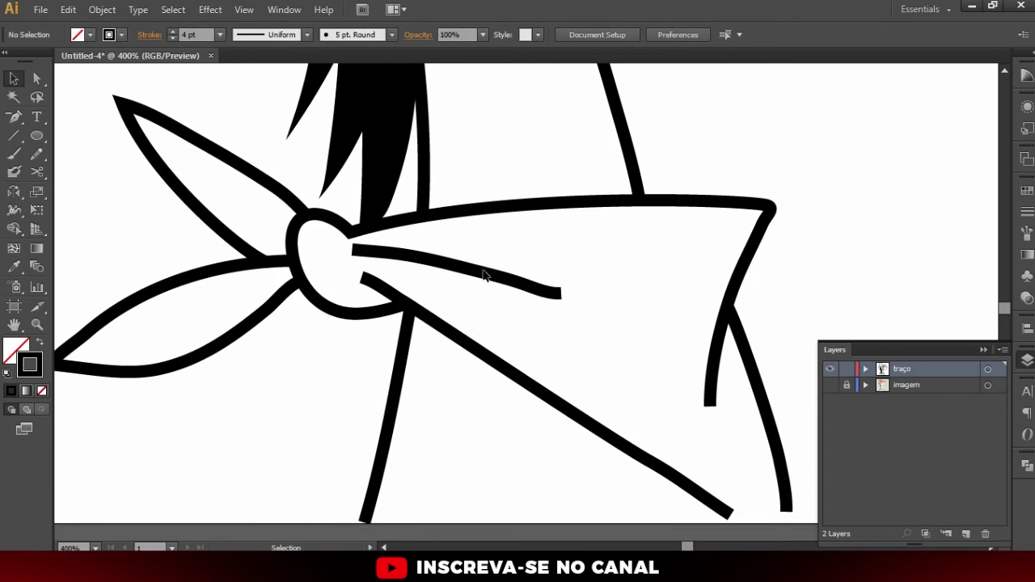
key(shift+w)
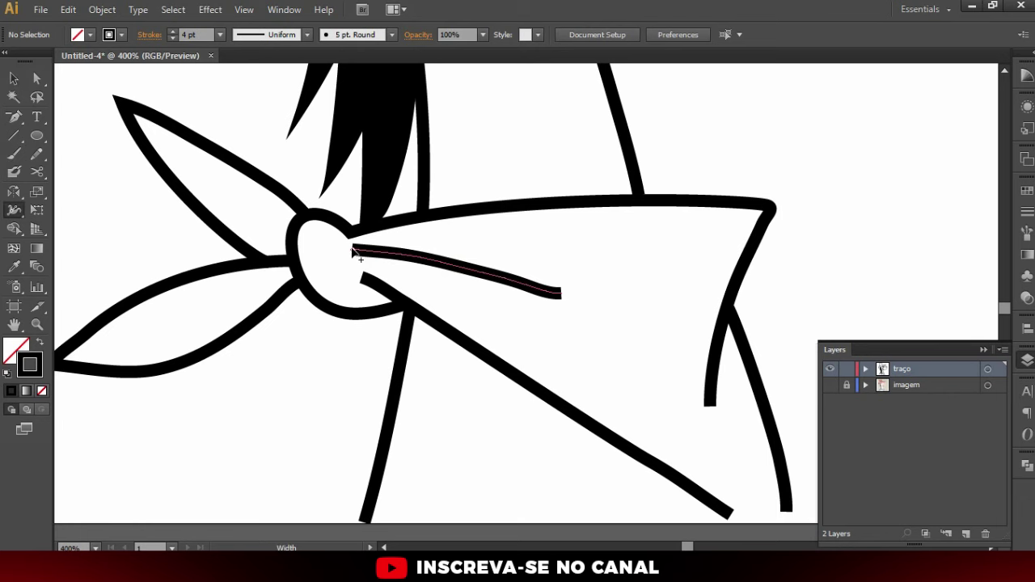
scroll(361, 251, up, 2)
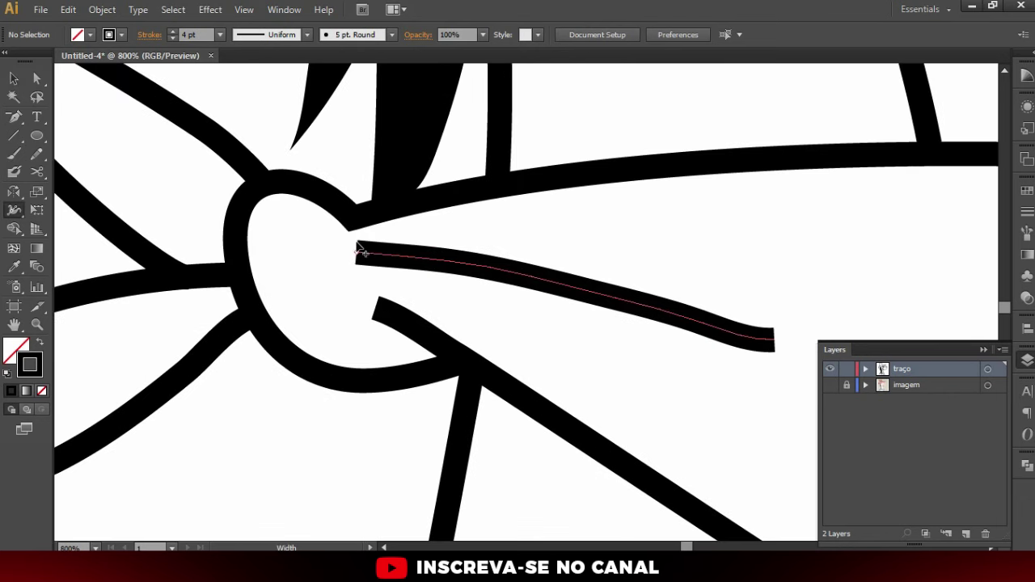
mouse_move(361, 251)
mouse_down()
mouse_move(552, 285)
mouse_move(557, 275)
mouse_up()
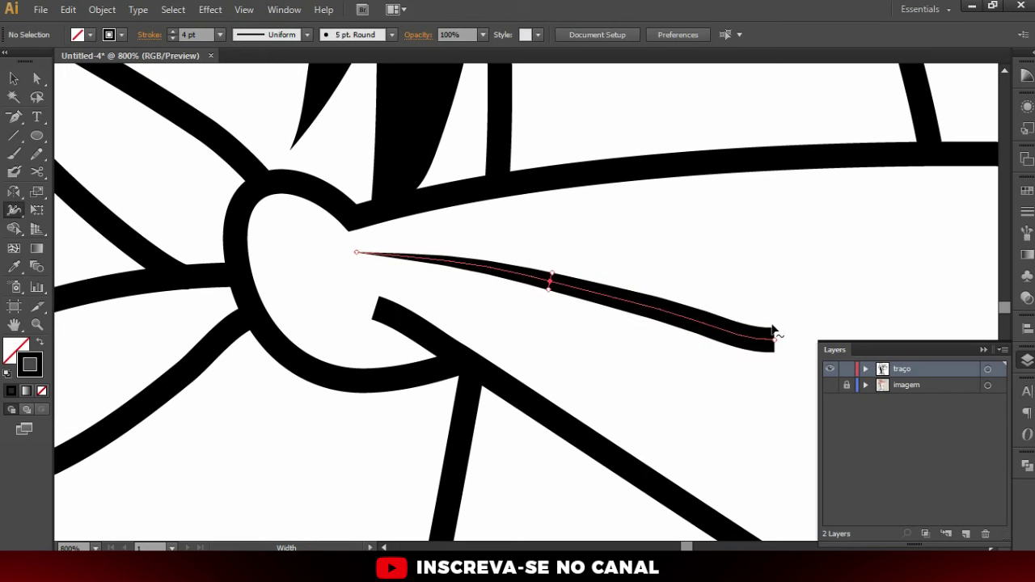
drag(774, 335, 779, 353)
scroll(439, 305, down, 2)
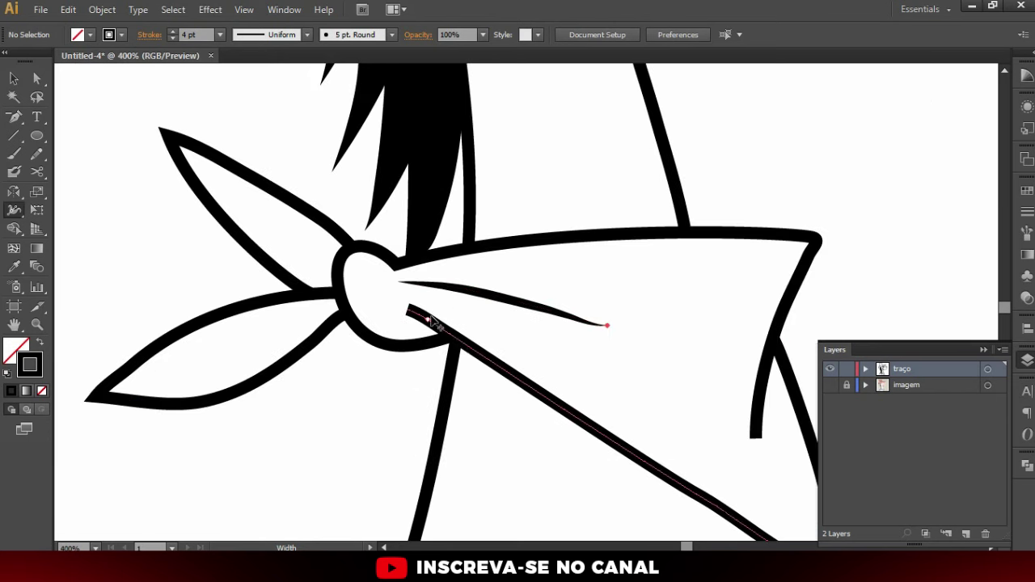
scroll(467, 349, up, 1)
scroll(453, 336, down, 1)
scroll(422, 289, down, 2)
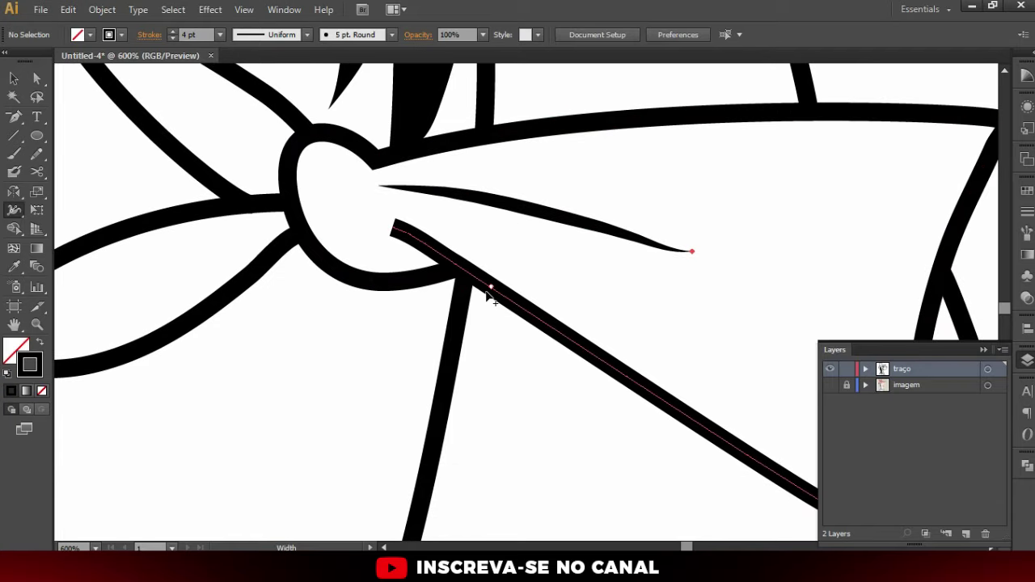
Taper the diagonal stroke's left end and the short right fold's bottom end
drag(396, 223, 394, 239)
scroll(321, 231, down, 2)
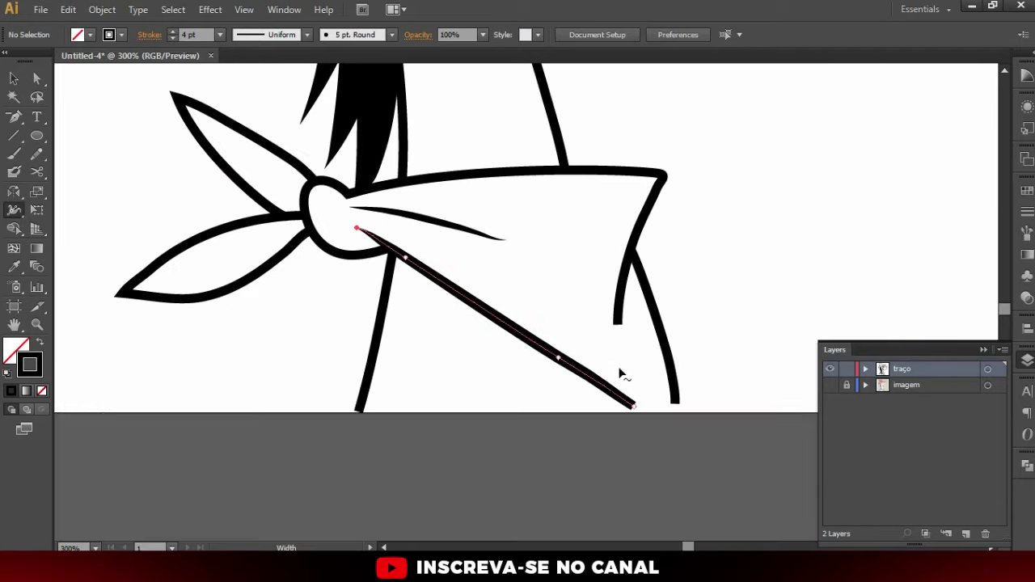
scroll(623, 348, up, 1)
scroll(627, 258, up, 2)
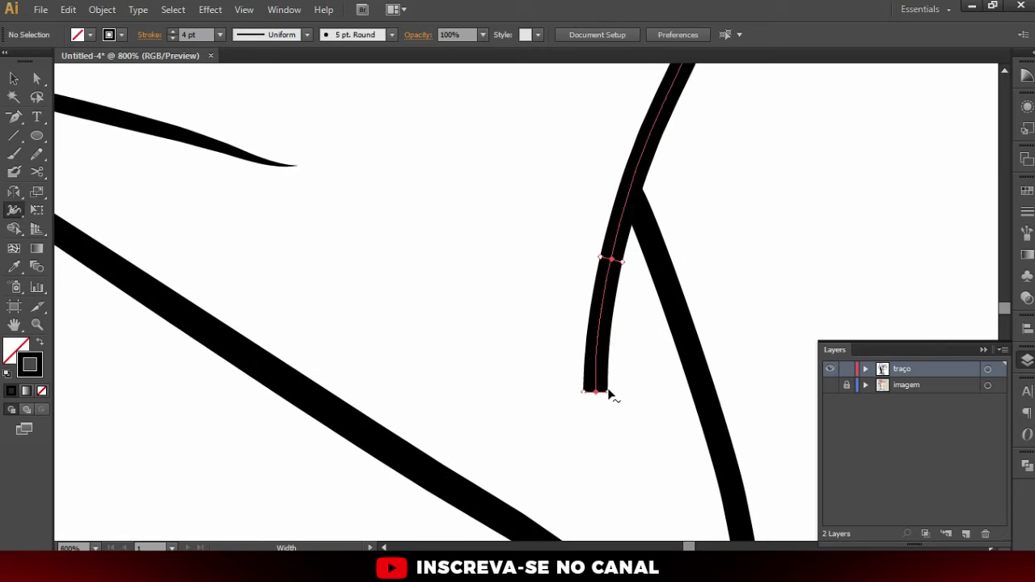
drag(610, 395, 594, 394)
scroll(559, 319, down, 4)
key(v)
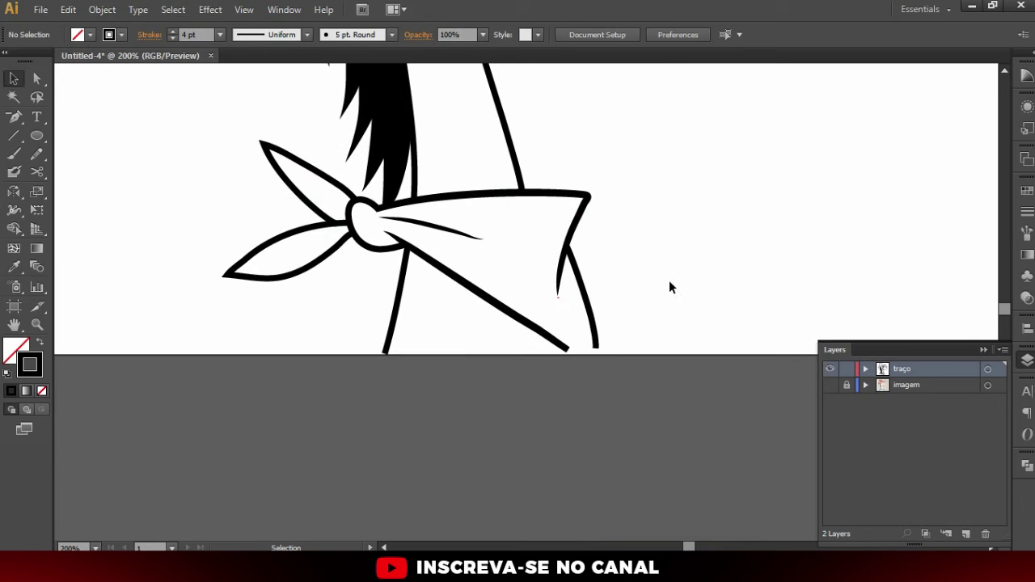
Bring the horse's head into view and select the small arc at the smile corner
click(564, 344)
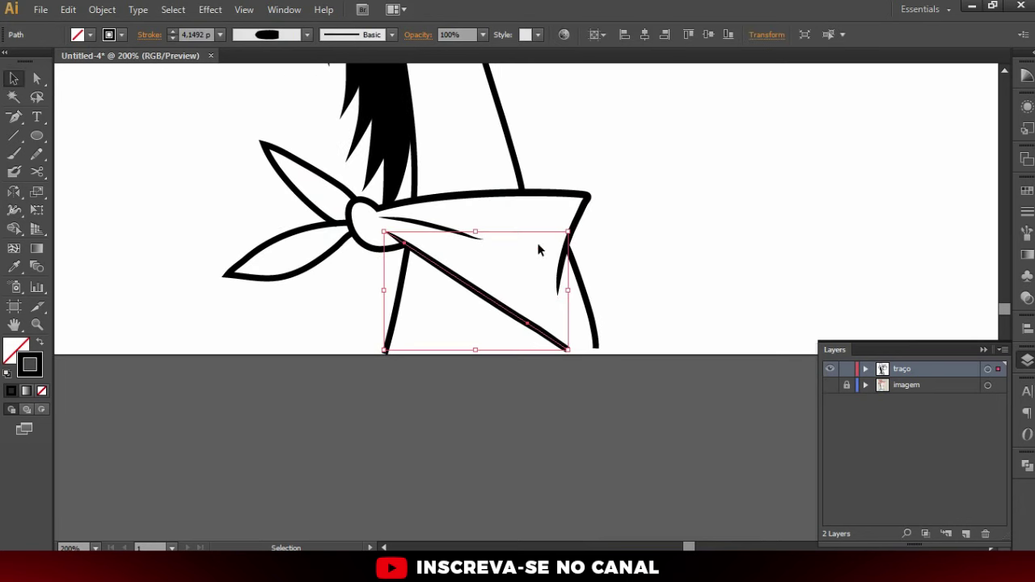
click(526, 267)
drag(504, 250, 477, 363)
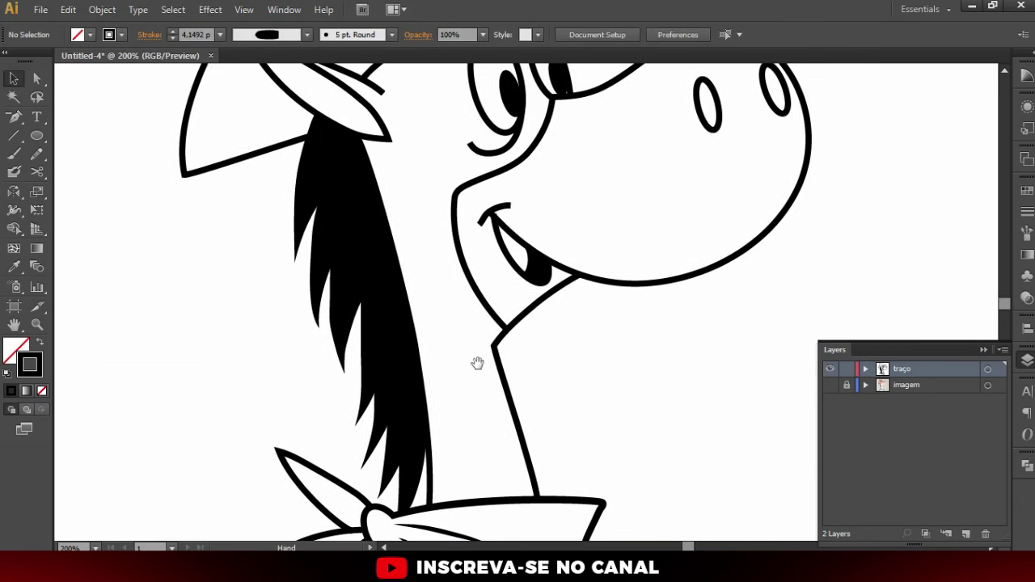
scroll(503, 220, up, 2)
key(a)
click(476, 220)
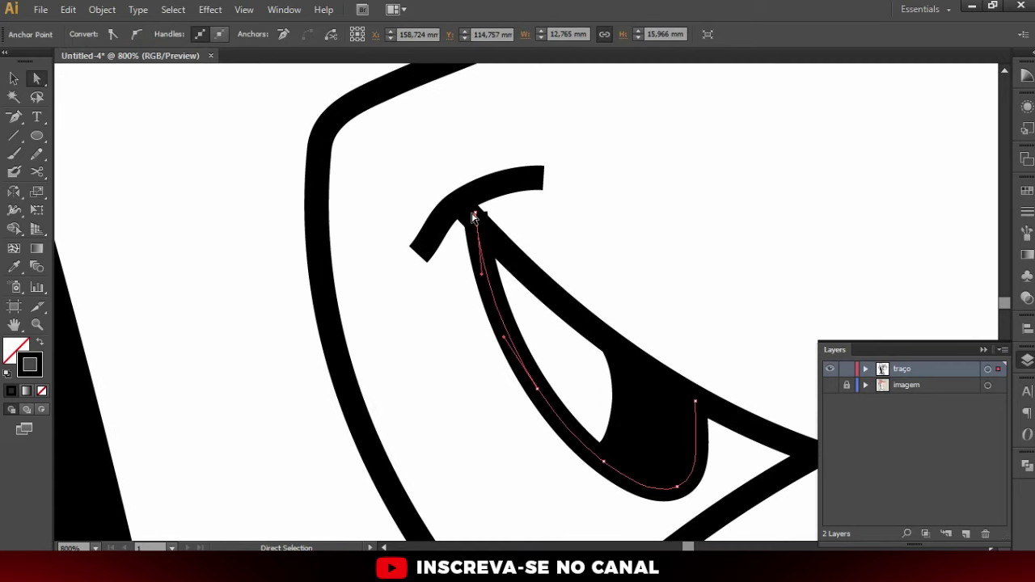
click(552, 229)
click(463, 199)
Taper both ends of the smile-corner arc and widen its middle
key(shift+w)
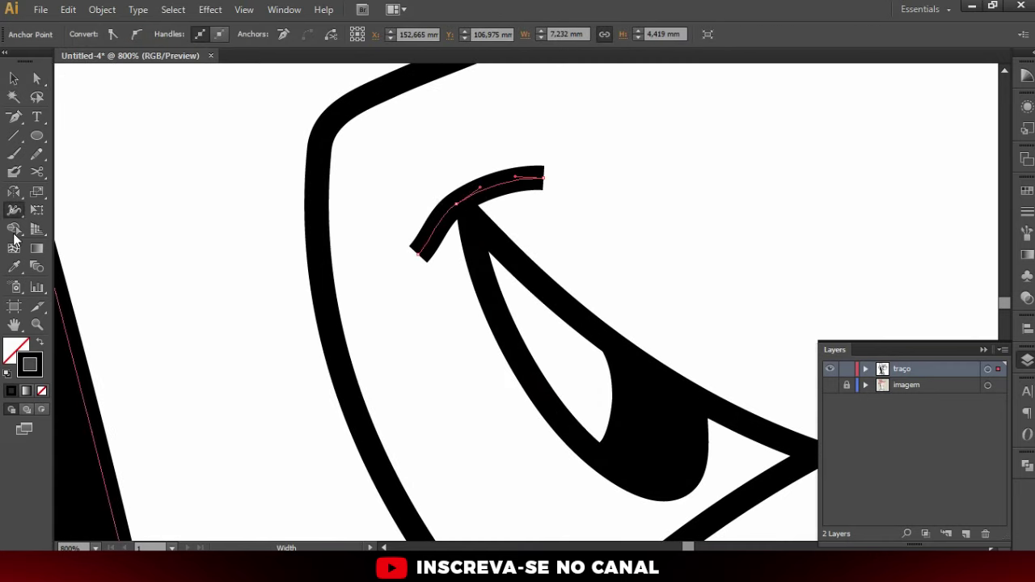
click(8, 211)
mouse_move(471, 194)
mouse_down()
mouse_move(458, 203)
mouse_move(450, 188)
mouse_up()
drag(545, 170, 544, 177)
drag(409, 251, 429, 267)
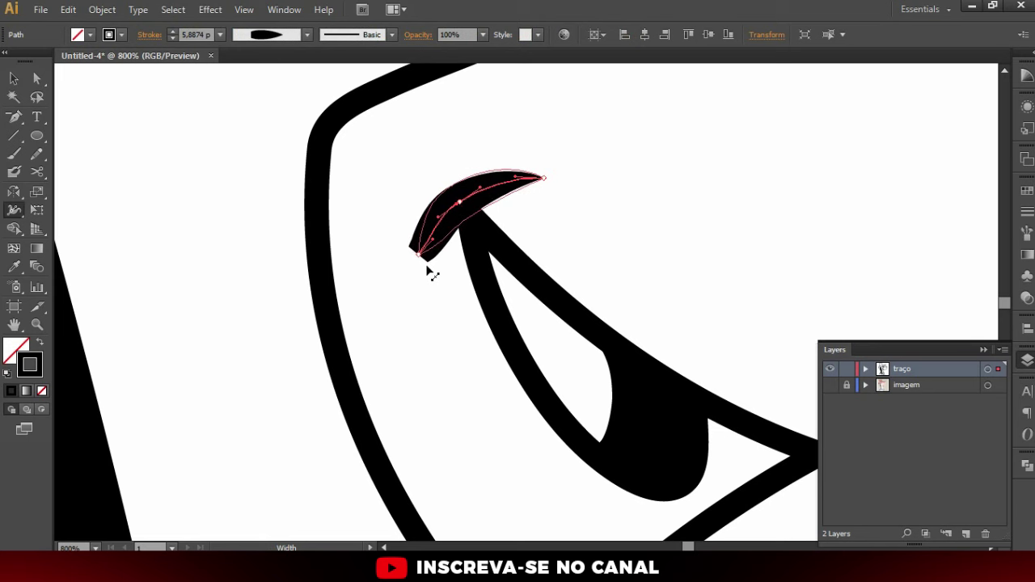
alt+scroll(445, 192, up, 2)
drag(462, 204, 456, 198)
key(v)
click(439, 176)
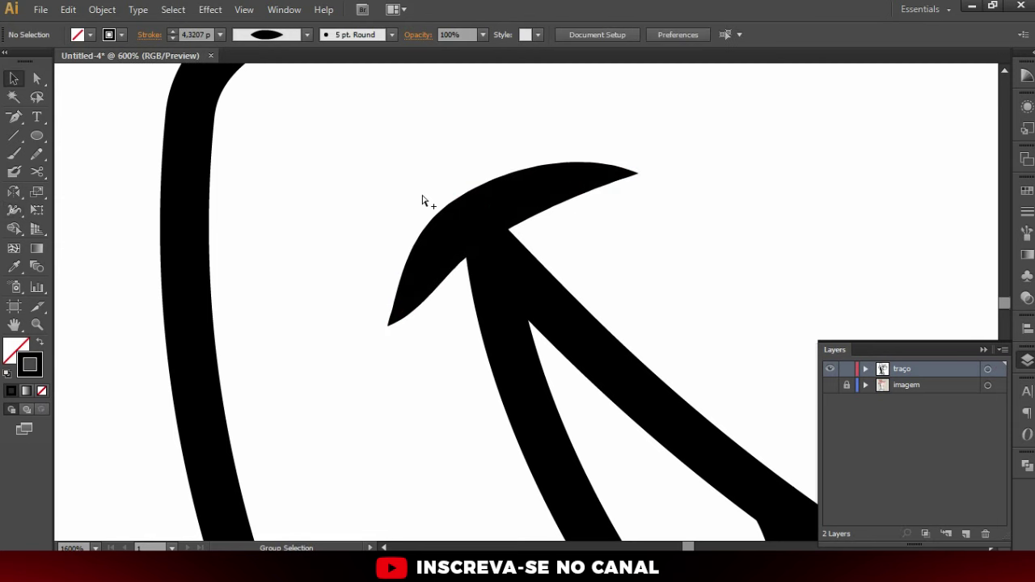
Add a width point on the under-eye curl and start narrowing its end
alt+scroll(503, 328, down, 5)
scroll(554, 287, up, 1)
scroll(615, 314, up, 3)
alt+scroll(474, 330, up, 1)
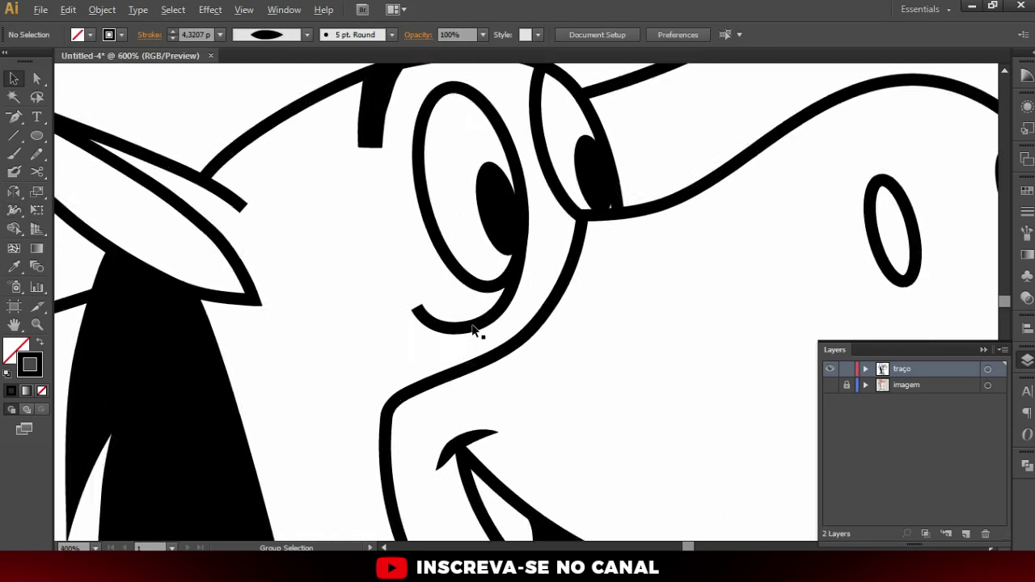
alt+scroll(461, 324, up, 1)
key(shift+w)
alt+scroll(503, 328, up, 1)
alt+scroll(424, 346, up, 1)
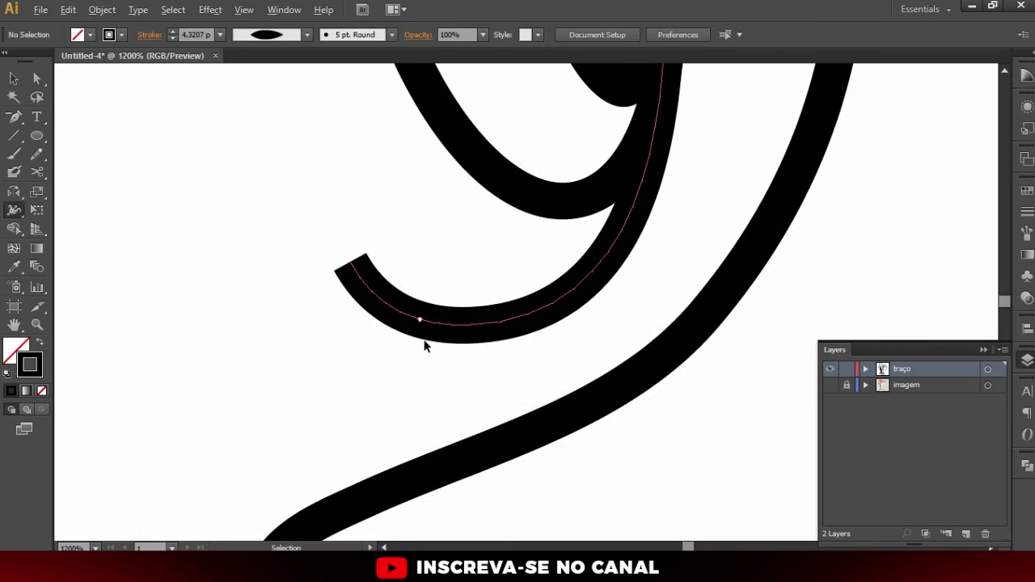
drag(434, 335, 429, 343)
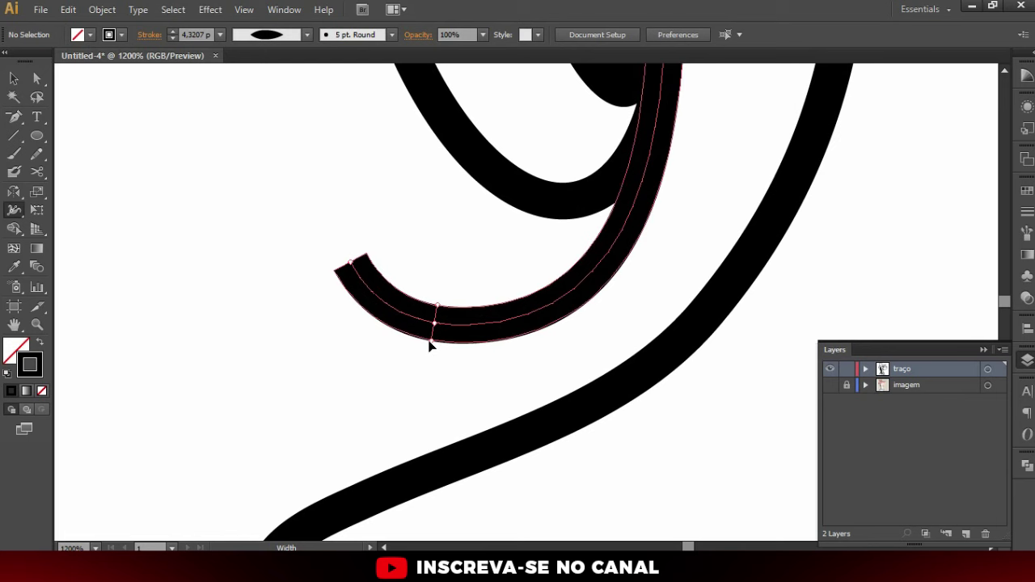
drag(368, 257, 364, 320)
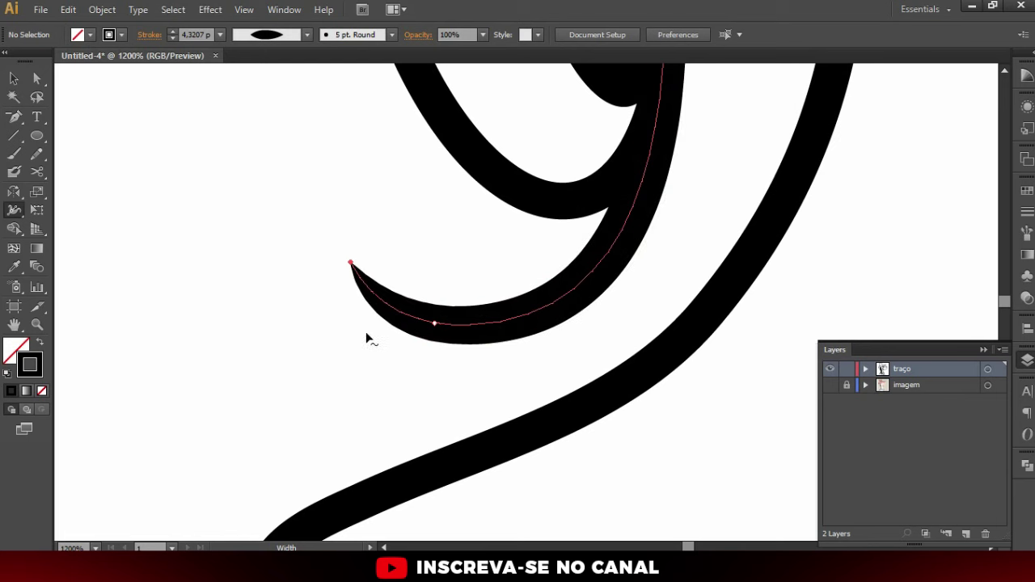
Undo the overly thin curl, then taper its flat end to a point
drag(368, 259, 304, 316)
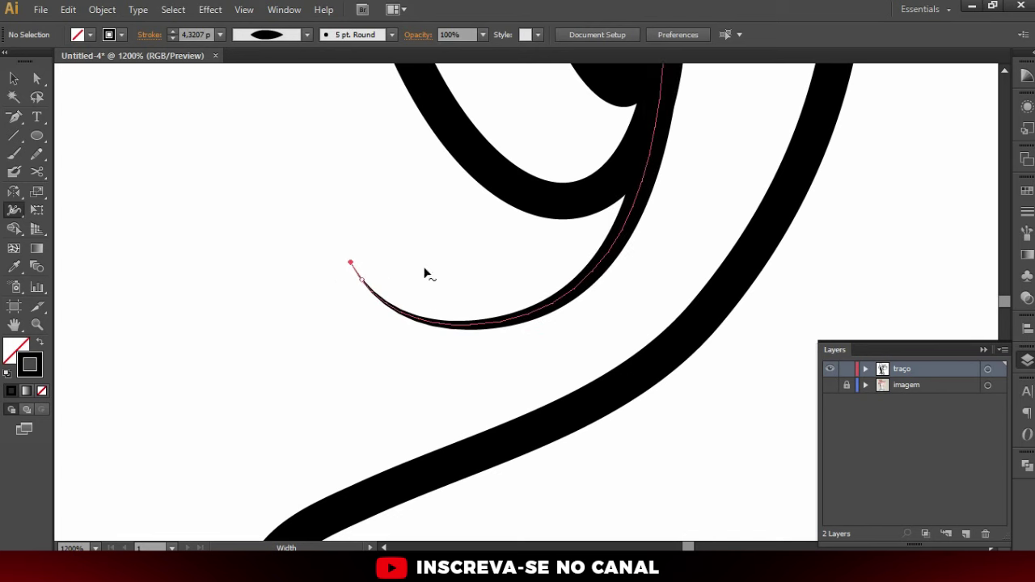
key(ctrl+z)
drag(426, 335, 426, 340)
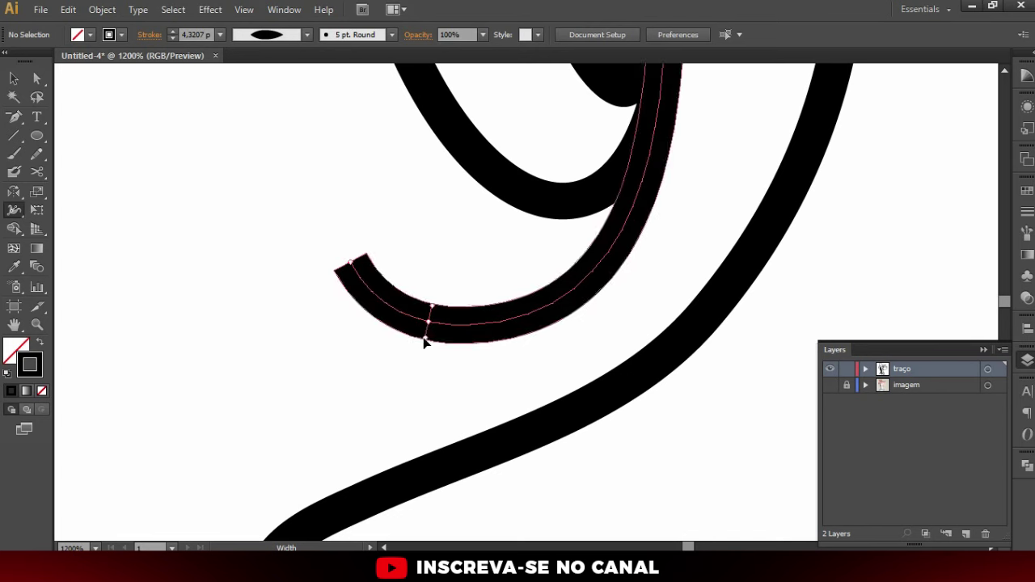
drag(423, 344, 424, 344)
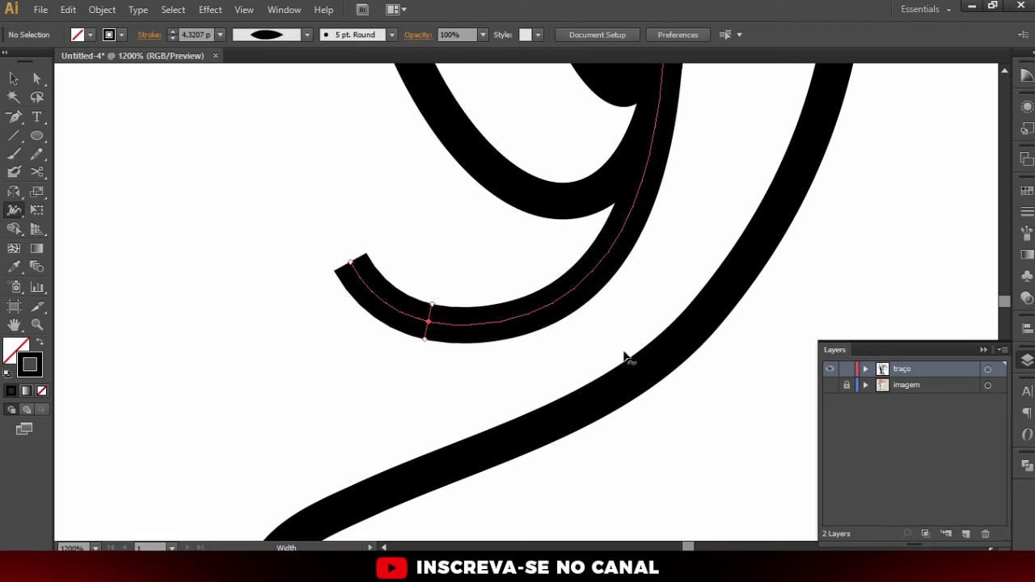
drag(369, 259, 356, 266)
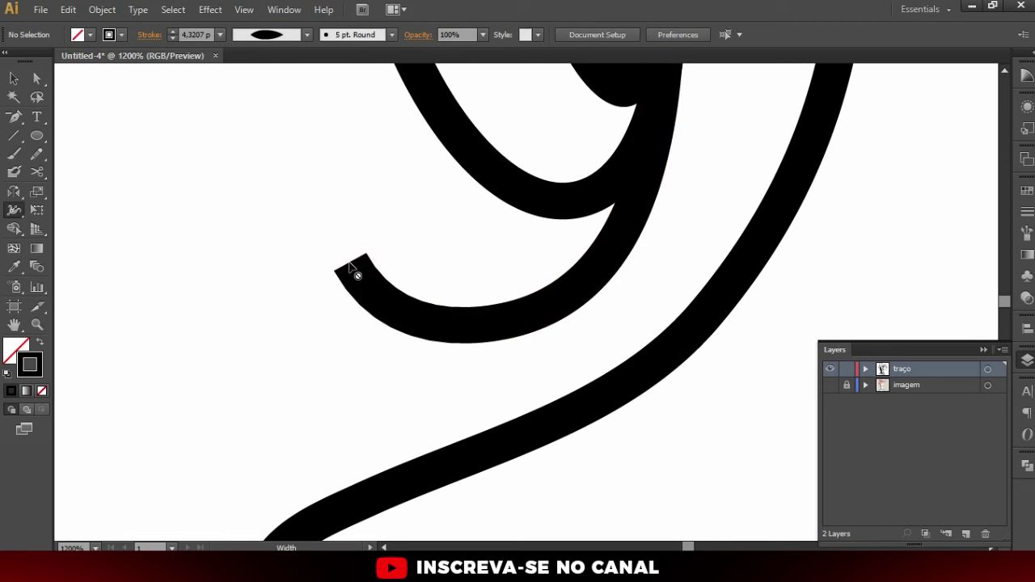
Taper the inner ear stroke so it narrows to a point at the head-top line
key(ctrl+minus)
key(ctrl+minus)
key(ctrl+minus)
key(ctrl+minus)
key(v)
key(ctrl+plus)
key(ctrl+plus)
key(ctrl+plus)
key(ctrl+plus)
key(shift+w)
key(ctrl+plus)
drag(330, 212, 332, 216)
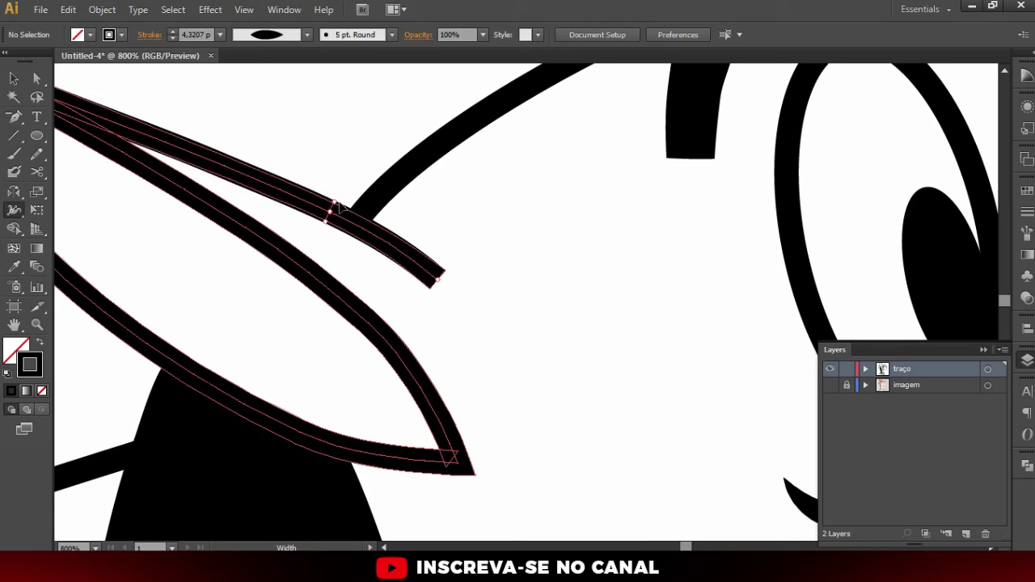
drag(442, 277, 435, 278)
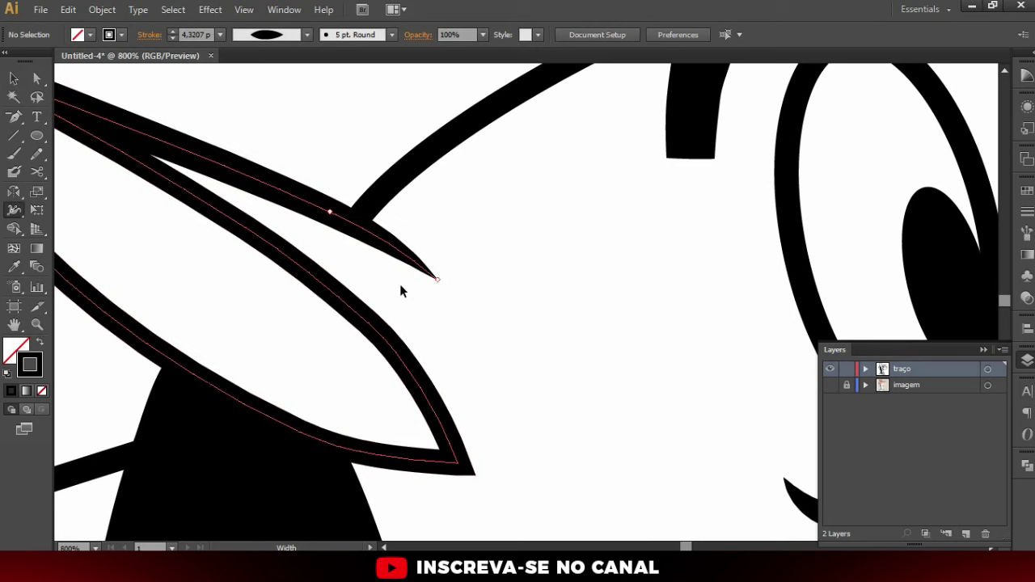
key(ctrl+minus)
key(ctrl+minus)
key(ctrl+minus)
key(ctrl+minus)
key(ctrl+minus)
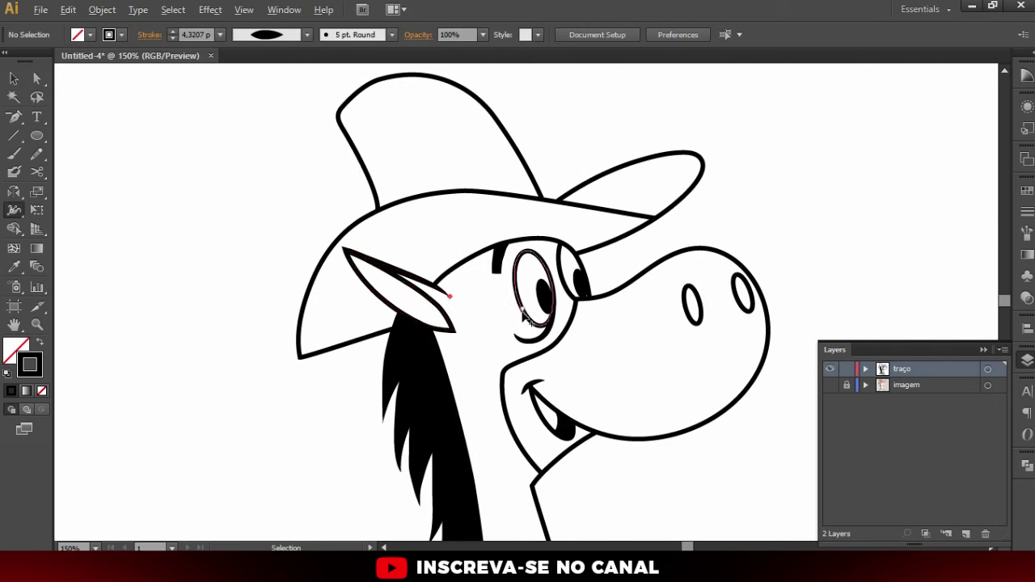
Select all artwork on the traço layer with the whole drawing in view
scroll(576, 391, down, 3)
scroll(608, 268, down, 3)
scroll(612, 386, down, 2)
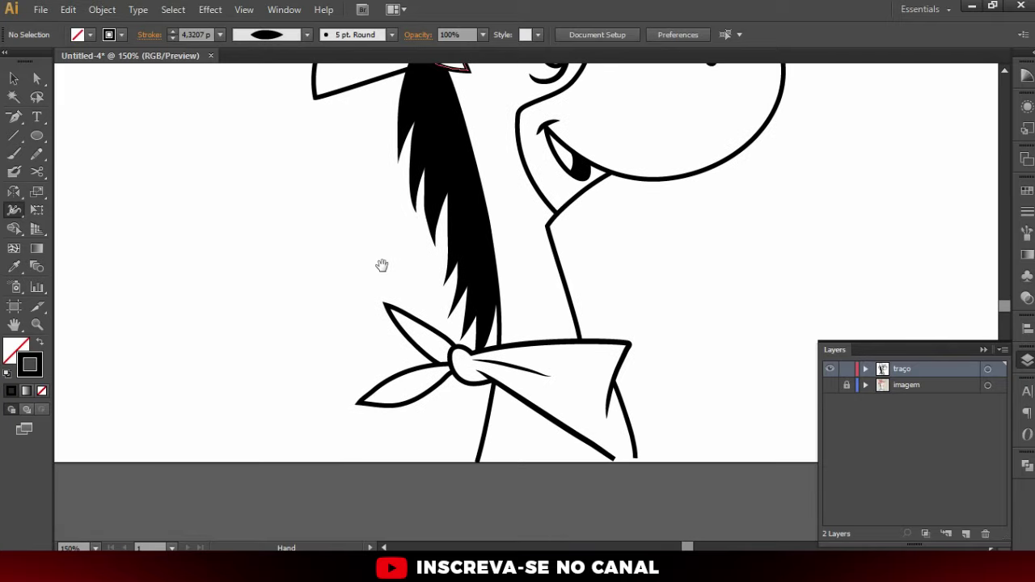
drag(399, 253, 411, 336)
key(ctrl+plus)
key(v)
key(ctrl+0)
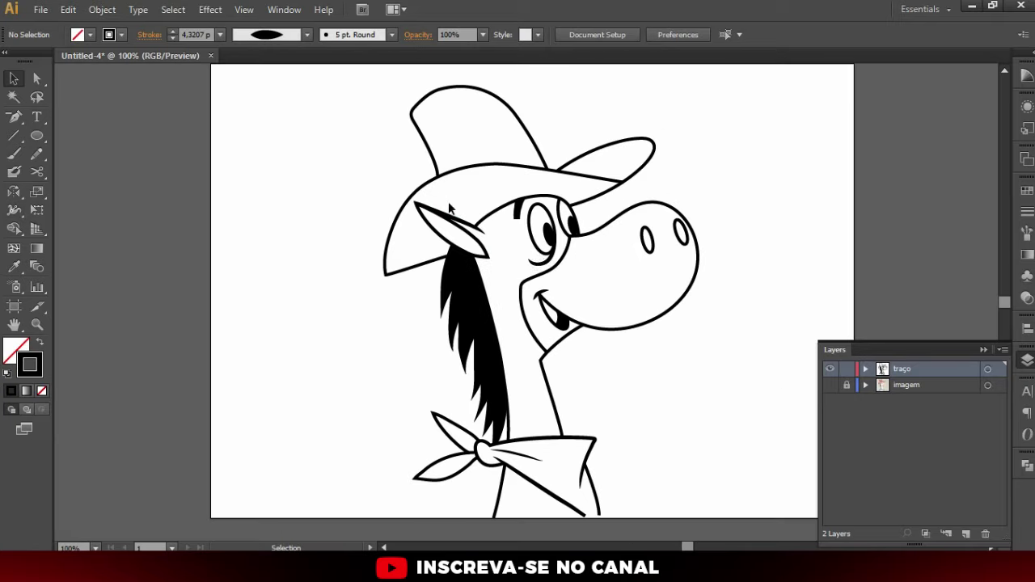
key(ctrl+1)
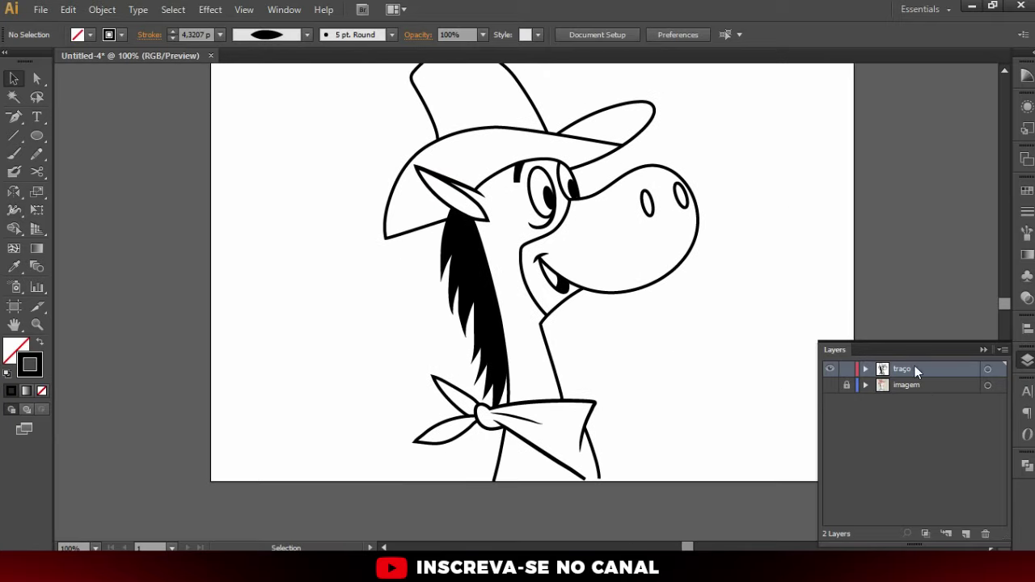
click(990, 371)
key(ctrl+minus)
key(ctrl+plus)
key(ctrl+plus)
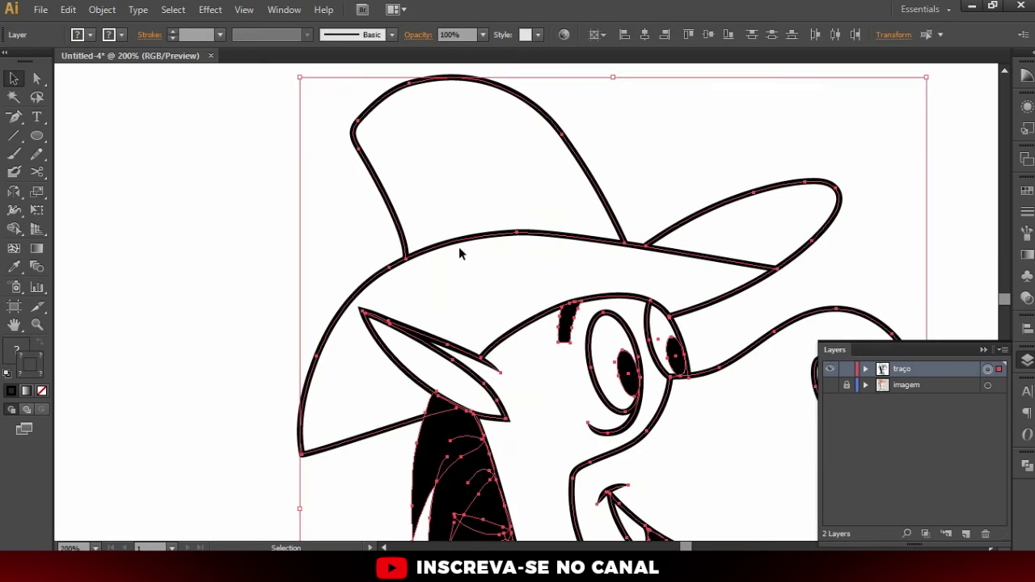
key(ctrl+minus)
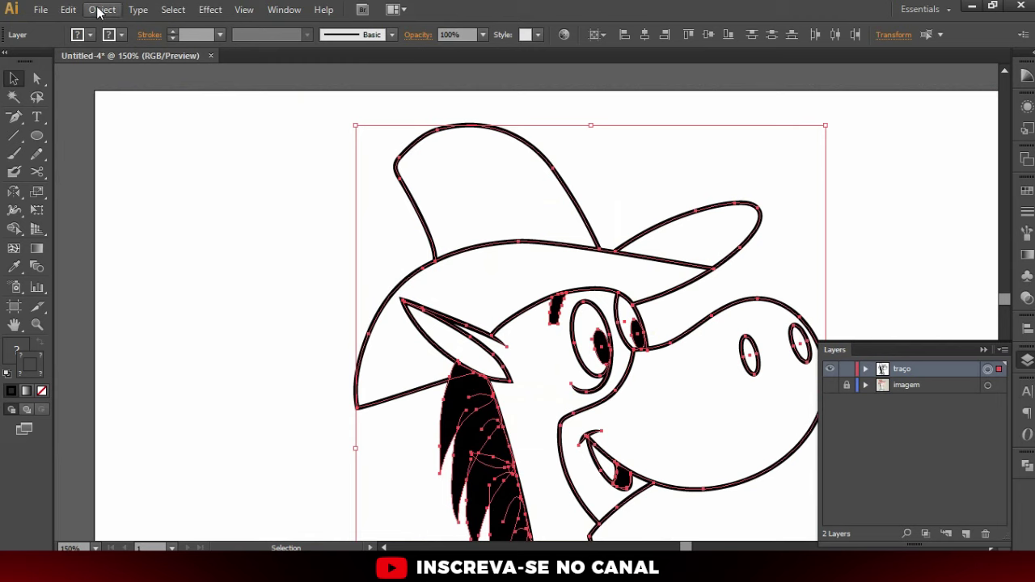
Convert the selected strokes into filled shapes with Object > Path > Outline Stroke
click(102, 10)
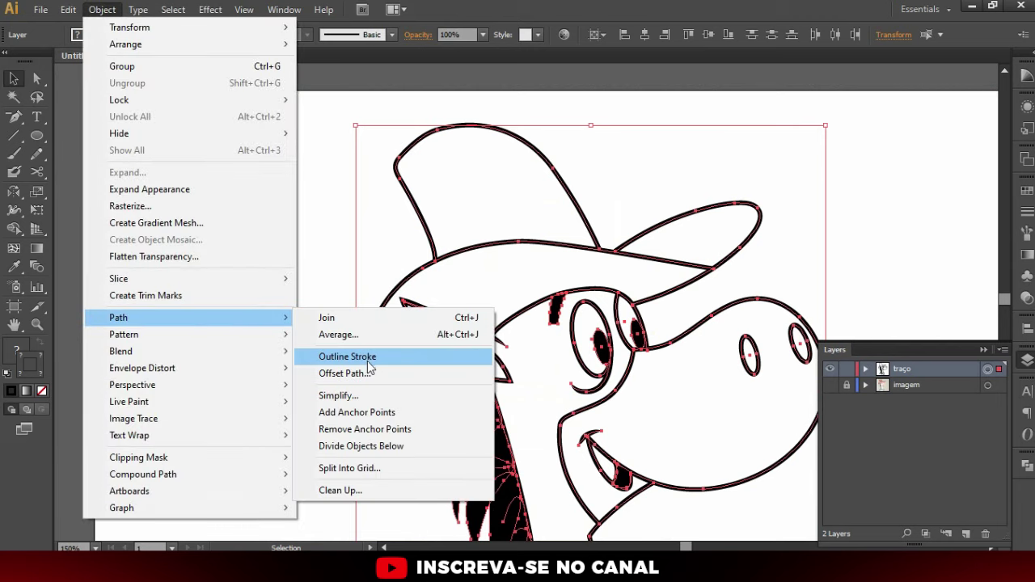
mouse_move(118, 318)
click(367, 359)
scroll(356, 278, down, 3)
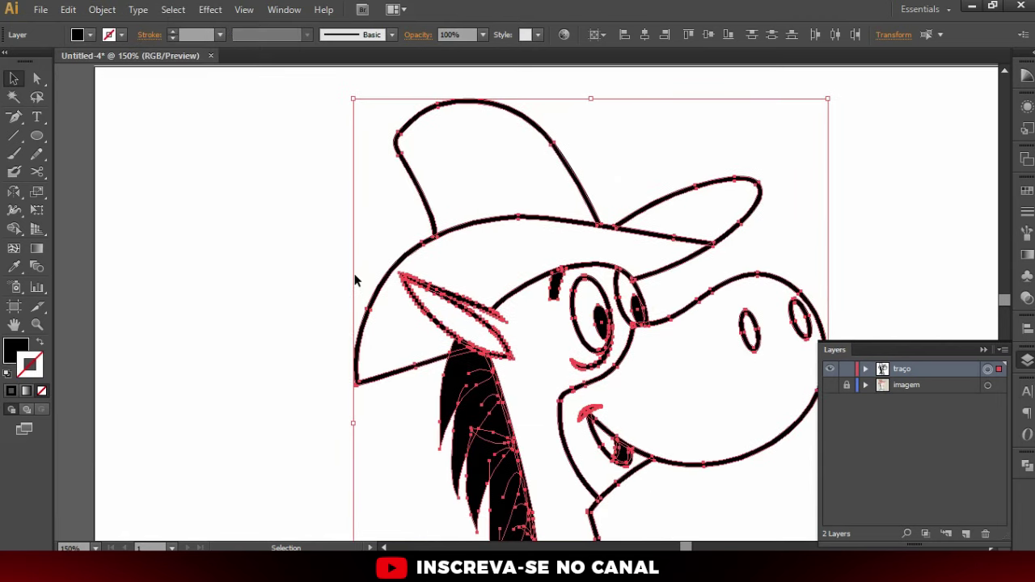
key(a)
key(v)
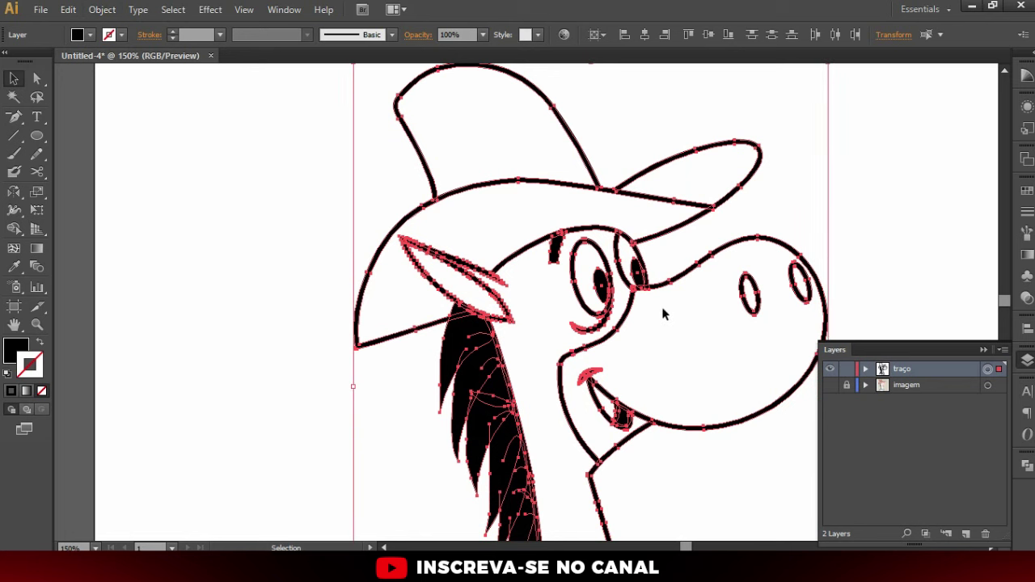
Inspect the outlined bandana, then deselect all artwork
drag(684, 240, 566, 132)
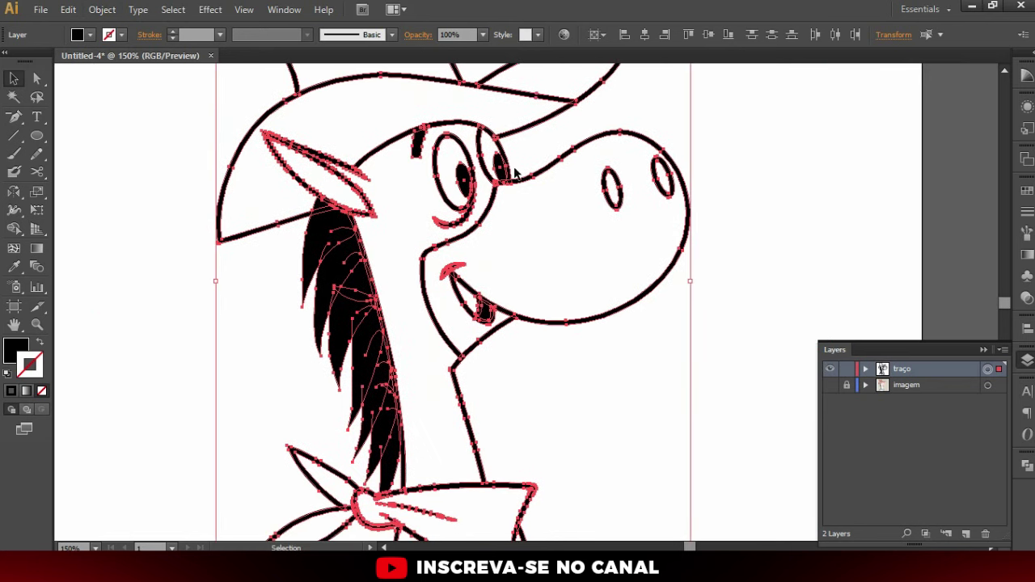
scroll(516, 174, up, 3)
scroll(532, 305, down, 2)
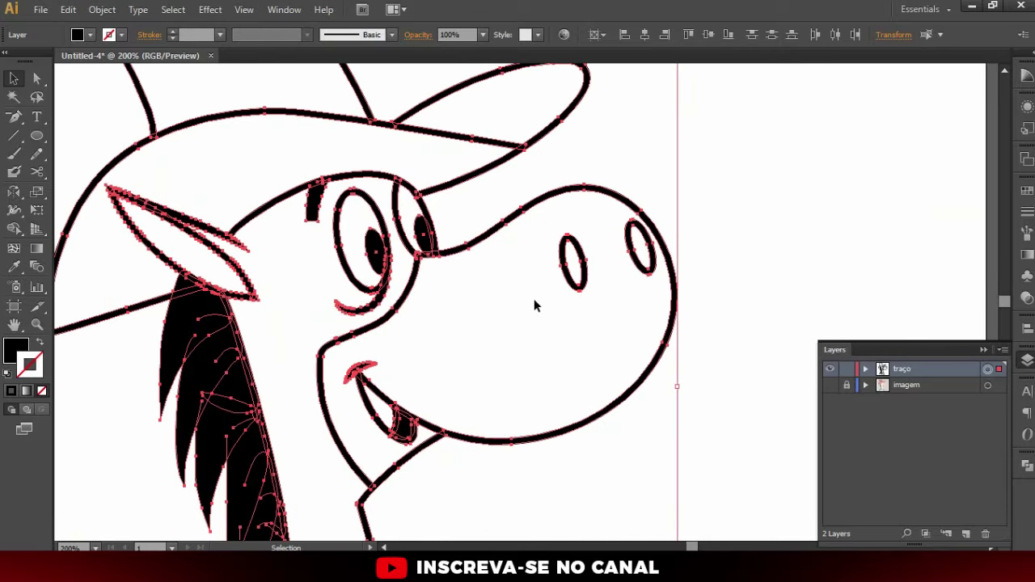
scroll(534, 305, down, 2)
scroll(548, 303, down, 2)
scroll(548, 303, down, 2)
scroll(496, 430, up, 5)
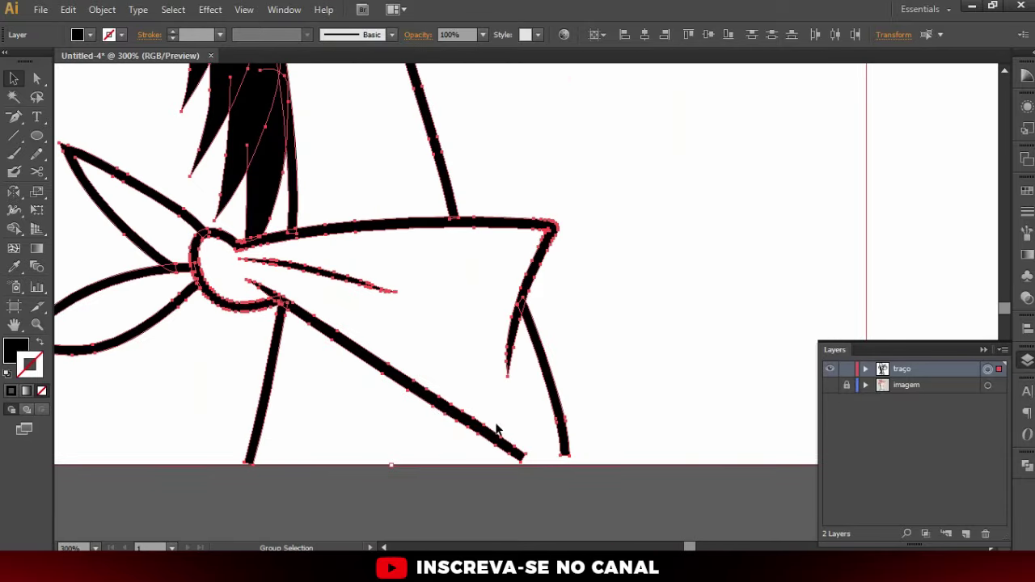
scroll(345, 439, down, 1)
scroll(358, 432, down, 1)
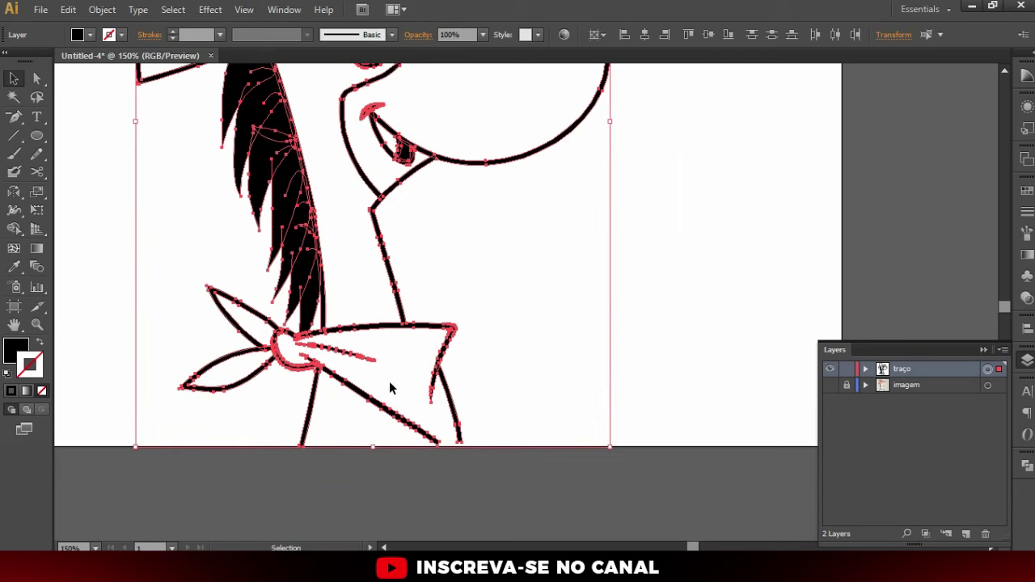
scroll(439, 291, up, 3)
click(538, 427)
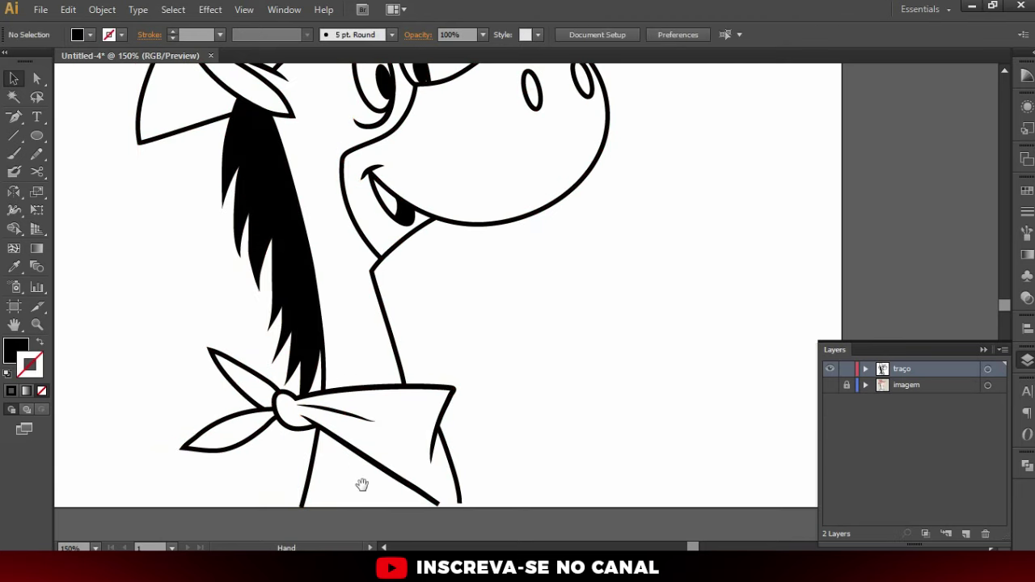
Extend the bandana's left lower edge with a horizontal line to the right edge
drag(362, 485, 361, 453)
scroll(304, 482, up, 1)
scroll(300, 494, up, 2)
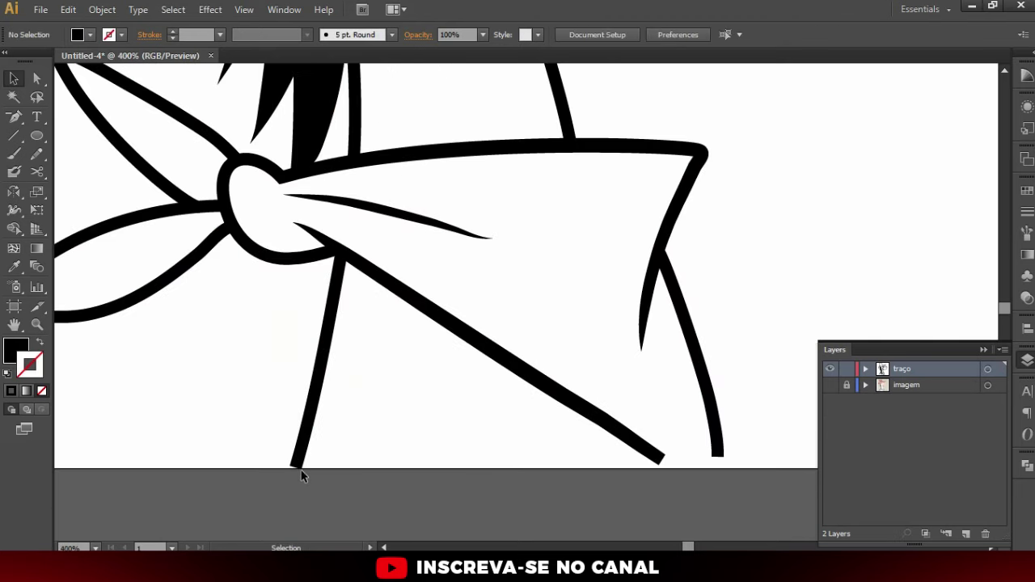
key(p)
key(a)
click(295, 469)
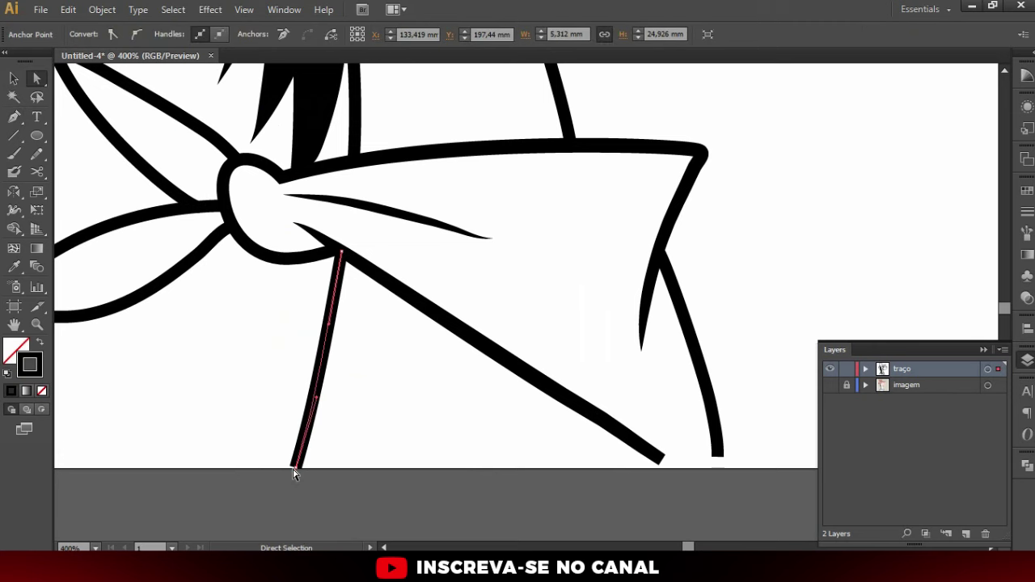
key(p)
click(295, 469)
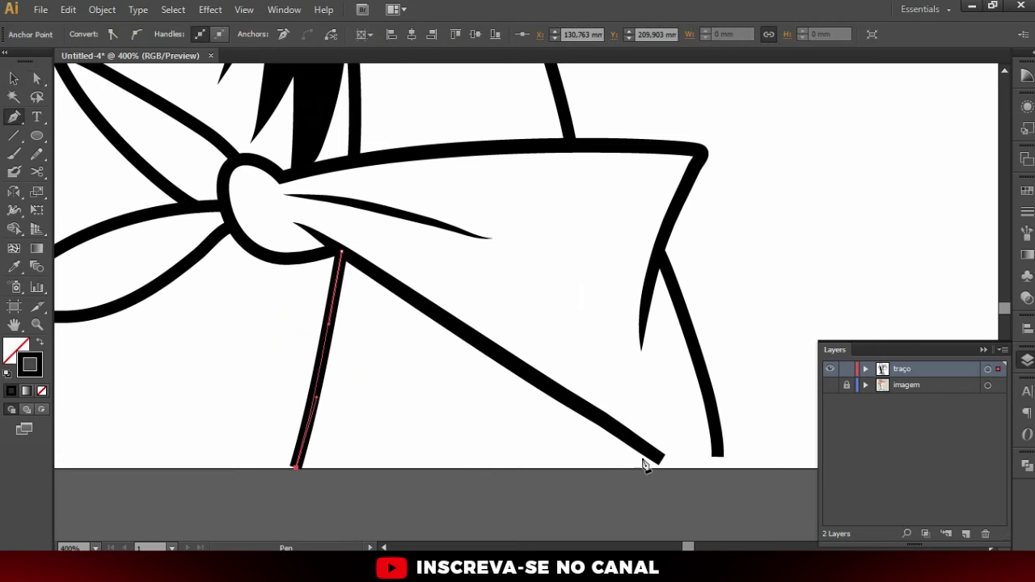
shift+click(720, 474)
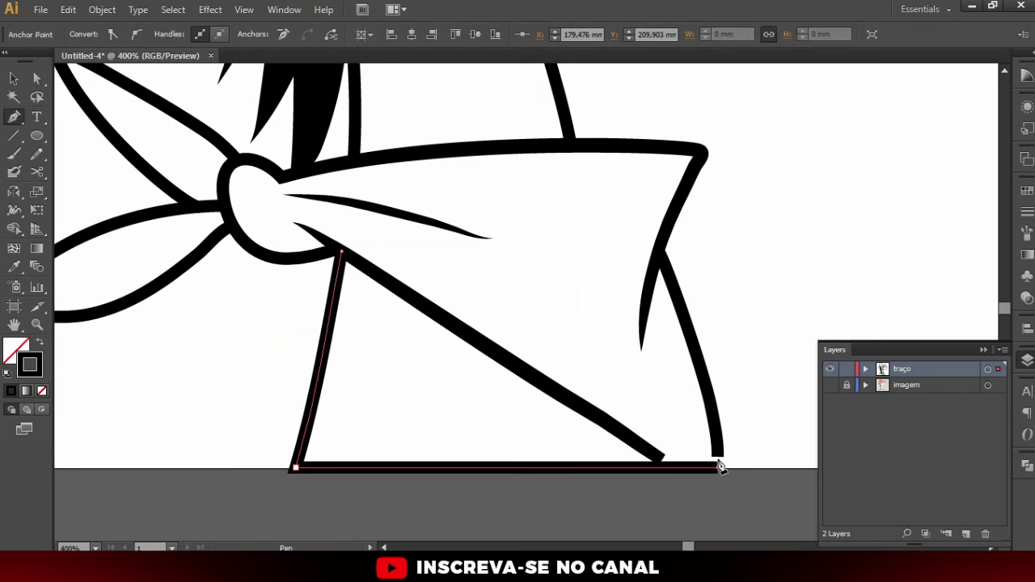
Adjust the bandana's diagonal fold line to end on the new line, then deselect
key(a)
click(659, 461)
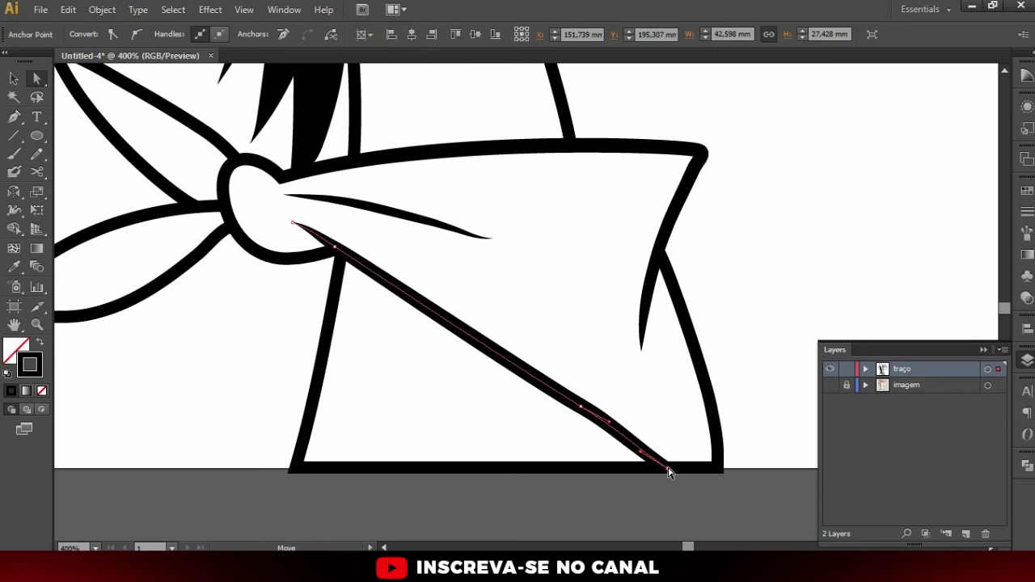
key(v)
click(448, 485)
scroll(448, 485, down, 1)
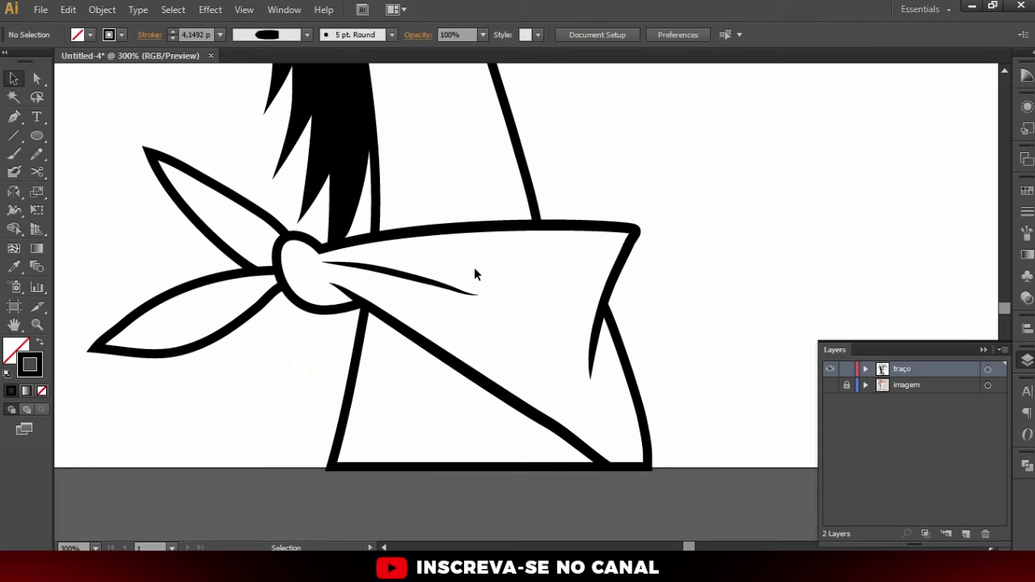
scroll(475, 275, down, 2)
Draw a black-filled, no-stroke Pencil patch over the white gap at the right eye
drag(503, 235, 499, 370)
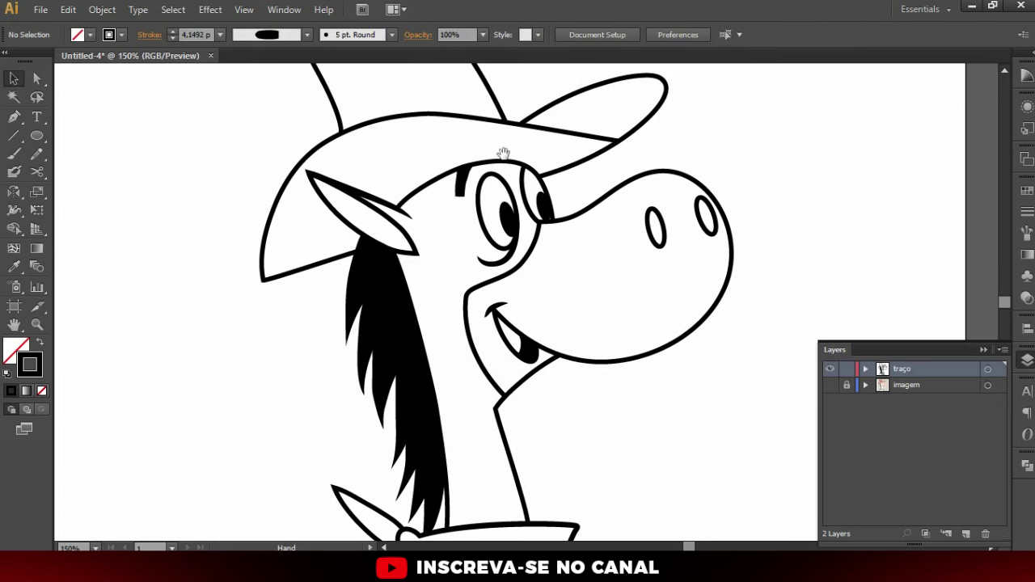
drag(503, 152, 493, 225)
scroll(556, 246, up, 5)
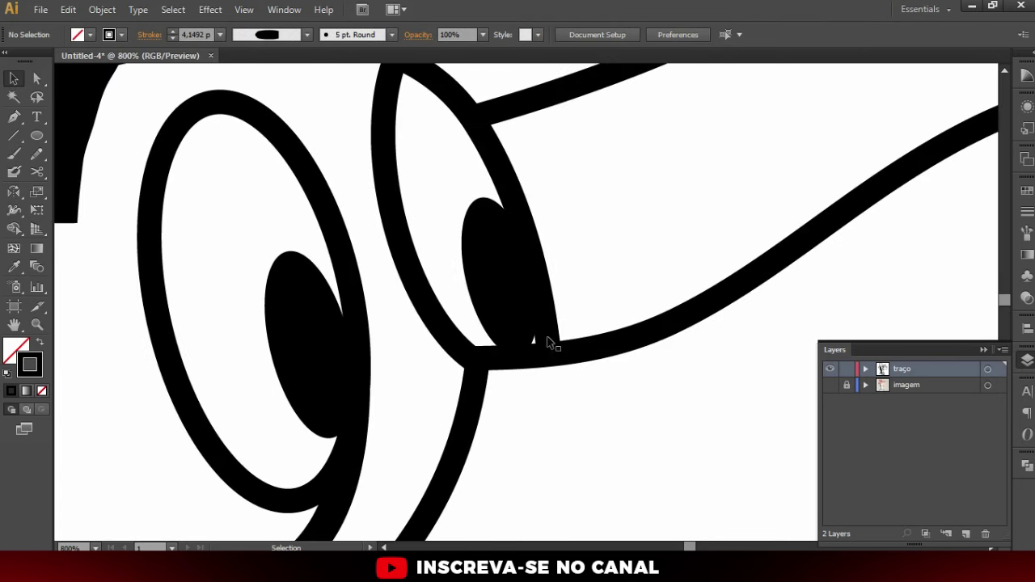
scroll(548, 342, up, 1)
key(n)
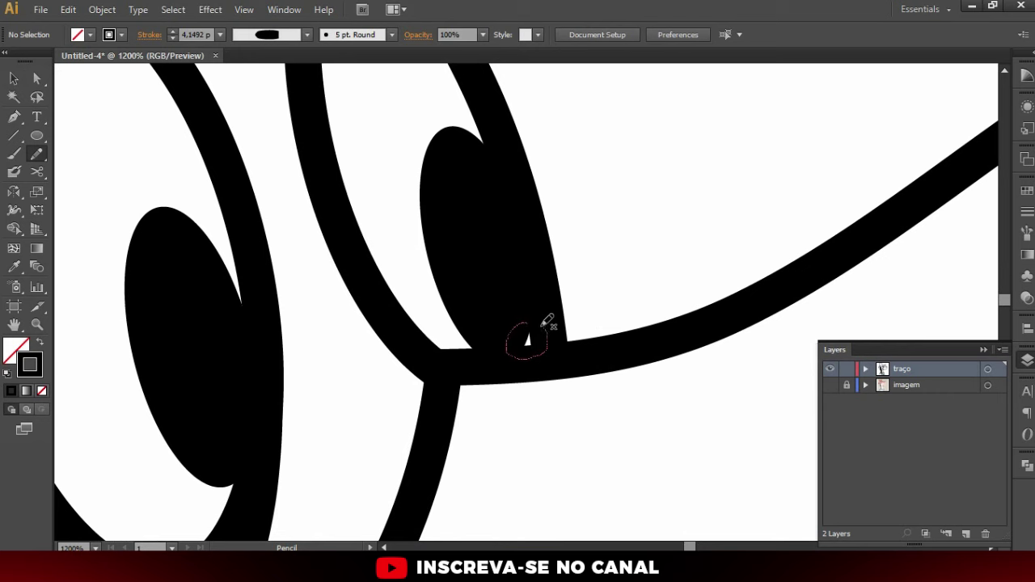
click(38, 346)
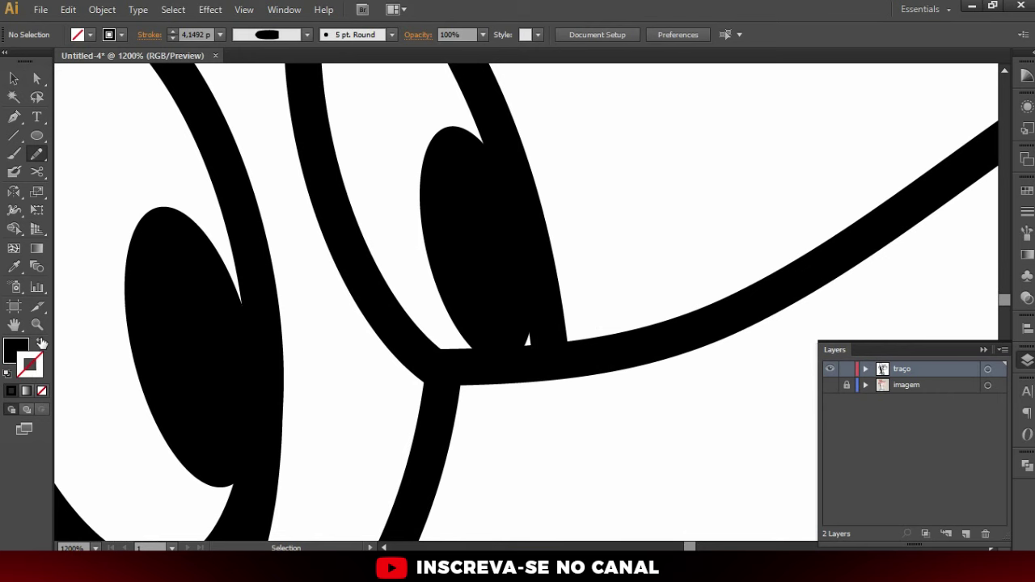
key(ctrl+minus)
key(ctrl+minus)
key(ctrl+minus)
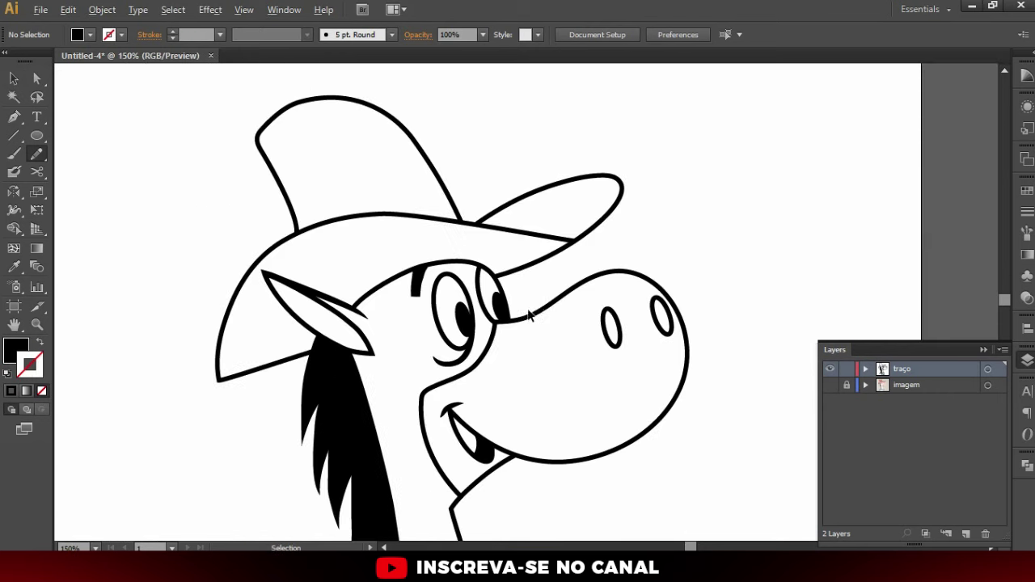
key(v)
key(ctrl+1)
scroll(482, 299, down, 3)
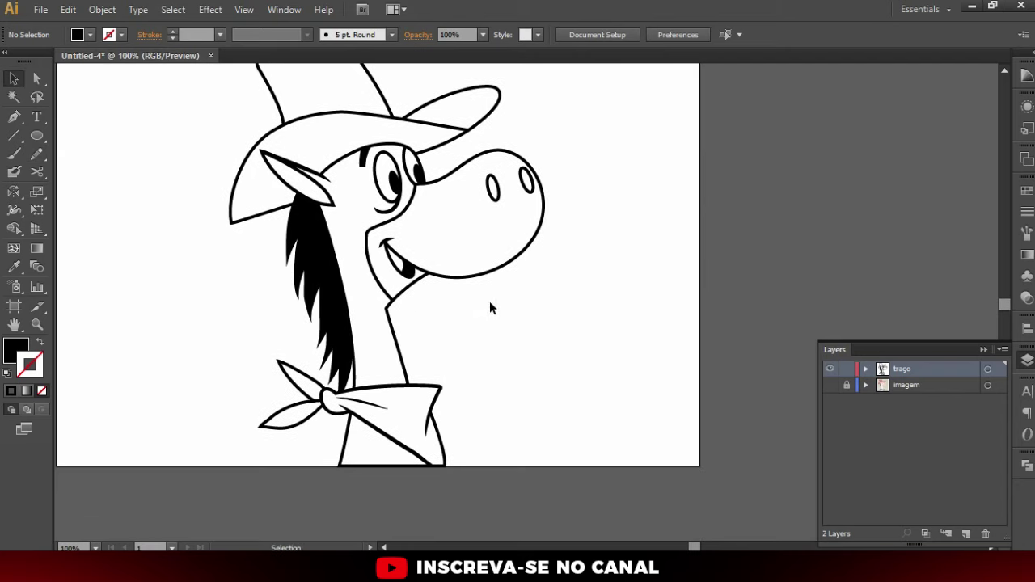
scroll(660, 466, down, 1)
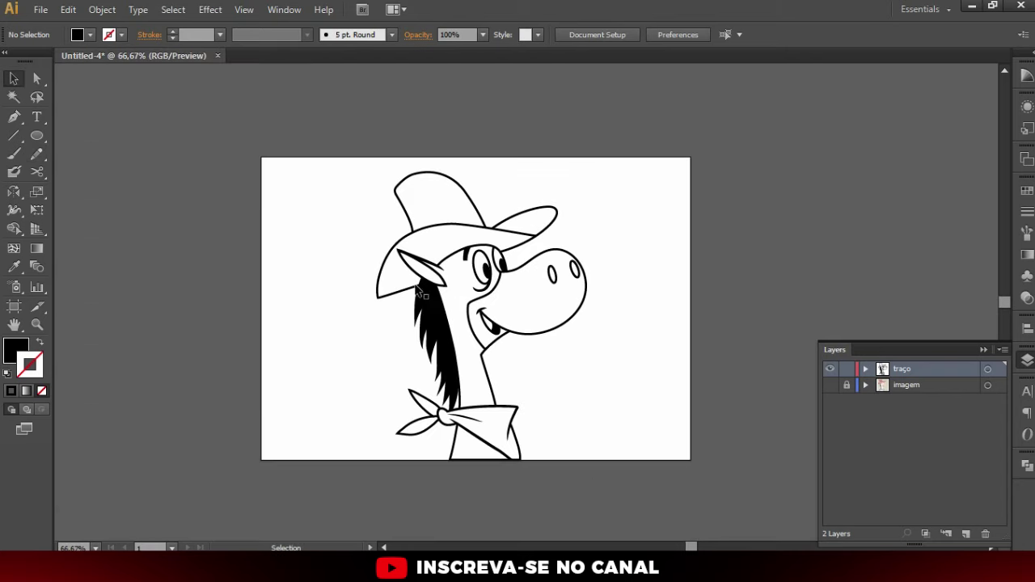
Select all the line art and apply Outline Stroke to every path
key(ctrl+a)
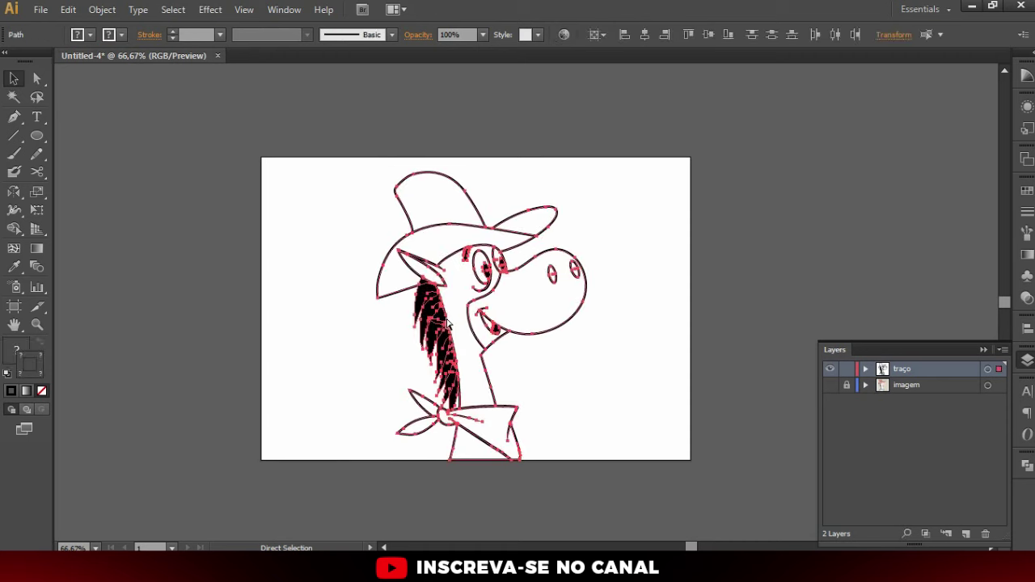
click(102, 10)
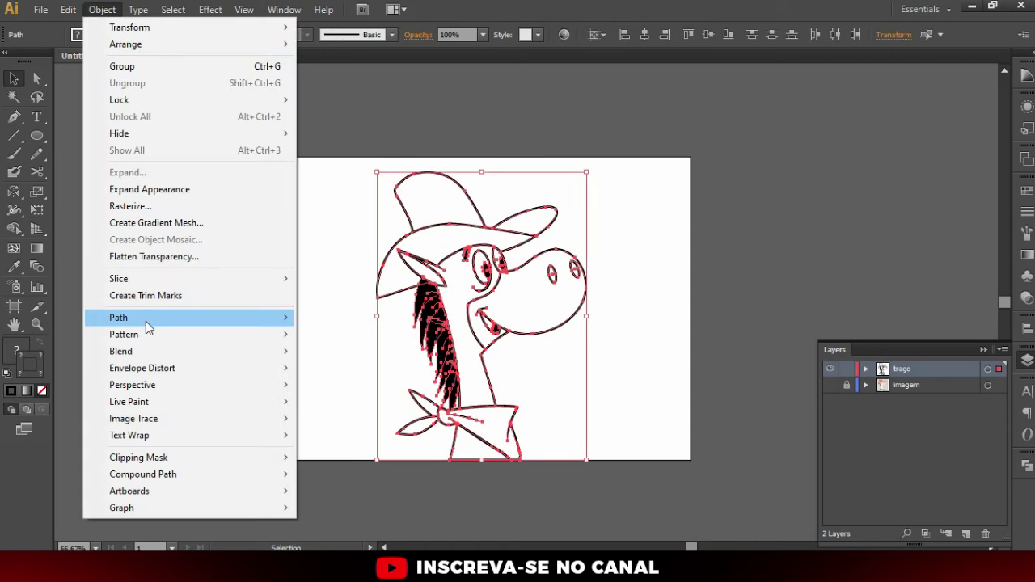
mouse_move(118, 317)
click(373, 363)
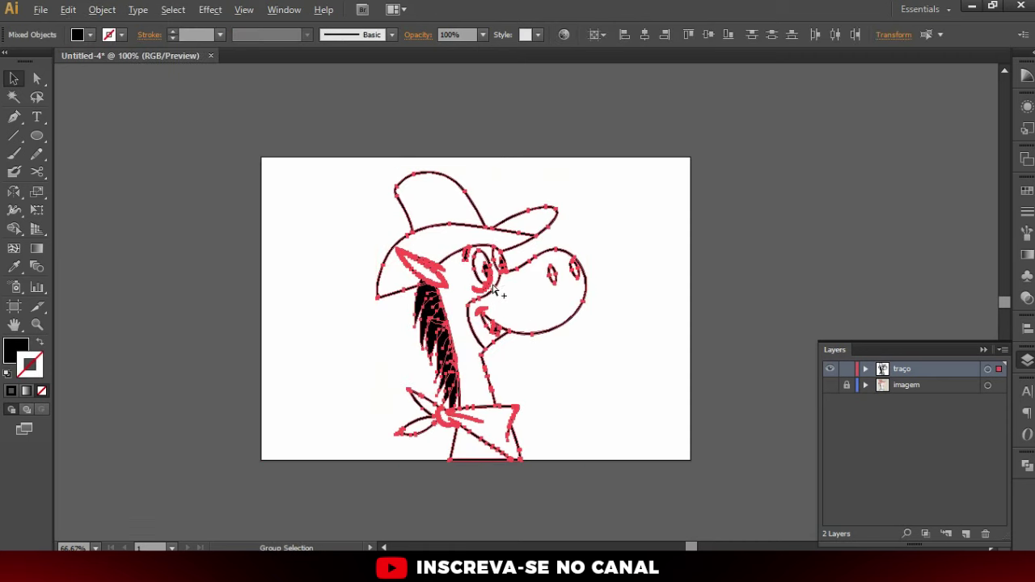
scroll(498, 284, up, 1)
scroll(453, 331, up, 1)
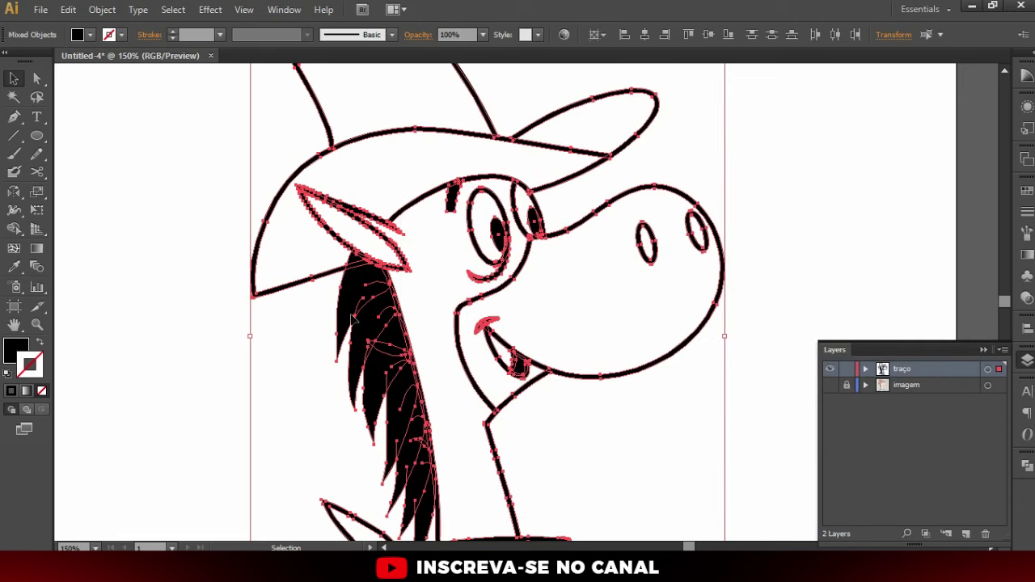
Unite the overlapping hair strands into one solid black shape using Pathfinder
click(1026, 466)
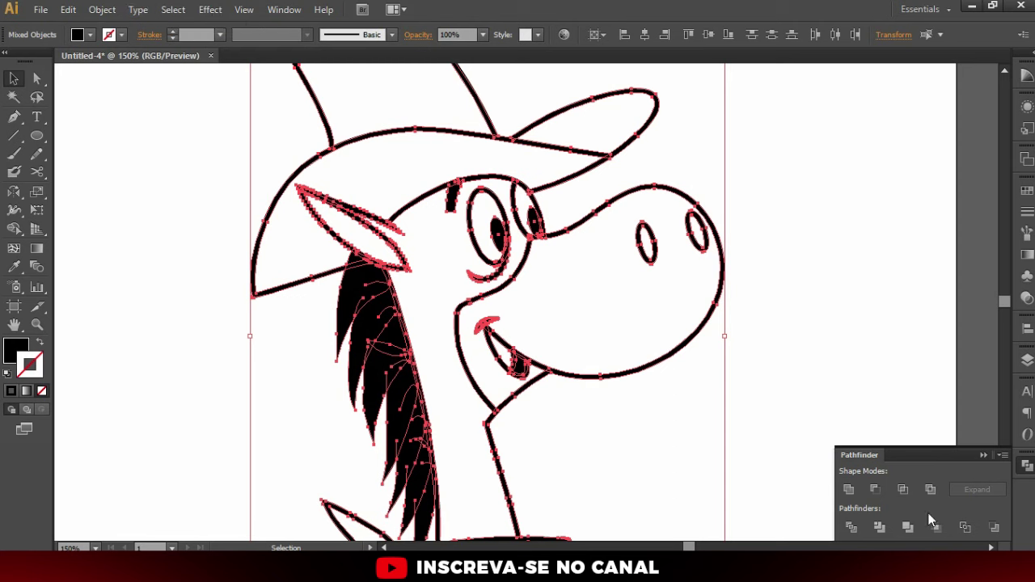
click(285, 9)
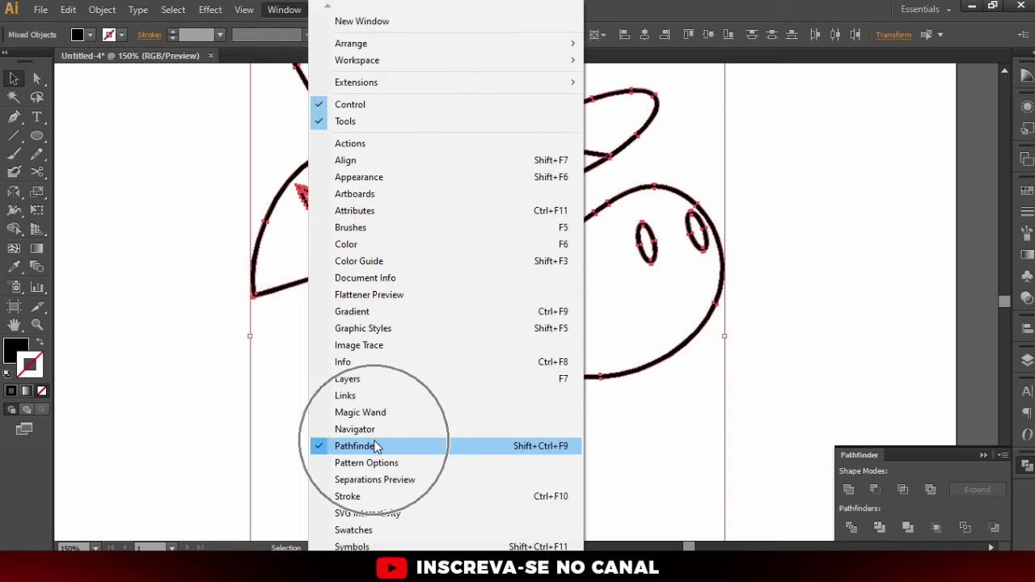
click(930, 462)
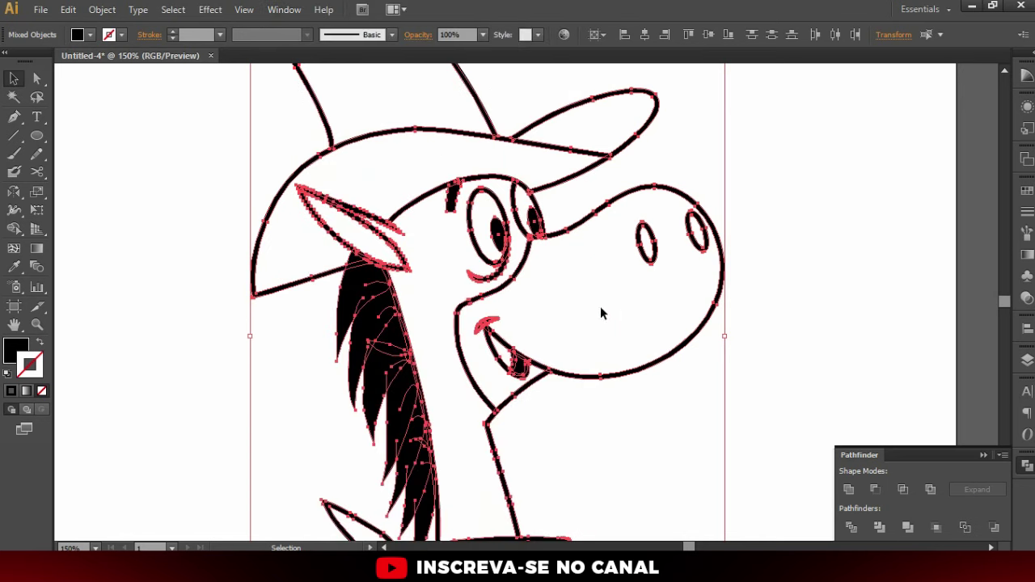
scroll(457, 265, down, 1)
key(ctrl+minus)
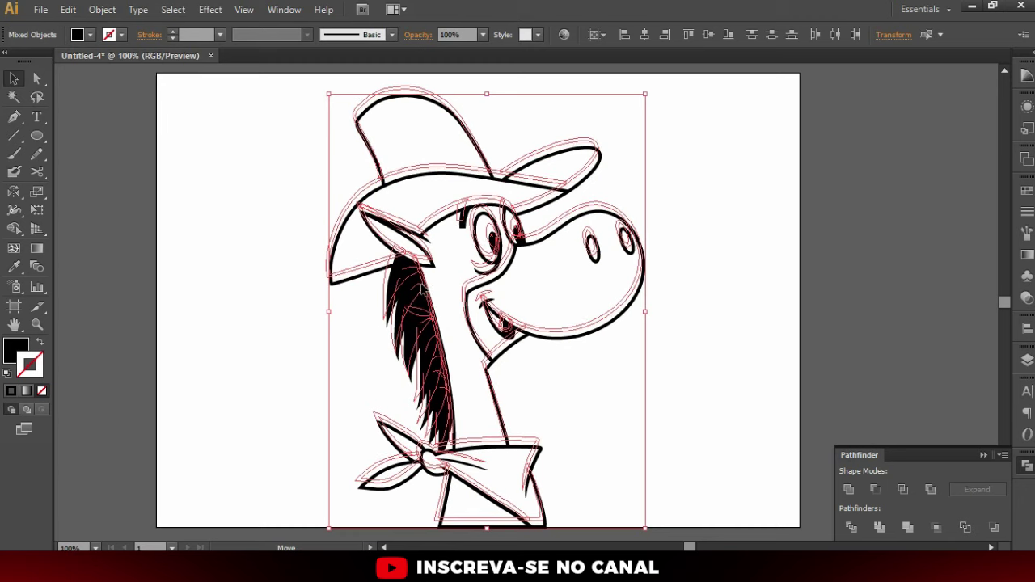
drag(495, 372, 491, 364)
key(ctrl+plus)
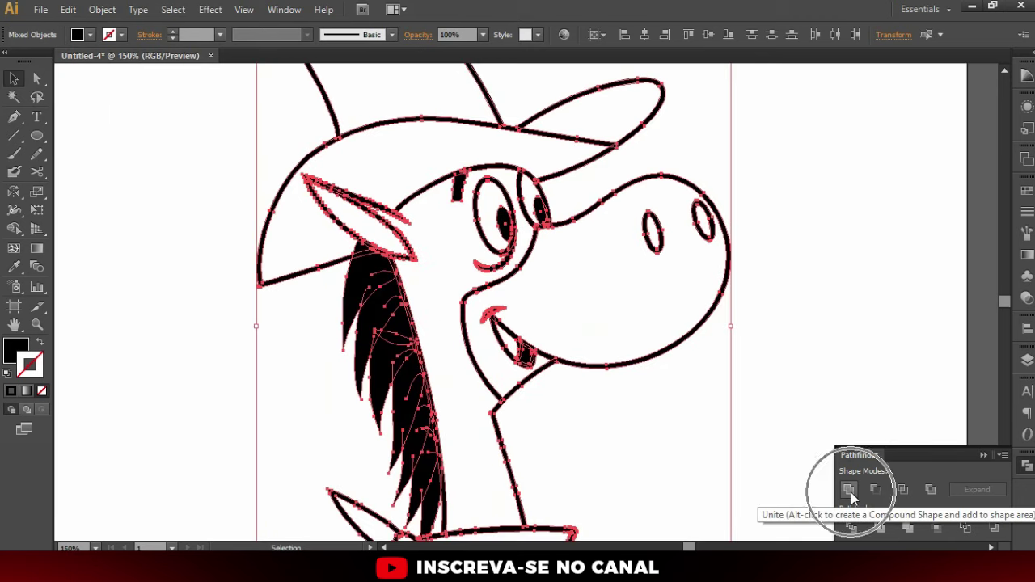
click(849, 490)
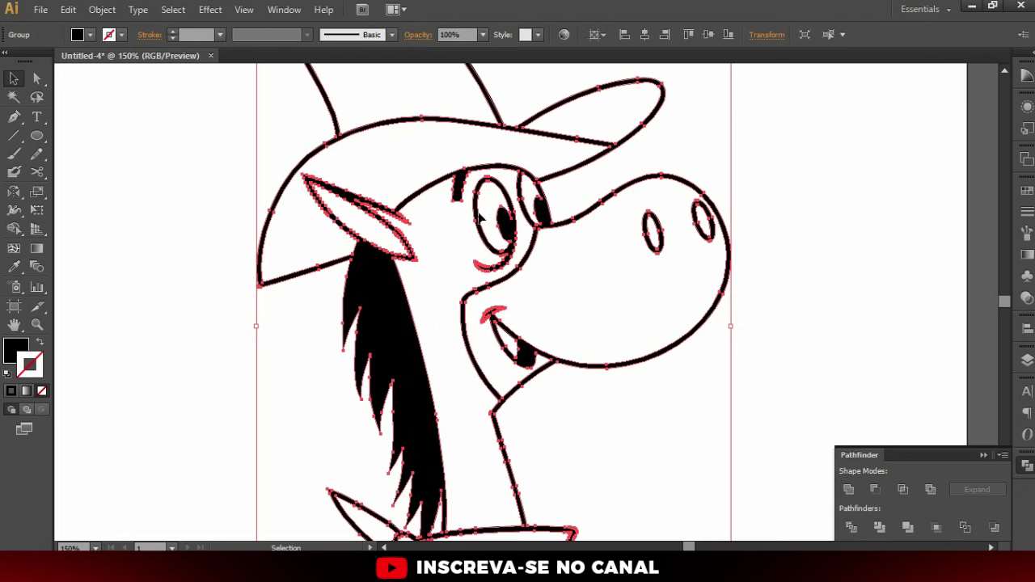
key(ctrl+minus)
click(308, 403)
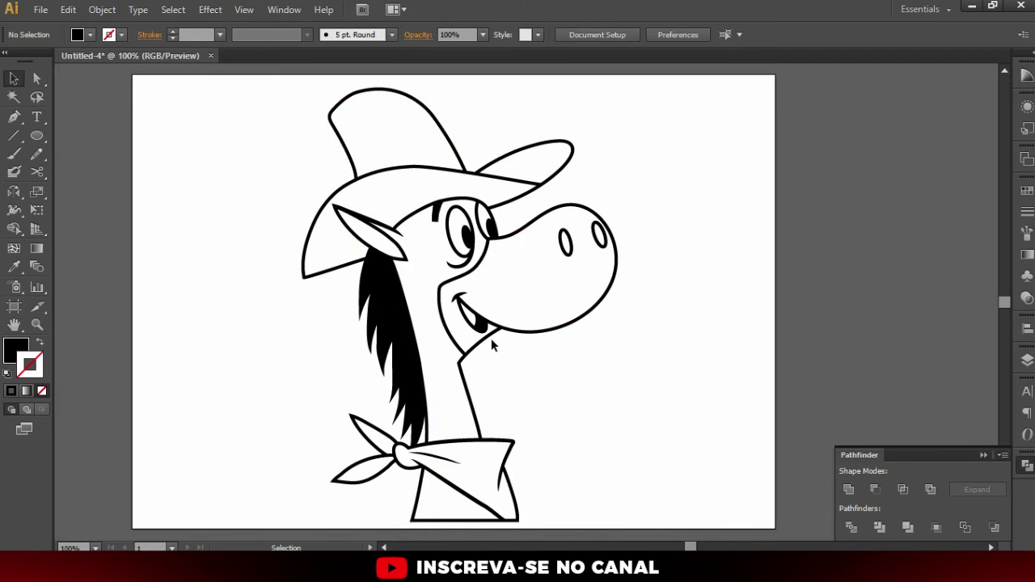
Ungroup the artwork to inspect a hair piece, then regroup everything and deselect
key(ctrl+a)
key(ctrl+plus)
key(ctrl+plus)
key(ctrl+plus)
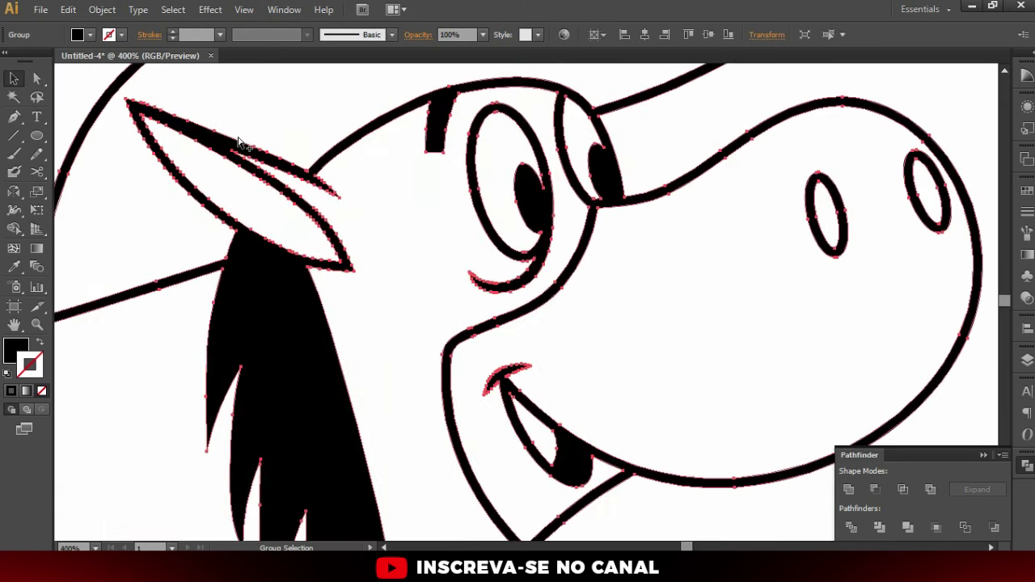
key(ctrl+shift+g)
key(a)
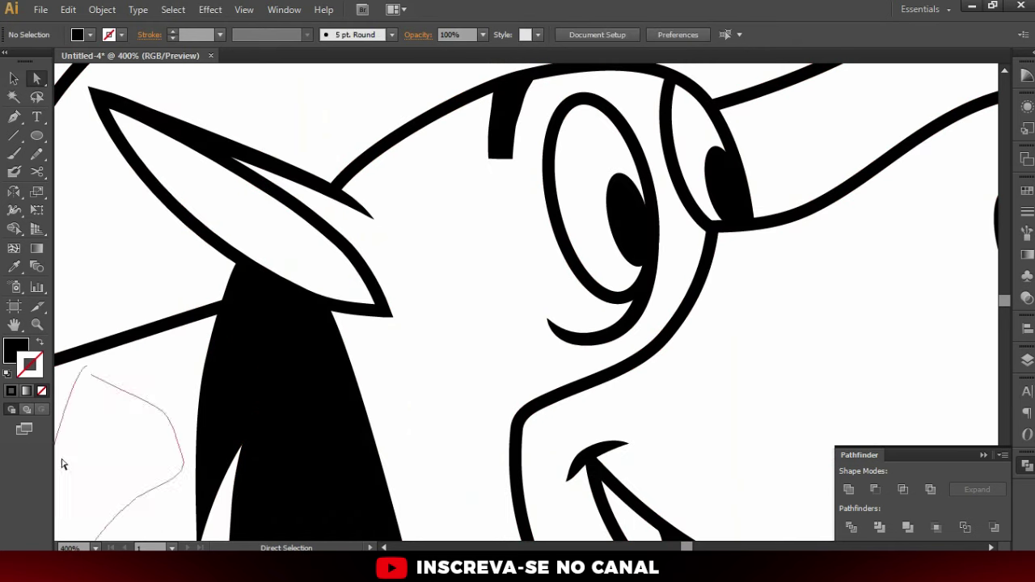
drag(219, 405, 83, 450)
key(ctrl+z)
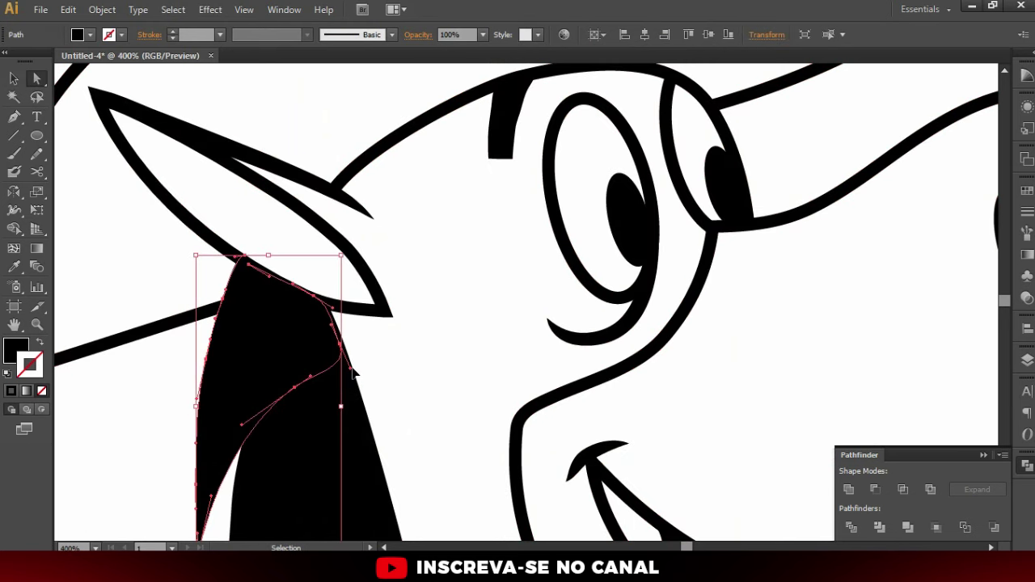
key(ctrl+z)
key(ctrl+g)
key(ctrl+minus)
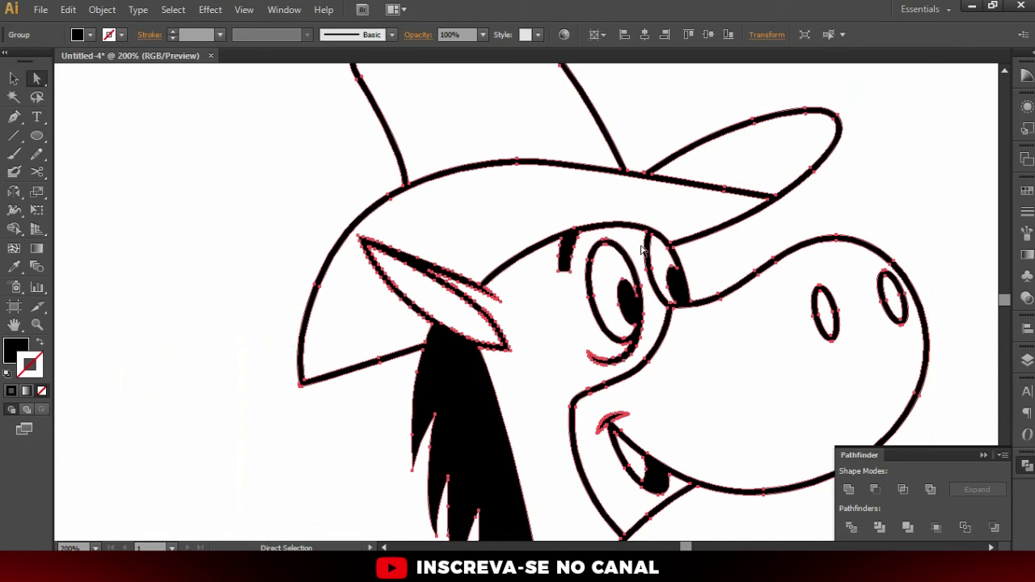
key(v)
click(342, 324)
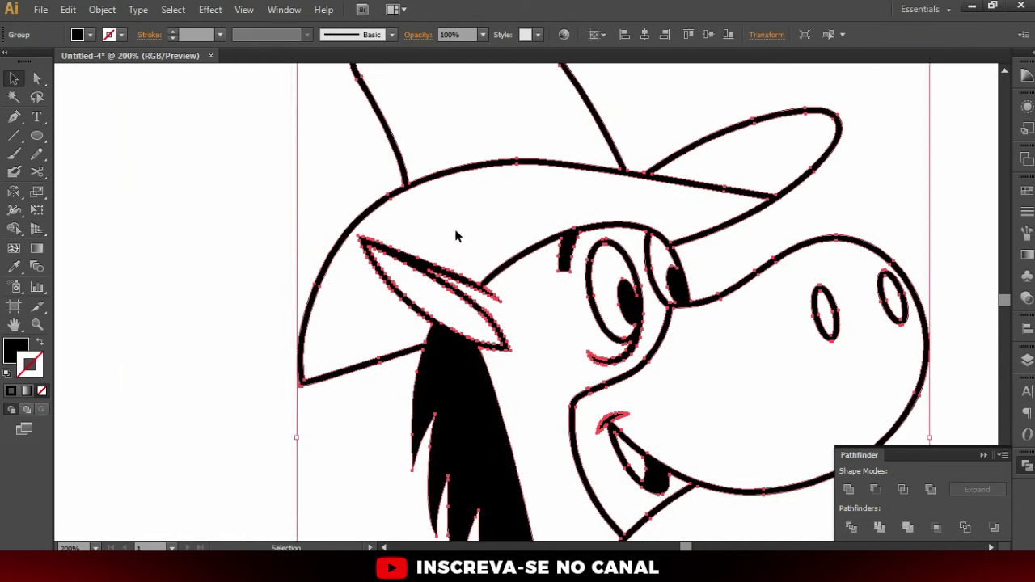
key(ctrl+minus)
key(ctrl+minus)
click(706, 260)
Show the hidden imagem reference layer and move the picture right of the drawing
click(1027, 361)
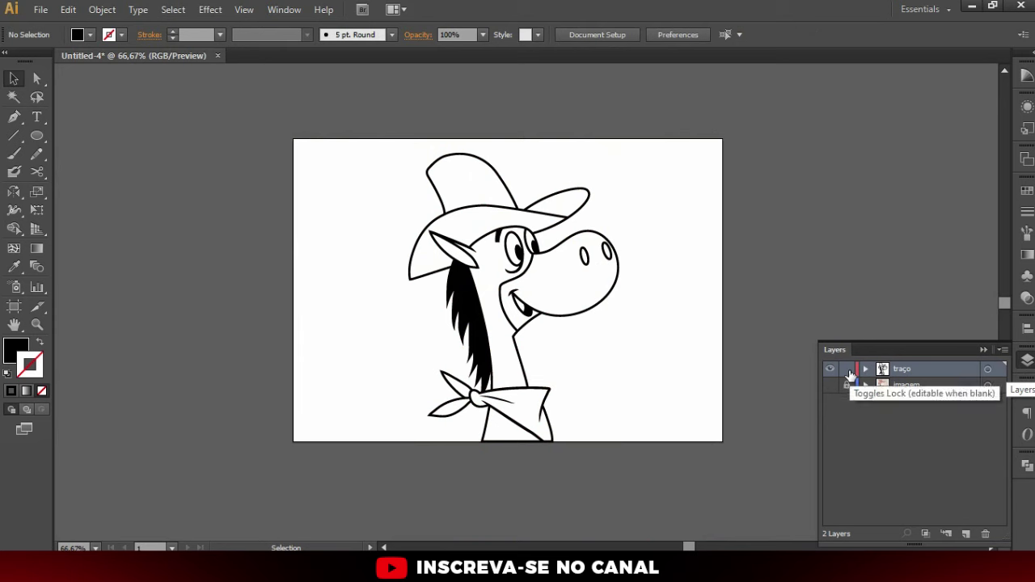
key(ctrl+1)
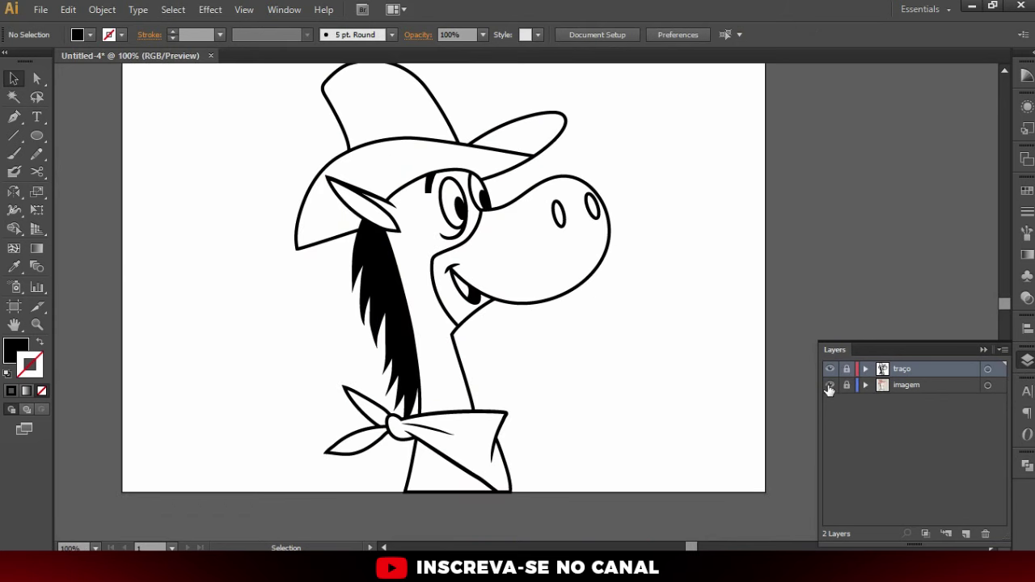
click(829, 386)
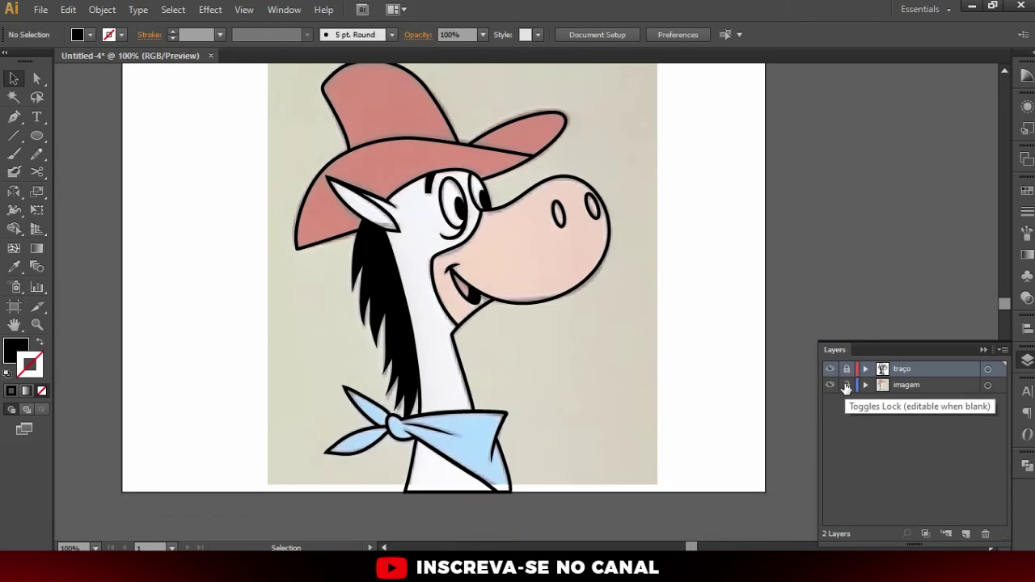
key(ctrl+minus)
drag(486, 349, 711, 348)
Set the reference image's opacity to 100% and lock the imagem layer
click(535, 35)
click(557, 221)
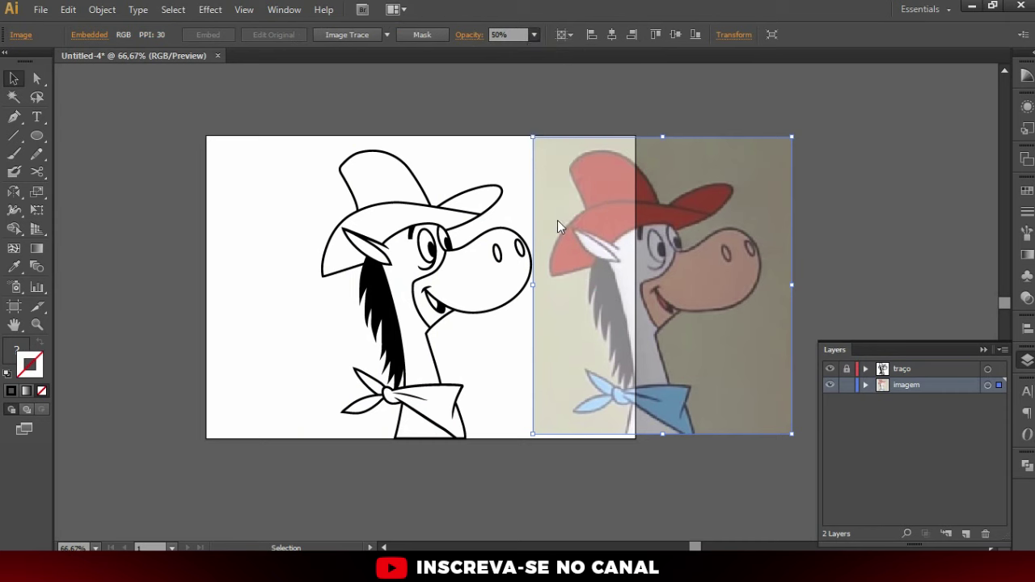
click(847, 385)
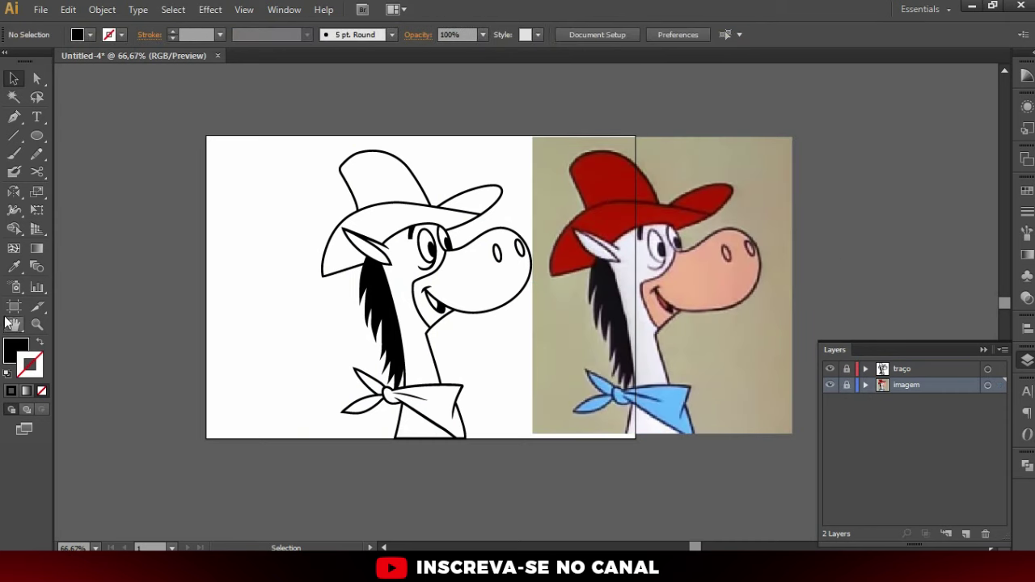
Widen the artboard to span both drawing and reference, then nudge the image right
key(shift+o)
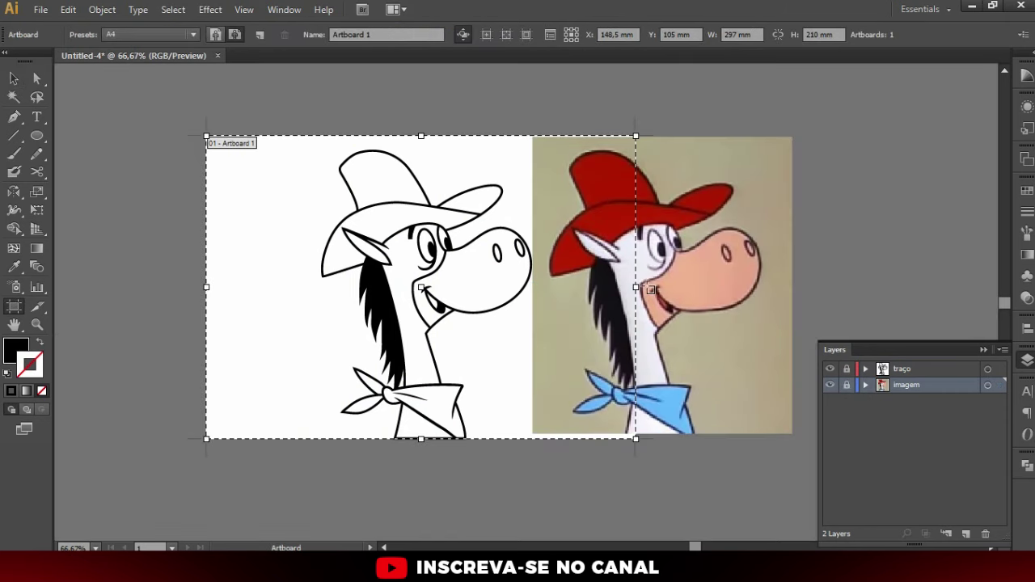
drag(635, 286, 802, 286)
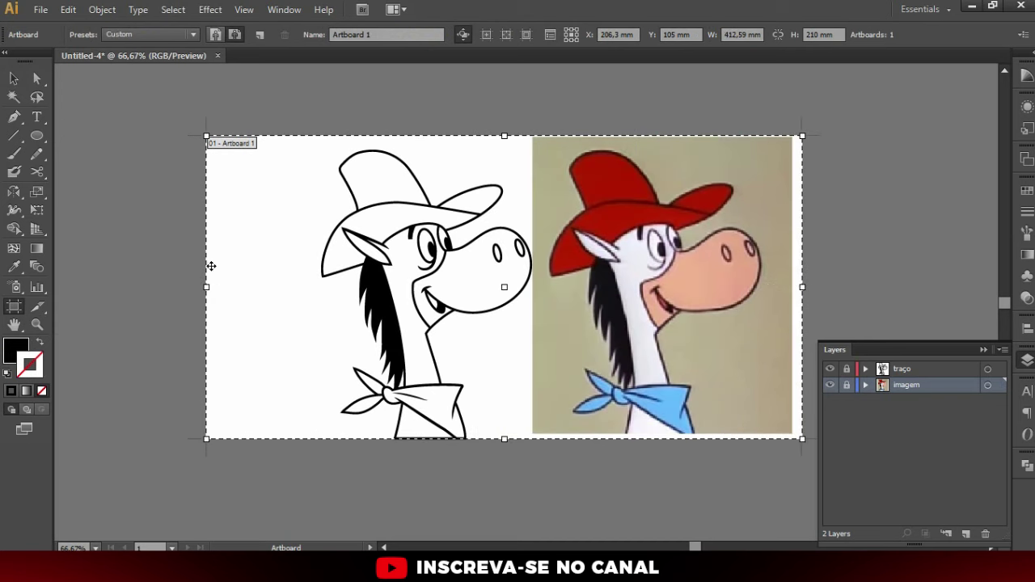
drag(208, 287, 292, 287)
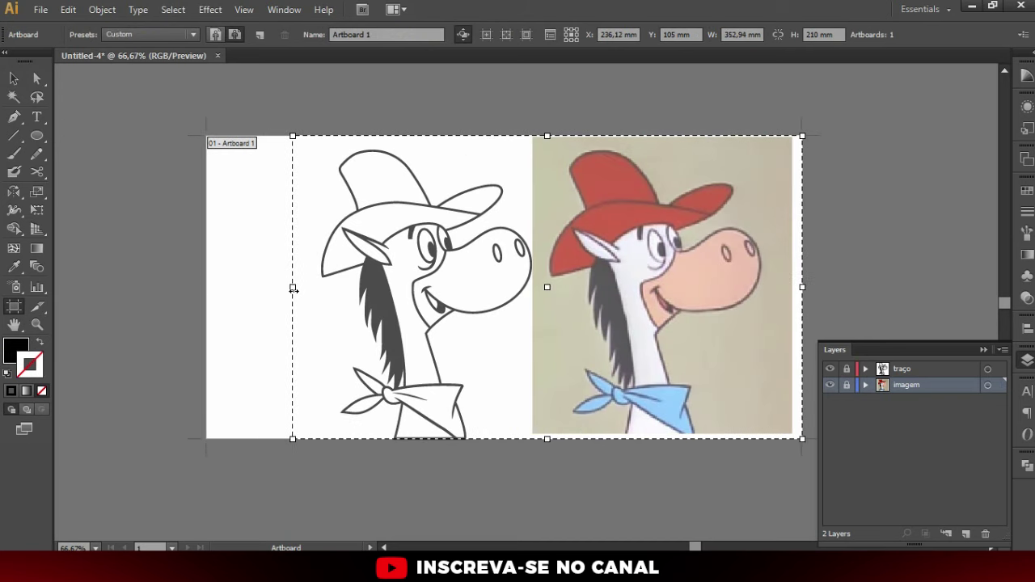
key(Escape)
key(ctrl+1)
click(846, 385)
drag(753, 339, 759, 340)
click(846, 386)
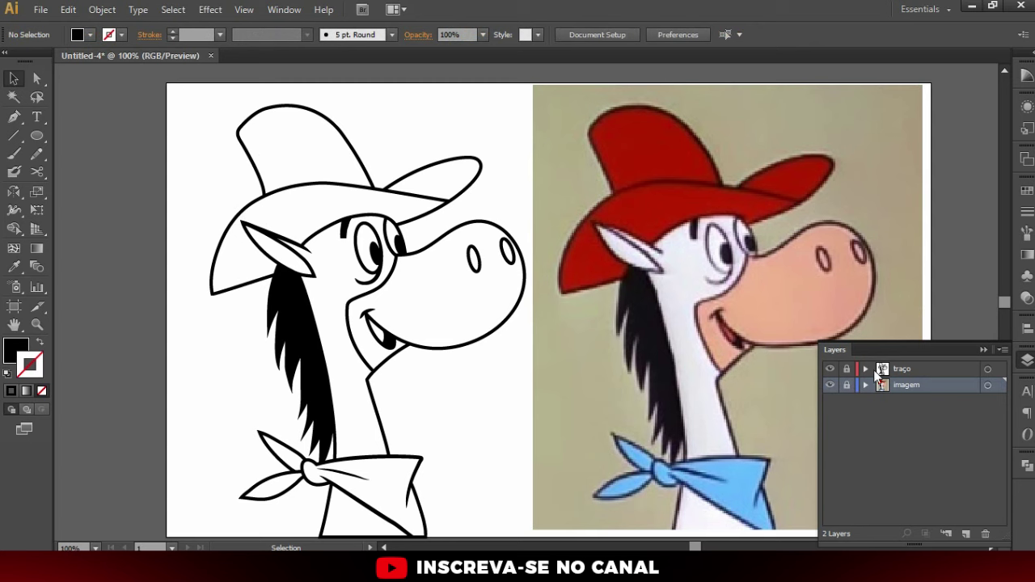
Unlock the traço layer and draw a large square on it, left of the line drawing
click(846, 369)
drag(37, 136, 72, 134)
click(72, 134)
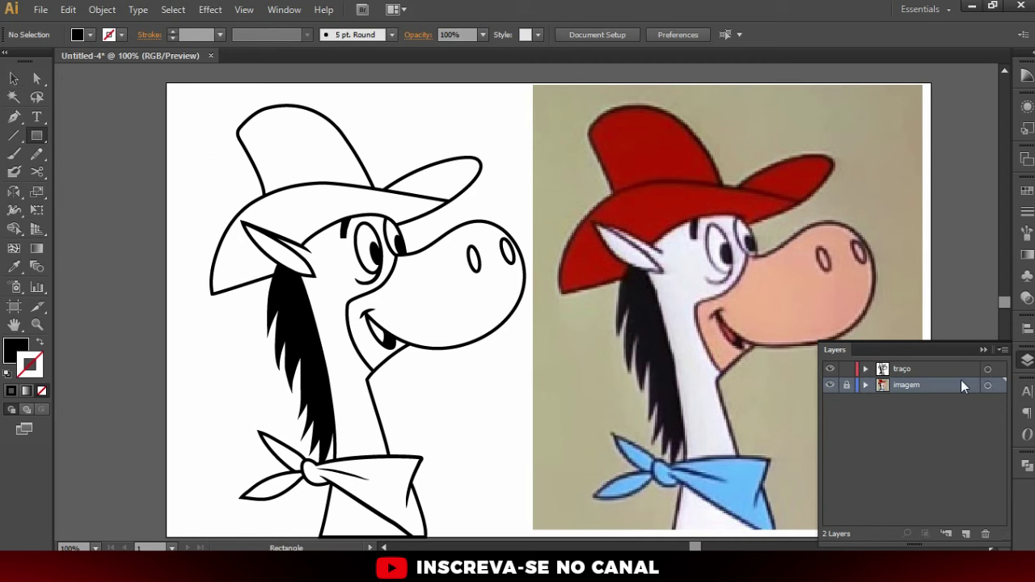
click(903, 369)
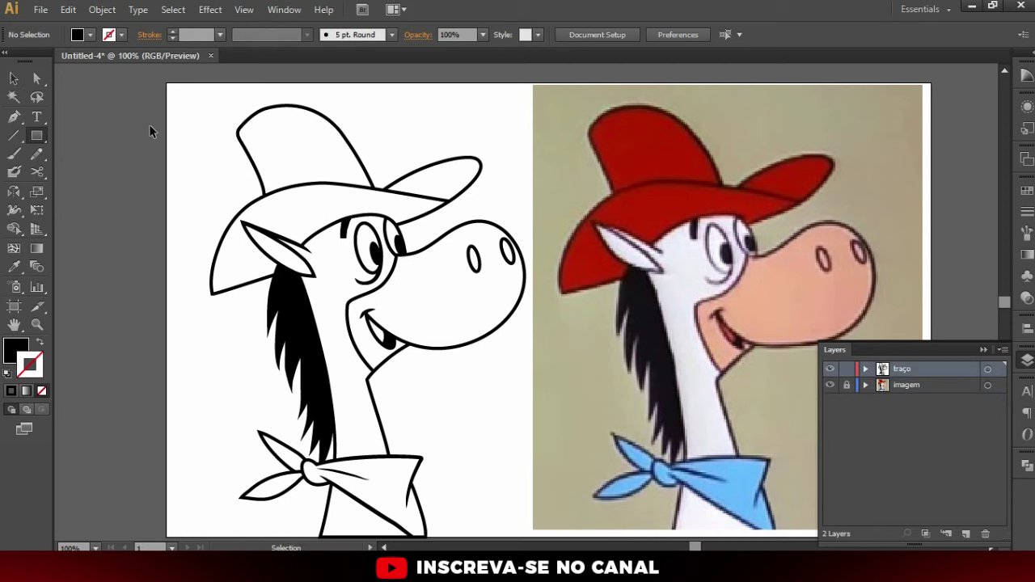
key(ctrl+minus)
key(ctrl+minus)
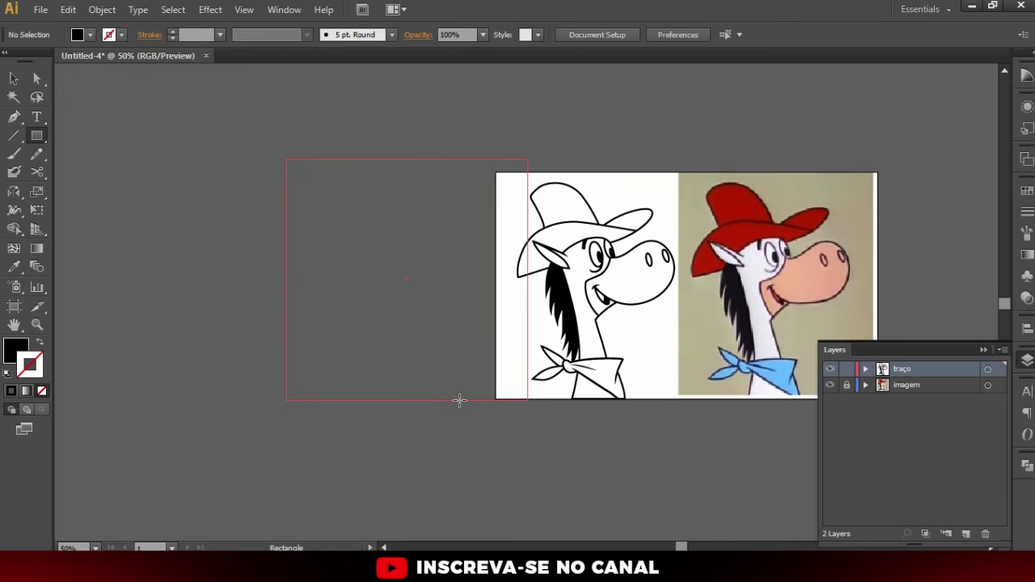
drag(385, 278, 459, 400)
key(v)
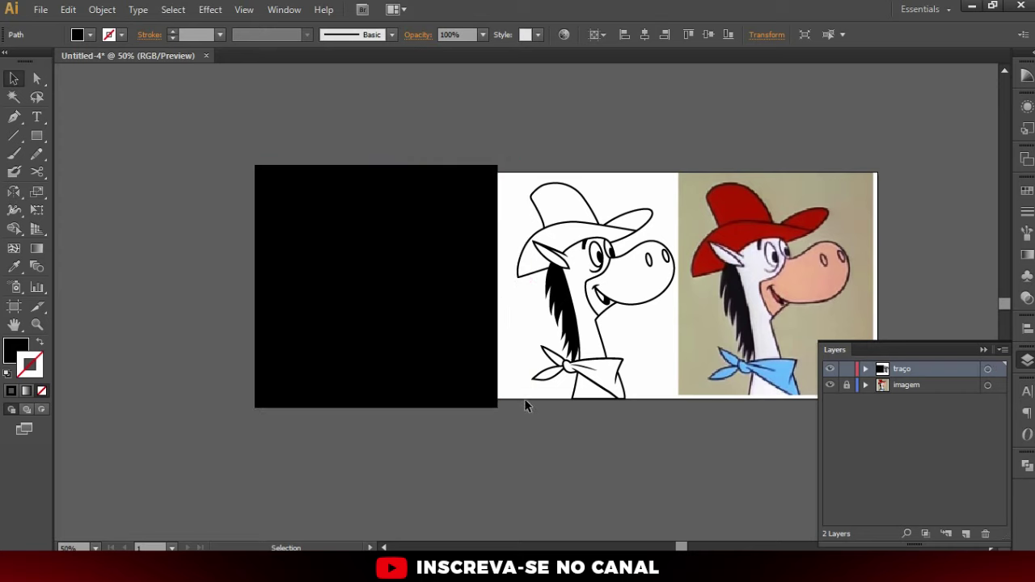
click(524, 404)
Fill the square with the reference's khaki background colour via the Eyedropper
key(ctrl+plus)
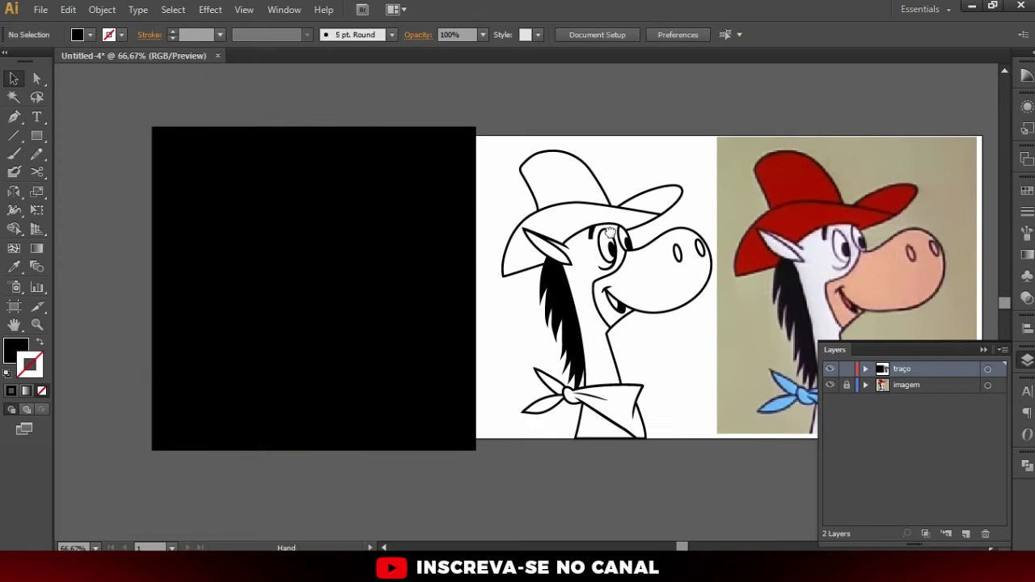
scroll(477, 243, right, 1)
click(323, 236)
click(13, 269)
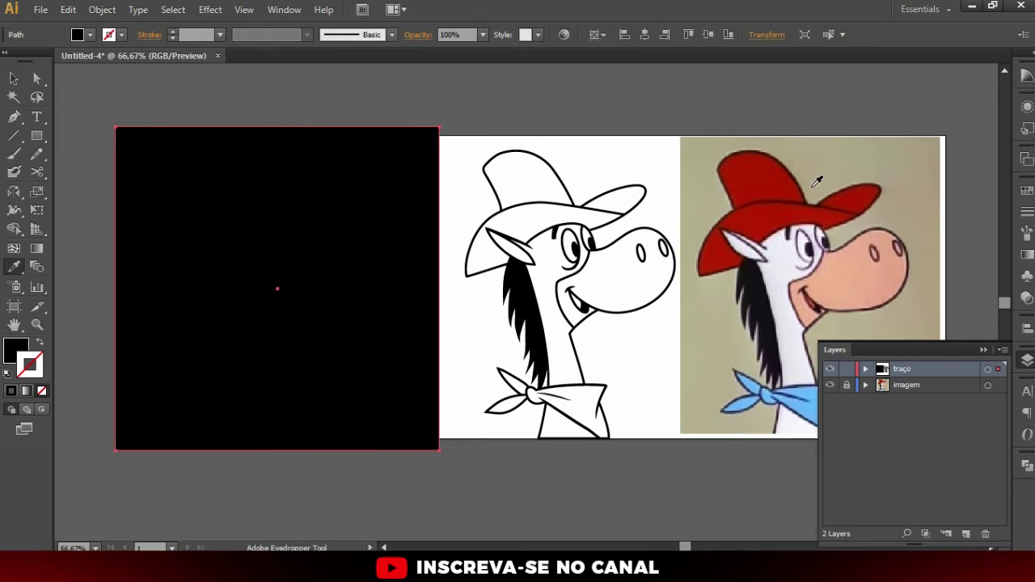
click(862, 157)
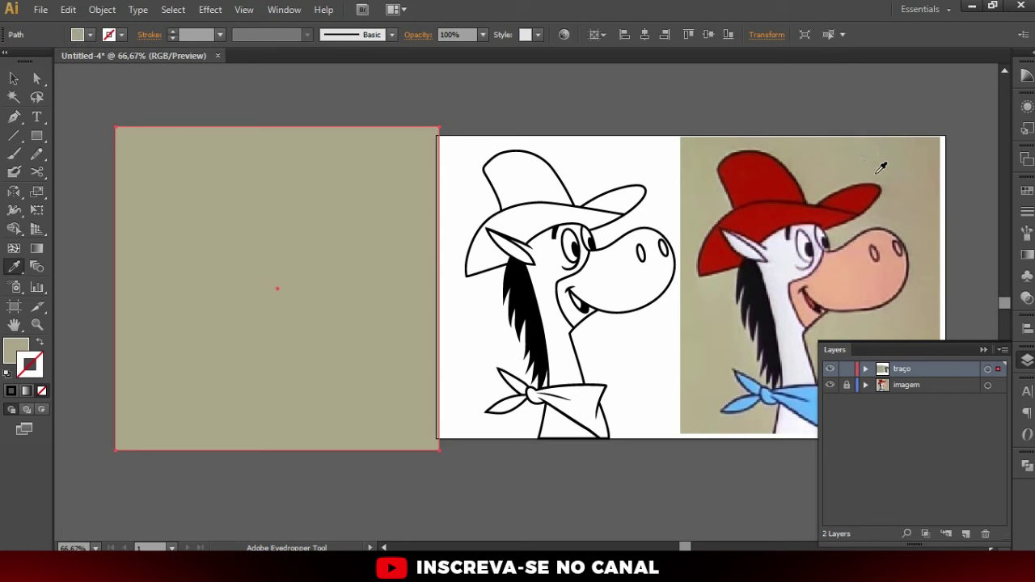
key(v)
click(502, 118)
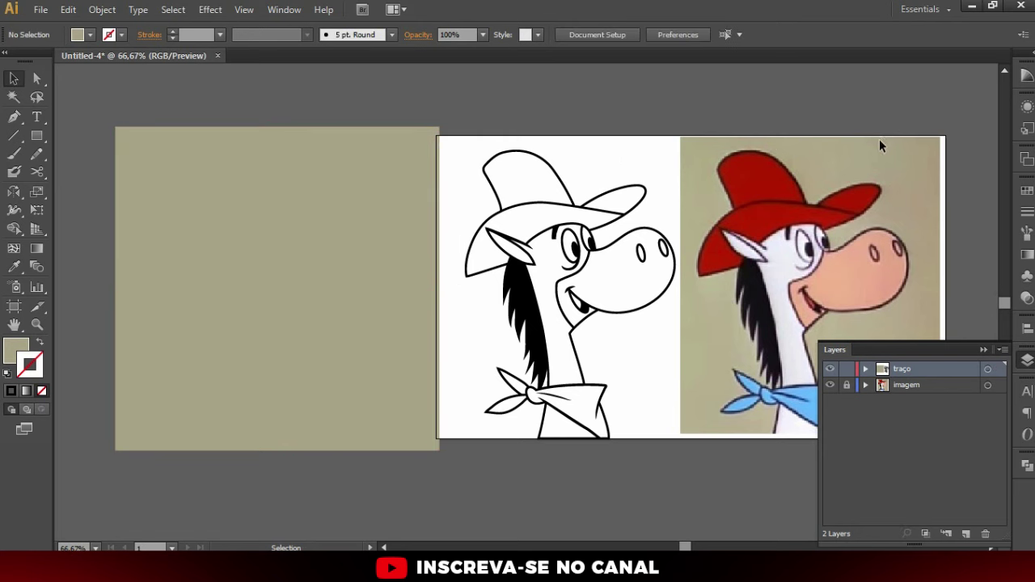
Slide the khaki square over the horse and send it behind the line art
drag(784, 151, 763, 147)
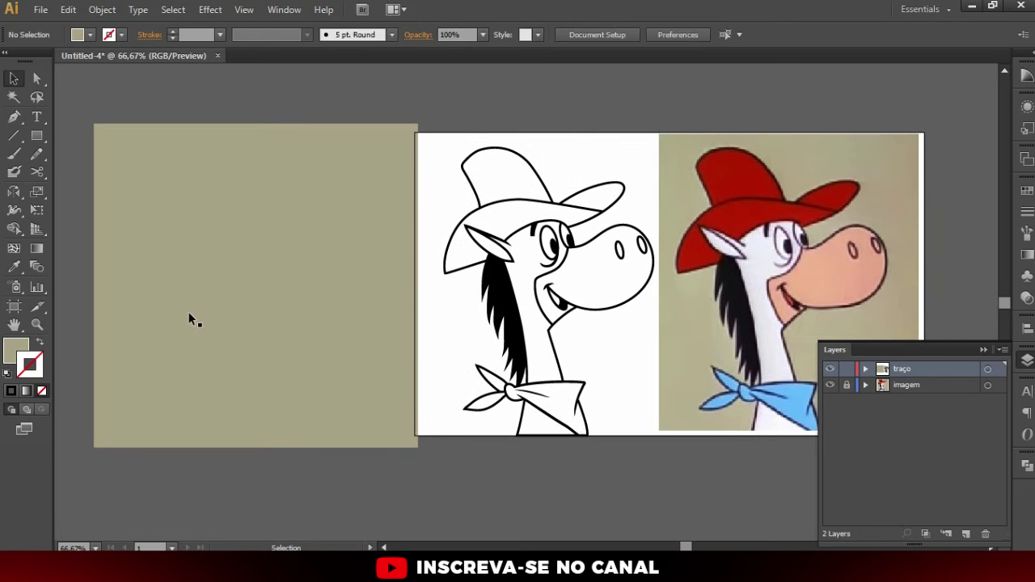
drag(182, 306, 514, 306)
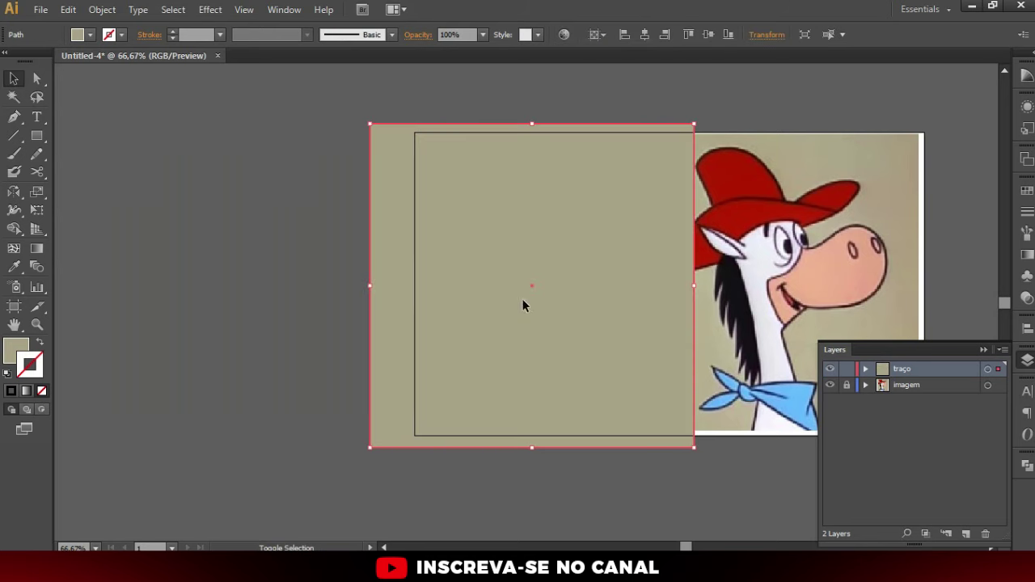
click(865, 369)
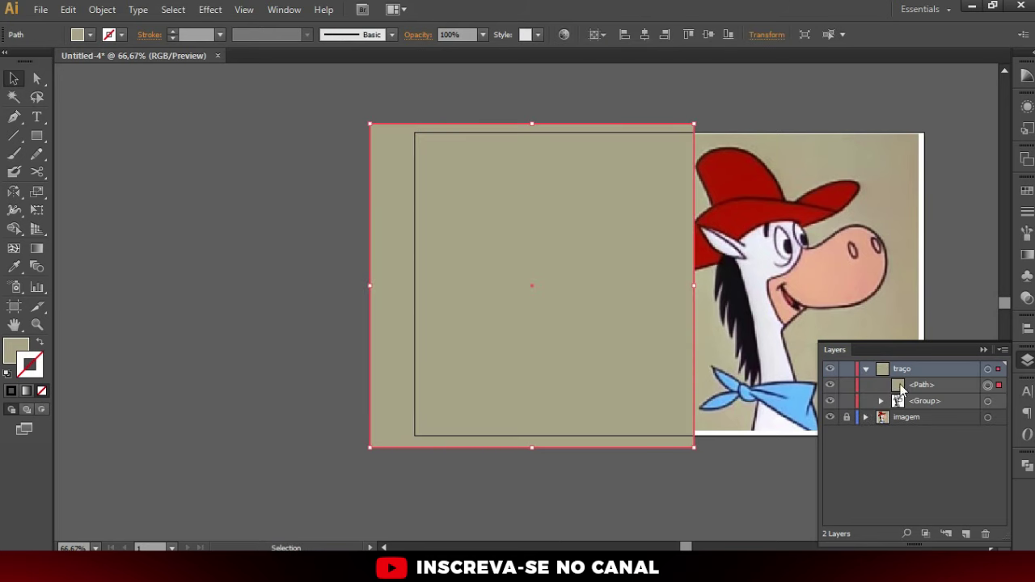
click(866, 370)
drag(921, 388, 919, 392)
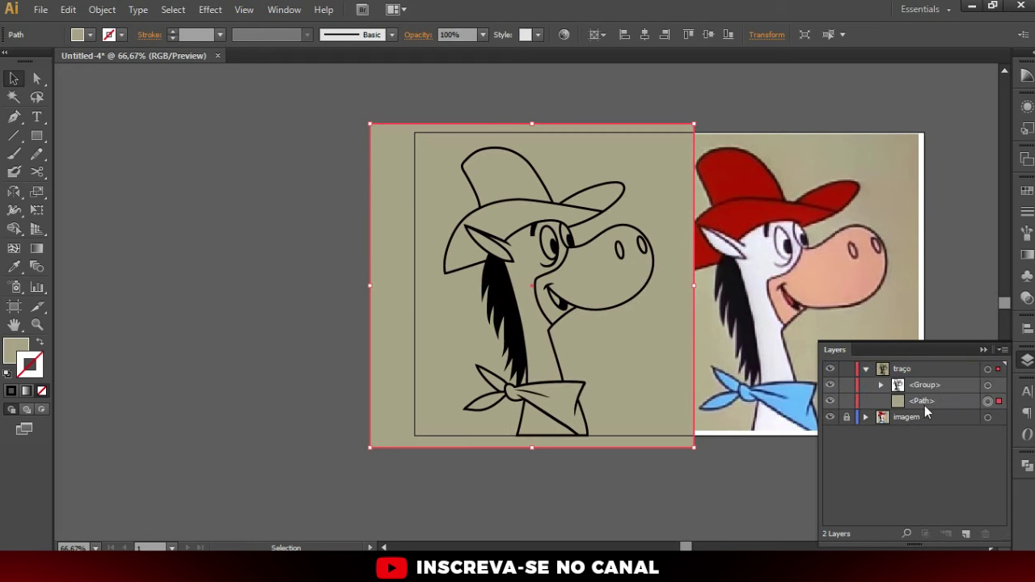
drag(923, 401, 933, 384)
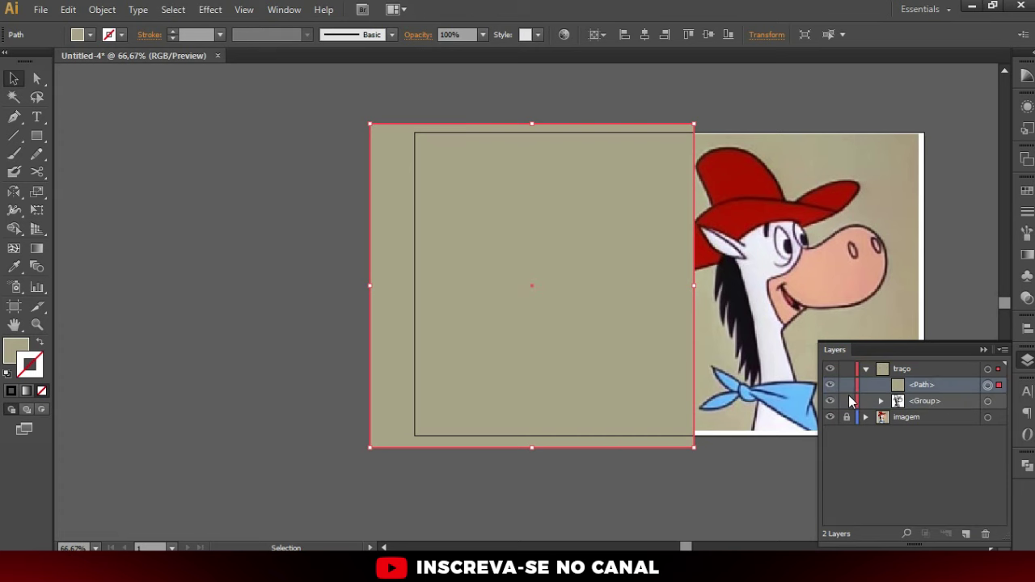
key(ctrl+bracketleft)
key(ctrl+shift+a)
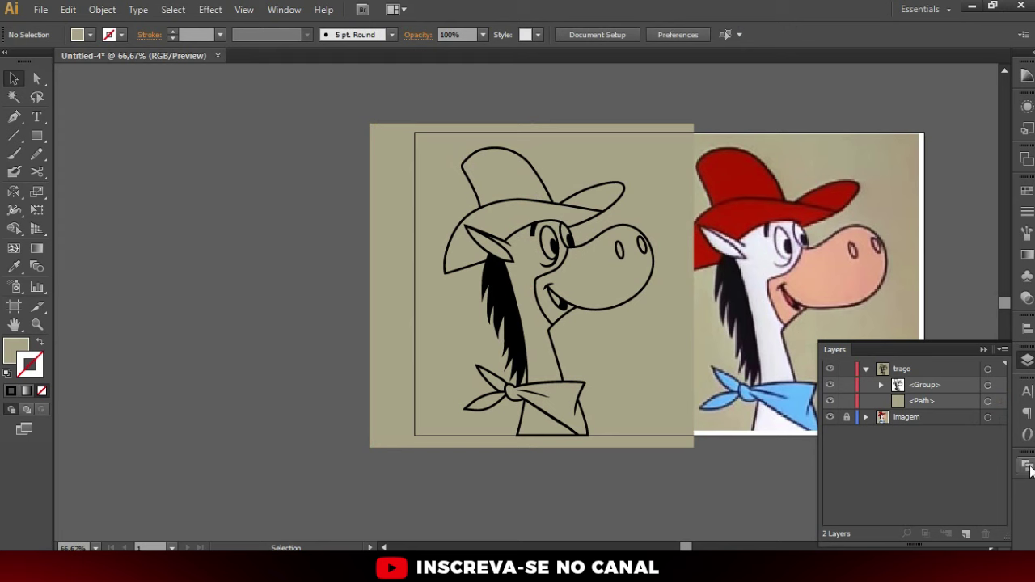
click(1027, 467)
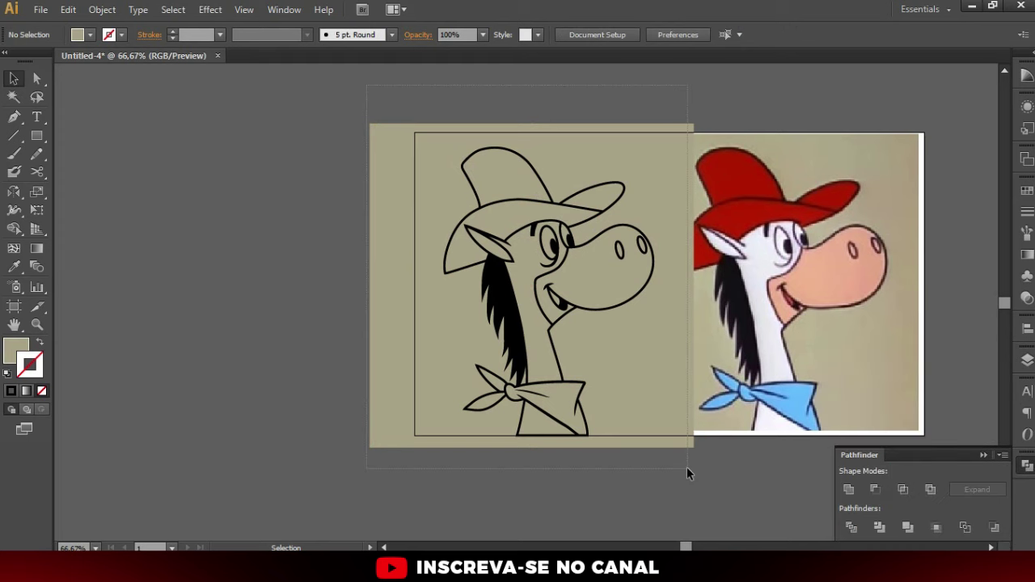
Divide the khaki square along the drawing's lines and delete the outer background piece
drag(366, 84, 687, 466)
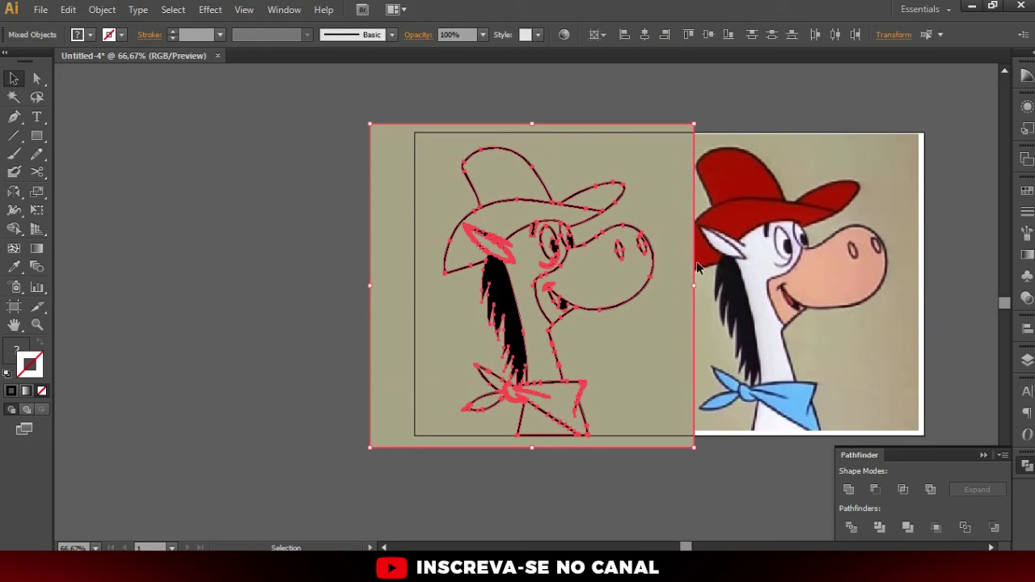
click(853, 528)
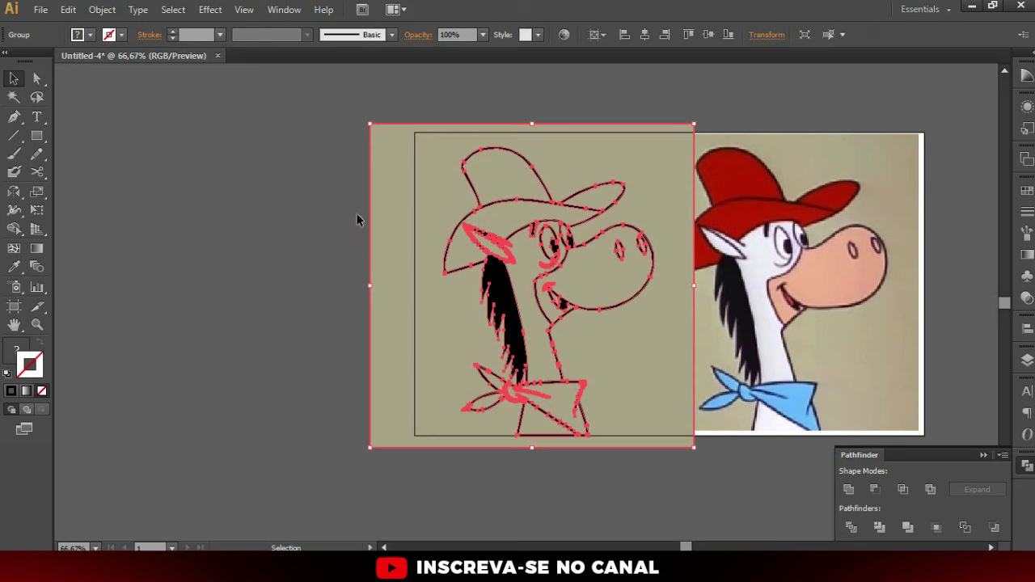
click(669, 501)
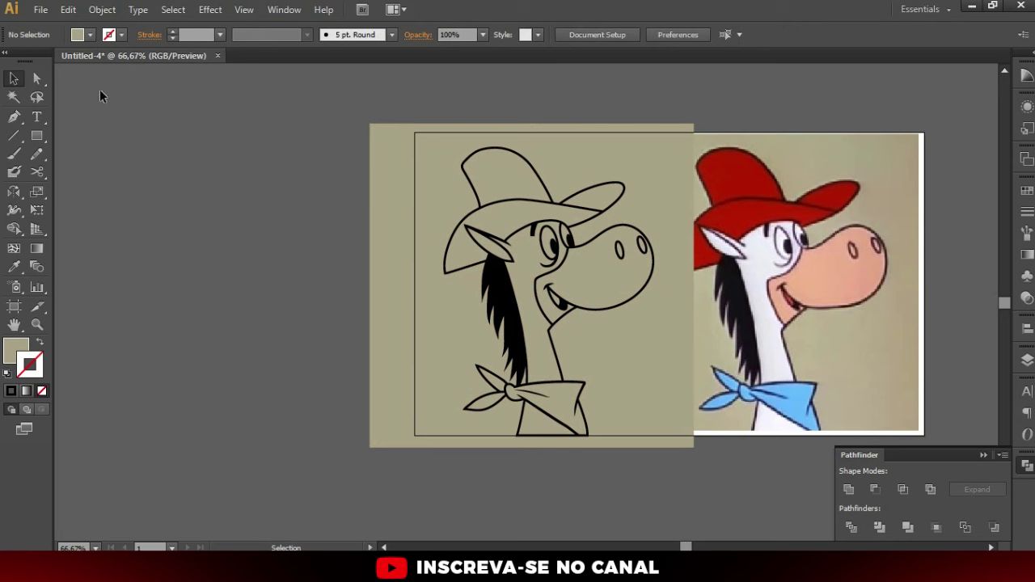
click(37, 78)
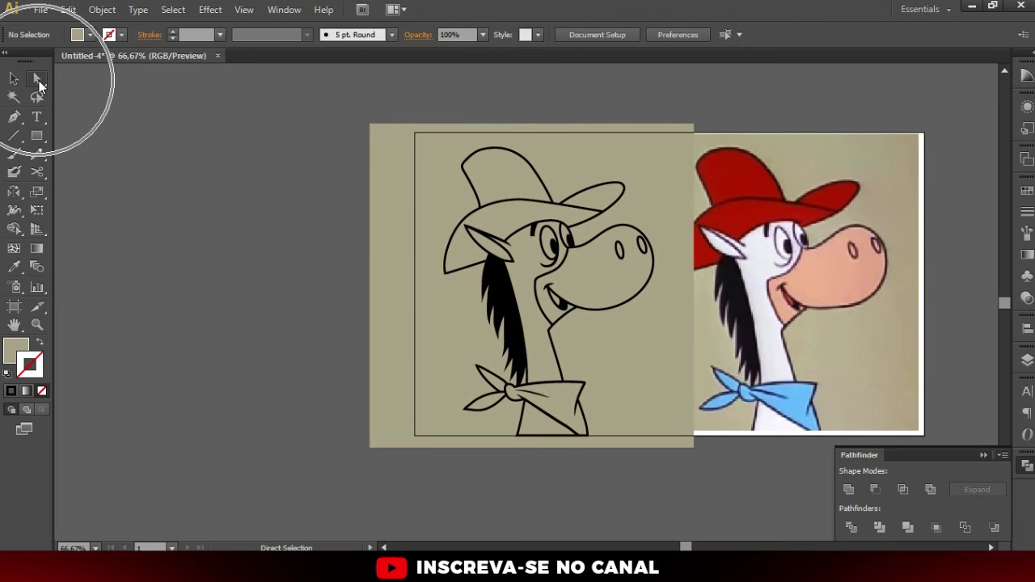
click(430, 181)
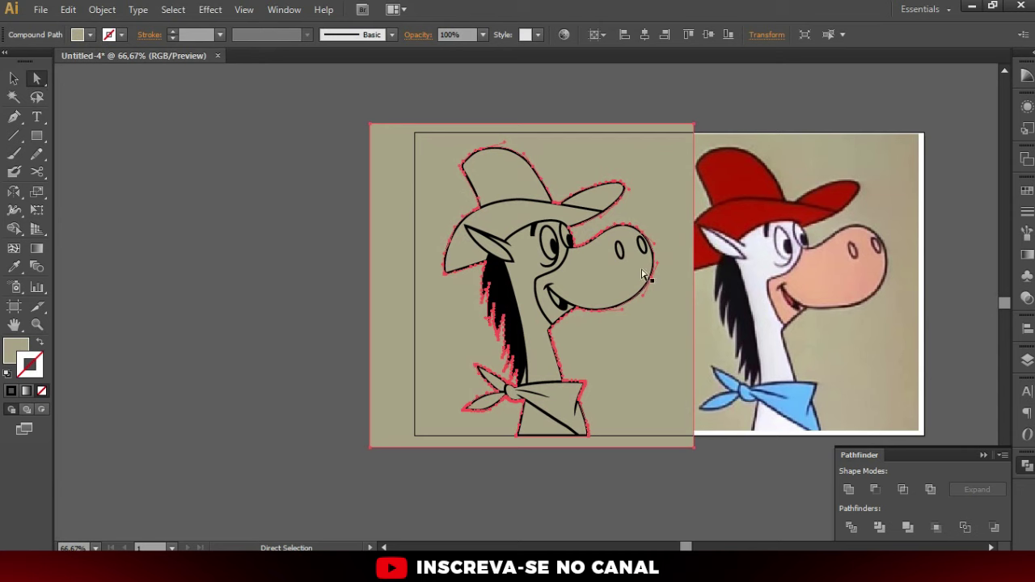
scroll(696, 267, up, 1)
scroll(542, 268, down, 1)
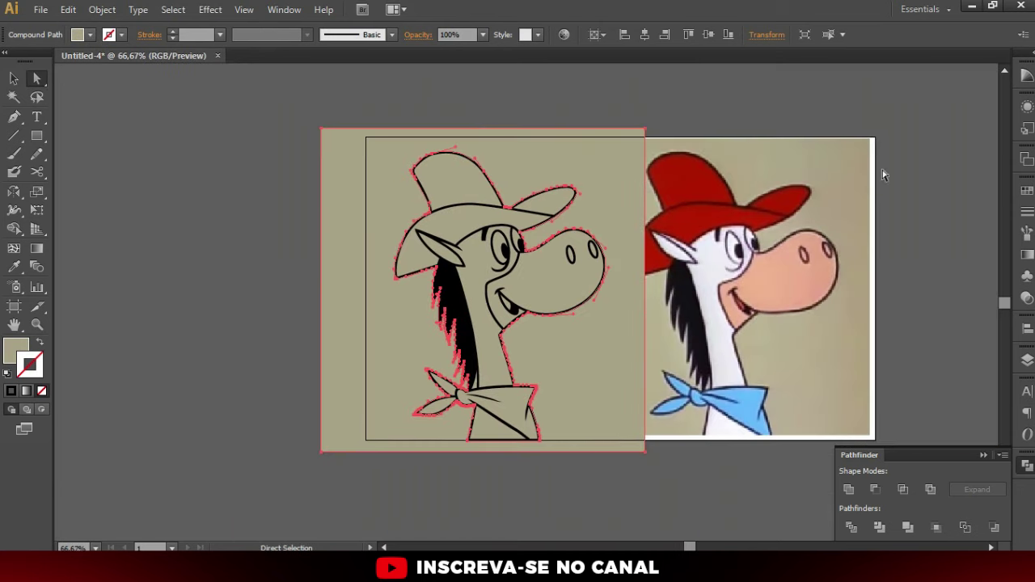
key(Delete)
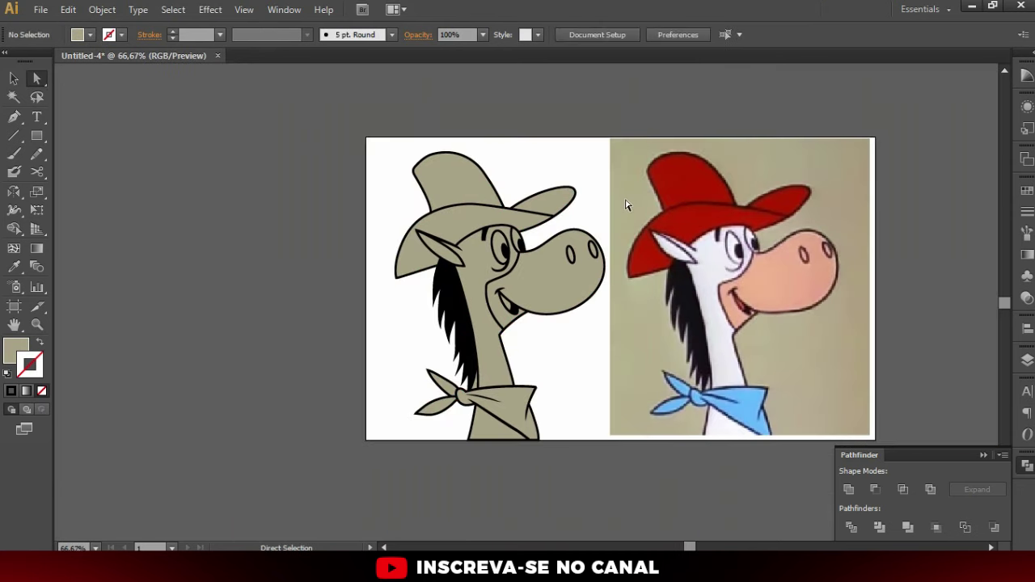
Zoom in on the horse's nose and ear to inspect the fill
ctrl+click(598, 252)
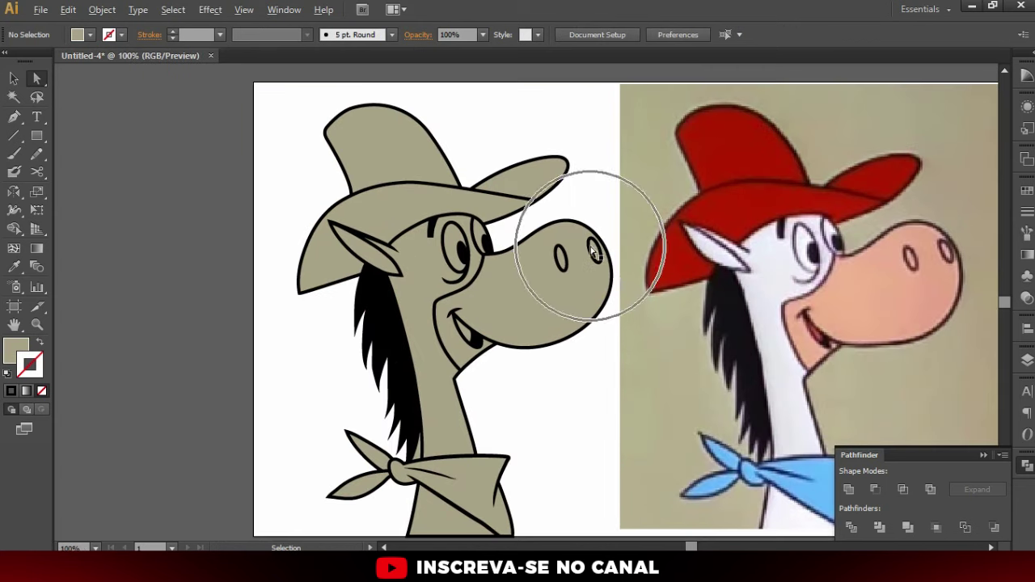
drag(702, 331, 691, 296)
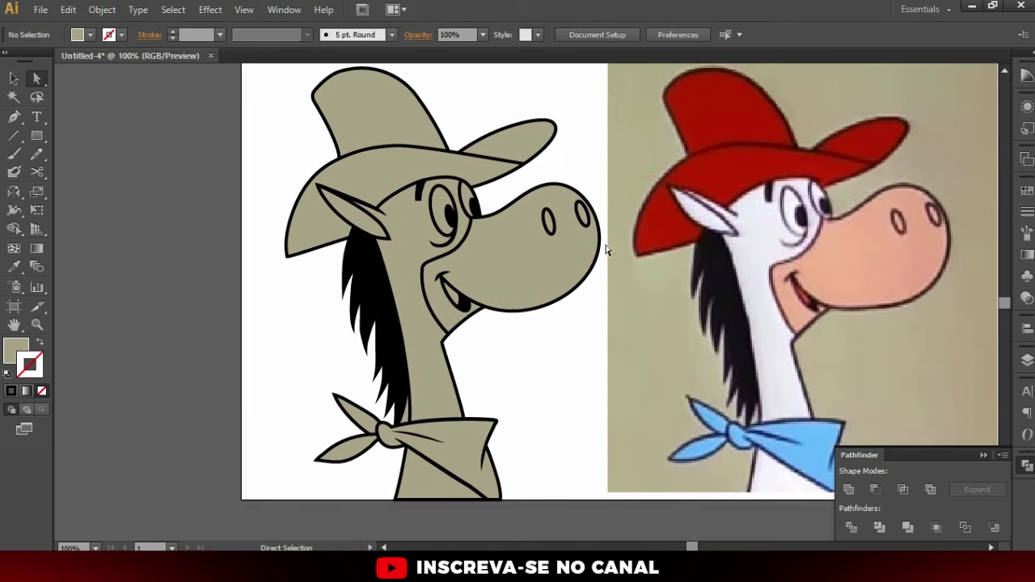
drag(607, 250, 555, 272)
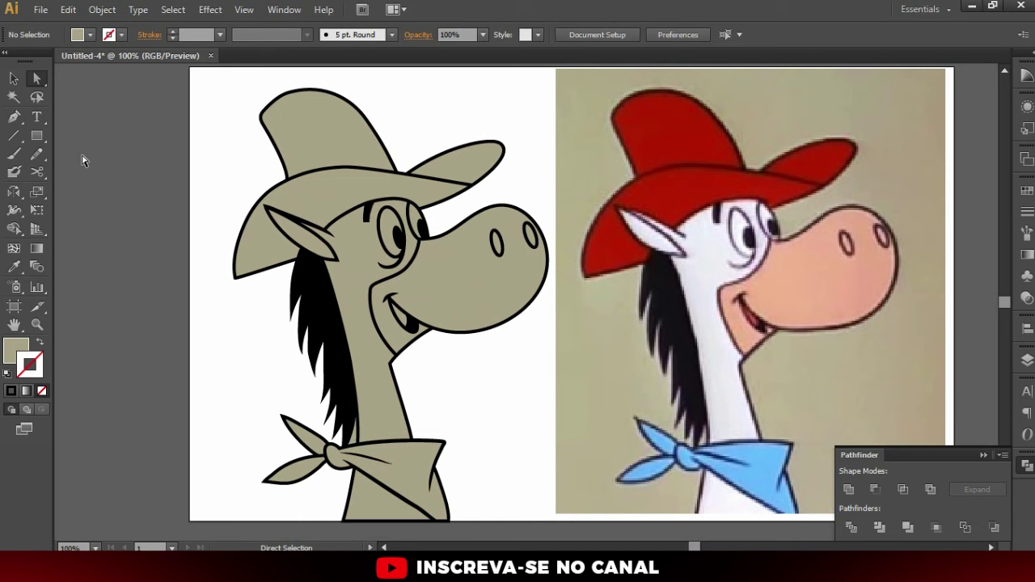
ctrl+click(346, 256)
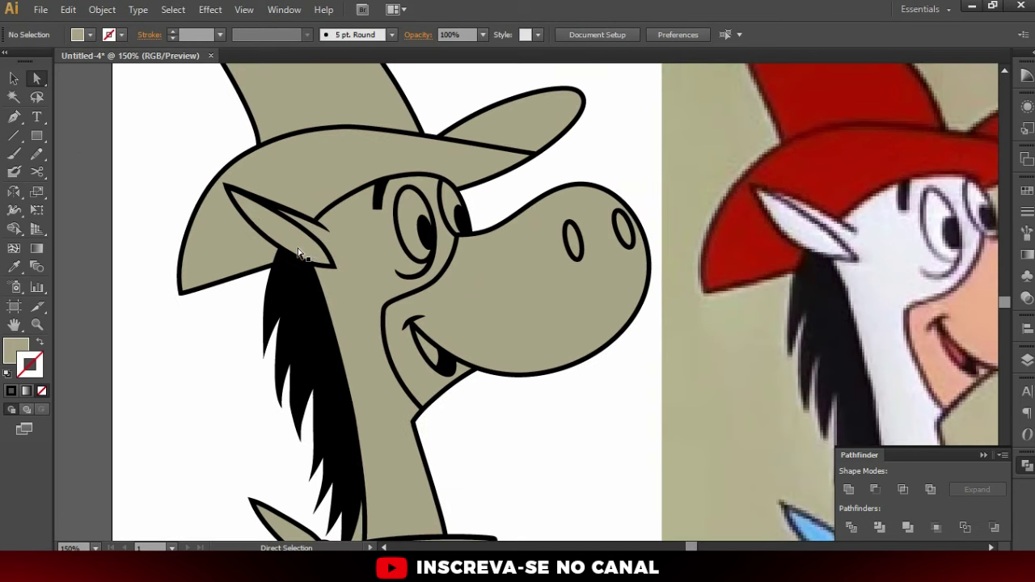
Fill the inner ear with white and remove its stroke
click(298, 252)
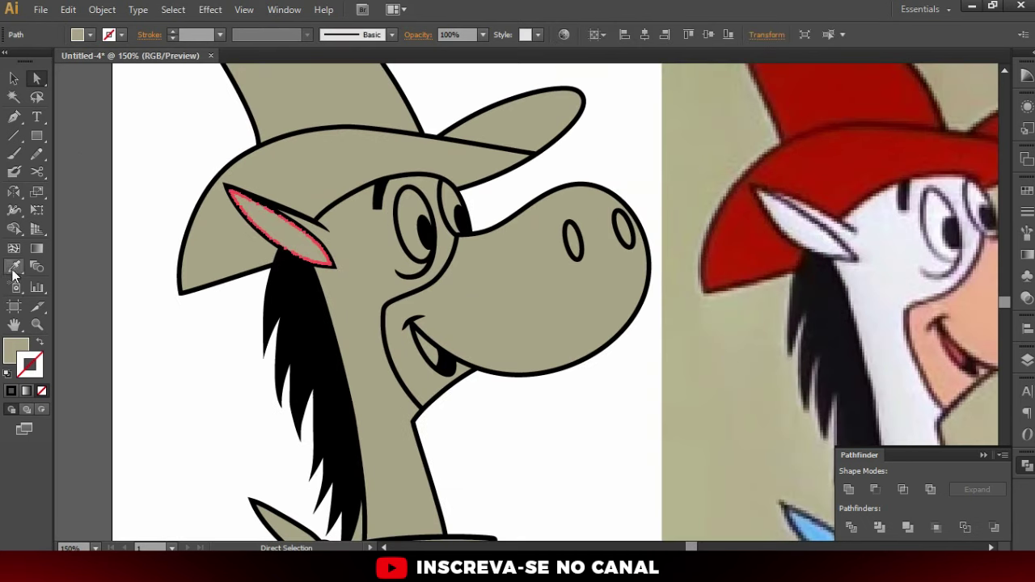
click(1026, 191)
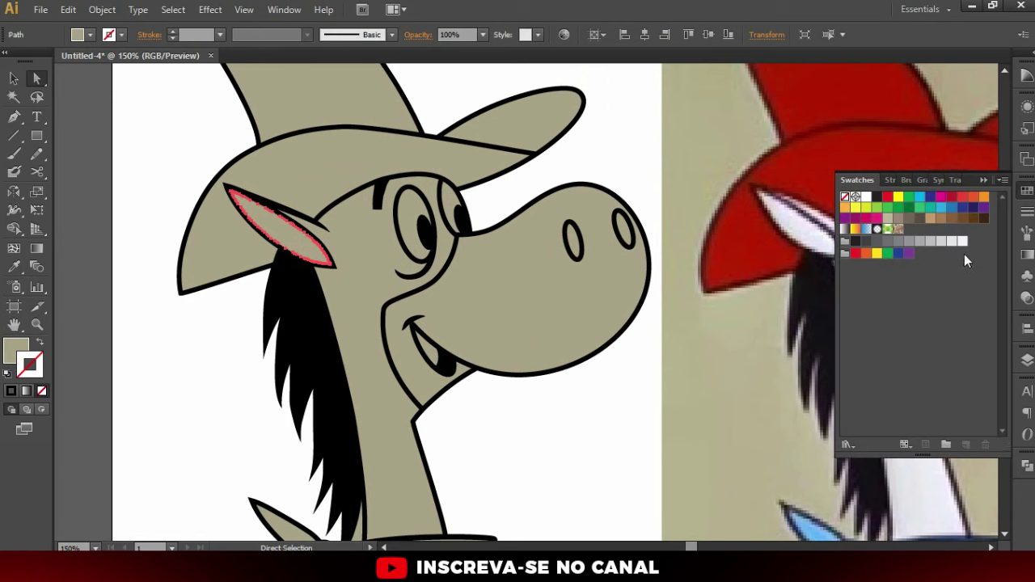
click(962, 240)
key(slash)
click(39, 366)
click(10, 351)
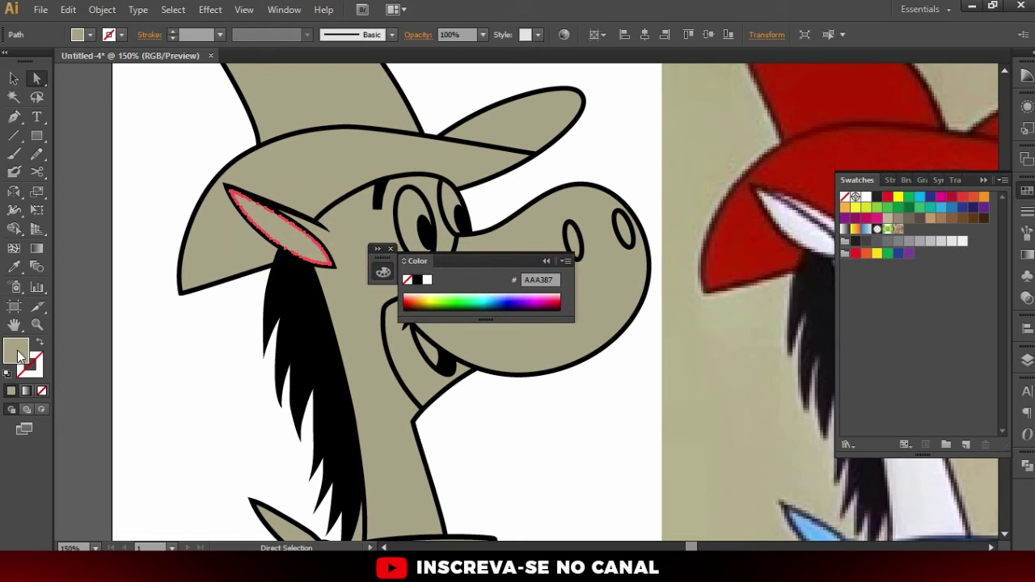
click(390, 248)
click(962, 242)
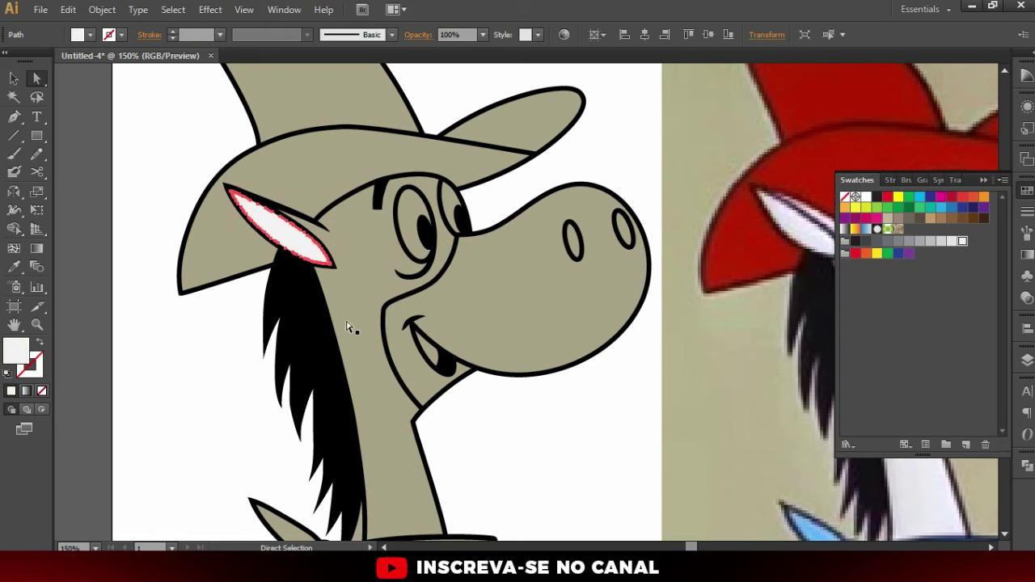
Fill the head and both eye whites with the white swatch
click(381, 270)
scroll(437, 309, right, 3)
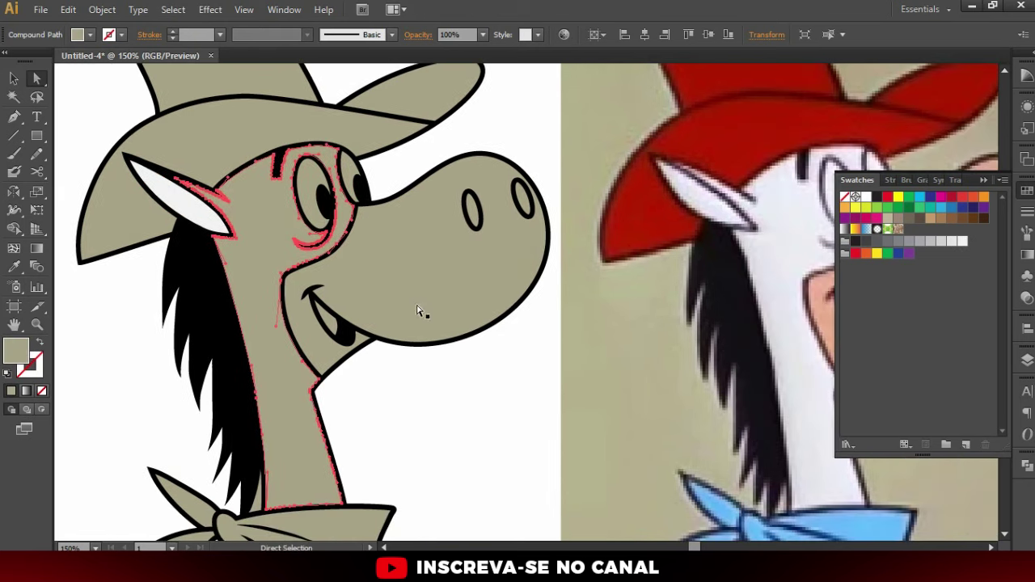
click(964, 246)
scroll(277, 254, down, 3)
scroll(305, 233, up, 4)
click(327, 198)
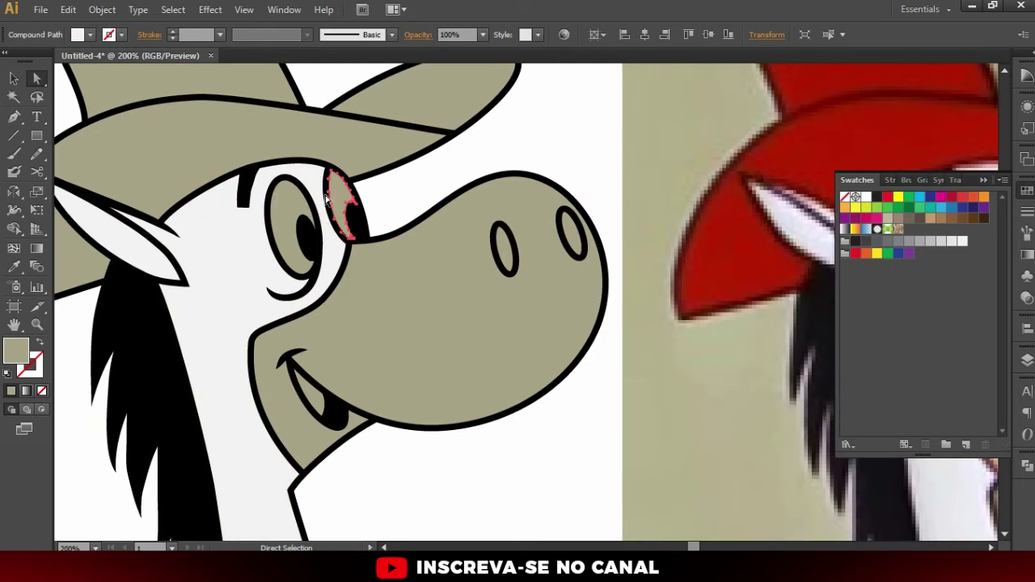
shift+click(317, 216)
click(962, 242)
key(ctrl+1)
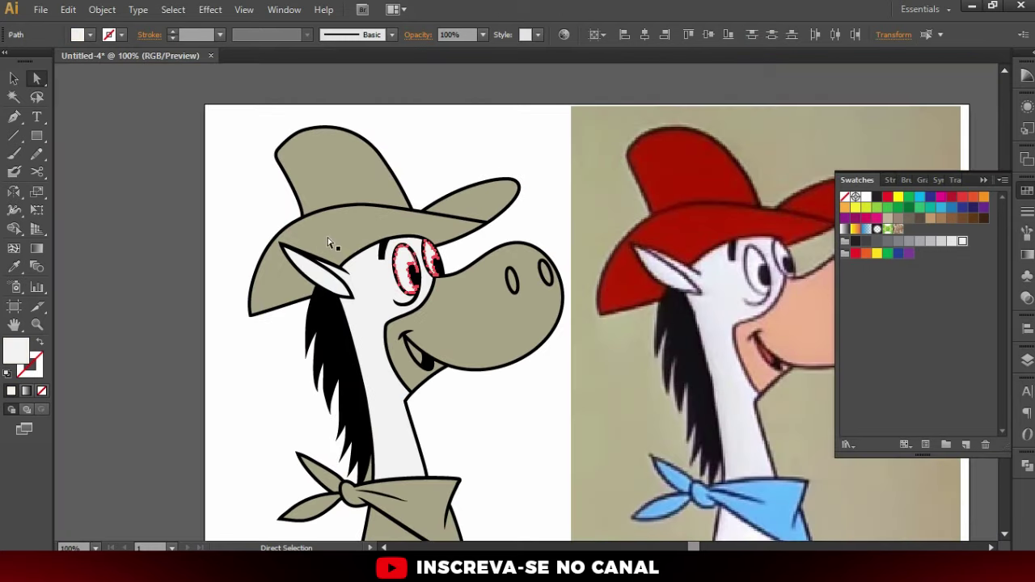
click(351, 239)
Eyedrop the reference hat's red onto the hat brim and crown
click(18, 266)
click(695, 230)
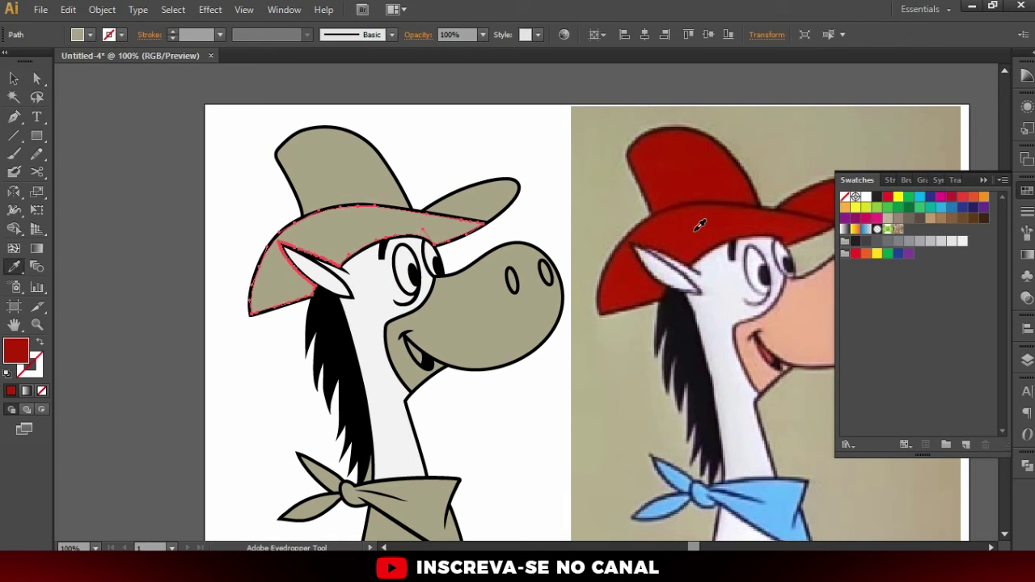
key(a)
click(311, 186)
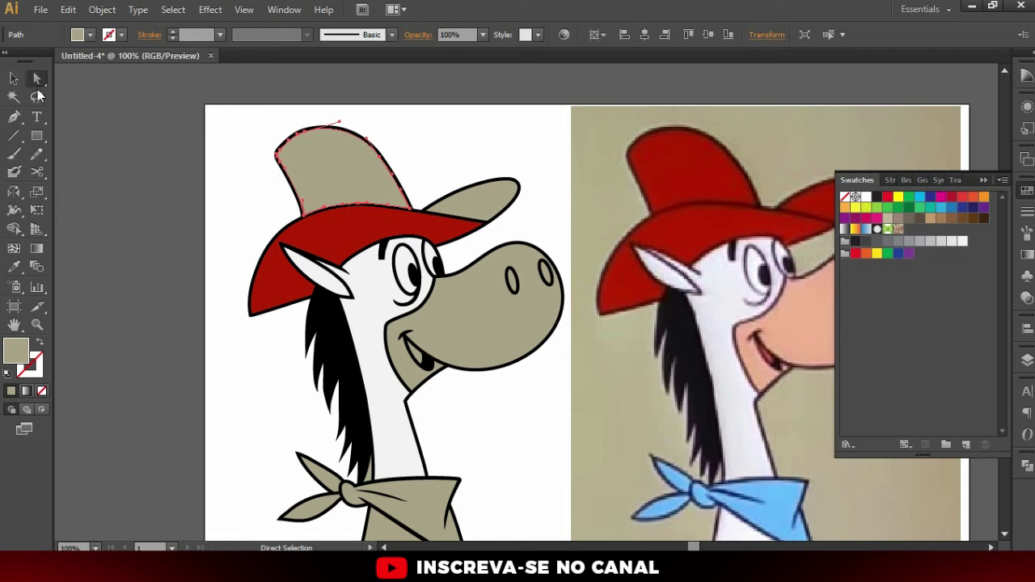
click(14, 266)
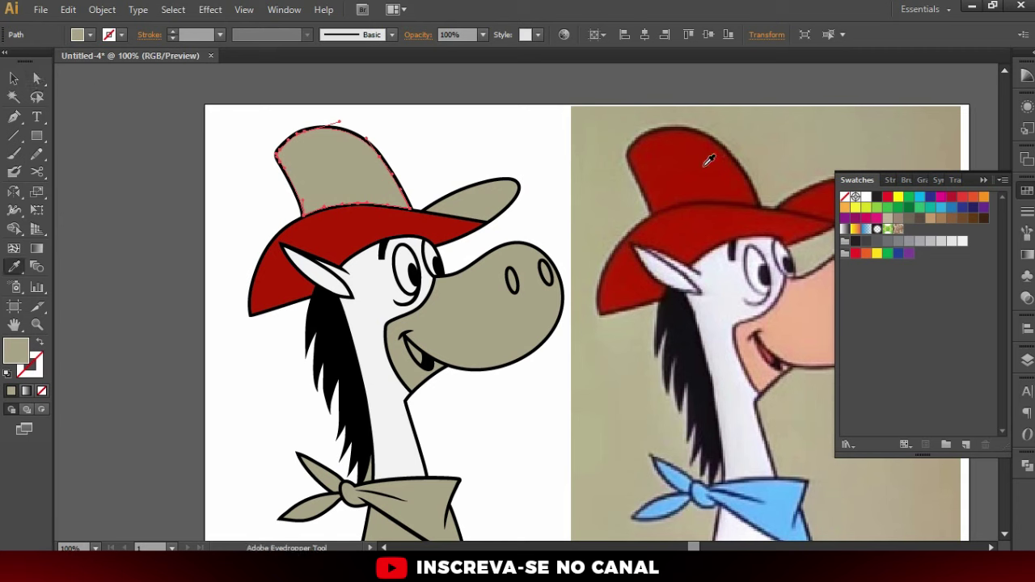
click(696, 167)
Colour the upper brim the same red, then deselect and pan across the drawing
click(35, 79)
click(492, 193)
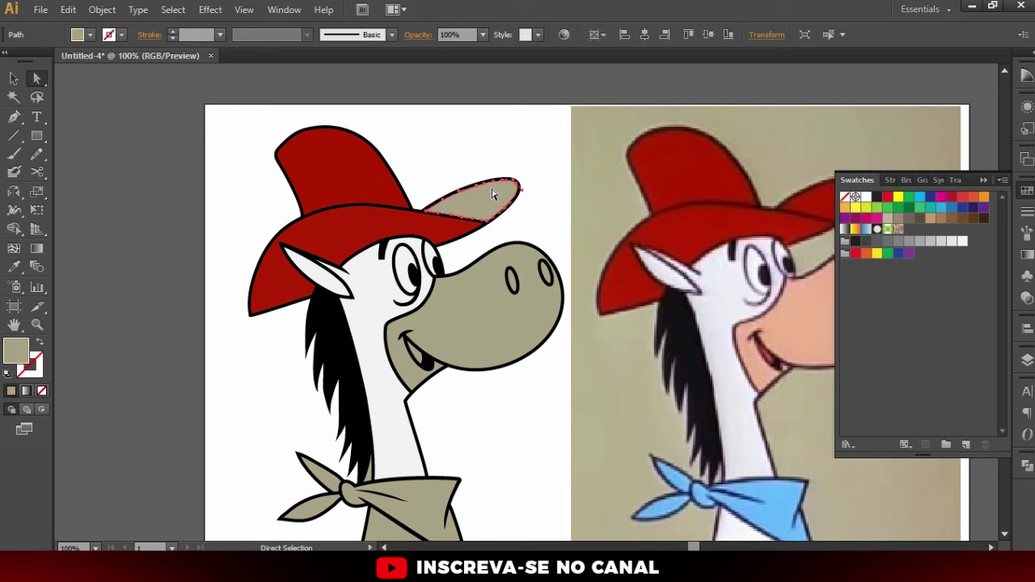
click(402, 222)
key(a)
click(252, 197)
scroll(523, 194, down, 2)
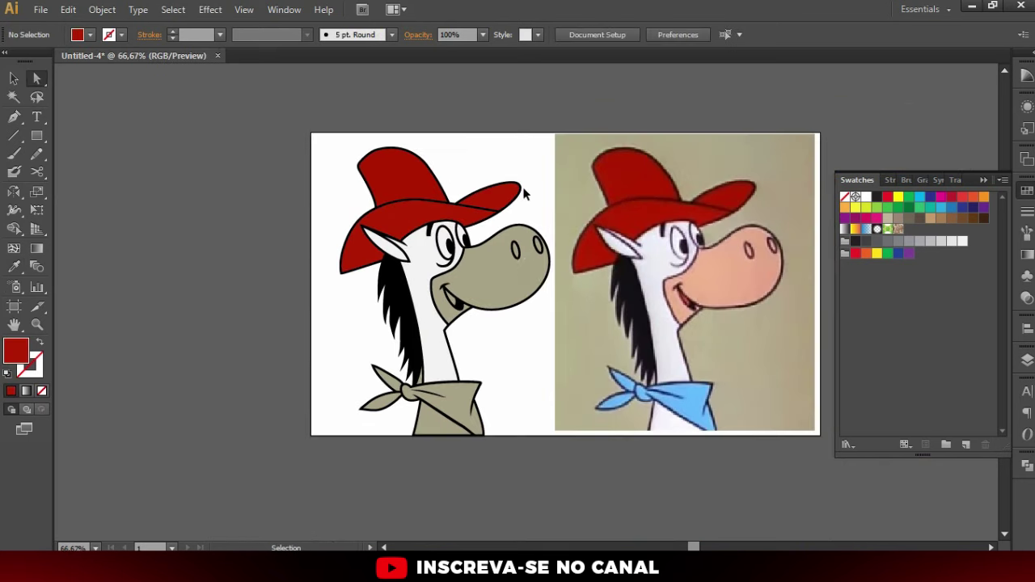
scroll(428, 273, right, 1)
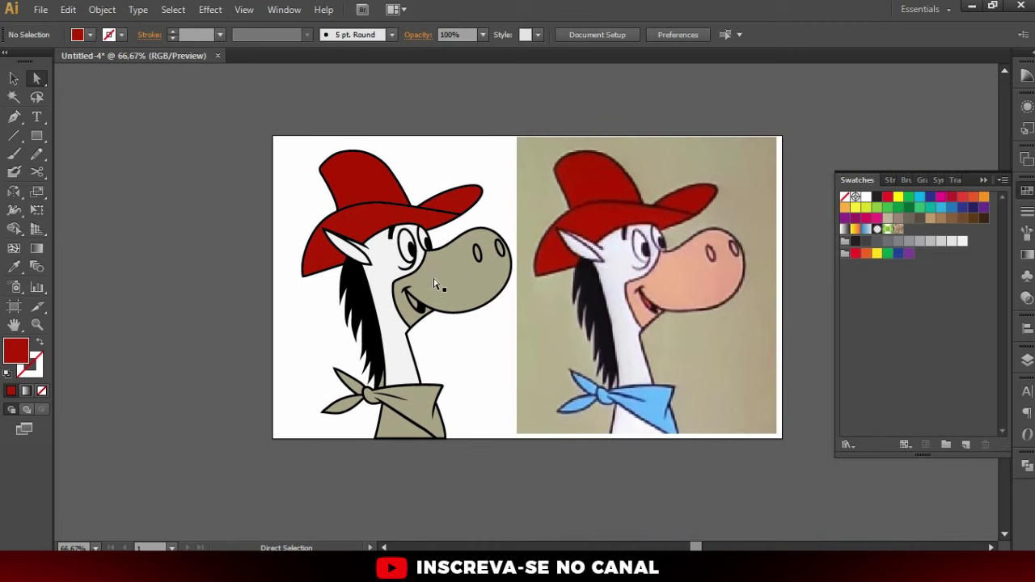
scroll(428, 273, up, 1)
scroll(437, 283, right, 2)
Fill the grey nose shape with the reference muzzle's peach-pink
click(393, 261)
key(i)
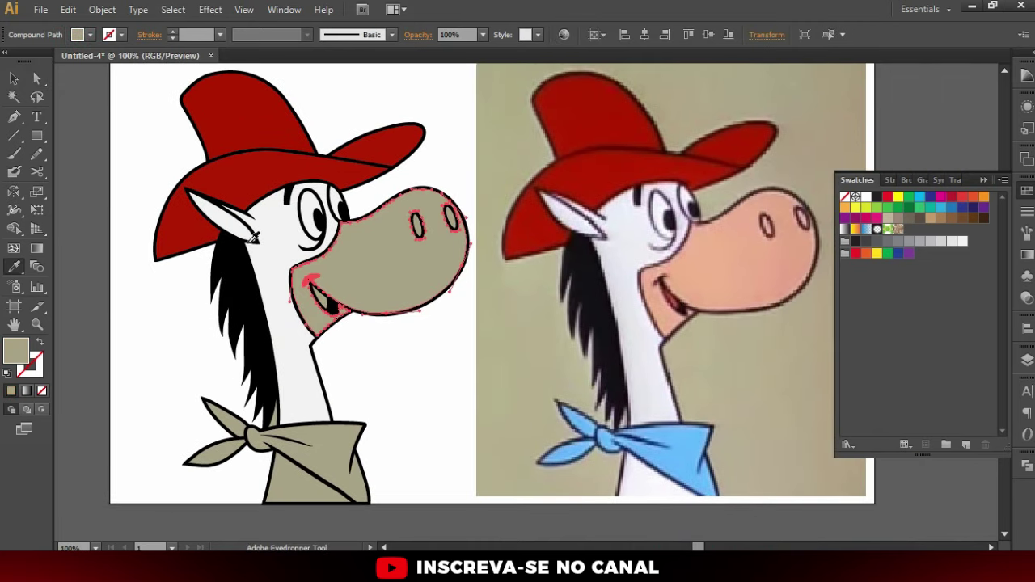
click(743, 247)
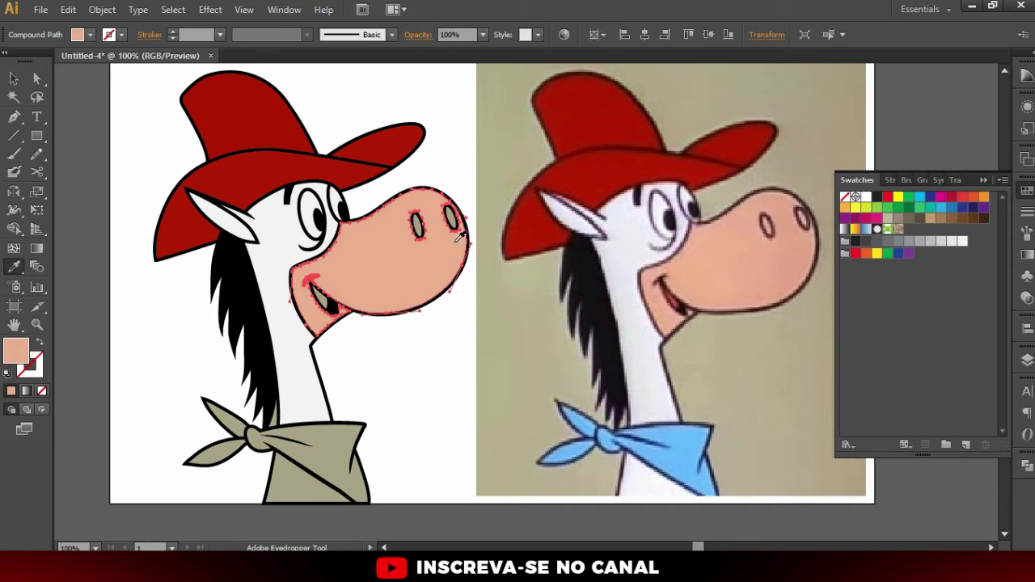
key(a)
key(ctrl+shift+a)
alt+scroll(421, 234, up, 1)
Fill the left and right nostrils with the nose's peach
click(417, 228)
key(i)
click(373, 254)
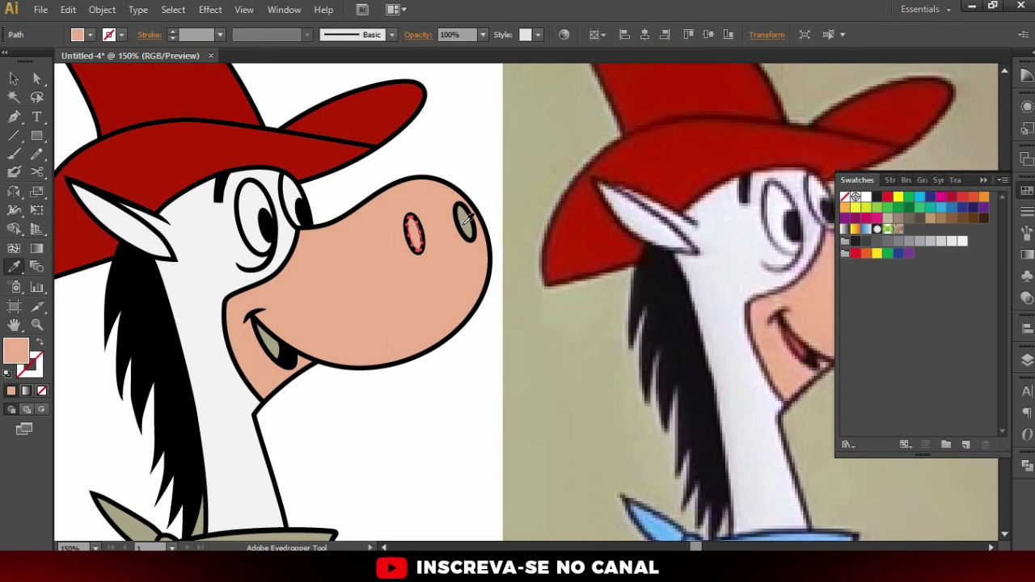
key(a)
click(466, 221)
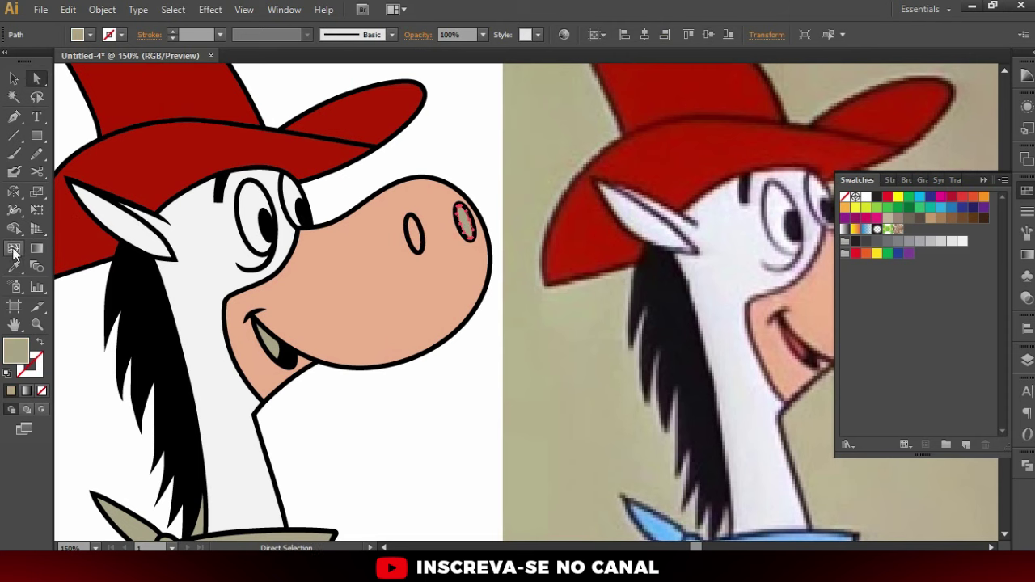
click(14, 266)
click(420, 259)
key(v)
click(474, 157)
Color the inside of the mouth with the reference mouth's dark red
key(ctrl+0)
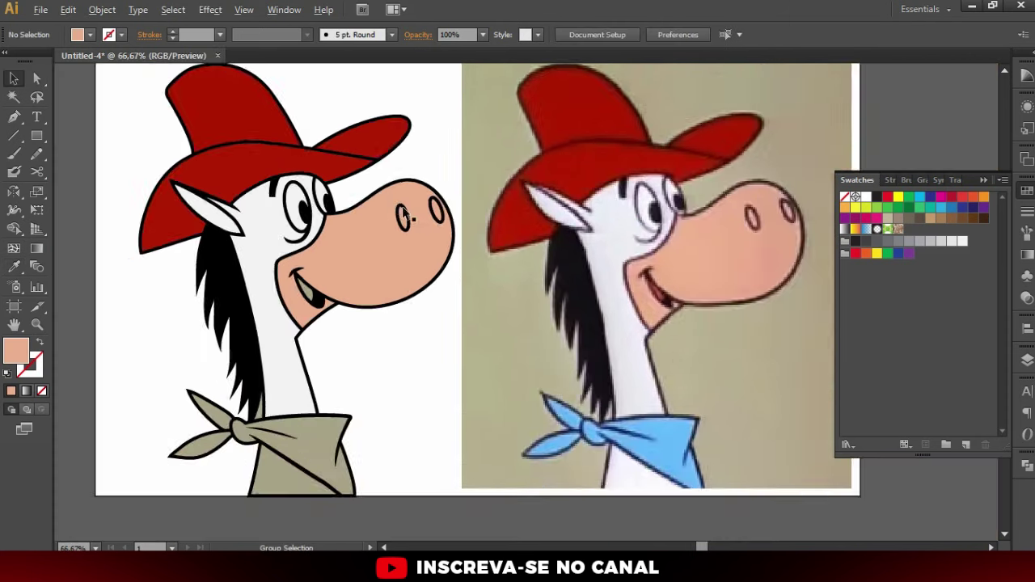
scroll(404, 214, down, 1)
scroll(384, 243, up, 2)
scroll(339, 259, up, 1)
key(a)
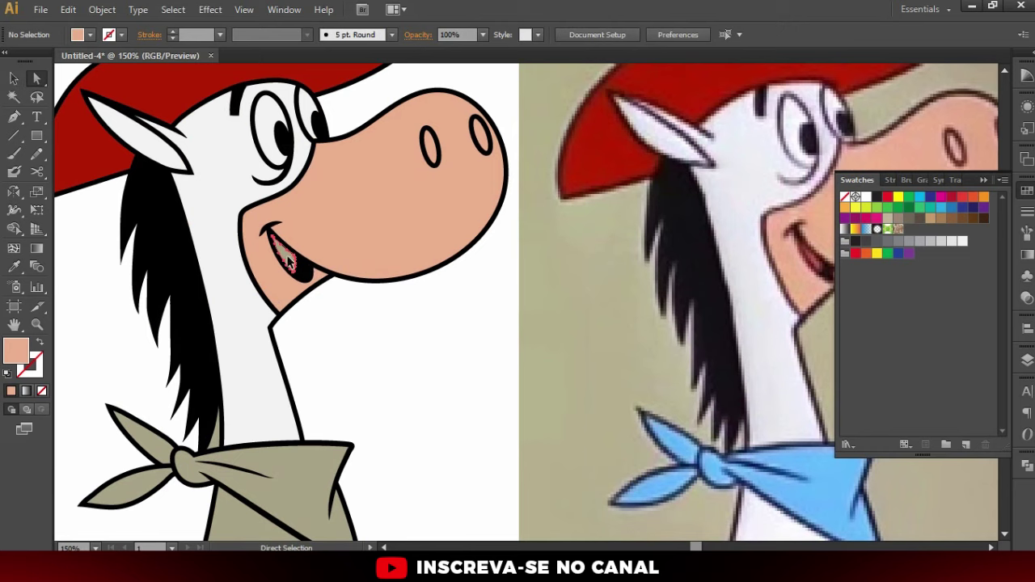
click(289, 260)
scroll(373, 260, down, 1)
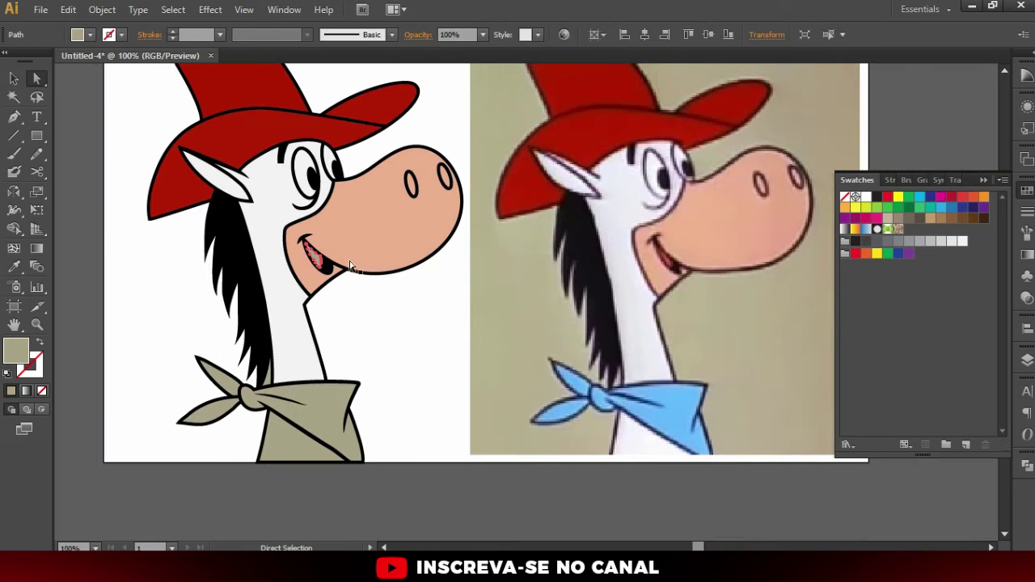
click(16, 268)
scroll(652, 270, up, 3)
scroll(613, 225, up, 2)
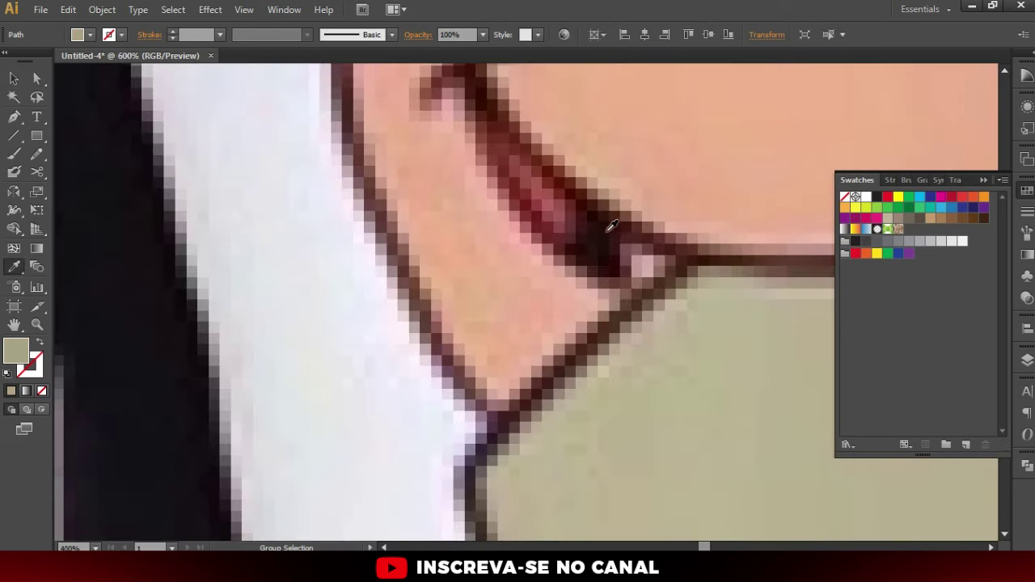
click(542, 190)
scroll(543, 190, down, 4)
scroll(543, 190, down, 3)
Select the lower part of the bandana
key(v)
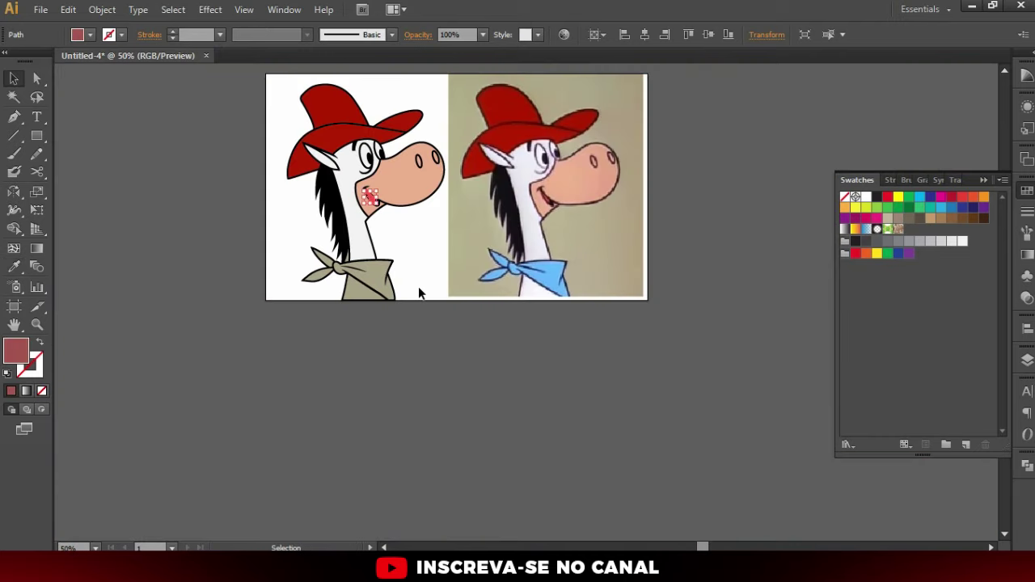
key(ctrl+shift+a)
key(a)
scroll(376, 315, up, 1)
click(356, 315)
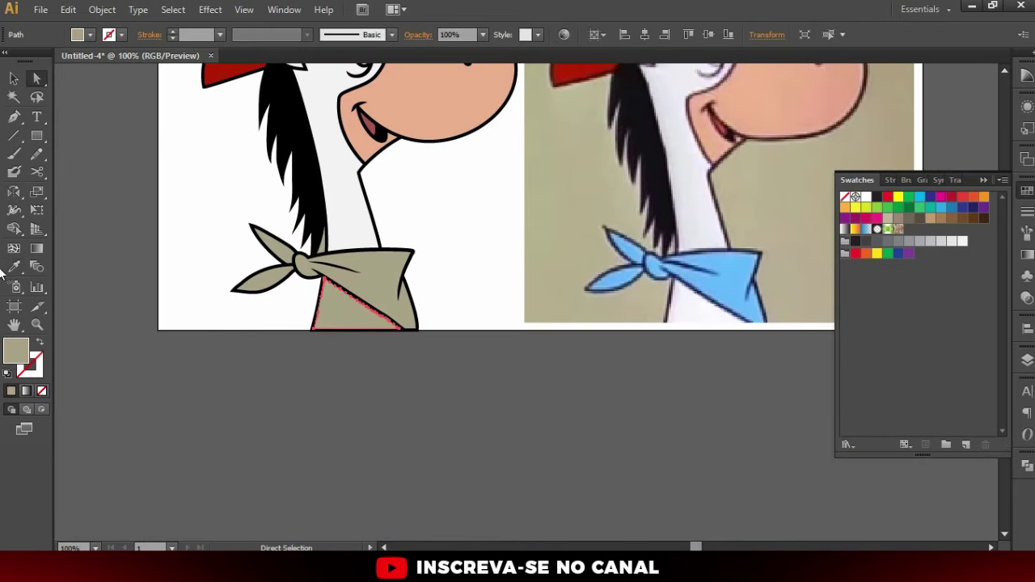
Give the bandana's lower part, knot and upper-left end the reference's light blue
key(i)
click(346, 173)
key(a)
click(197, 254)
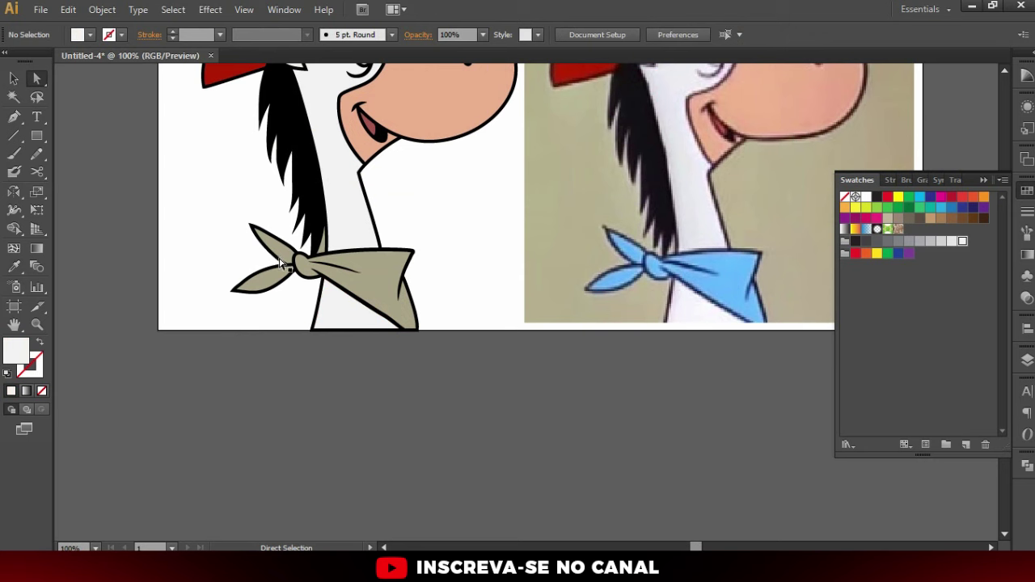
click(305, 267)
shift+click(279, 258)
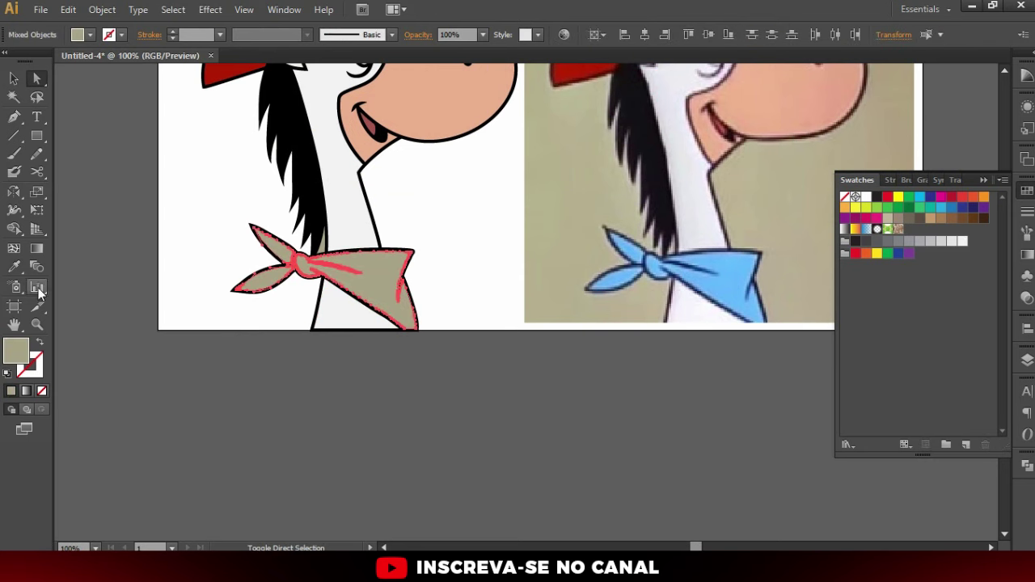
click(14, 266)
click(730, 261)
key(ctrl+shift+a)
key(v)
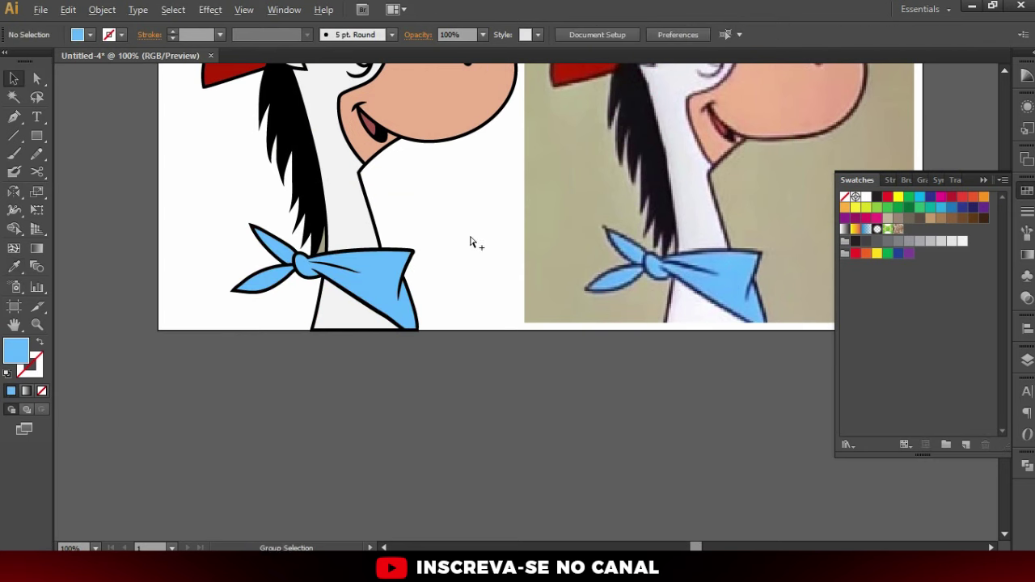
key(ctrl+minus)
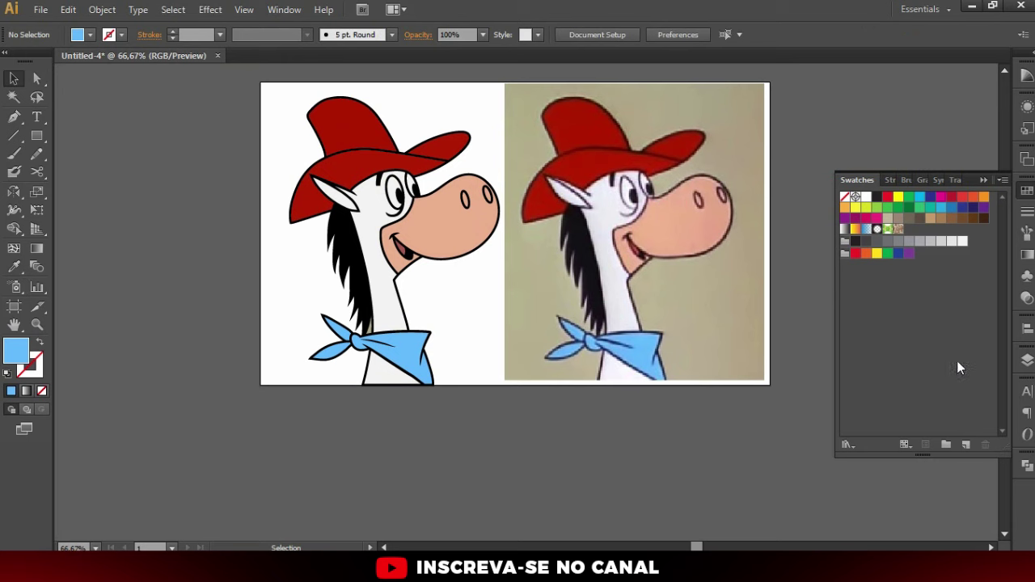
click(1027, 359)
Create a new Layer 3 above the imagem layer
click(828, 401)
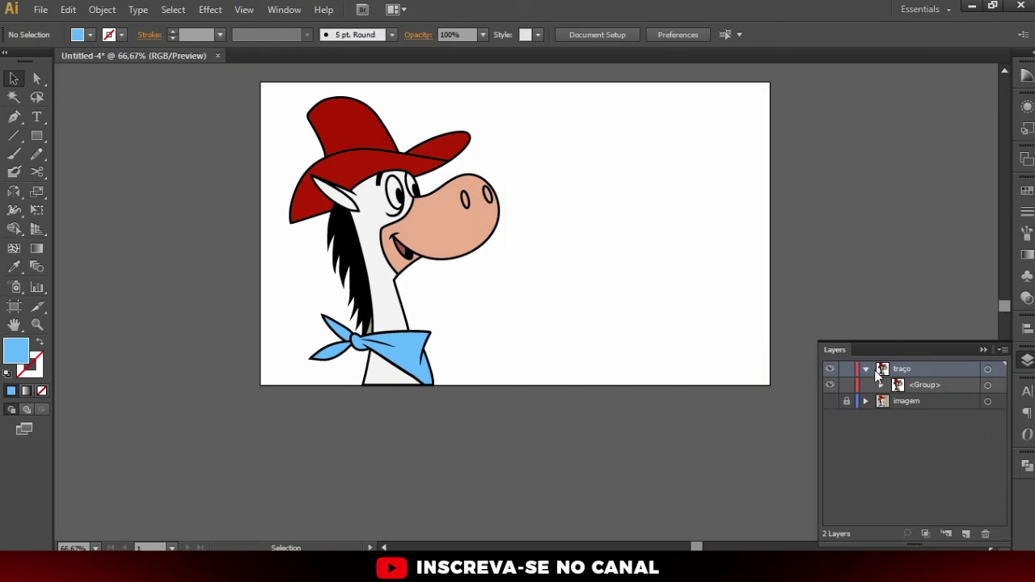
click(829, 402)
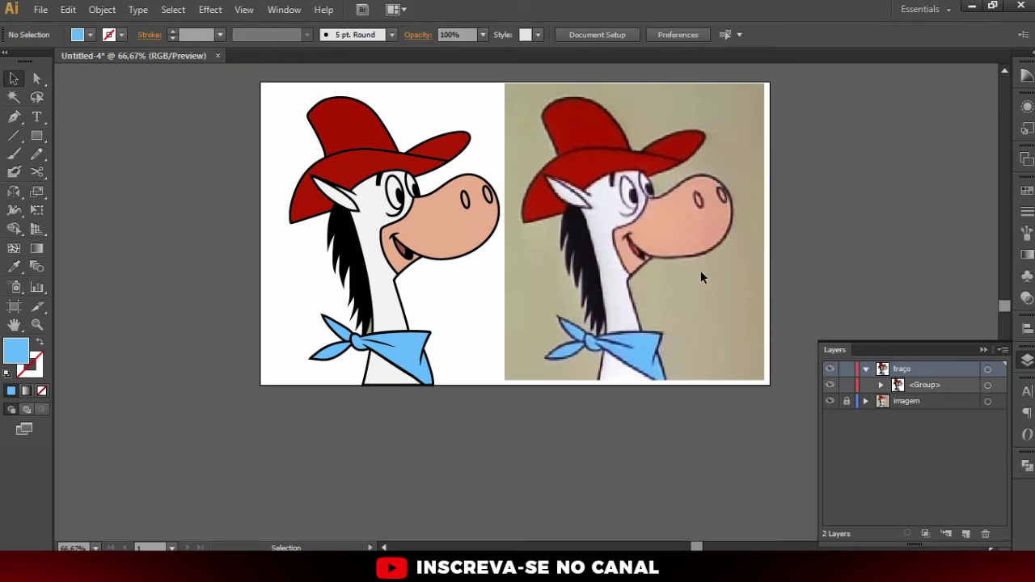
key(i)
click(865, 369)
click(918, 387)
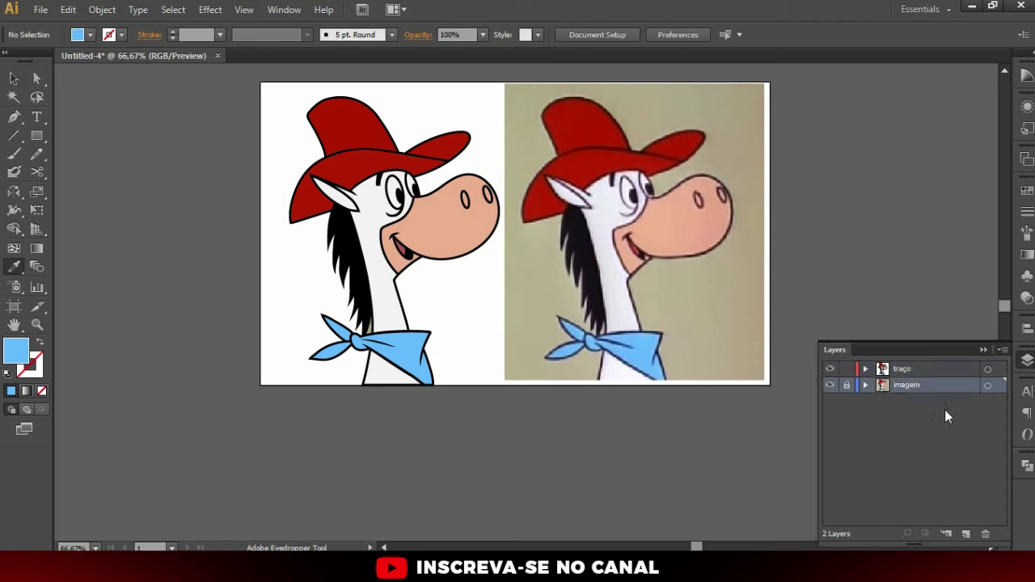
click(964, 533)
Draw a rectangle over the drawing's half, fill it khaki from the reference, and lock Layer 3
click(40, 138)
drag(238, 83, 534, 380)
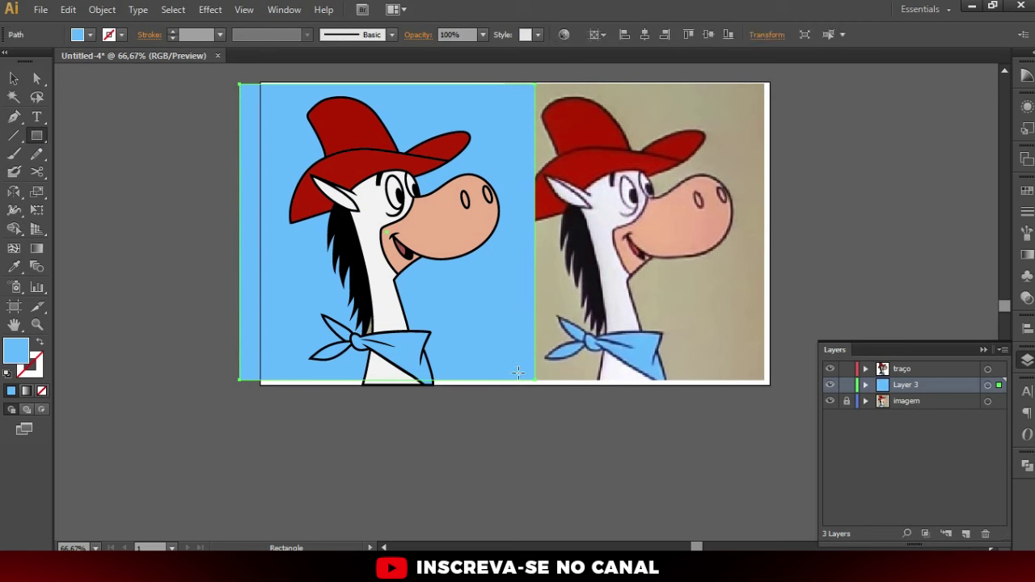
click(14, 266)
click(707, 103)
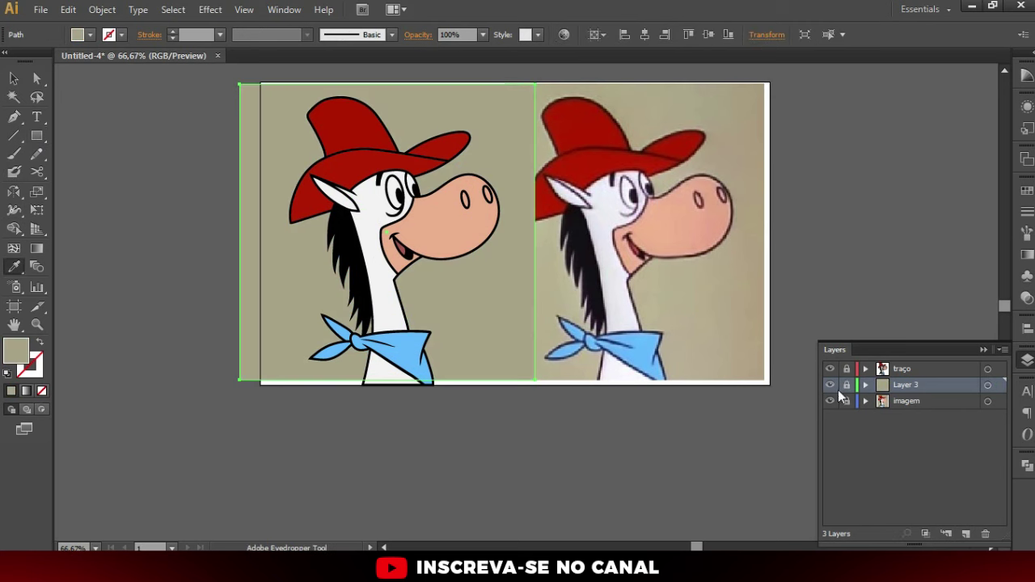
click(847, 385)
Select the reference photo and nudge it slightly left
key(v)
click(639, 275)
key(ctrl+1)
drag(572, 212, 567, 210)
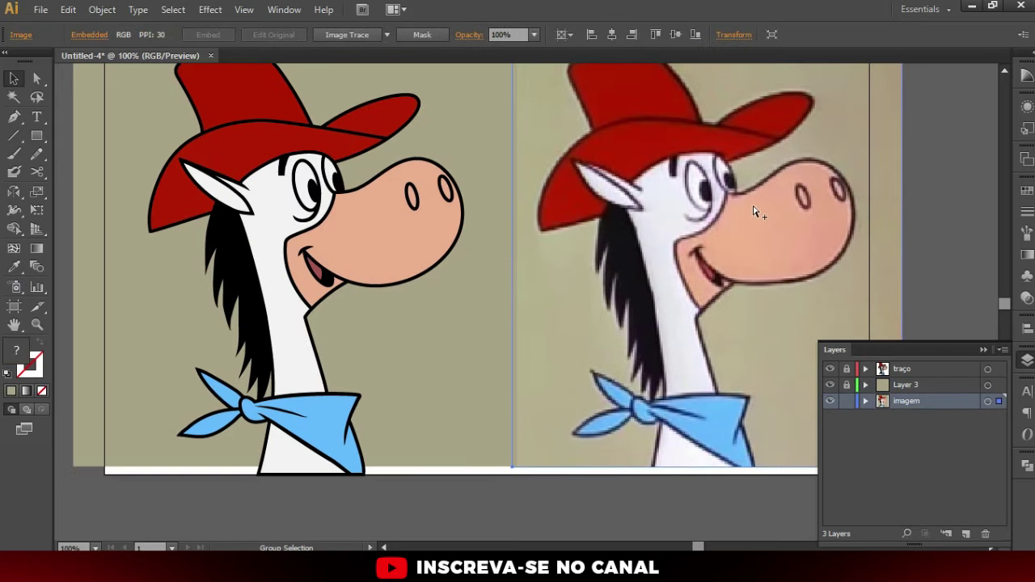
Move the reference photo to the left of the horse drawing
scroll(756, 212, up, 2)
scroll(839, 177, down, 2)
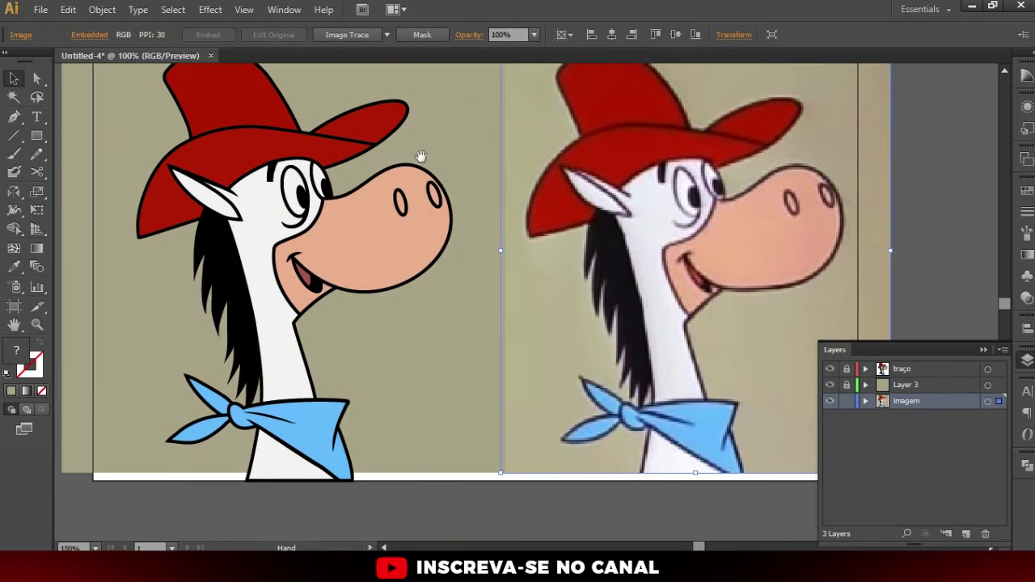
drag(420, 155, 533, 175)
key(ctrl+minus)
drag(727, 233, 198, 242)
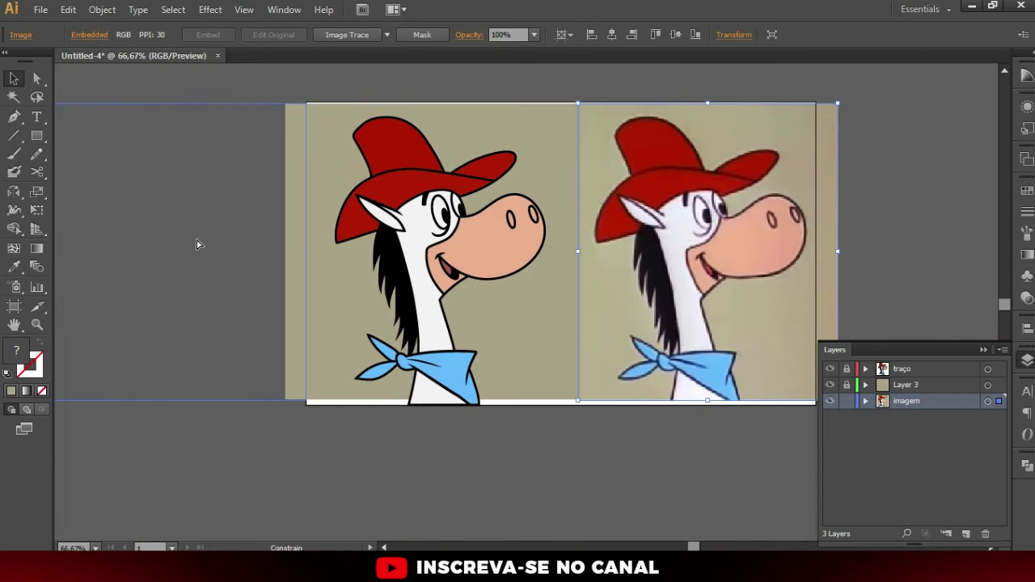
drag(262, 358, 455, 369)
Resize the artboard to 536,55 mm wide so it frames both images
key(ctrl+1)
click(14, 307)
key(ctrl+minus)
drag(747, 235, 497, 234)
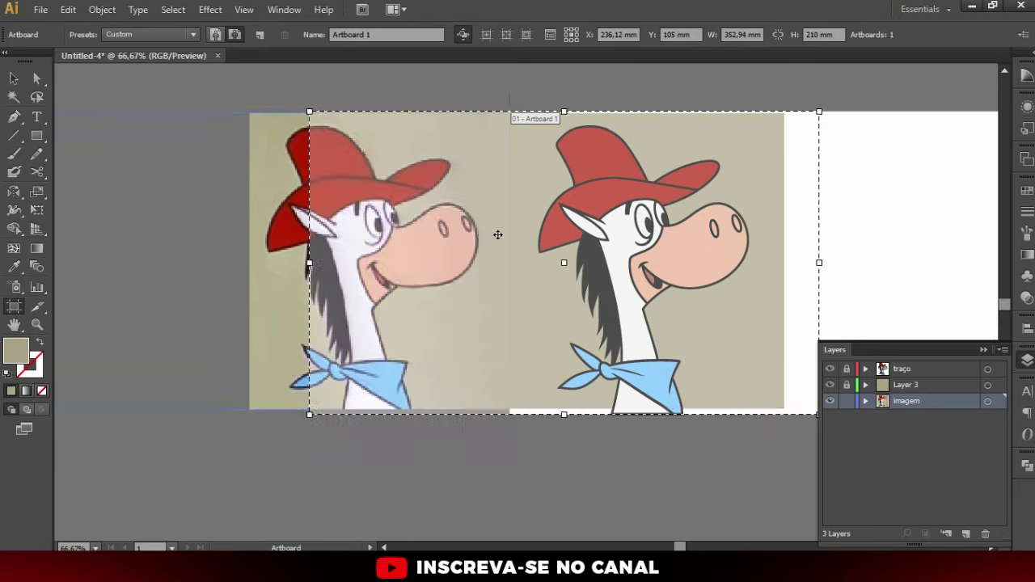
key(ctrl+z)
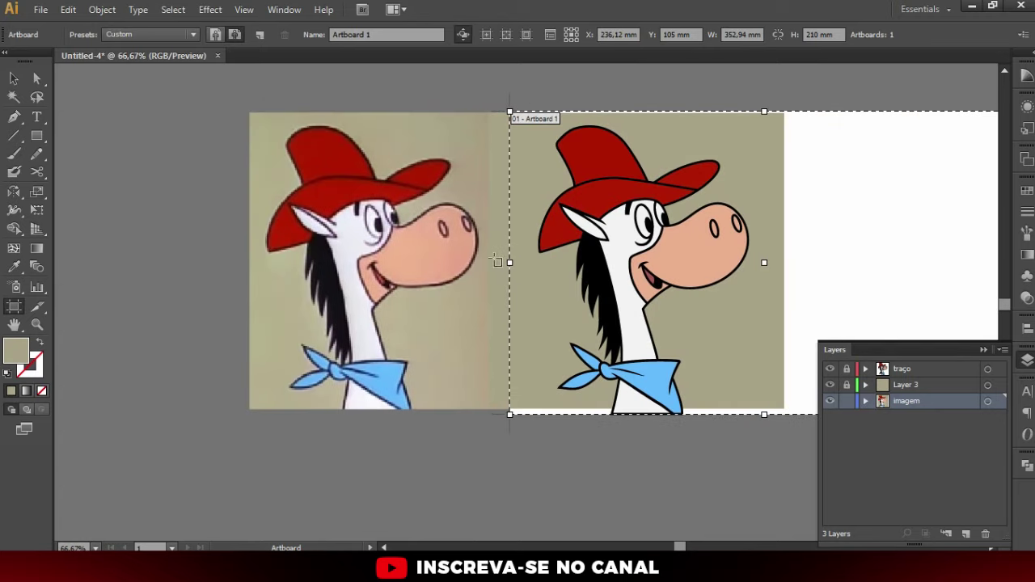
drag(510, 263, 245, 263)
key(ctrl+minus)
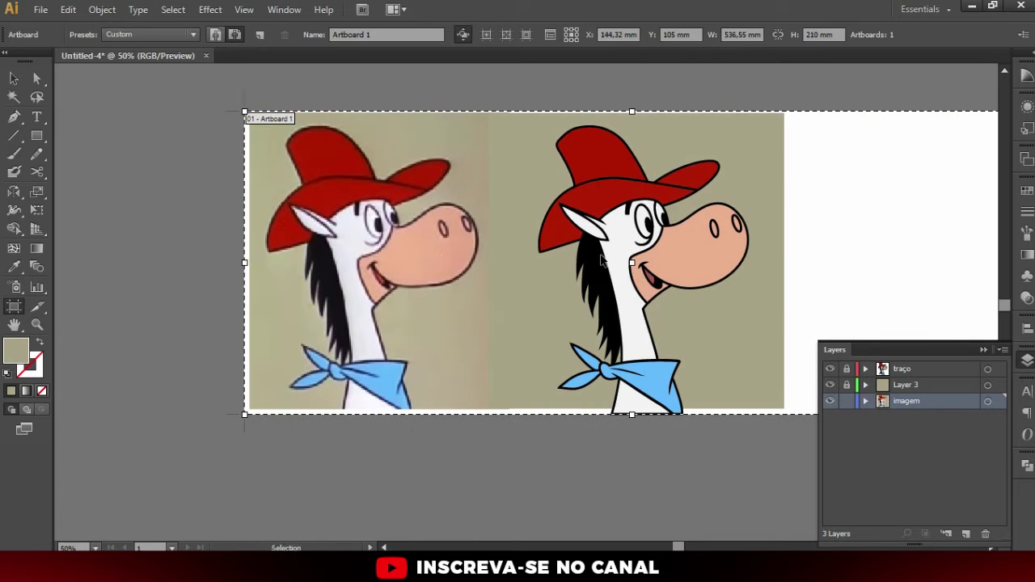
drag(918, 262, 742, 263)
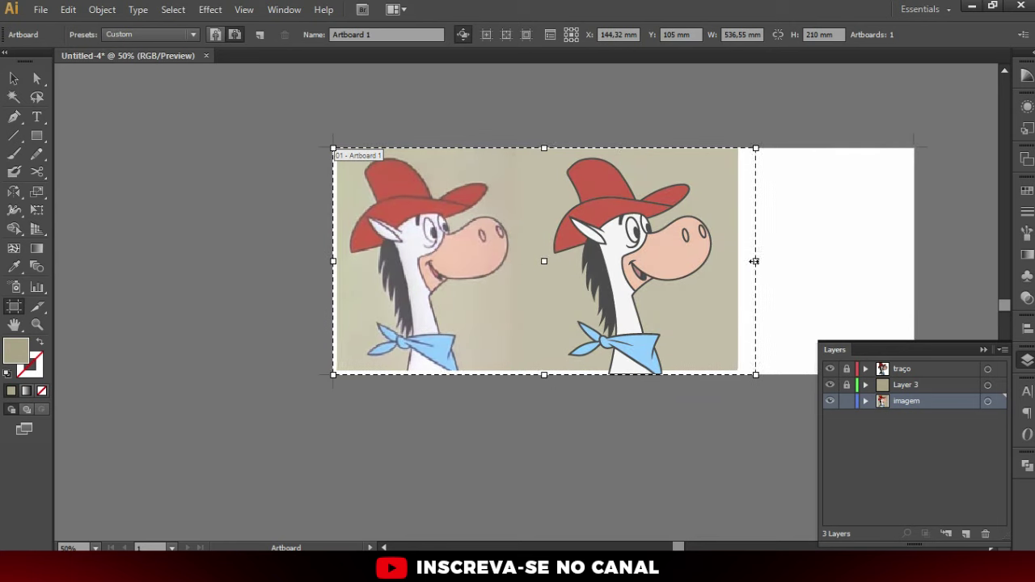
key(v)
scroll(485, 243, up, 1)
scroll(453, 218, up, 1)
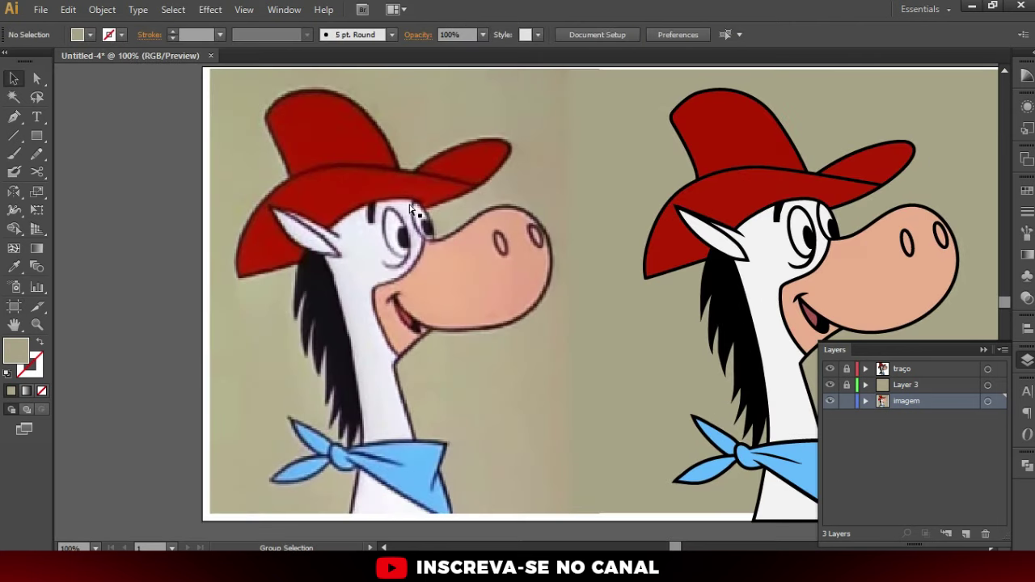
scroll(430, 203, up, 2)
scroll(428, 206, up, 1)
scroll(426, 205, up, 1)
scroll(358, 261, right, 3)
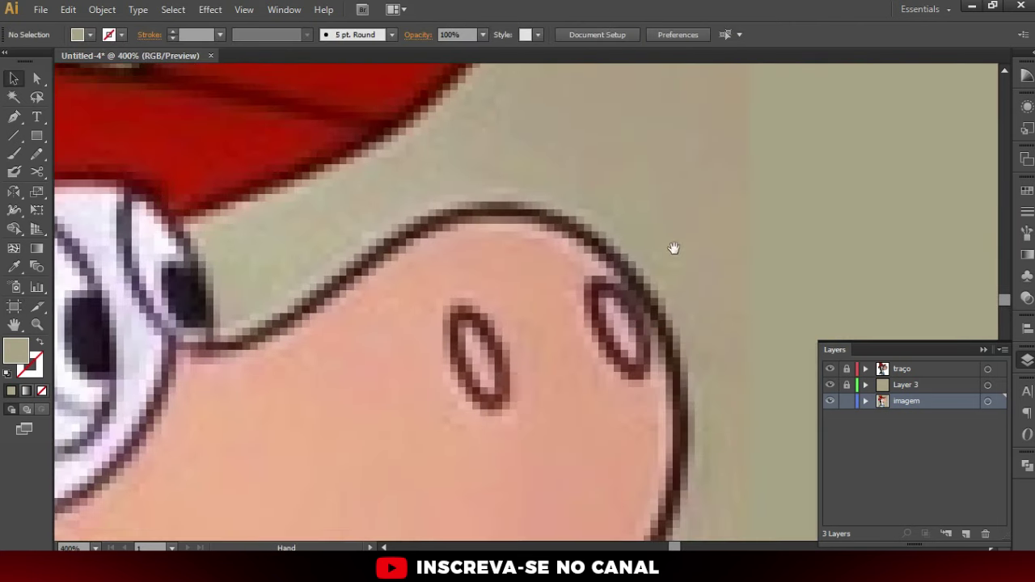
scroll(619, 250, right, 15)
scroll(342, 224, right, 4)
scroll(402, 195, right, 5)
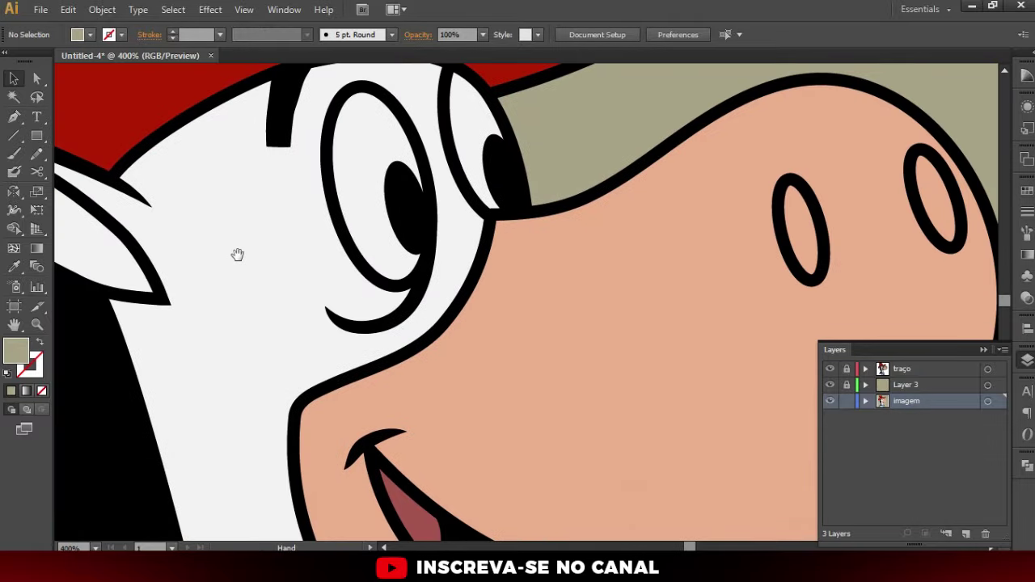
scroll(239, 253, left, 8)
scroll(496, 243, left, 10)
scroll(587, 270, left, 10)
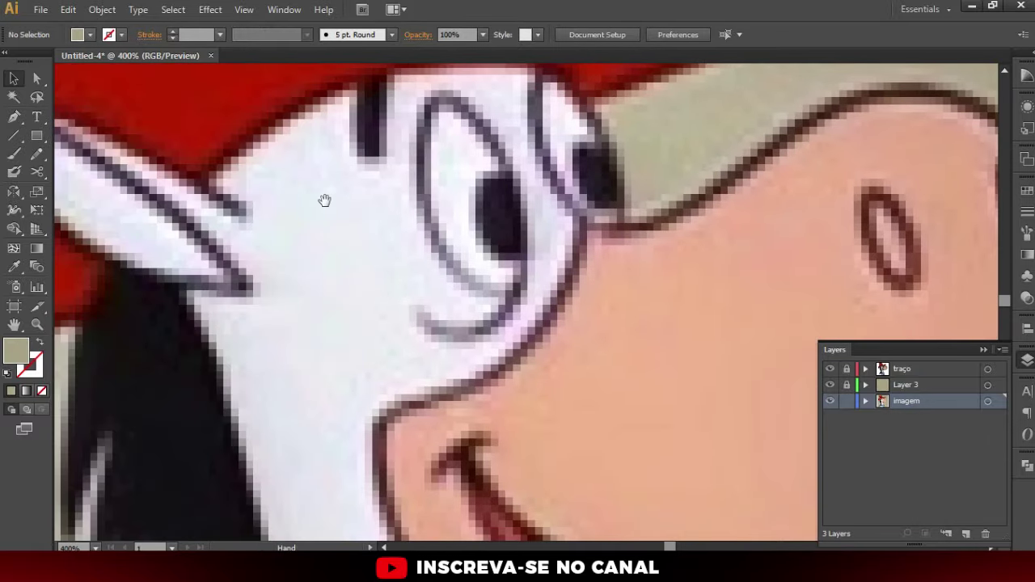
scroll(335, 200, down, 1)
scroll(437, 206, down, 1)
scroll(486, 218, down, 2)
scroll(518, 233, down, 1)
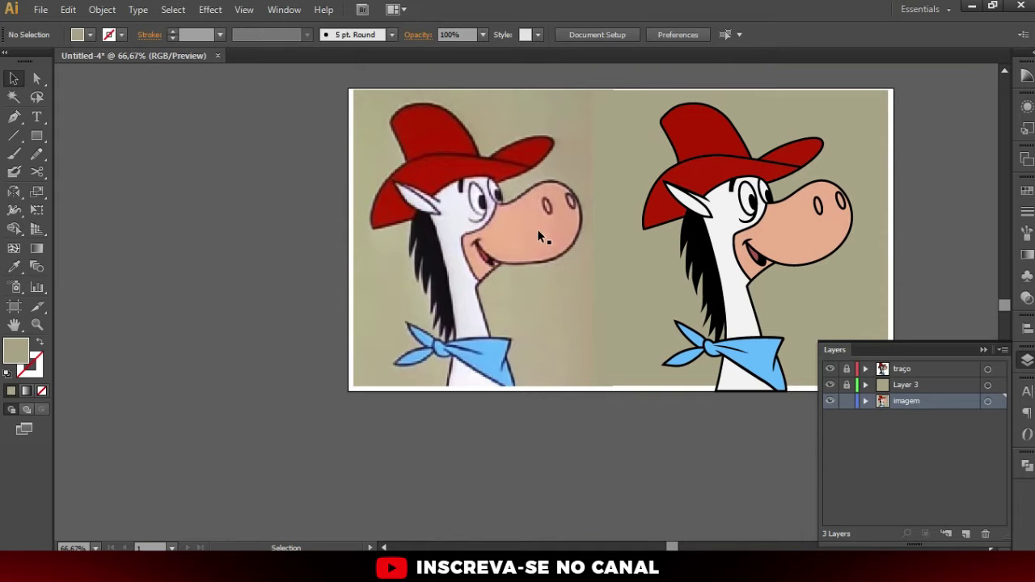
scroll(631, 198, up, 1)
scroll(654, 190, up, 1)
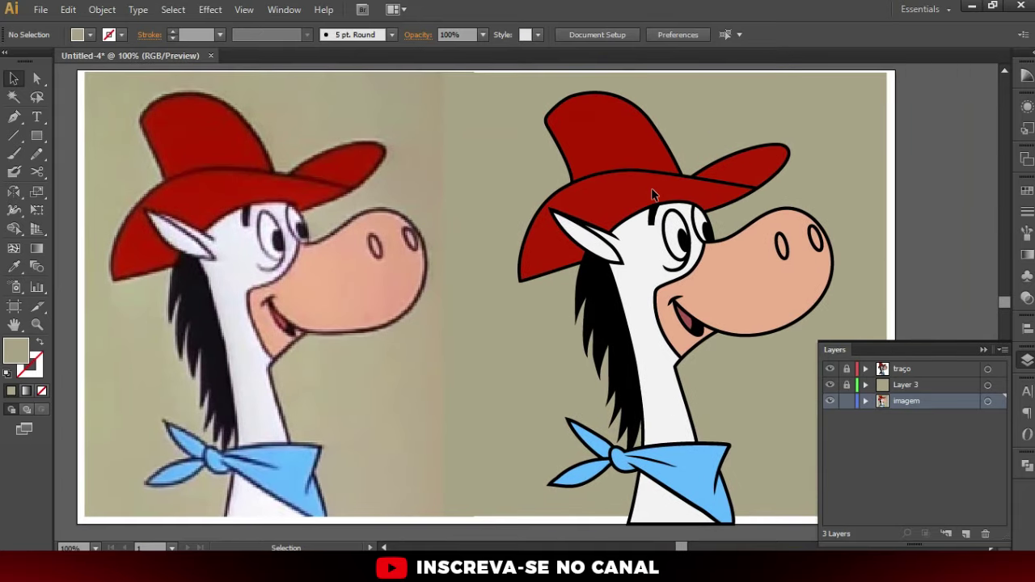
scroll(642, 192, down, 1)
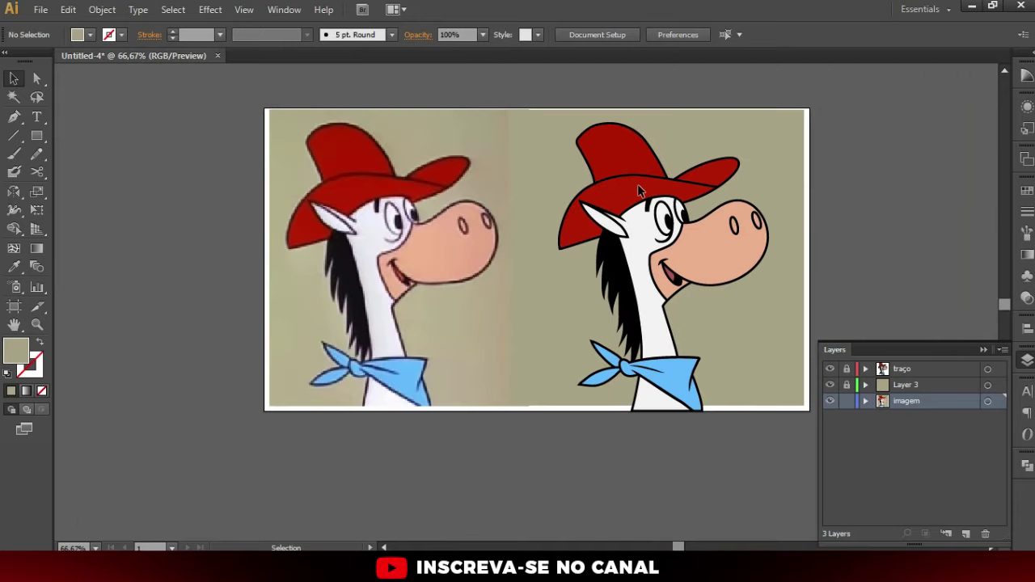